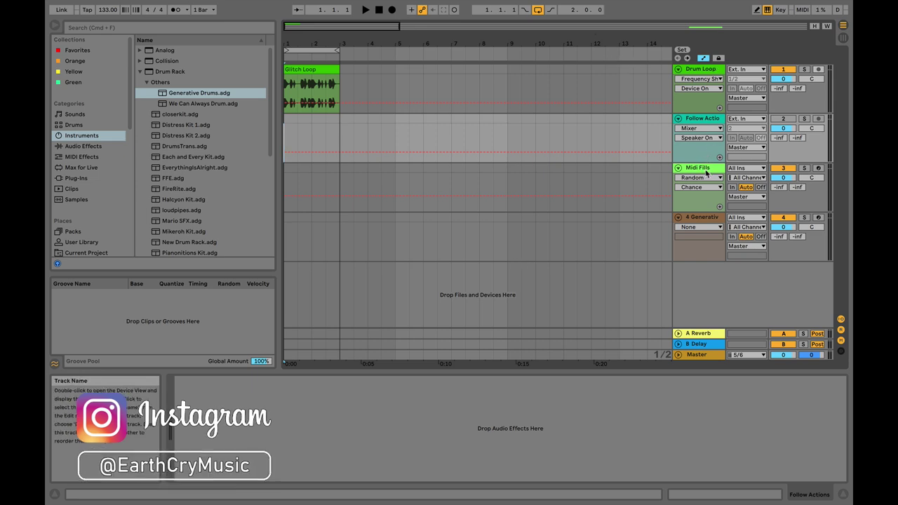
- Play the Glitch Loop clip on the Drum Loop track within its two-bar loop and stop playback
{"action": "left_click", "coordinate": [700, 68]}
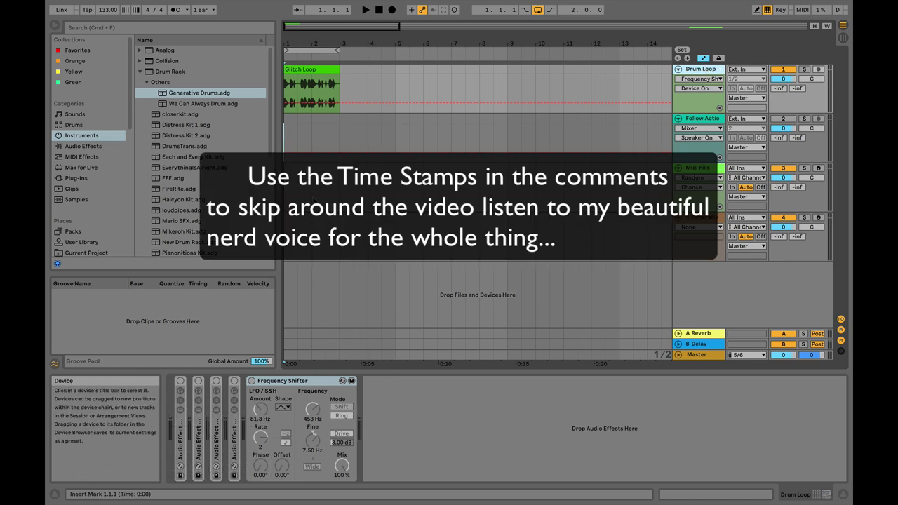
{"action": "left_click", "coordinate": [312, 51]}
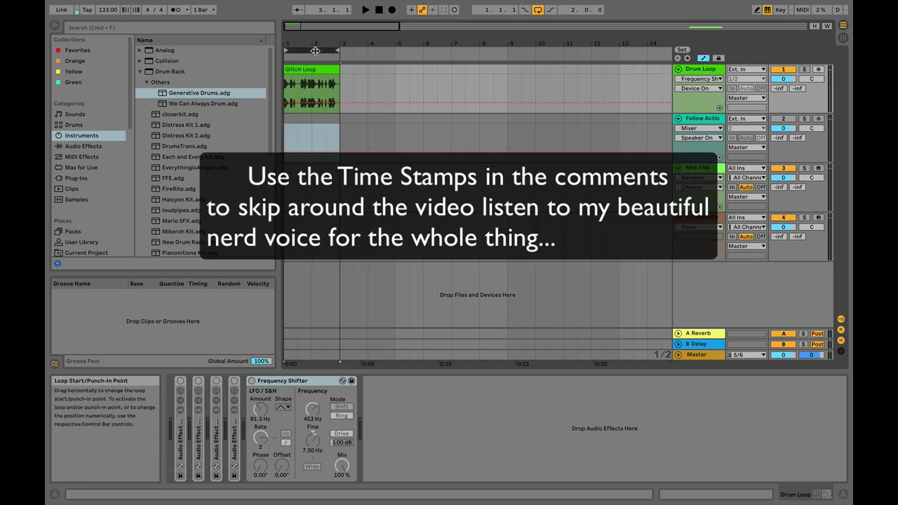
{"action": "left_click", "coordinate": [365, 11]}
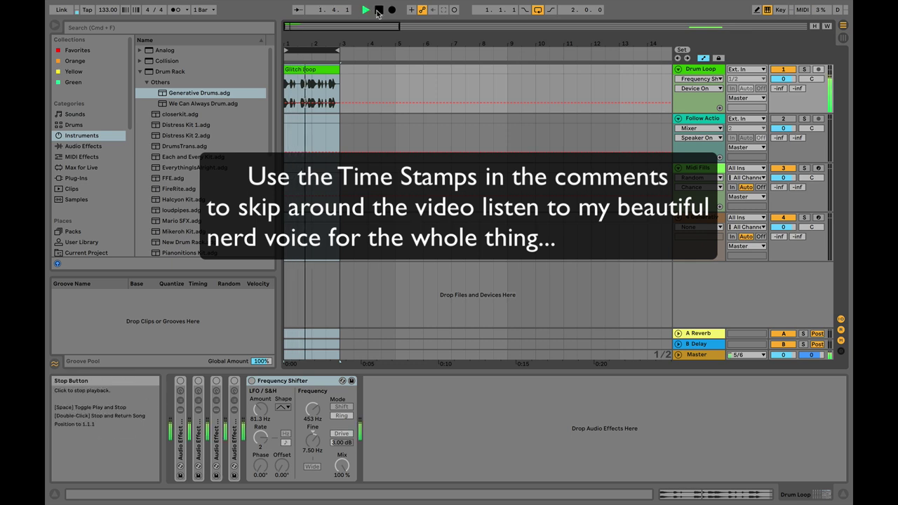
{"action": "left_click", "coordinate": [377, 11]}
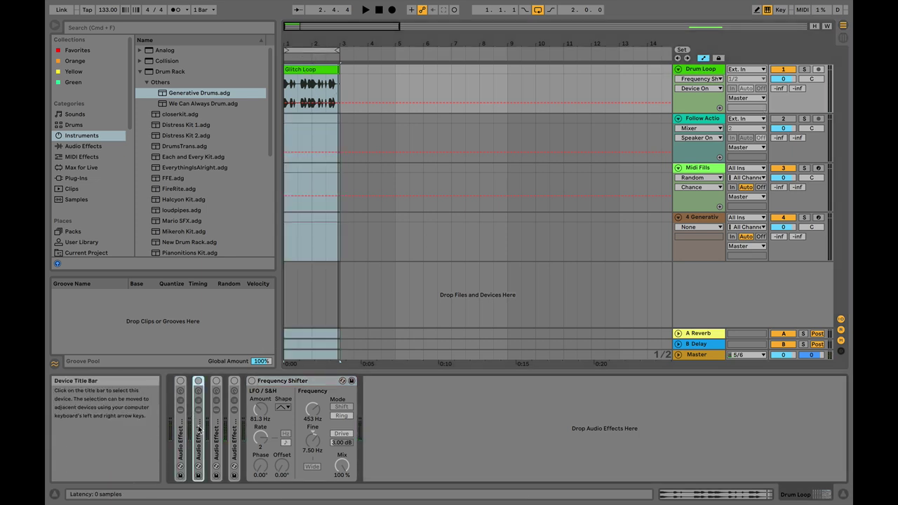
- Unfold the first audio effect rack on Drum Loop, set Beat Repeat's output to Mix, and switch the rack on
{"action": "double_click", "coordinate": [271, 382]}
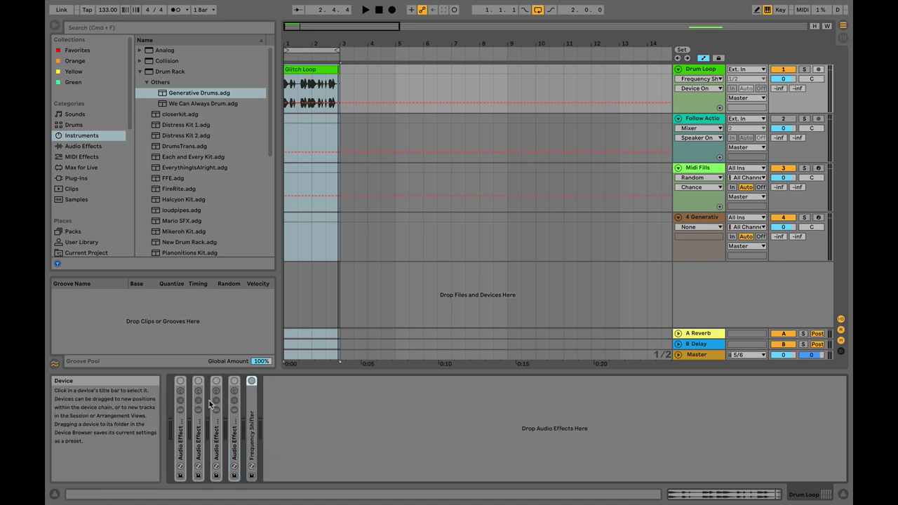
{"action": "double_click", "coordinate": [181, 435]}
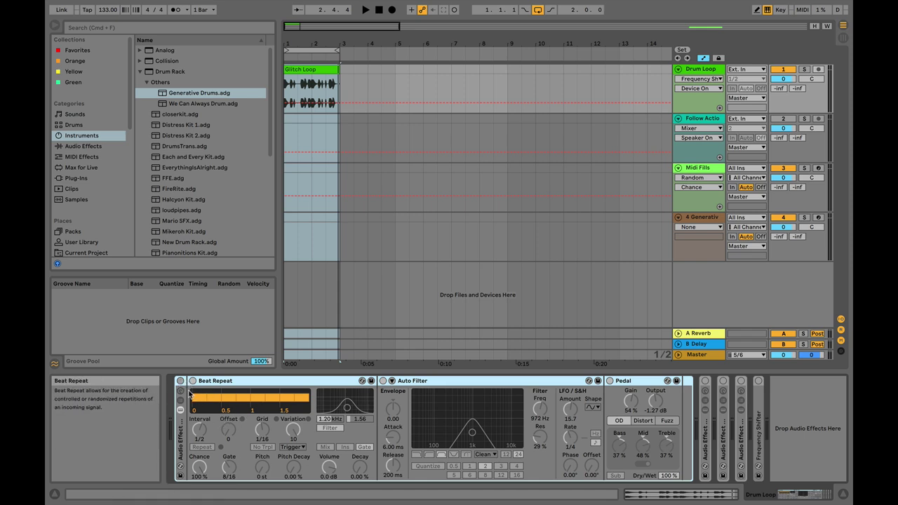
{"action": "left_click", "coordinate": [323, 447]}
{"action": "left_click", "coordinate": [180, 381]}
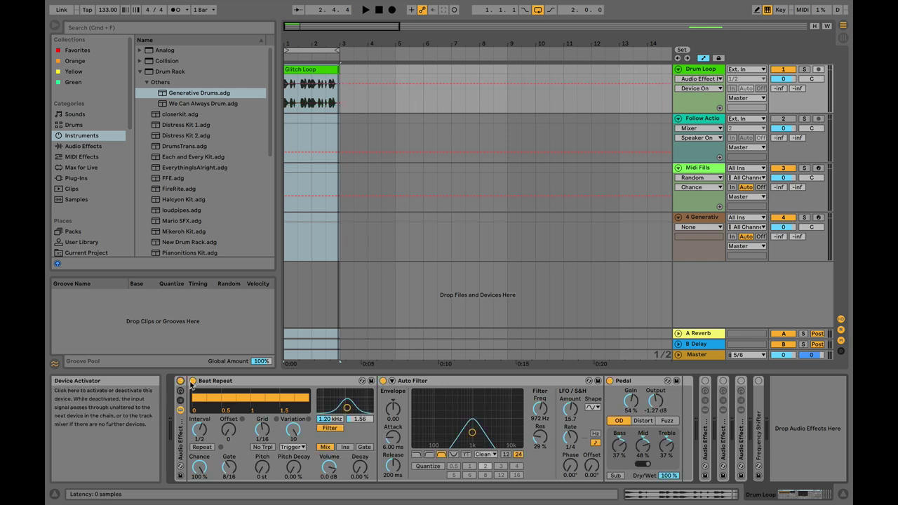
- Bypass Auto Filter and Pedal and play the loop through Beat Repeat alone
{"action": "left_click", "coordinate": [382, 381]}
{"action": "left_click", "coordinate": [609, 380]}
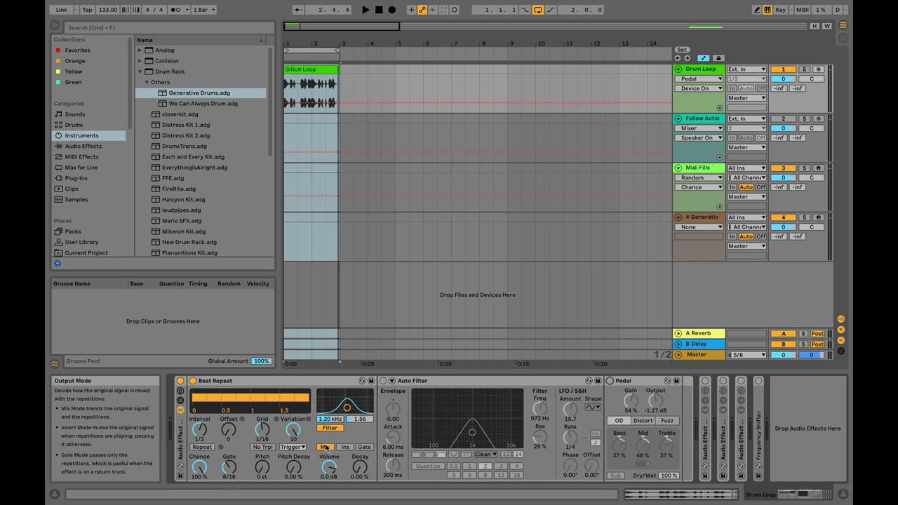
{"action": "left_click", "coordinate": [365, 10]}
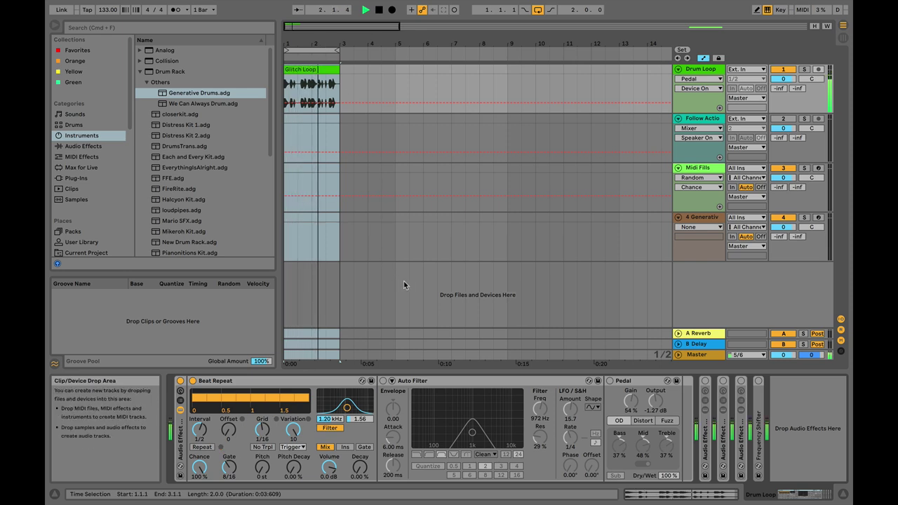
{"action": "left_click", "coordinate": [379, 11]}
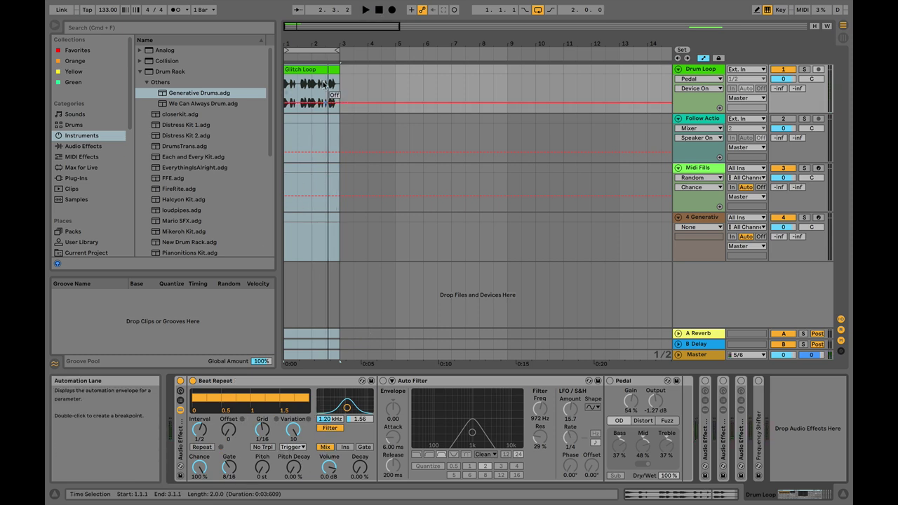
- Set Beat Repeat's output mode to Gate and switch on Auto Filter and Pedal in the rack
{"action": "left_click", "coordinate": [325, 449]}
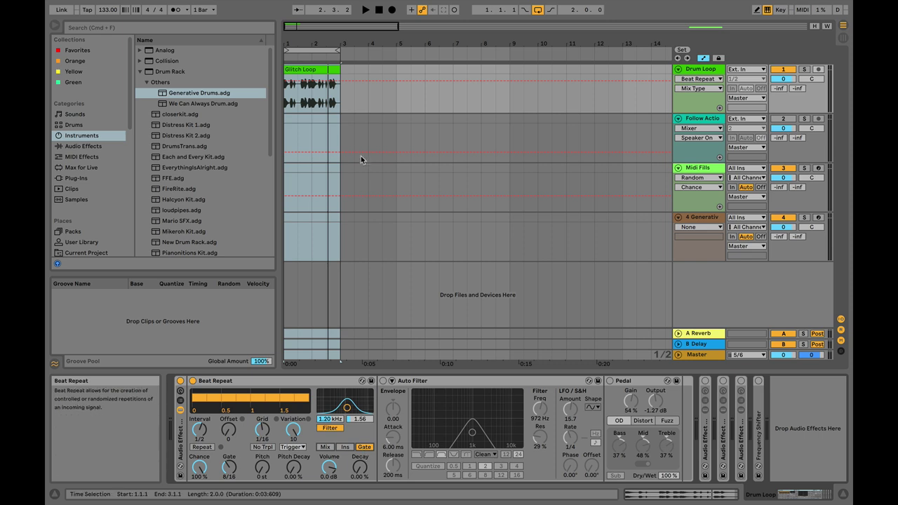
{"action": "left_click", "coordinate": [299, 68]}
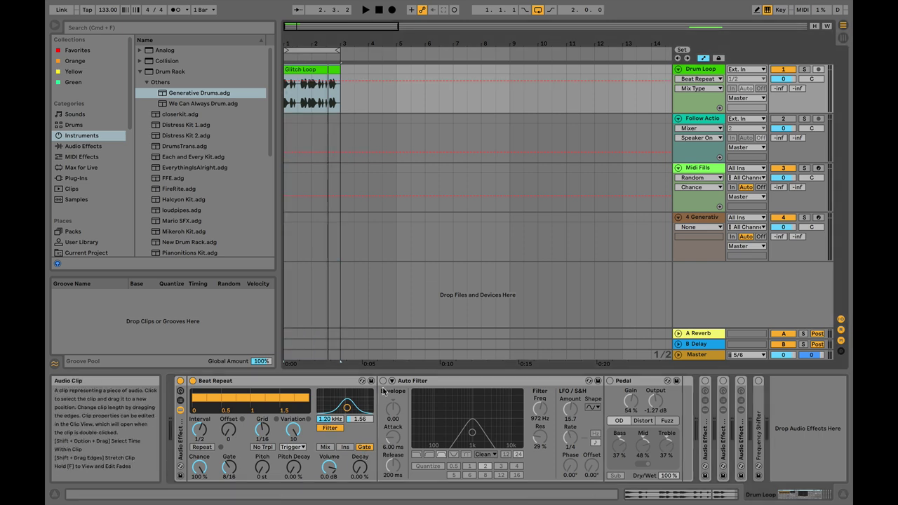
{"action": "left_click", "coordinate": [608, 381]}
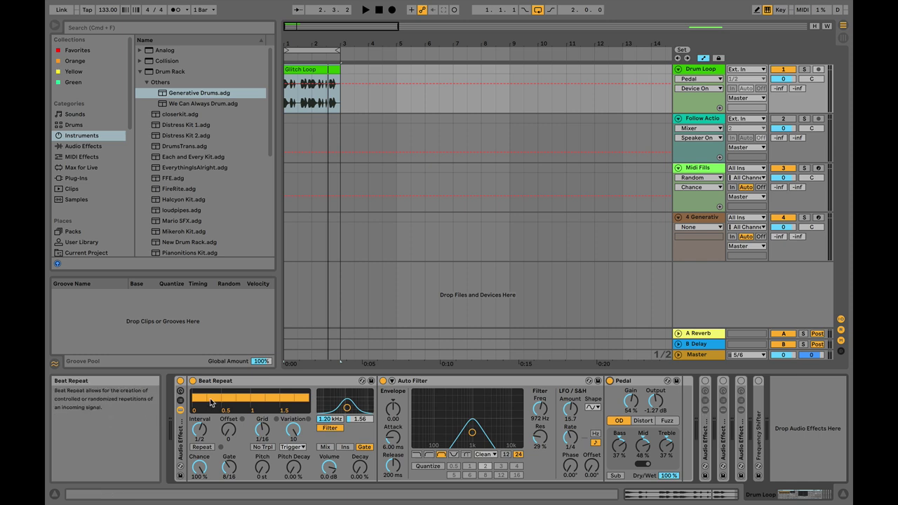
{"action": "left_click", "coordinate": [238, 381]}
{"action": "left_click", "coordinate": [449, 383]}
{"action": "left_click", "coordinate": [634, 381]}
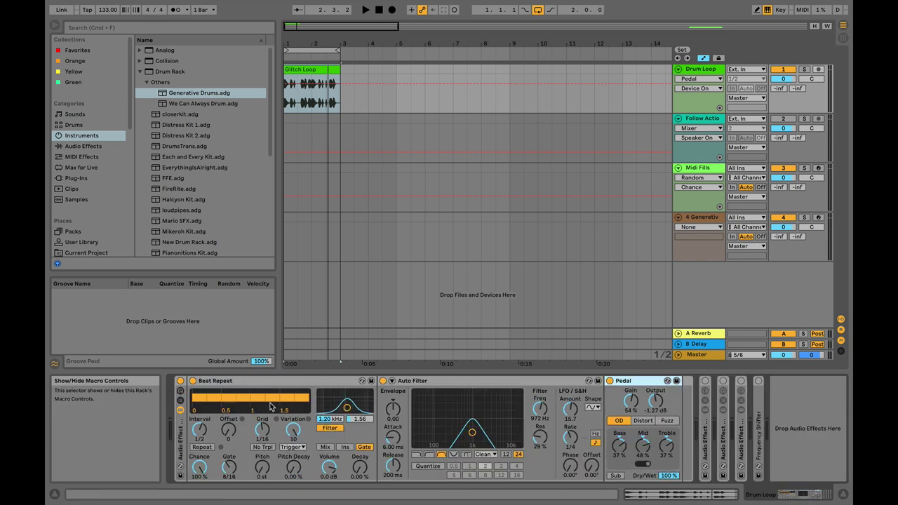
- Insert an audio track below Drum Loop, armed for recording and taking its input from Drum Loop
{"action": "right_click", "coordinate": [694, 68]}
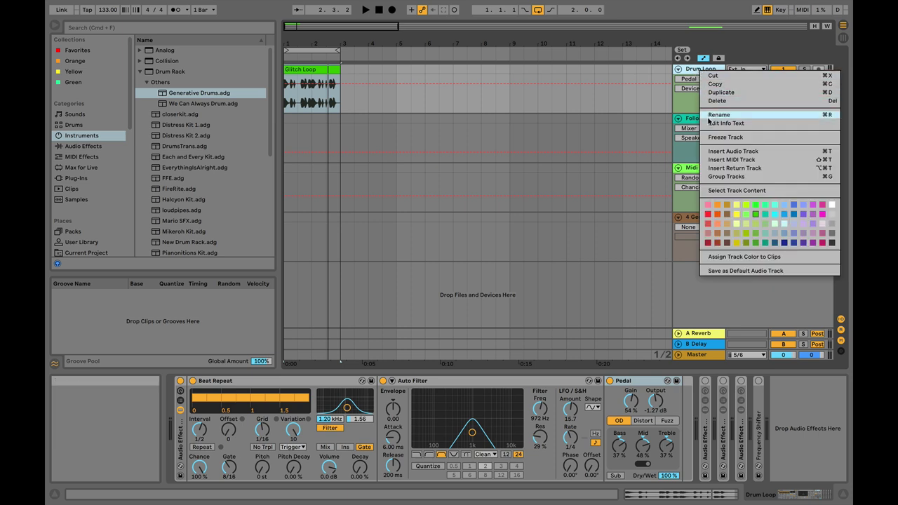
{"action": "left_click", "coordinate": [714, 151]}
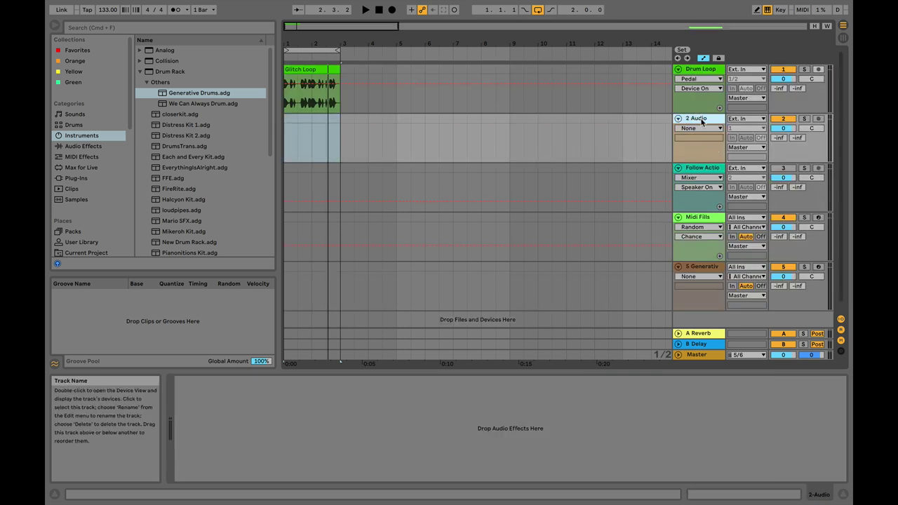
{"action": "left_click", "coordinate": [745, 119]}
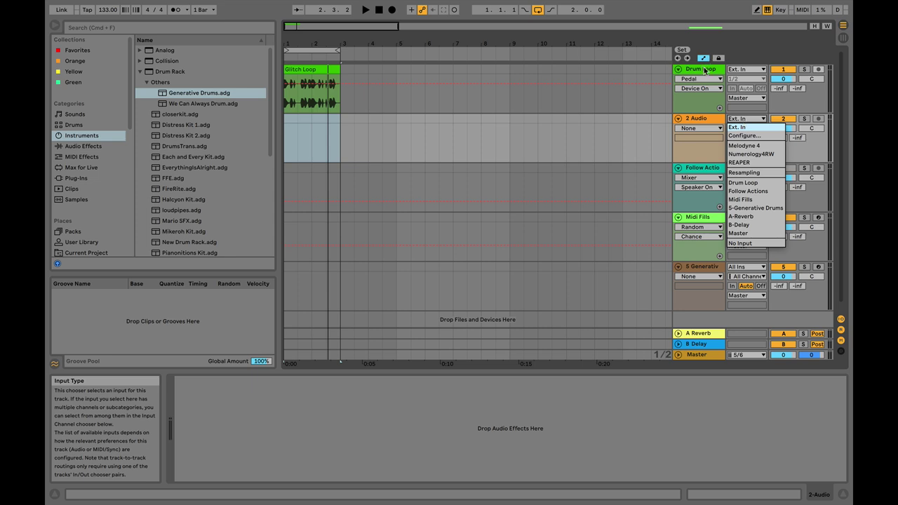
{"action": "left_click", "coordinate": [761, 183]}
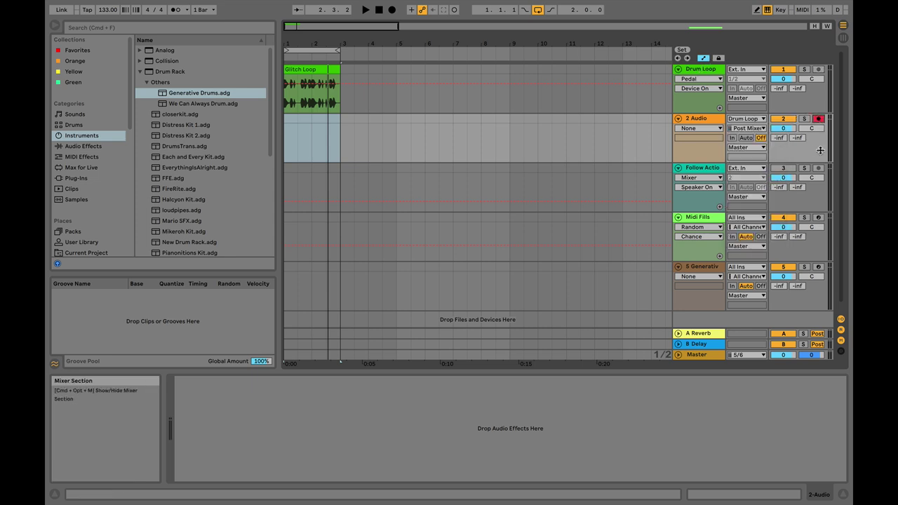
- Duplicate the Glitch Loop clip five times and extend the arrangement loop to cover all 12 bars
{"action": "left_click", "coordinate": [319, 69]}
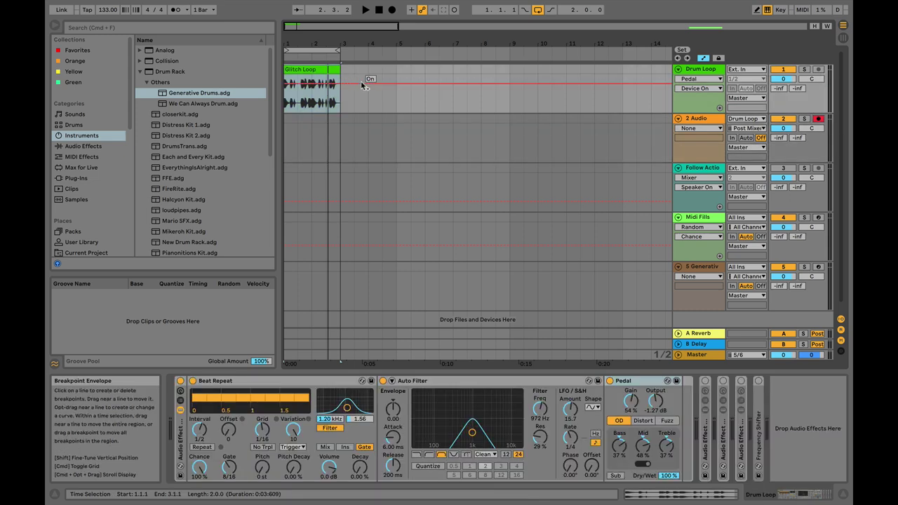
{"action": "key", "text": "super+d"}
{"action": "key", "text": "super+d"}
{"action": "key", "text": "super+d"}
{"action": "key", "text": "super+d"}
{"action": "key", "text": "super+d"}
{"action": "left_click_drag", "start_coordinate": [338, 50], "coordinate": [615, 51]}
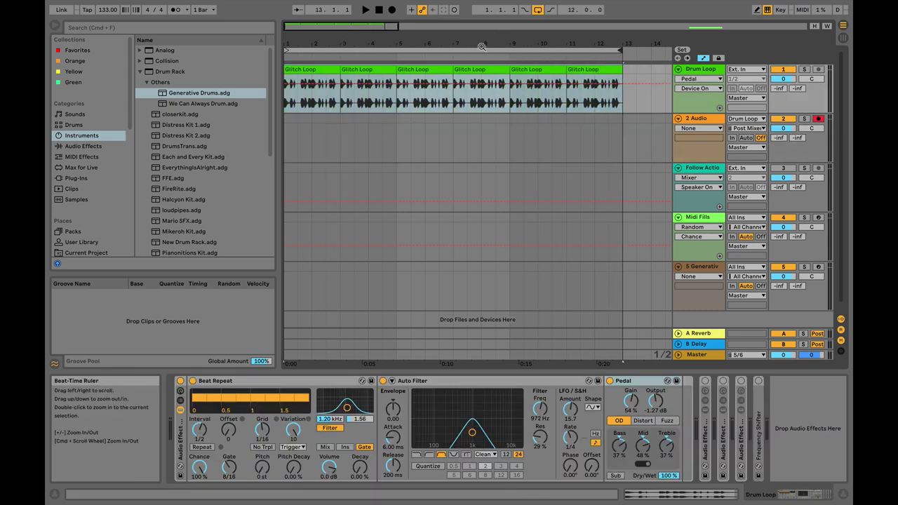
{"action": "left_click", "coordinate": [616, 51]}
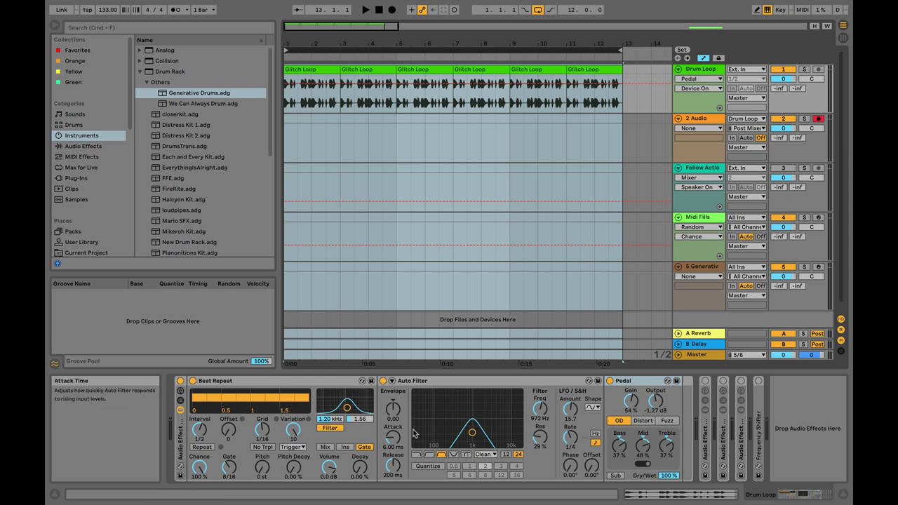
- Record about nine bars of the processed drum loop onto the new audio track
{"action": "left_click", "coordinate": [392, 11]}
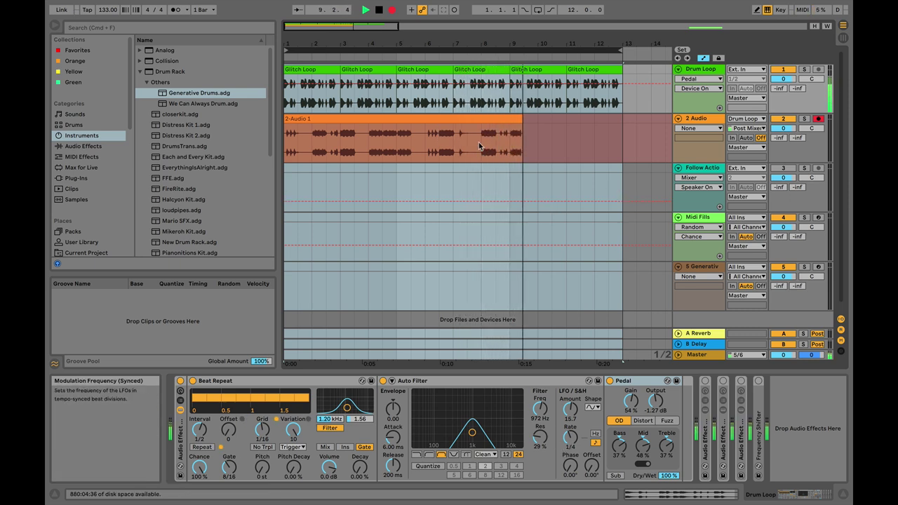
{"action": "key", "text": "space"}
{"action": "left_click", "coordinate": [367, 121]}
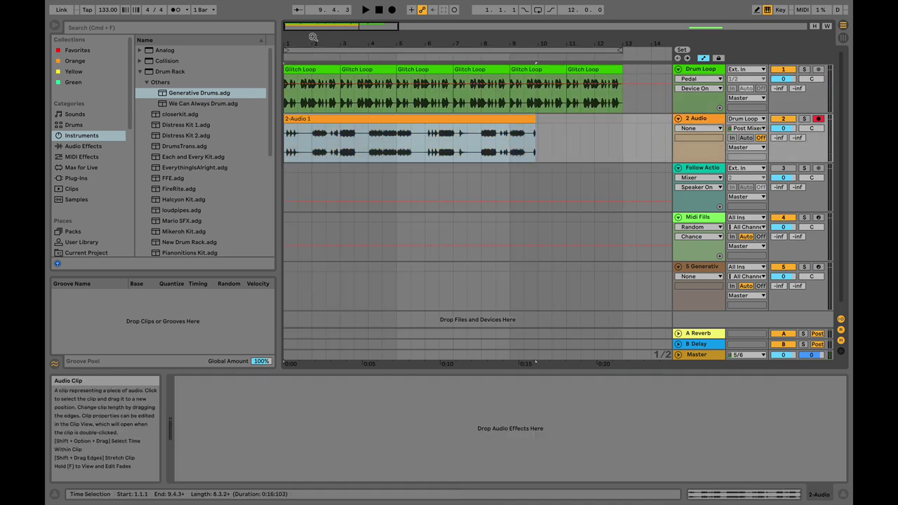
{"action": "left_click_drag", "start_coordinate": [353, 44], "coordinate": [369, 64]}
{"action": "left_click_drag", "start_coordinate": [303, 29], "coordinate": [300, 29]}
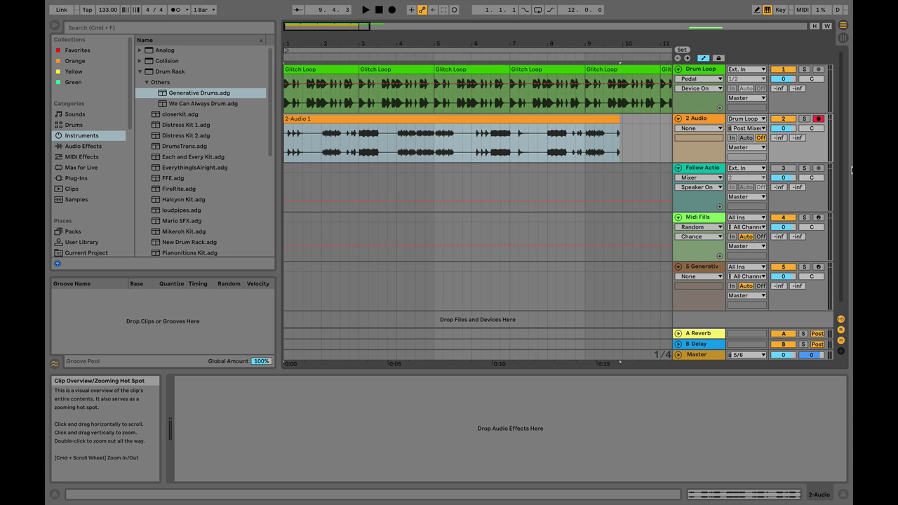
- Switch off the first effect rack on Drum Loop and play the dry loop together with the recording
{"action": "left_click", "coordinate": [695, 69]}
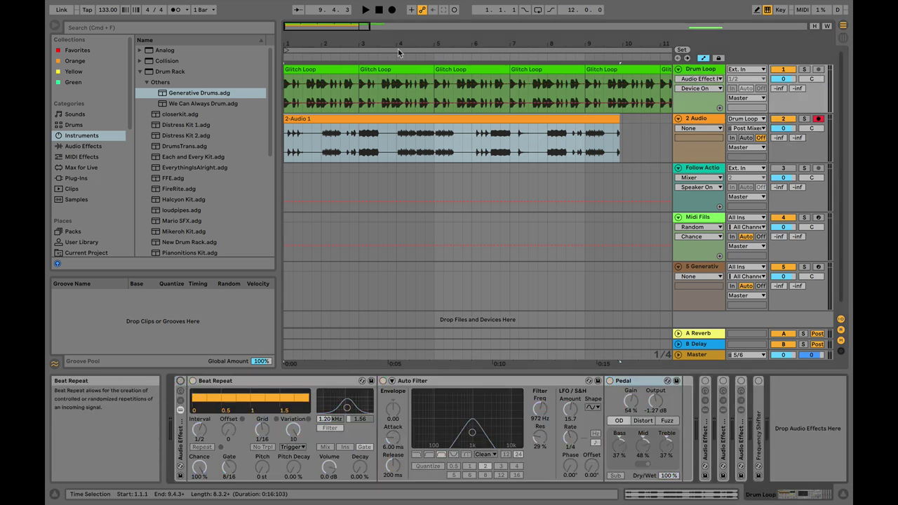
{"action": "left_click", "coordinate": [377, 11]}
{"action": "key", "text": "space"}
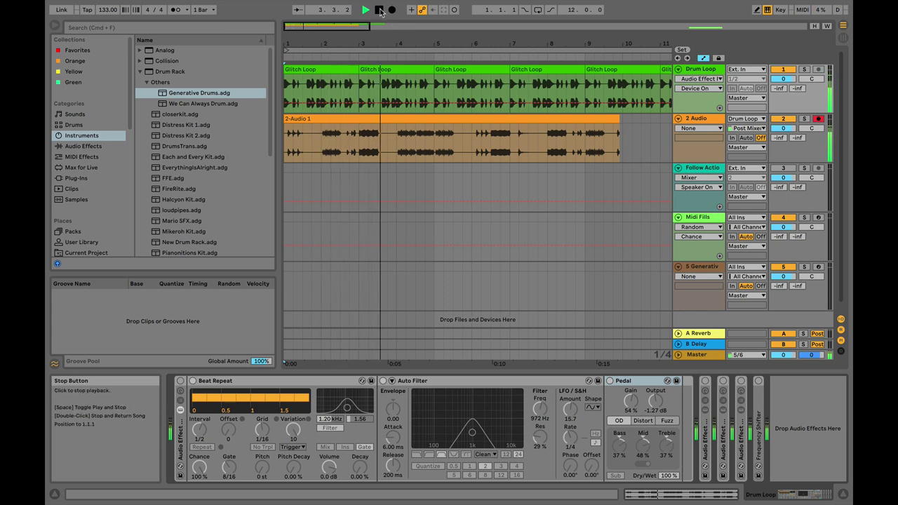
{"action": "left_click", "coordinate": [379, 9]}
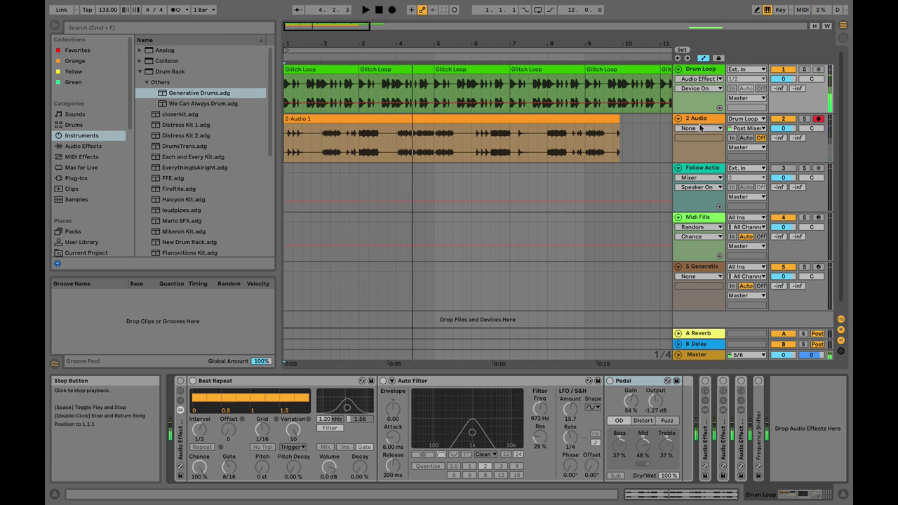
- Rename the recorded audio track "Wah wah whatever", and mute and fold it
{"action": "left_click", "coordinate": [696, 118]}
{"action": "right_click", "coordinate": [696, 118]}
{"action": "left_click", "coordinate": [720, 165]}
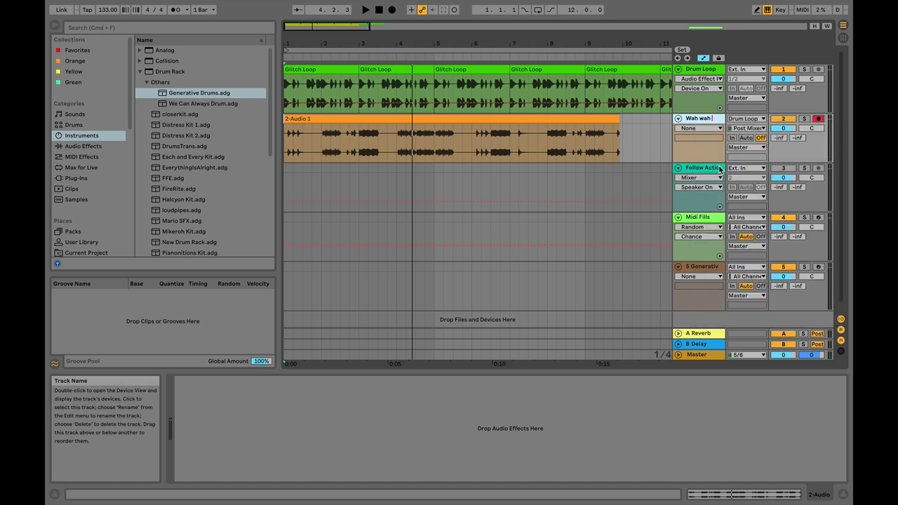
{"action": "type", "text": "Wah wah whatever"}
{"action": "key", "text": "Return"}
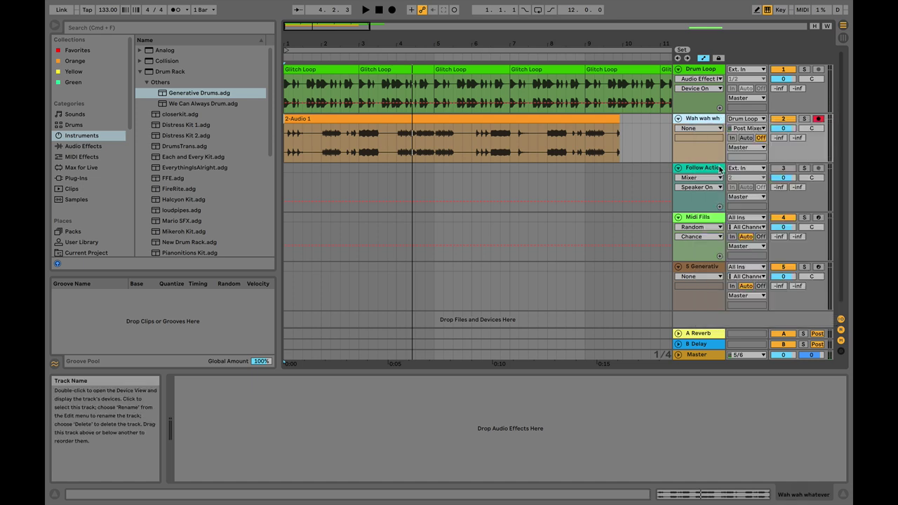
{"action": "left_click", "coordinate": [786, 120]}
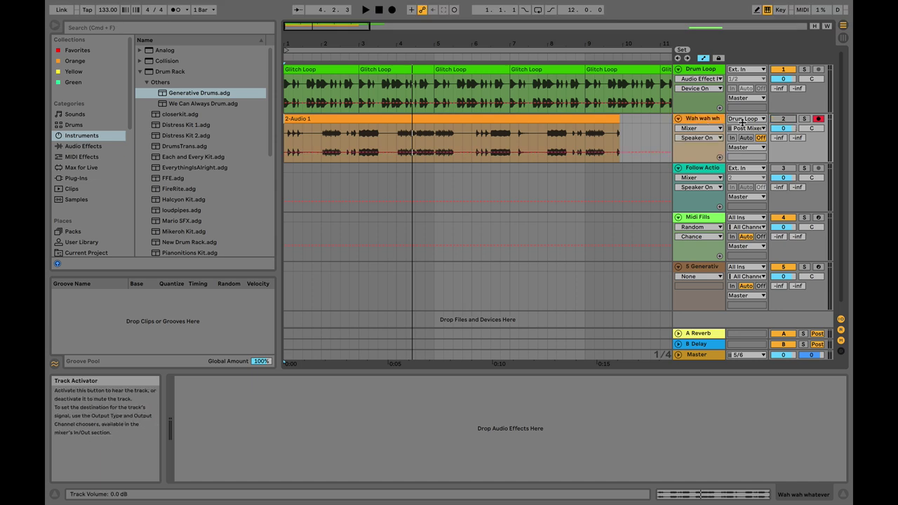
{"action": "left_click", "coordinate": [679, 119]}
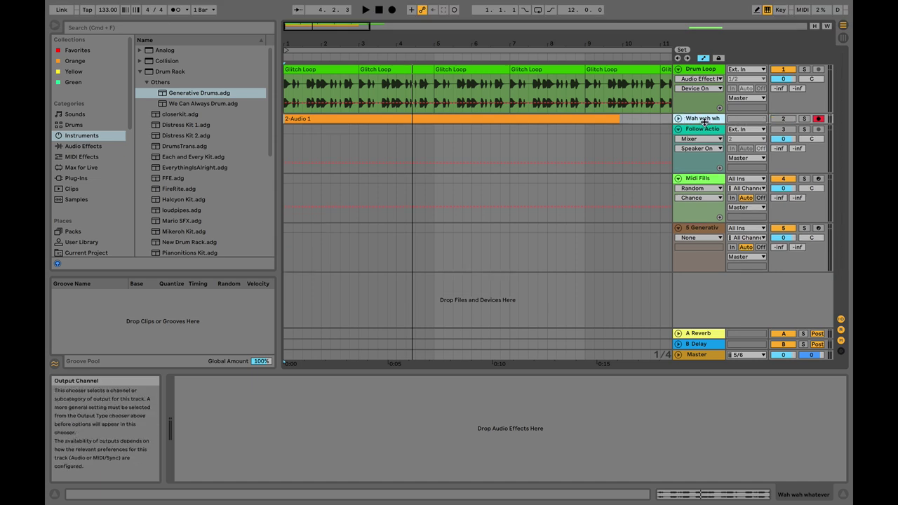
- Insert another audio track below "Wah wah whatever", armed for recording with Drum Loop as its input
{"action": "right_click", "coordinate": [705, 119]}
{"action": "left_click", "coordinate": [750, 203]}
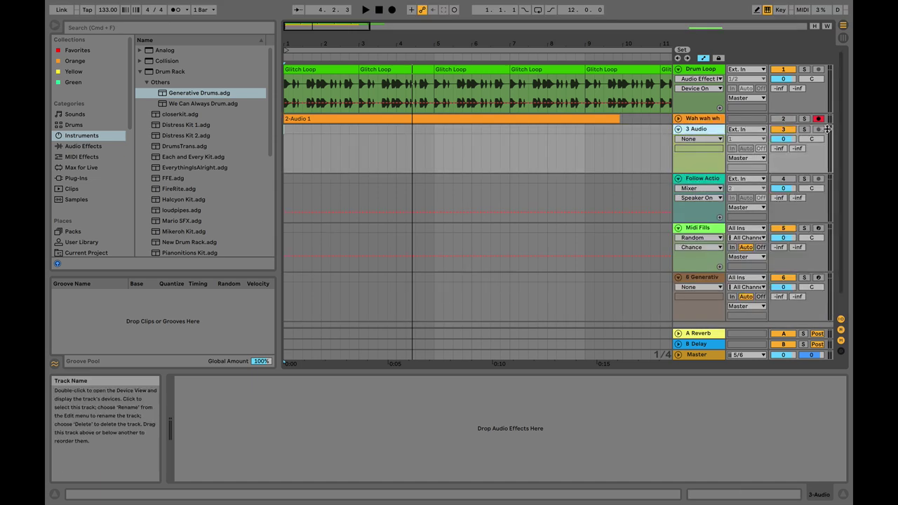
{"action": "left_click", "coordinate": [762, 130]}
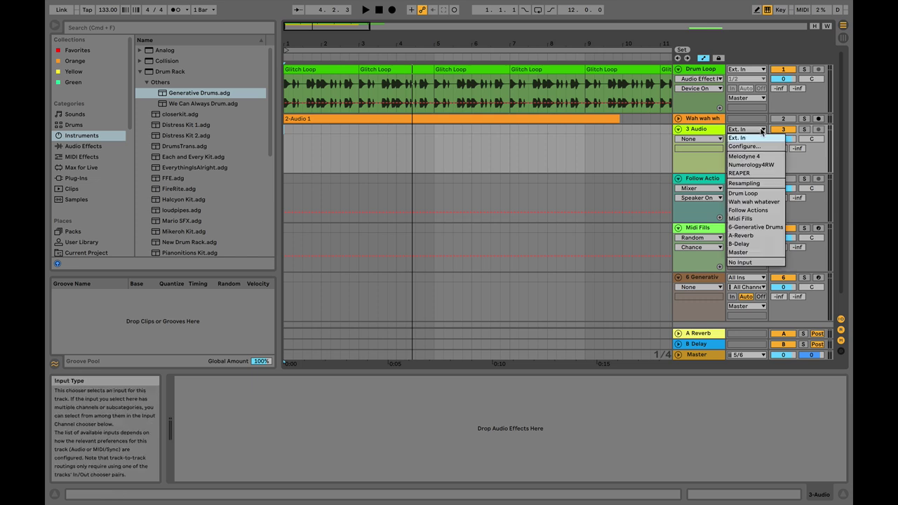
{"action": "left_click", "coordinate": [762, 192]}
{"action": "left_click", "coordinate": [818, 129]}
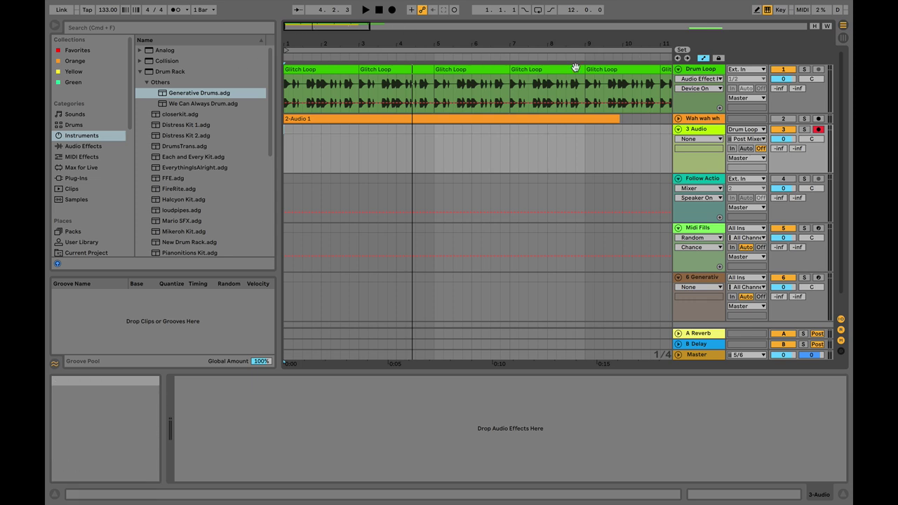
- Fold the first effect rack on Drum Loop, unfold and switch on the second, and play the loop through it
{"action": "left_click", "coordinate": [688, 69]}
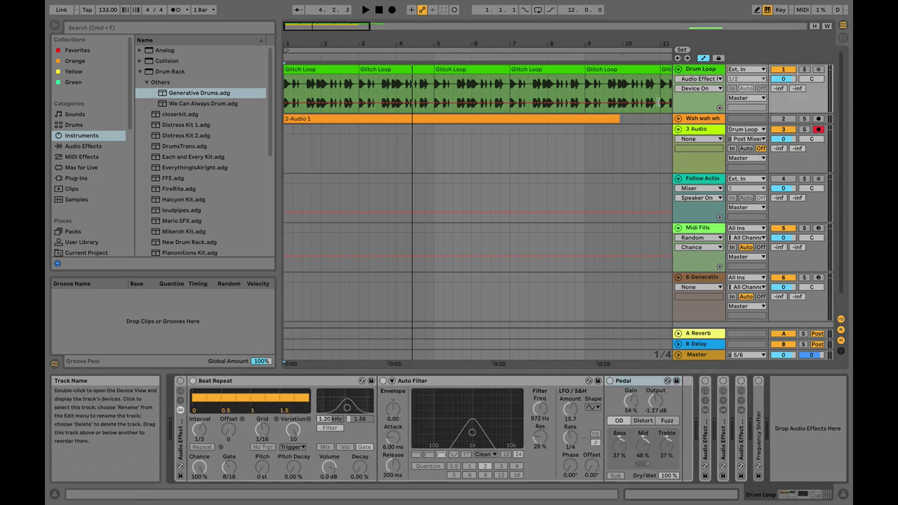
{"action": "left_click", "coordinate": [181, 424]}
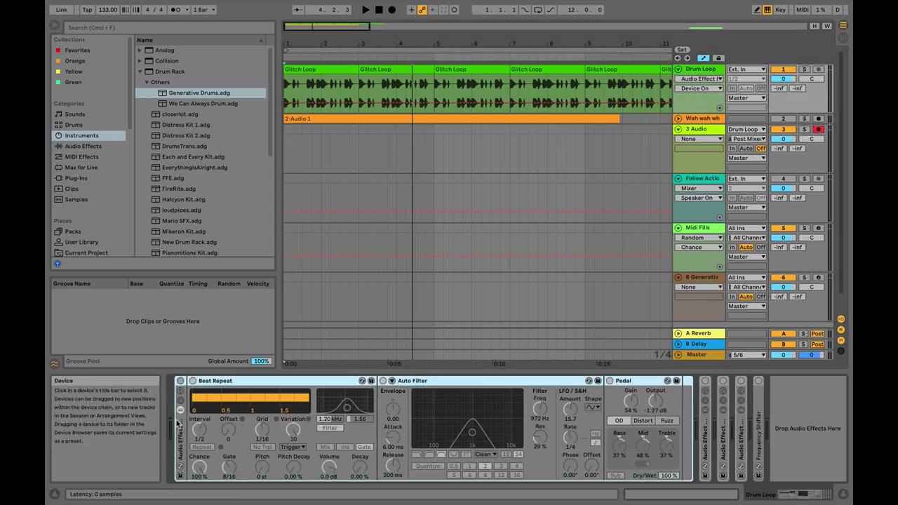
{"action": "double_click", "coordinate": [180, 419]}
{"action": "double_click", "coordinate": [198, 390]}
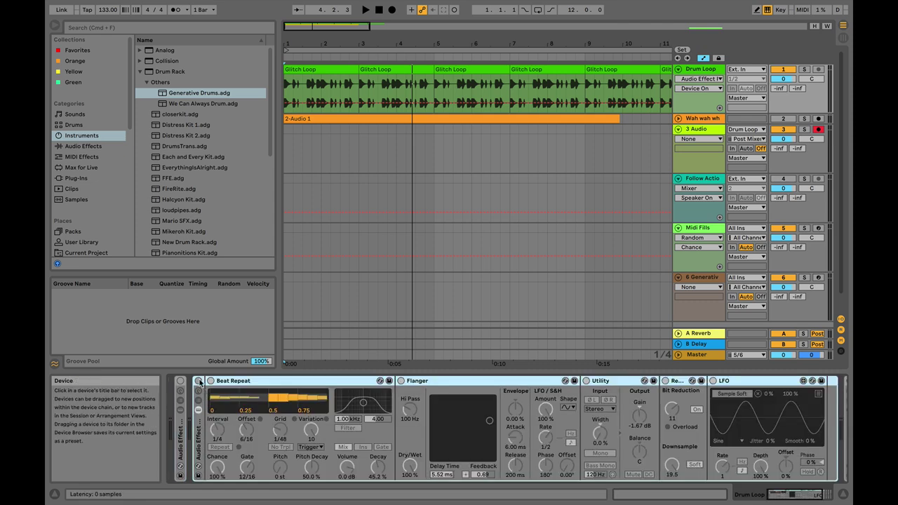
{"action": "key", "text": "space"}
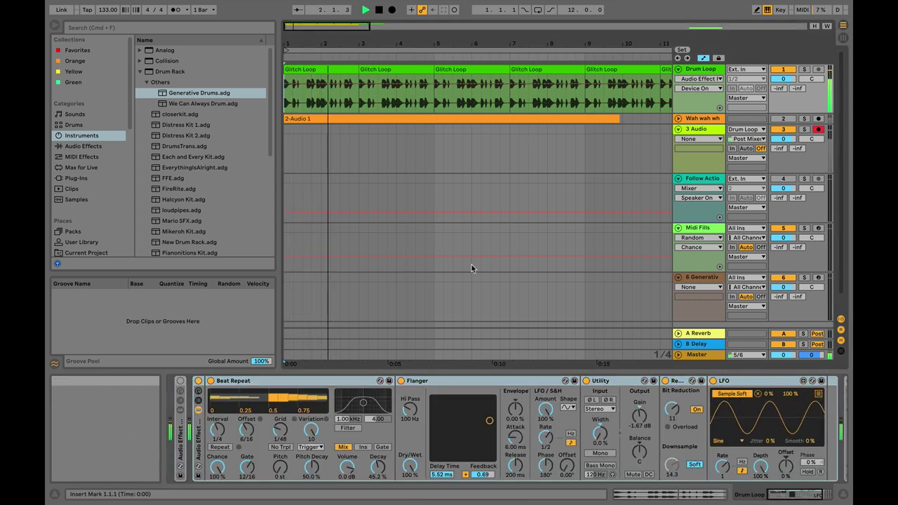
{"action": "key", "text": "space"}
{"action": "left_click_drag", "start_coordinate": [792, 495], "coordinate": [801, 495]}
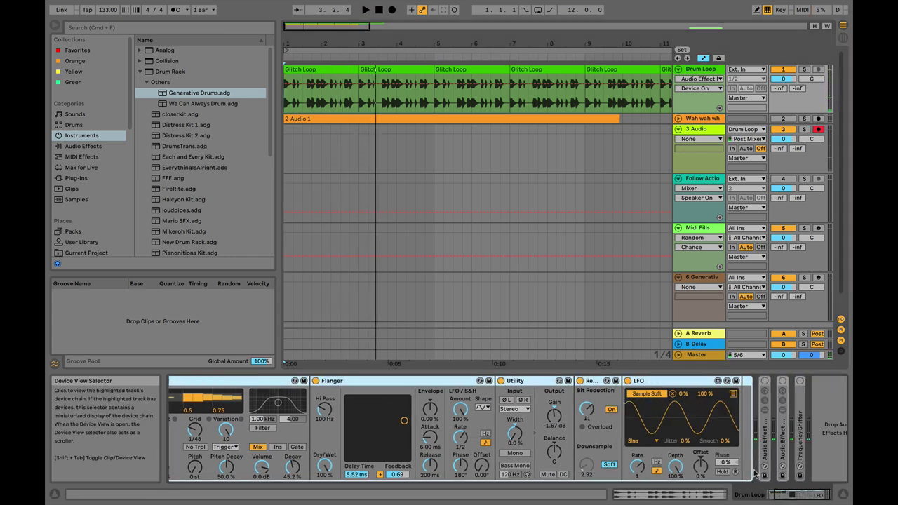
{"action": "scroll", "coordinate": [491, 435], "scroll_direction": "left", "scroll_amount": 3}
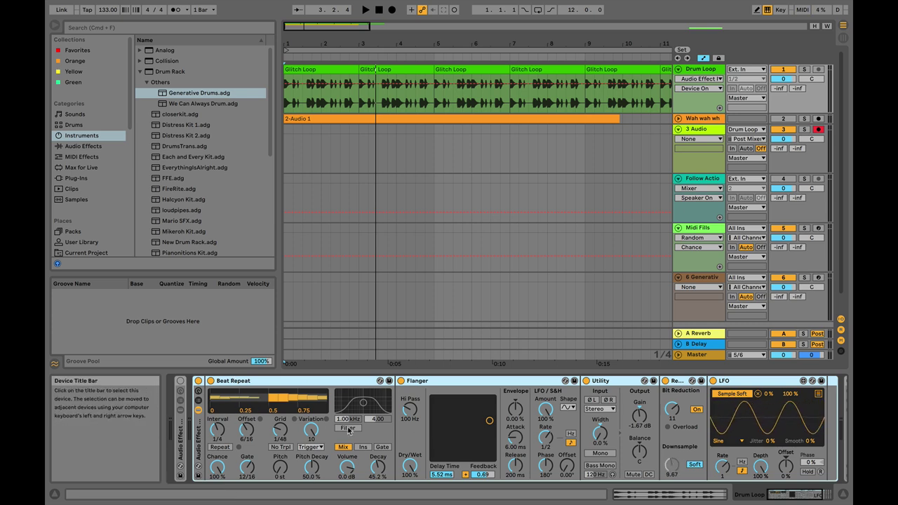
- Set the second rack's Beat Repeat to Gate output and record about five bars of the processed loop onto 3 Audio
{"action": "left_click", "coordinate": [382, 446]}
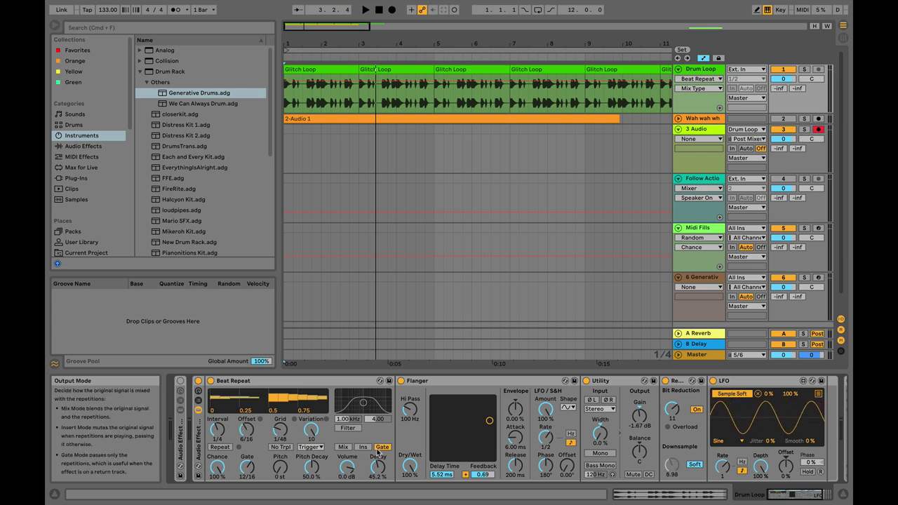
{"action": "left_click", "coordinate": [391, 9]}
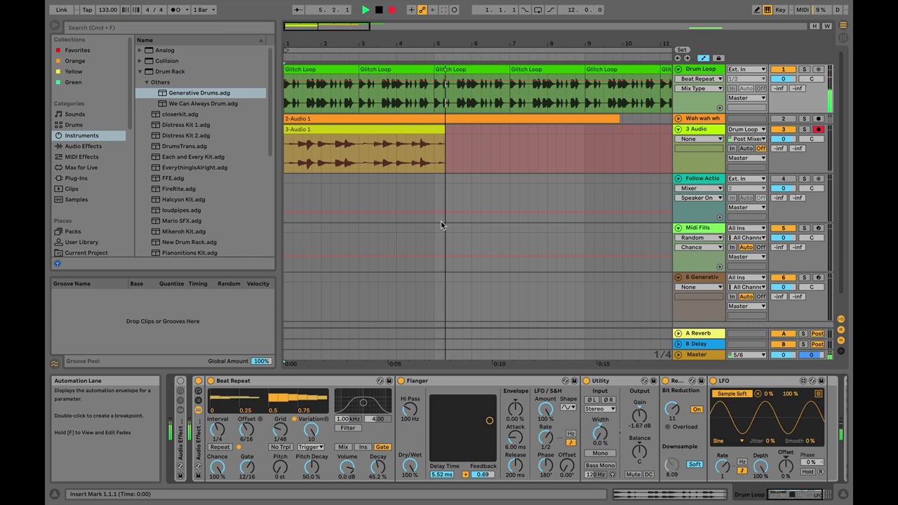
{"action": "left_click", "coordinate": [380, 13]}
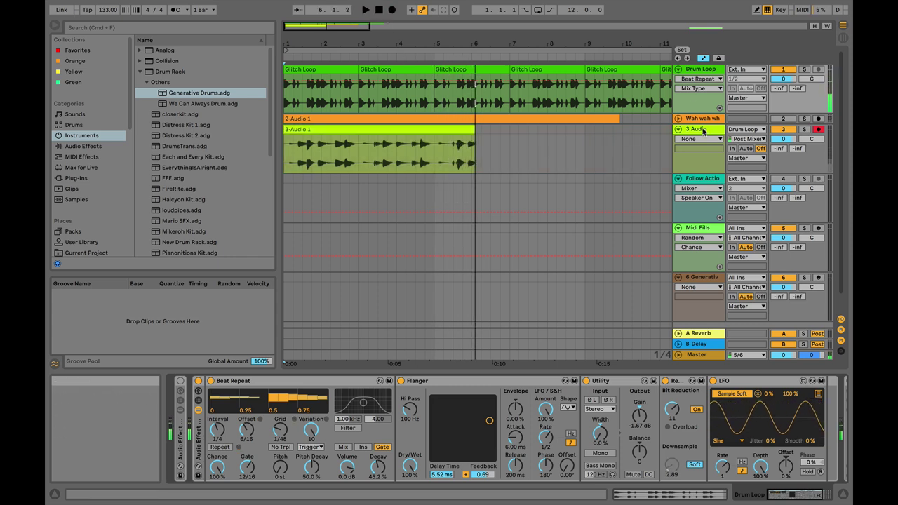
- Fold 3 Audio, insert another audio track below it, and rename 3 Audio "flangduxxx"
{"action": "left_click", "coordinate": [678, 129]}
{"action": "right_click", "coordinate": [699, 130]}
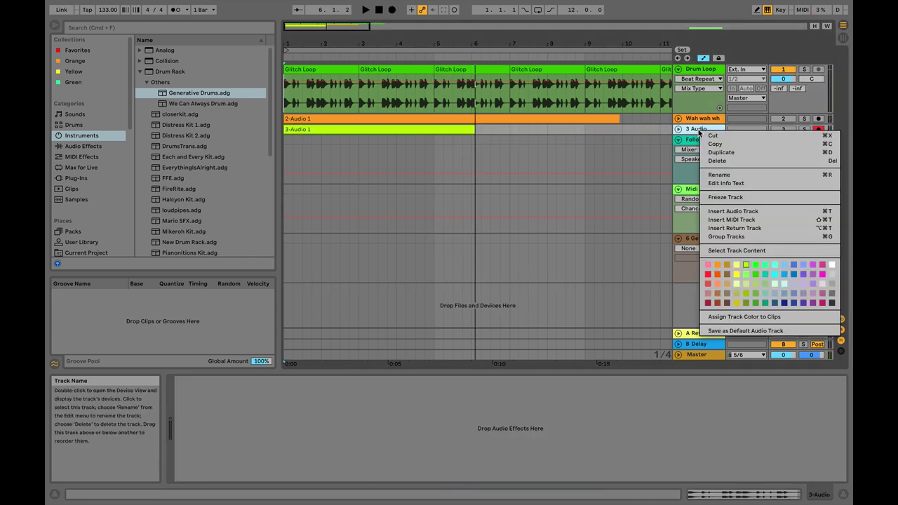
{"action": "left_click", "coordinate": [730, 211]}
{"action": "right_click", "coordinate": [691, 129]}
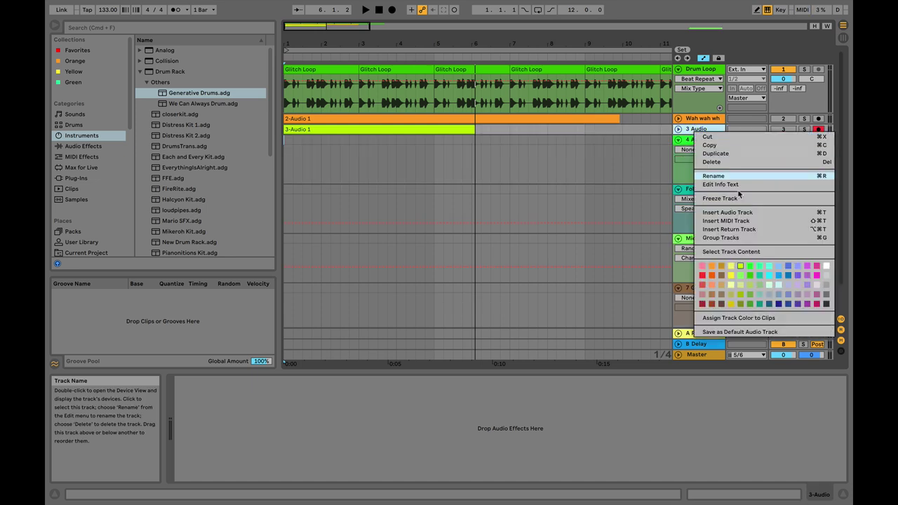
{"action": "left_click", "coordinate": [733, 175]}
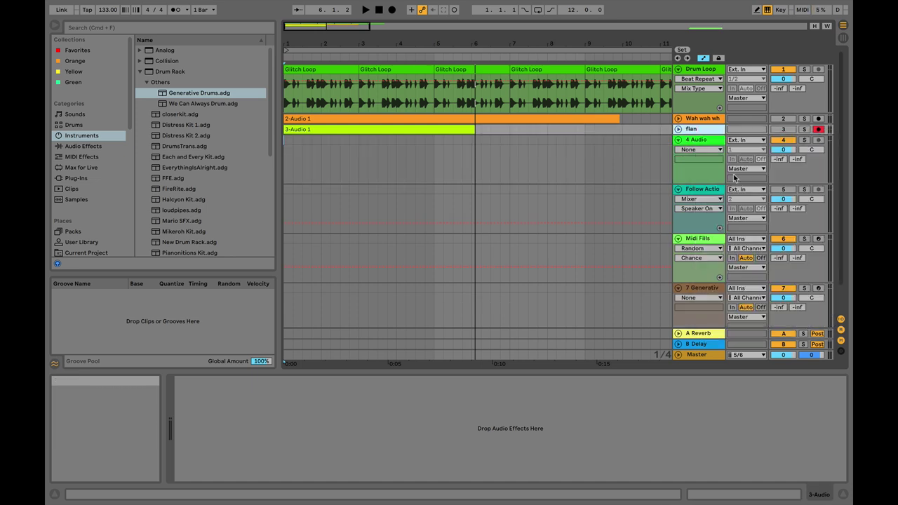
{"action": "key", "text": "Return"}
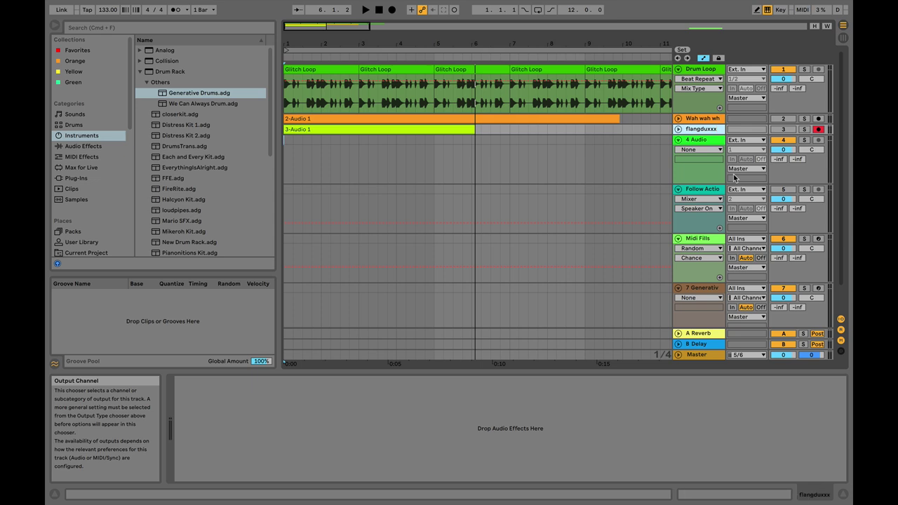
- Mute "flangduxxx", and set 4 Audio's input to Drum Loop and arm it for recording
{"action": "left_click", "coordinate": [745, 140]}
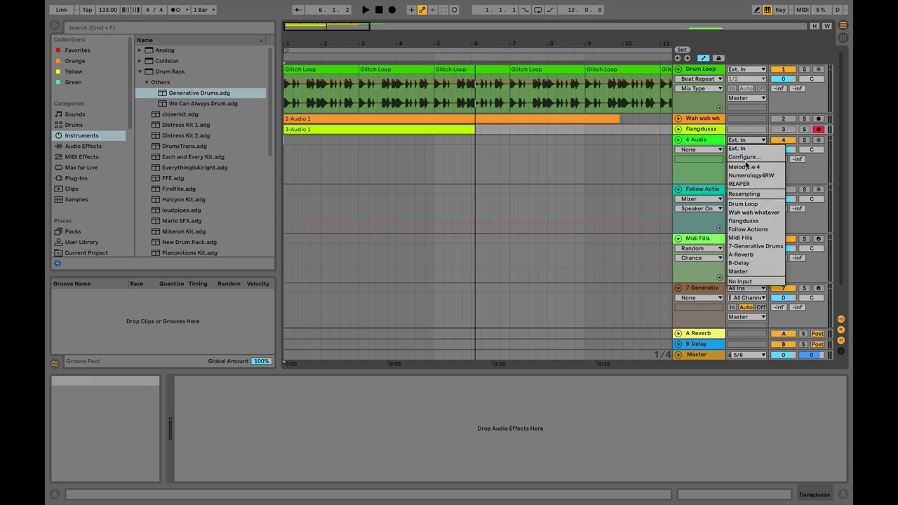
{"action": "left_click", "coordinate": [761, 204]}
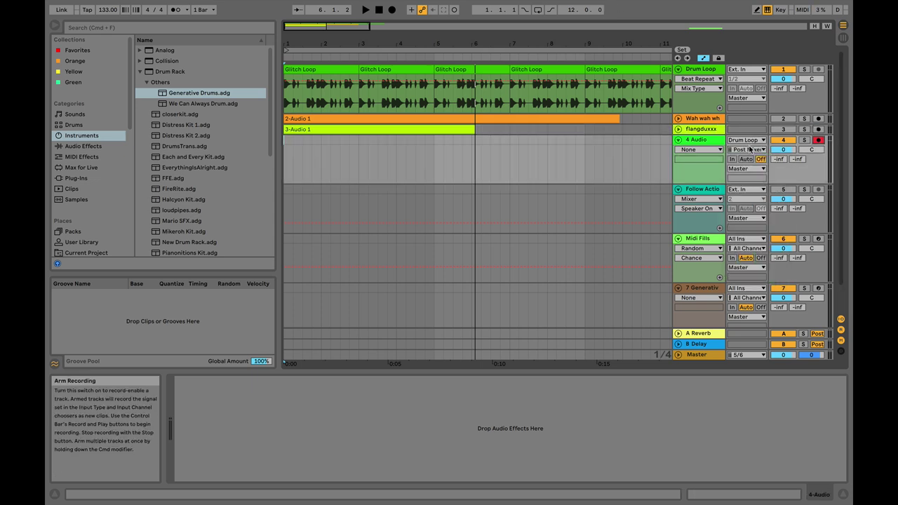
- Fold and switch off the second rack on Drum Loop, switch on the third, and play the loop through it
{"action": "left_click", "coordinate": [690, 69]}
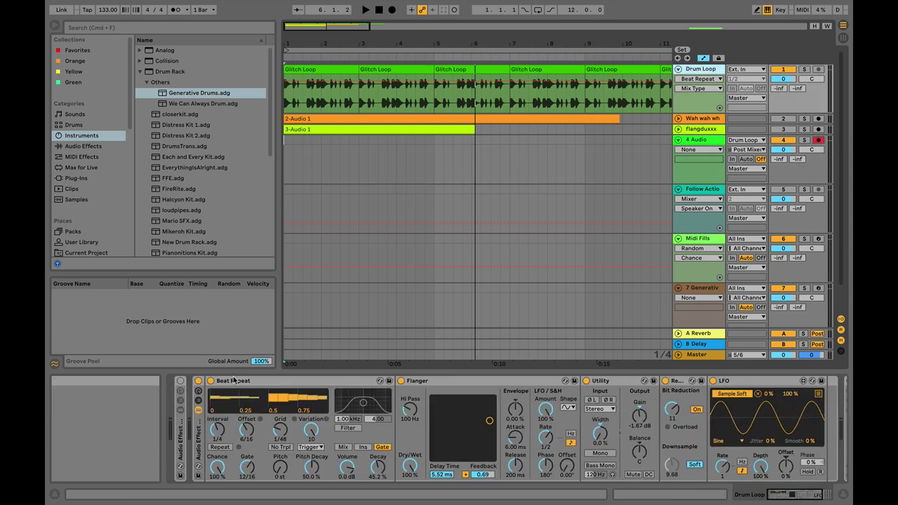
{"action": "double_click", "coordinate": [194, 405]}
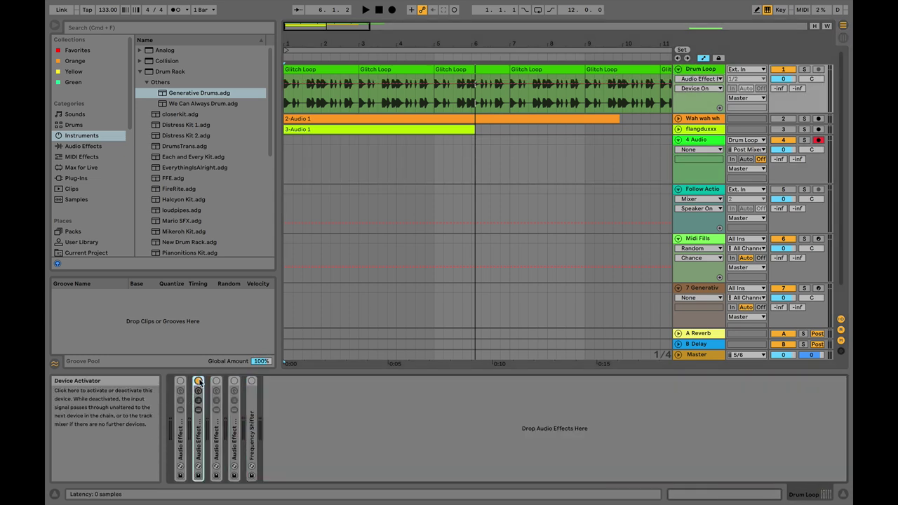
{"action": "left_click", "coordinate": [218, 399]}
{"action": "double_click", "coordinate": [219, 399]}
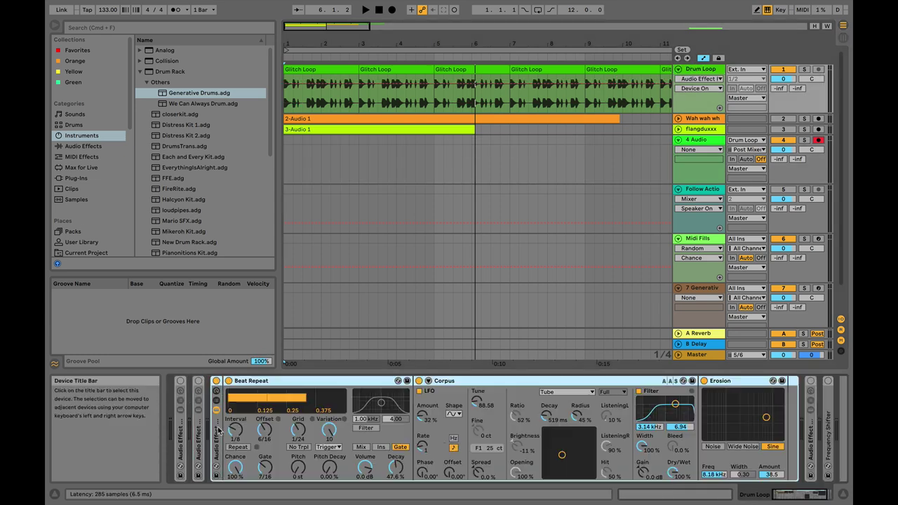
{"action": "left_click", "coordinate": [293, 159]}
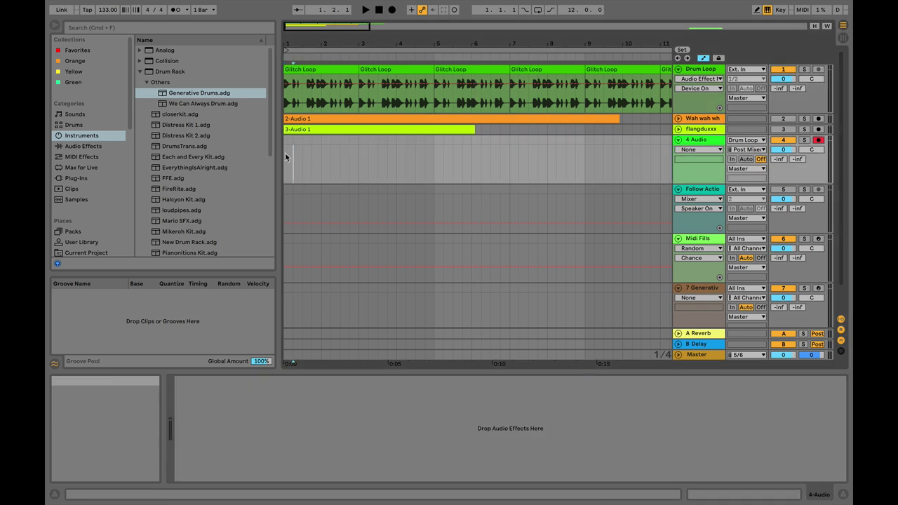
{"action": "key", "text": "space"}
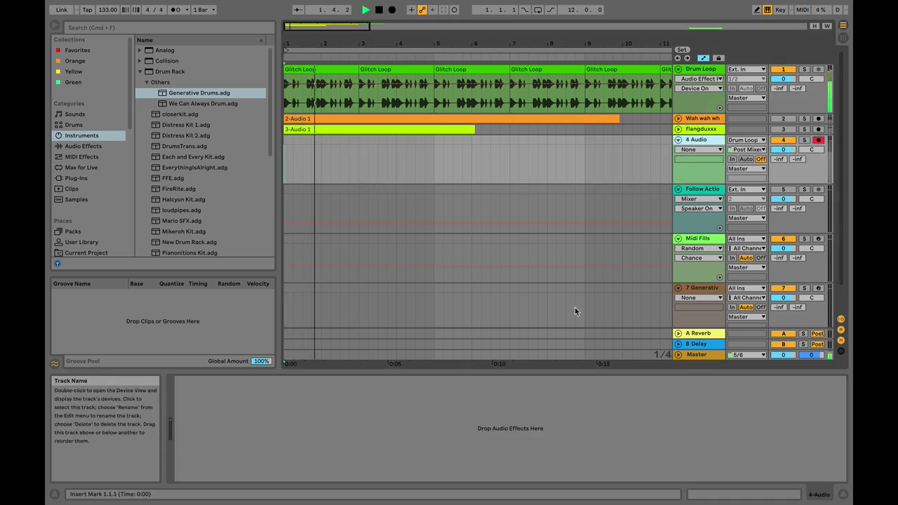
- Set the third rack's Beat Repeat to Gate output and record about four bars of the processed loop onto 4 Audio
{"action": "left_click", "coordinate": [702, 66]}
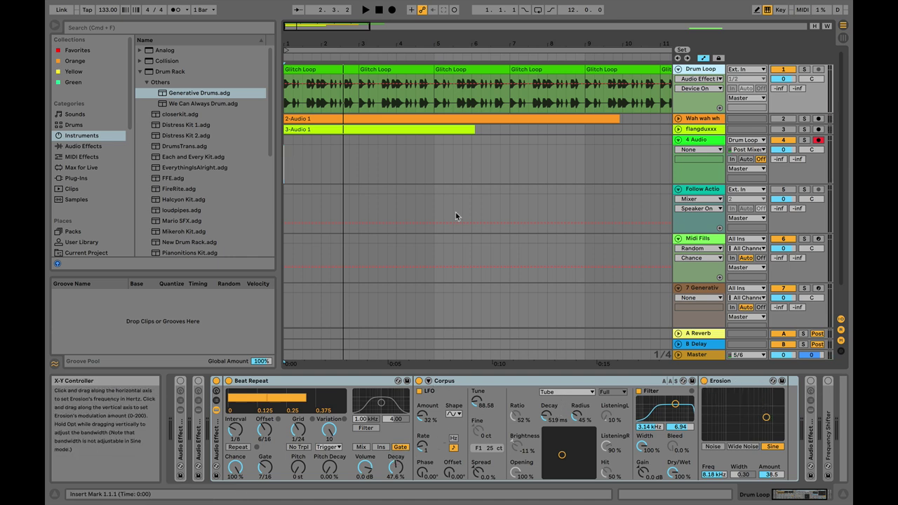
{"action": "left_click", "coordinate": [393, 10]}
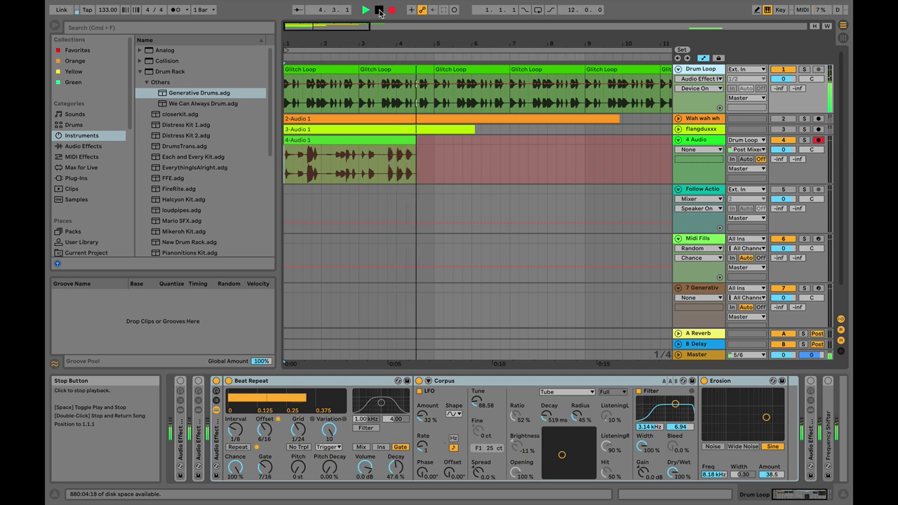
{"action": "left_click", "coordinate": [380, 10]}
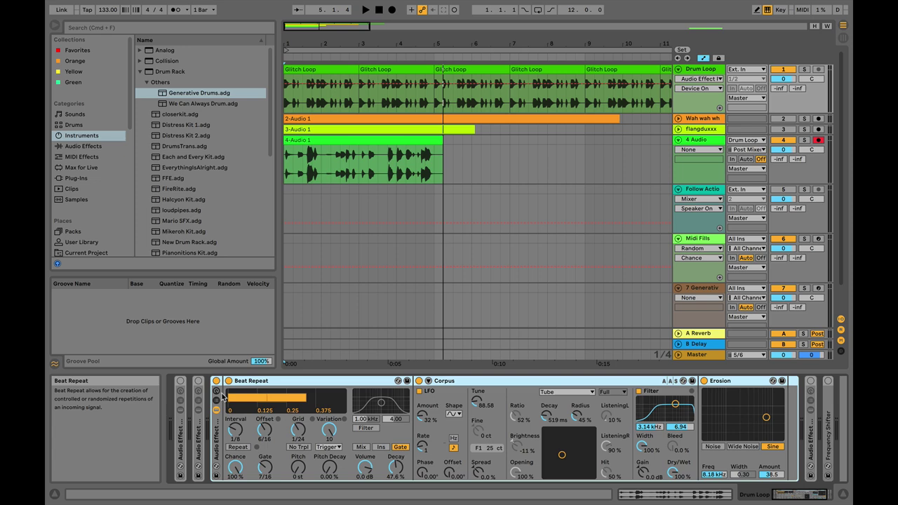
- Fold and switch off the third rack, switch on the fourth, and insert another audio track below 4 Audio
{"action": "double_click", "coordinate": [216, 432]}
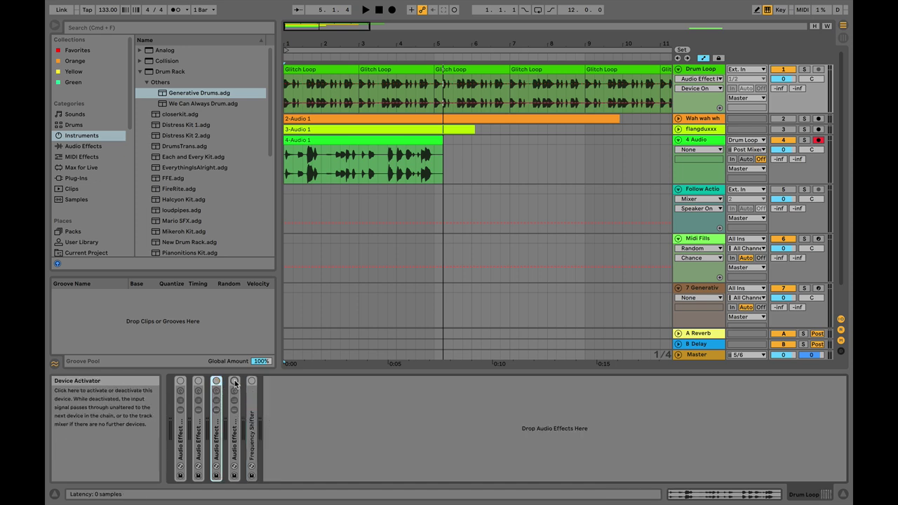
{"action": "right_click", "coordinate": [707, 141]}
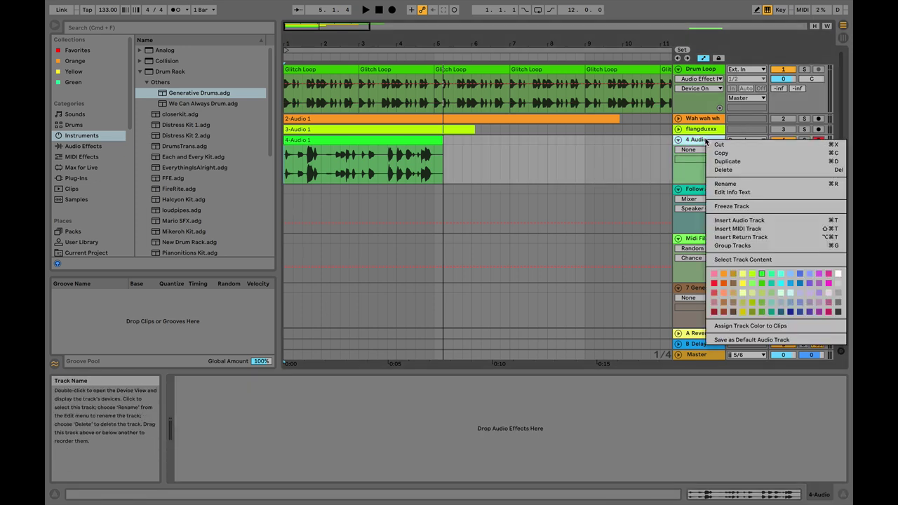
{"action": "left_click", "coordinate": [745, 220]}
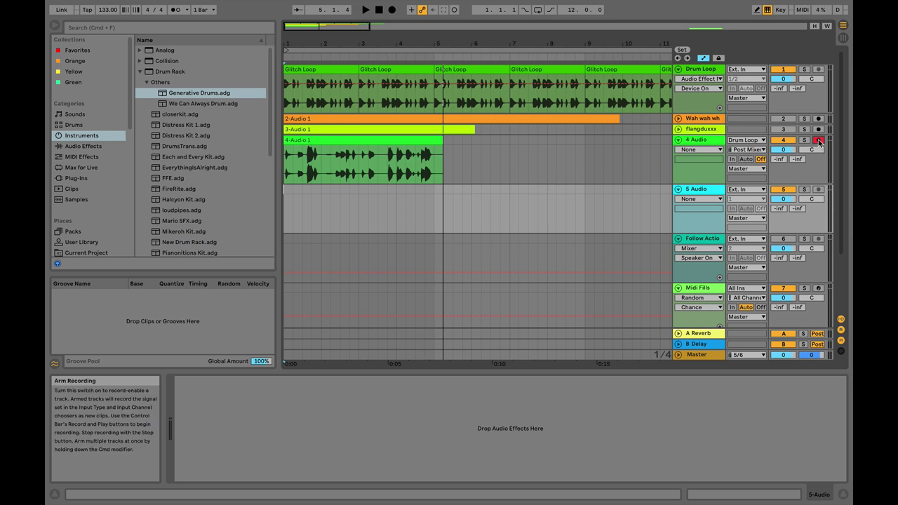
- Set 5 Audio's input to Drum Loop and arm it for recording
{"action": "left_click", "coordinate": [758, 194]}
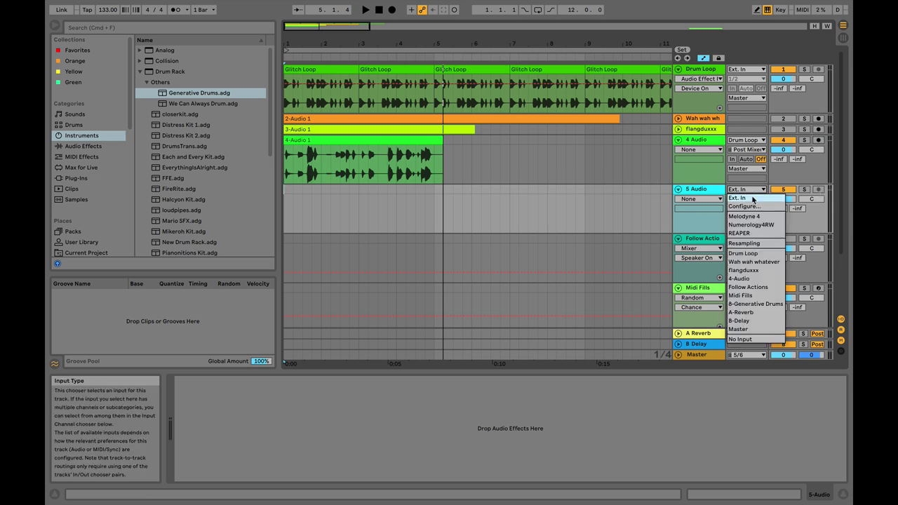
{"action": "left_click", "coordinate": [750, 255]}
{"action": "left_click", "coordinate": [818, 189]}
- Mute 4 Audio, record about six bars from the start onto 5 Audio, and mute and fold the recorded tracks
{"action": "left_click", "coordinate": [285, 196]}
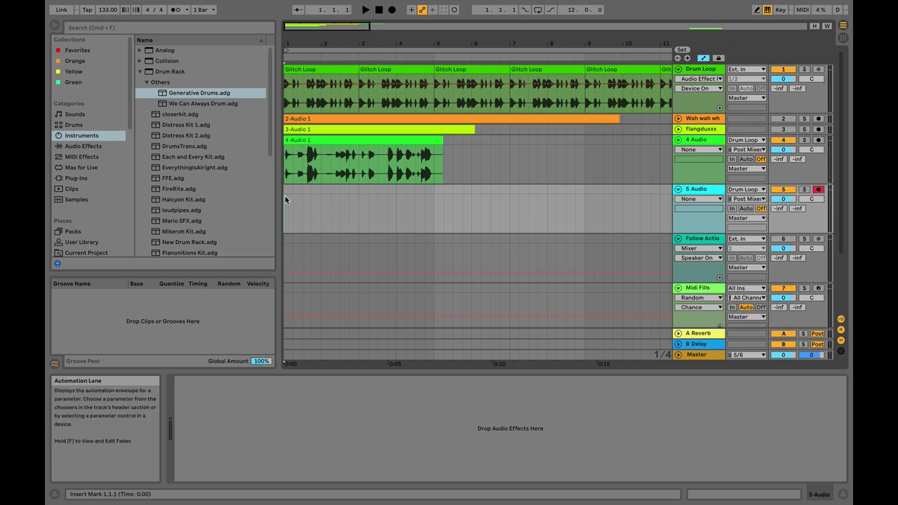
{"action": "left_click", "coordinate": [786, 141]}
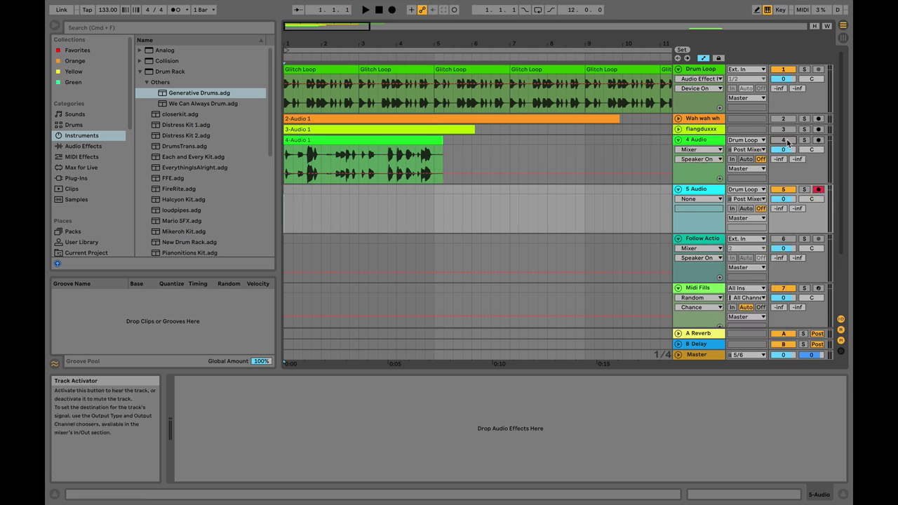
{"action": "left_click", "coordinate": [392, 9]}
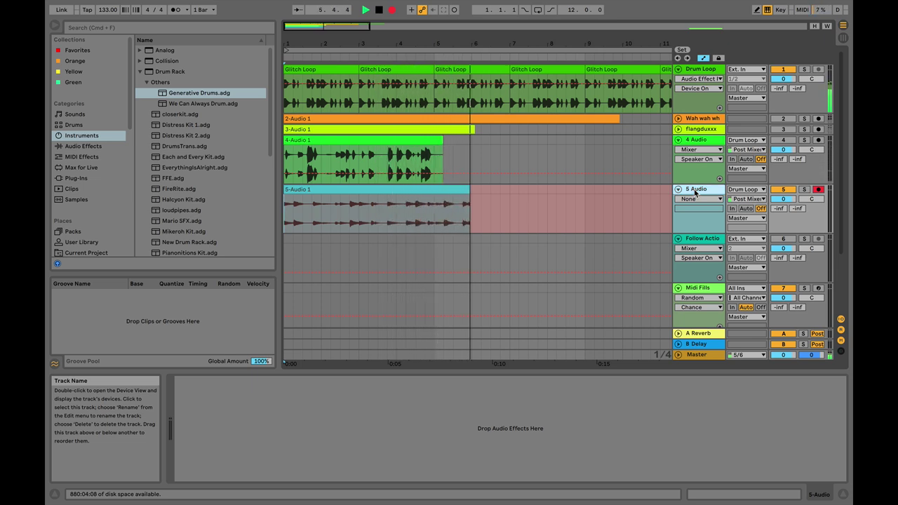
{"action": "key", "text": "space"}
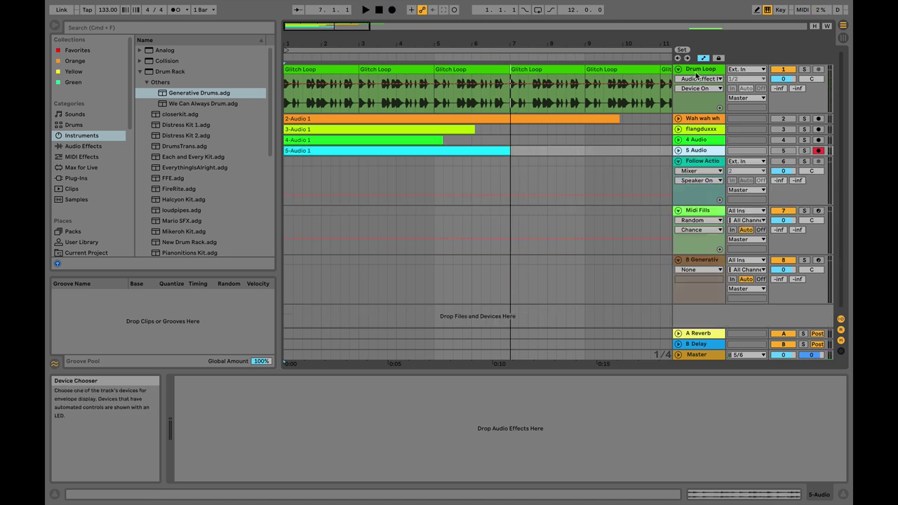
- Switch off the fourth rack on Drum Loop, unfold and switch on the Frequency Shifter, and return the playback position to bar 1
{"action": "left_click", "coordinate": [700, 69]}
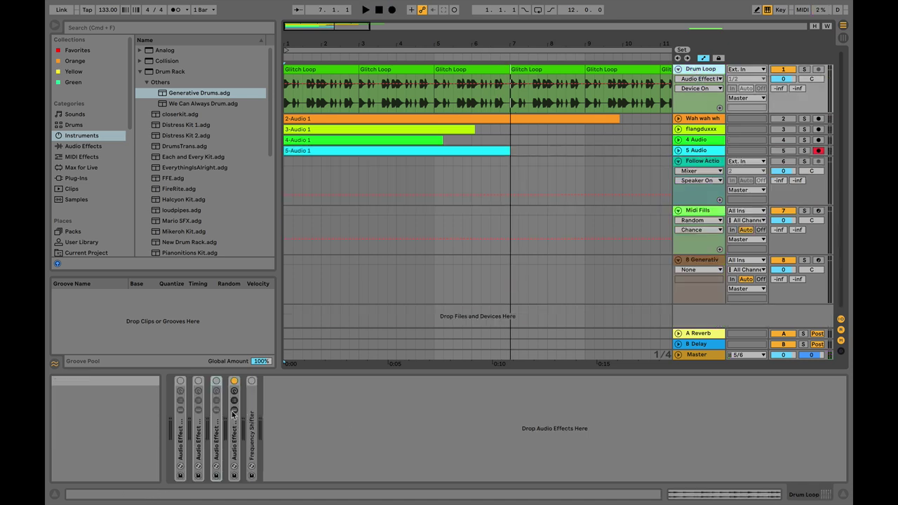
{"action": "left_click", "coordinate": [234, 381]}
{"action": "double_click", "coordinate": [252, 422]}
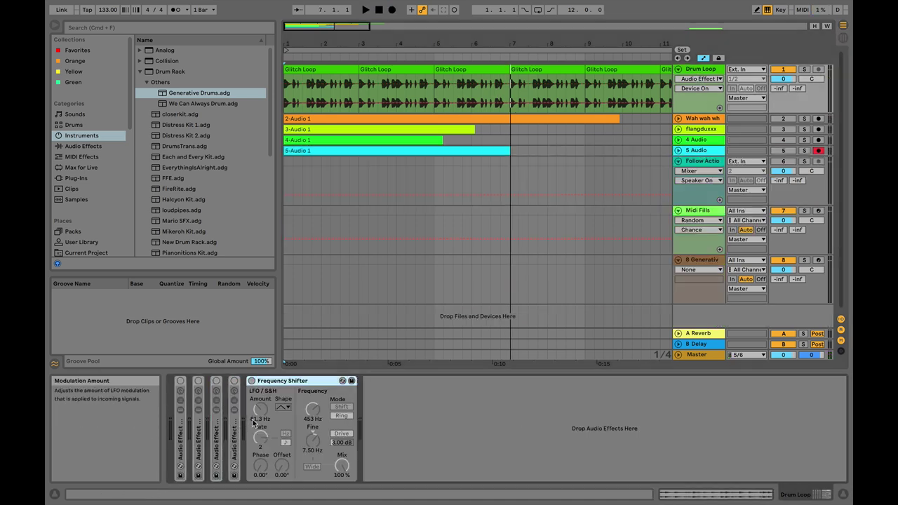
{"action": "left_click", "coordinate": [251, 381]}
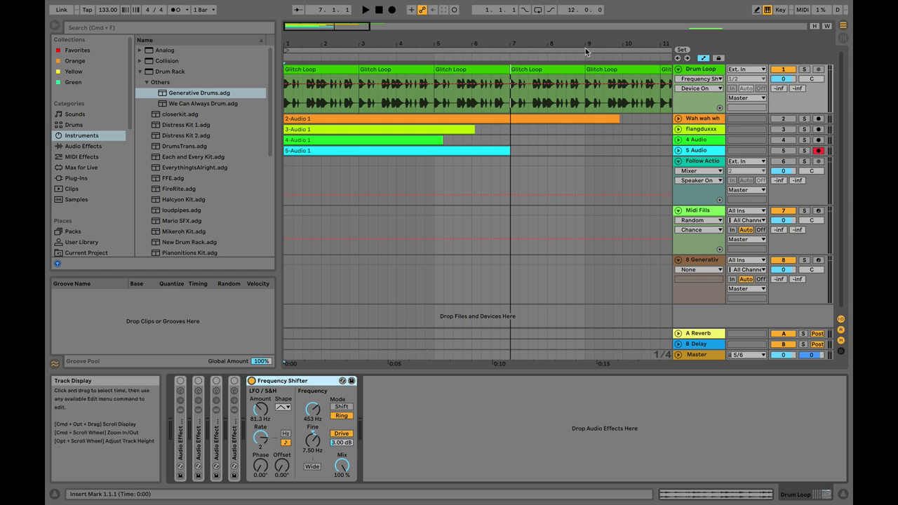
{"action": "left_click", "coordinate": [285, 95]}
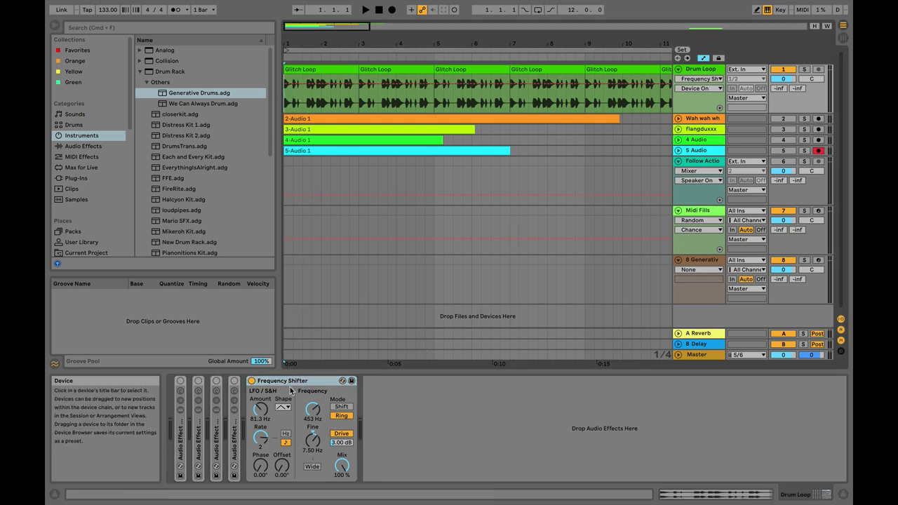
- Collapse the Drum Rack presets and audition the Drum Loop through the Frequency Shifter
{"action": "left_click", "coordinate": [140, 72]}
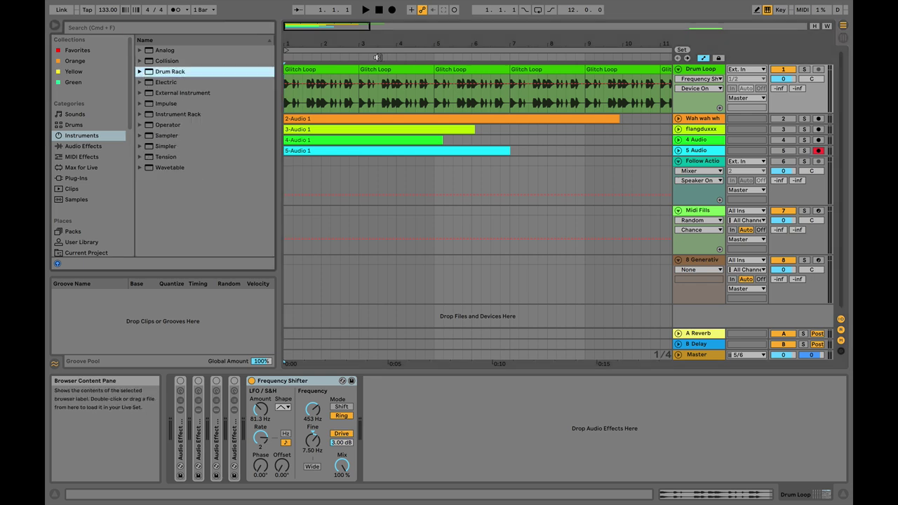
{"action": "key", "text": "space"}
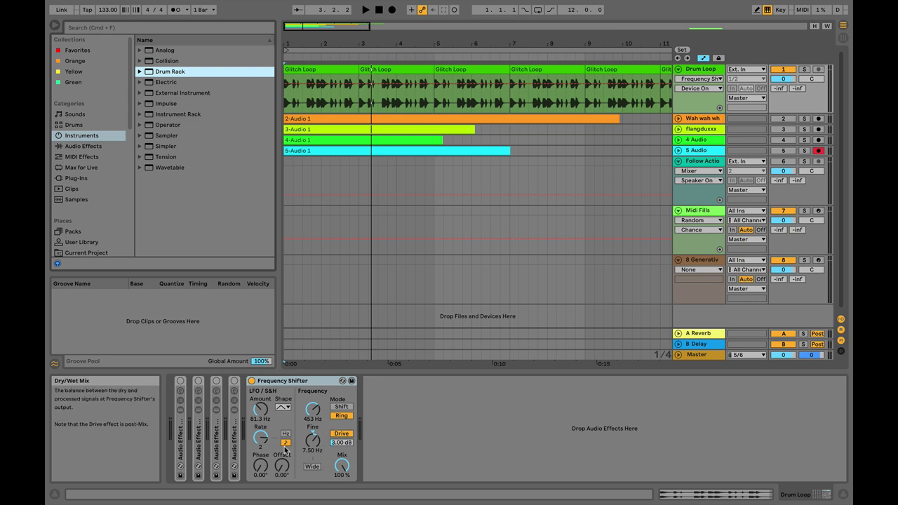
{"action": "key", "text": "space"}
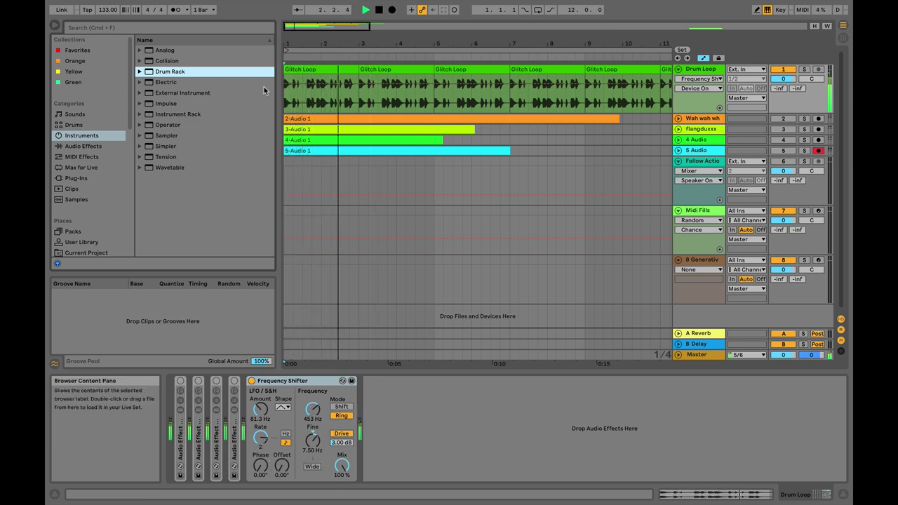
- Insert a Beat Repeat audio effect before the Frequency Shifter on the Drum Loop track
{"action": "left_click", "coordinate": [105, 146]}
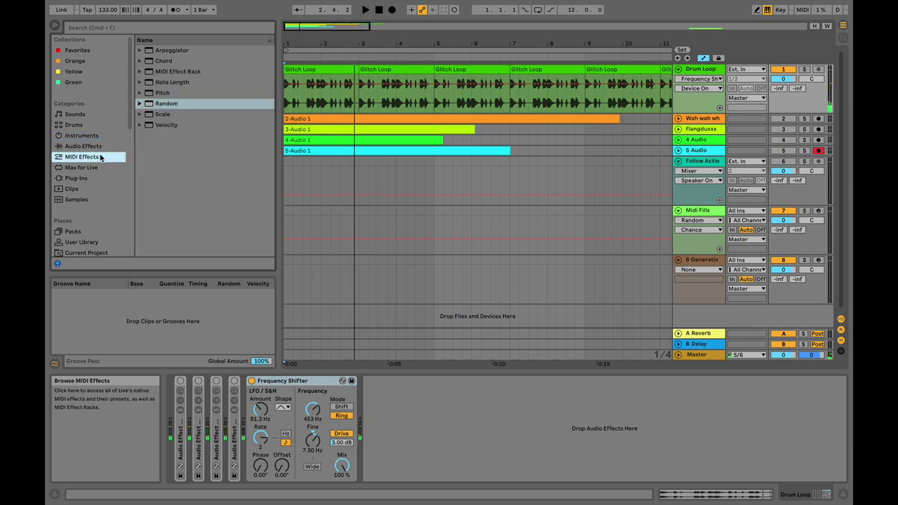
{"action": "left_click", "coordinate": [89, 135]}
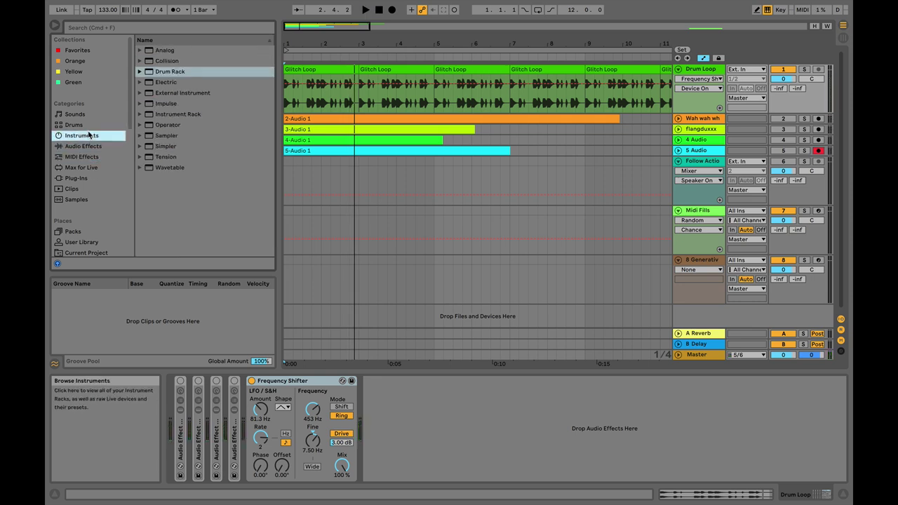
{"action": "left_click", "coordinate": [98, 147]}
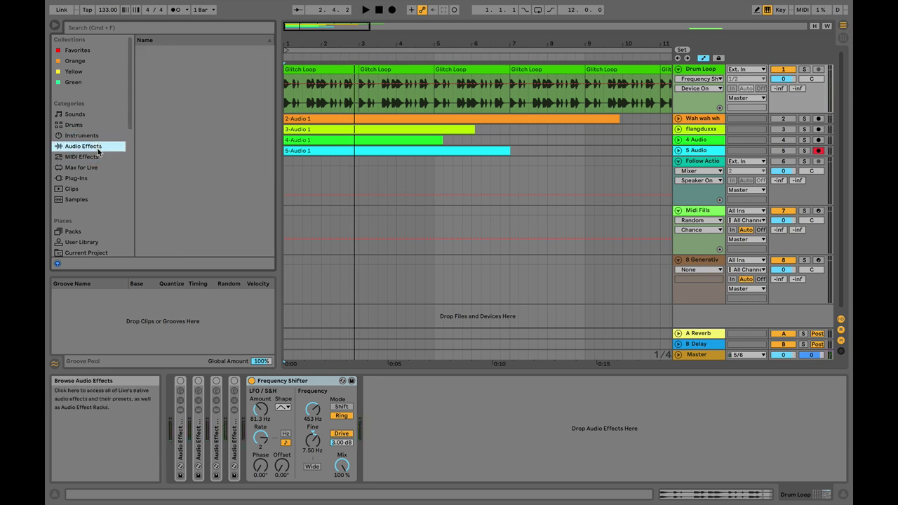
{"action": "left_click_drag", "start_coordinate": [157, 93], "coordinate": [247, 407]}
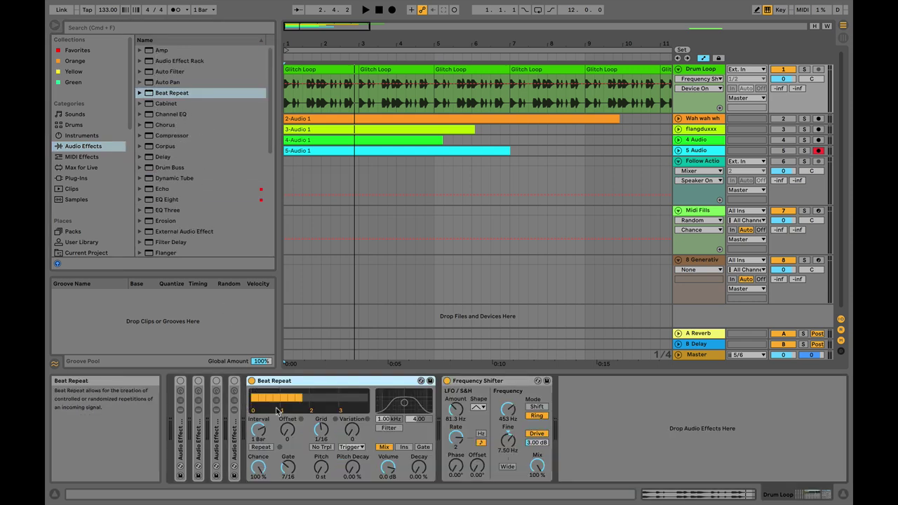
- Set Beat Repeat's Variation to 10, Decay to 27.8 %, and its output mode to Gate
{"action": "left_click_drag", "start_coordinate": [316, 435], "coordinate": [356, 433]}
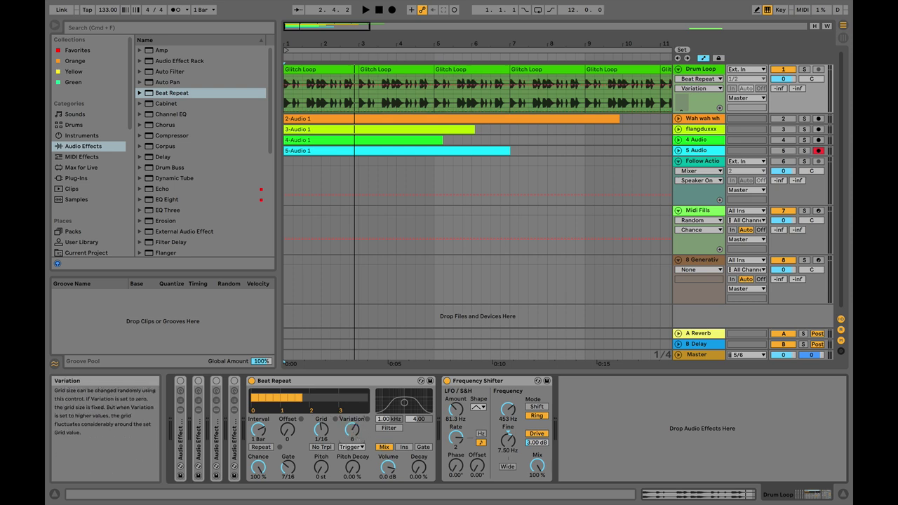
{"action": "left_click", "coordinate": [319, 433]}
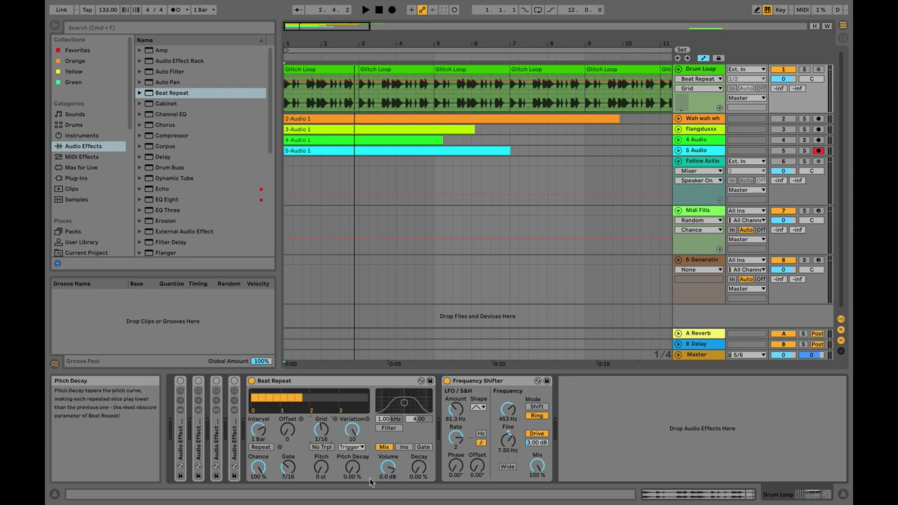
{"action": "left_click_drag", "start_coordinate": [422, 479], "coordinate": [421, 458]}
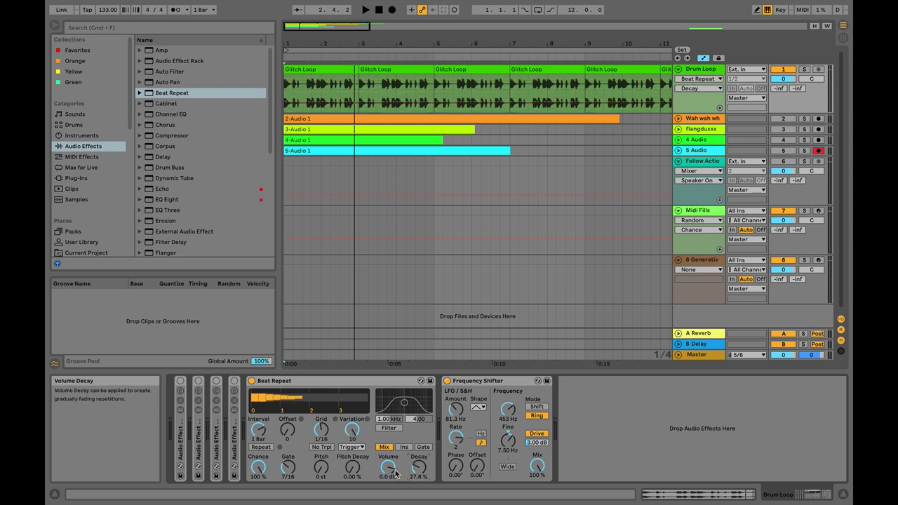
{"action": "left_click", "coordinate": [261, 467]}
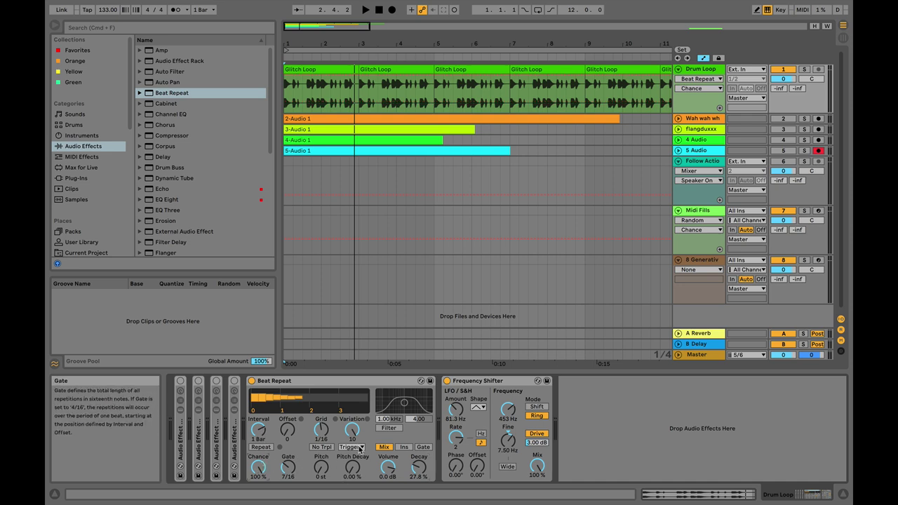
{"action": "left_click", "coordinate": [424, 447]}
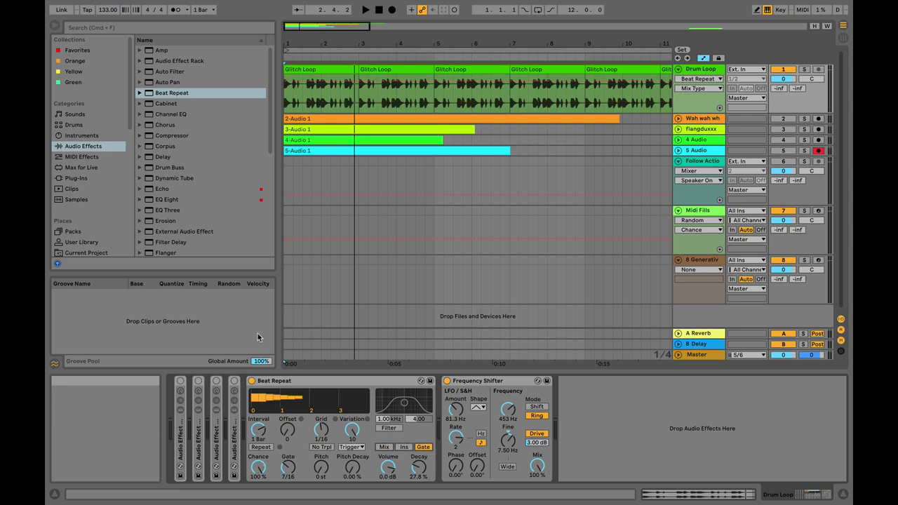
- Return the playback position to bar 1 and insert an audio track below 5 Audio
{"action": "left_click", "coordinate": [284, 168]}
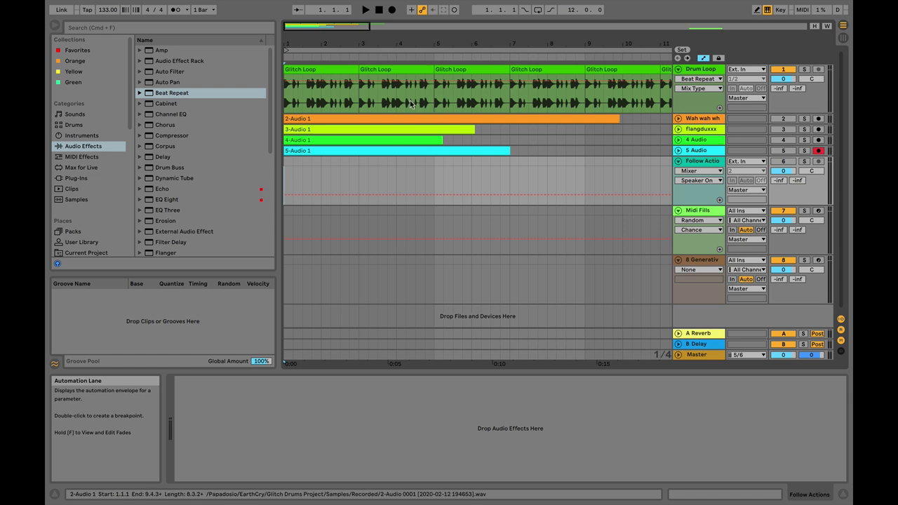
{"action": "left_click", "coordinate": [700, 70]}
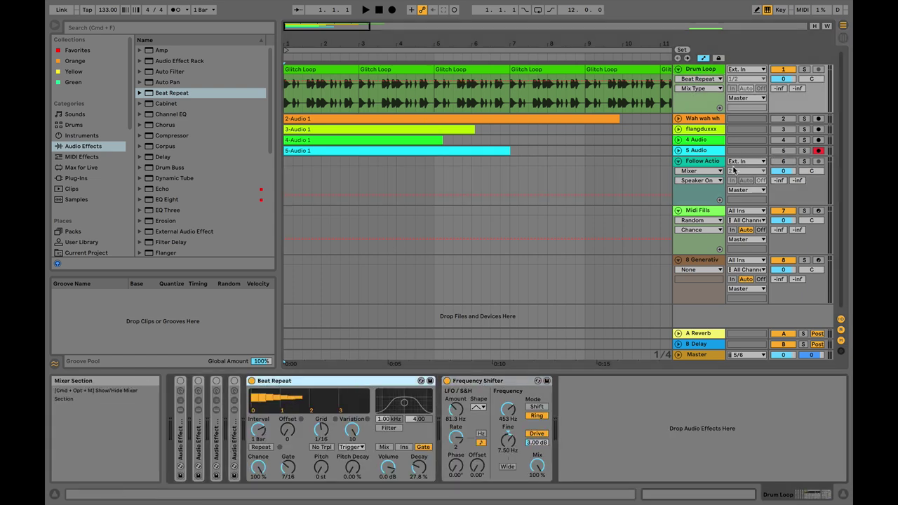
{"action": "right_click", "coordinate": [698, 151]}
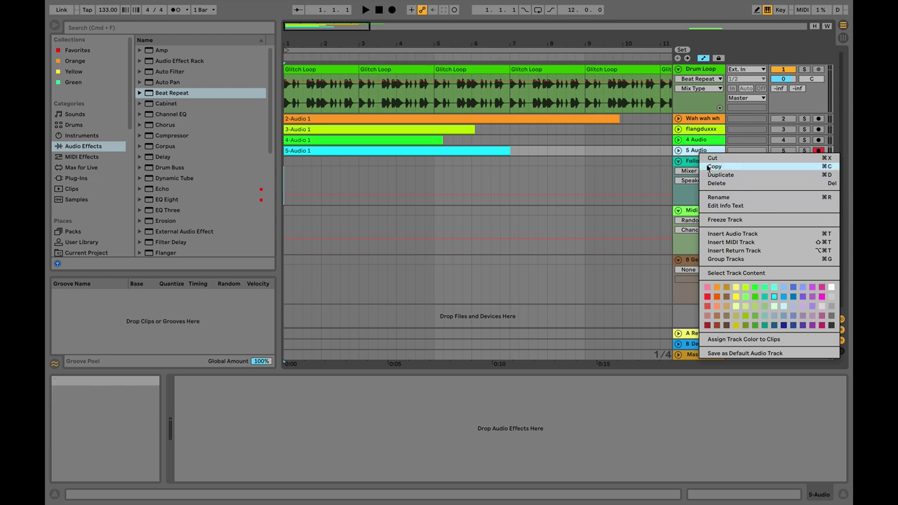
{"action": "left_click", "coordinate": [730, 234]}
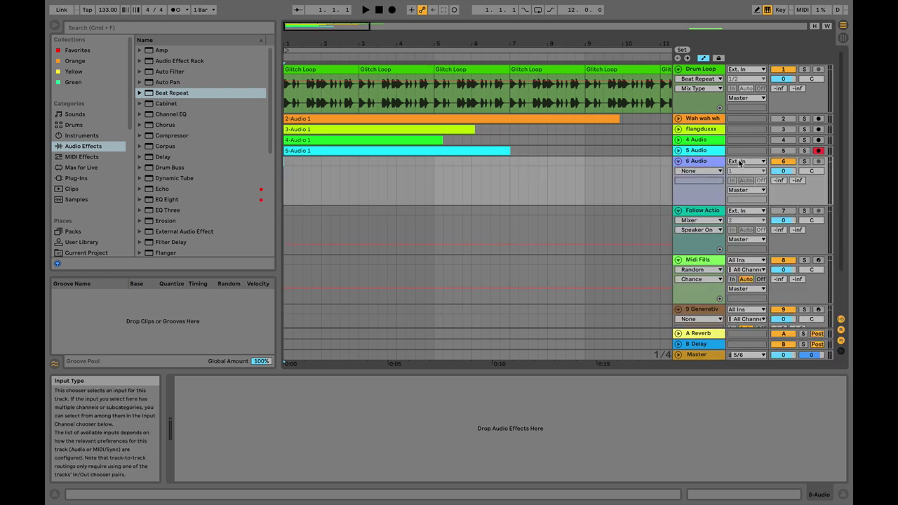
- Route Drum Loop into 6 Audio, arm the track, and record about four bars from the start
{"action": "left_click", "coordinate": [739, 162]}
{"action": "left_click", "coordinate": [743, 225]}
{"action": "left_click", "coordinate": [818, 162]}
{"action": "left_click", "coordinate": [391, 10]}
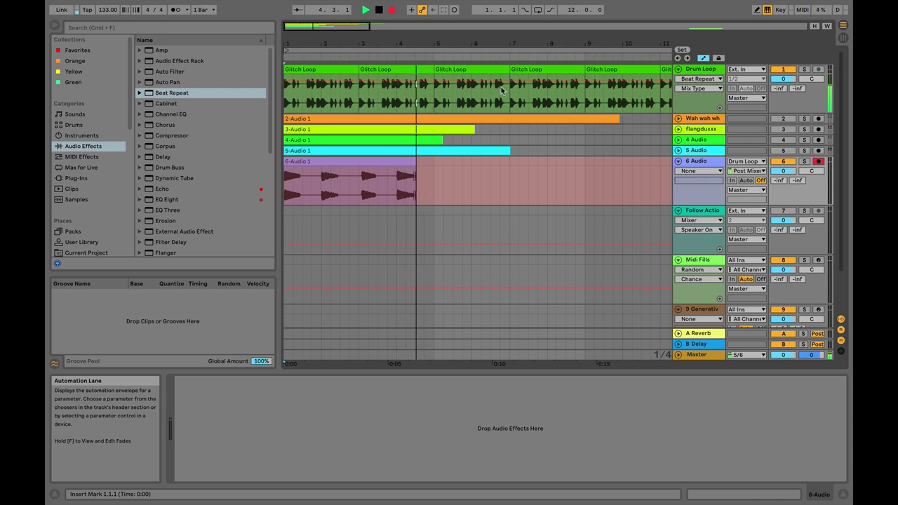
{"action": "left_click", "coordinate": [379, 9]}
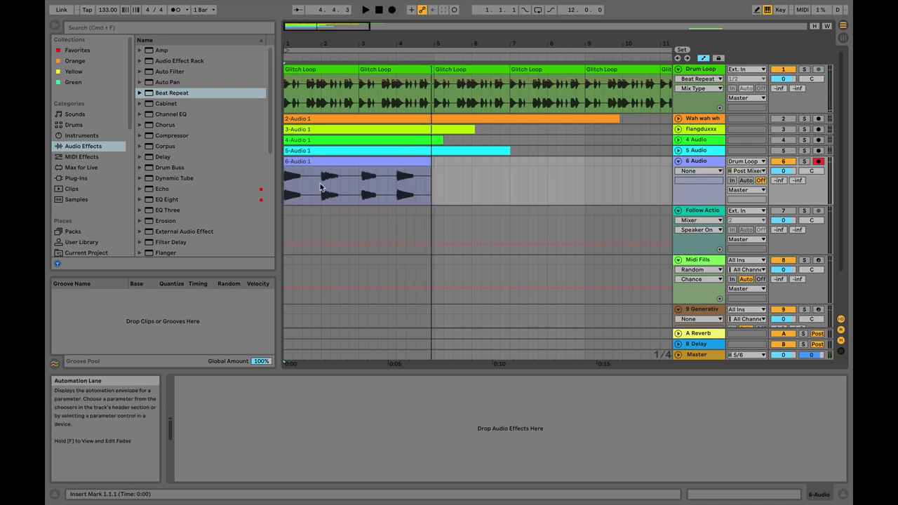
- Unfold the 5 Audio, 4 Audio, flangduxxx and Wah wah tracks to show their recordings
{"action": "left_click", "coordinate": [677, 150]}
{"action": "left_click", "coordinate": [677, 140]}
{"action": "left_click", "coordinate": [678, 129]}
{"action": "left_click", "coordinate": [678, 119]}
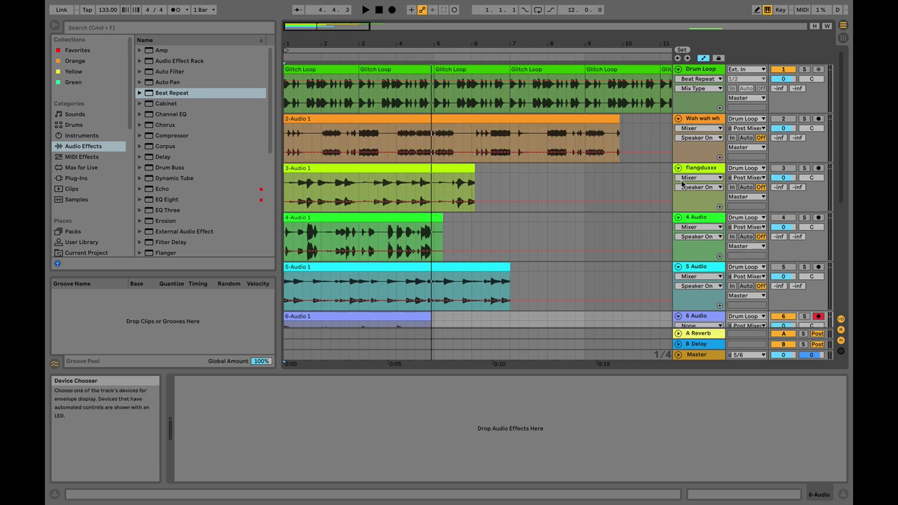
- Select the recorded clips on tracks 2 to 6 and move them together to start at bar 15
{"action": "left_click_drag", "start_coordinate": [466, 59], "coordinate": [467, 42]}
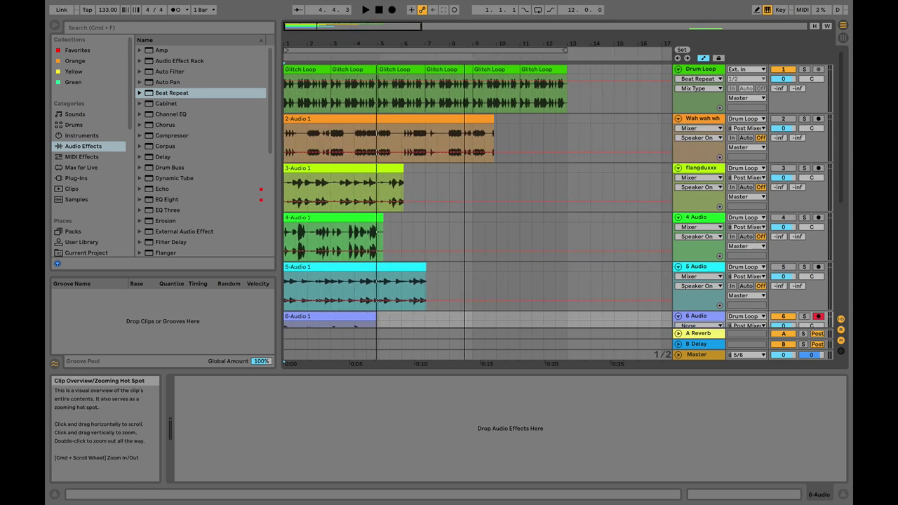
{"action": "scroll", "coordinate": [508, 230], "scroll_direction": "down", "scroll_amount": 1}
{"action": "scroll", "coordinate": [570, 305], "scroll_direction": "down", "scroll_amount": 3}
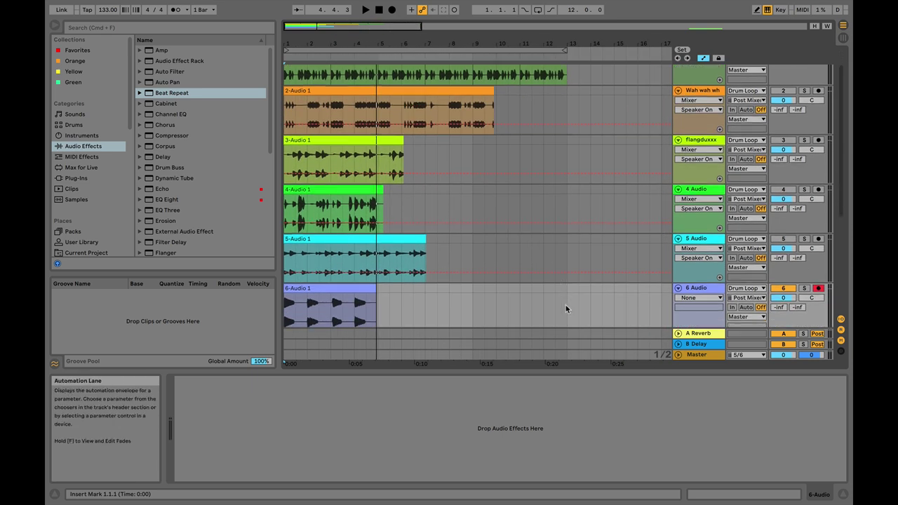
{"action": "left_click_drag", "start_coordinate": [565, 85], "coordinate": [284, 304]}
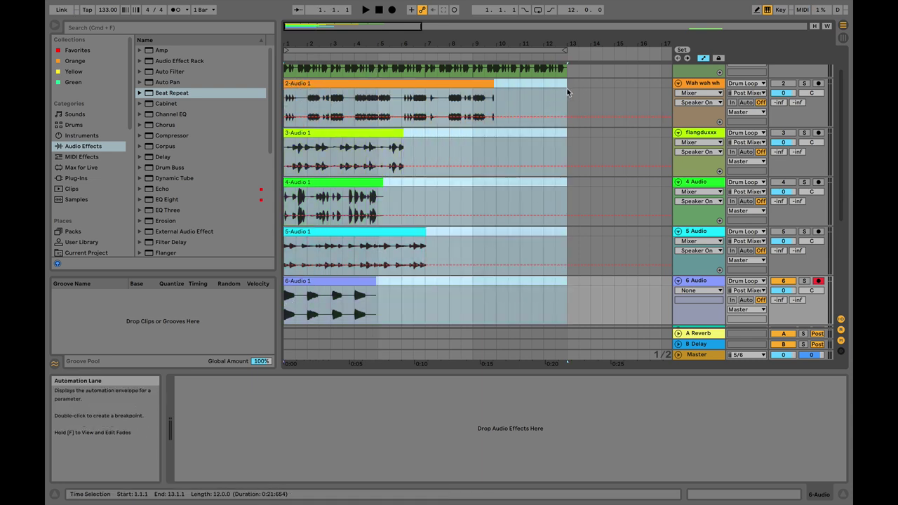
{"action": "left_click_drag", "start_coordinate": [364, 96], "coordinate": [622, 112]}
- Shorten the arrangement loop to 8 bars, ending at bar 9
{"action": "left_click", "coordinate": [411, 49]}
{"action": "scroll", "coordinate": [381, 100], "scroll_direction": "up", "scroll_amount": 2}
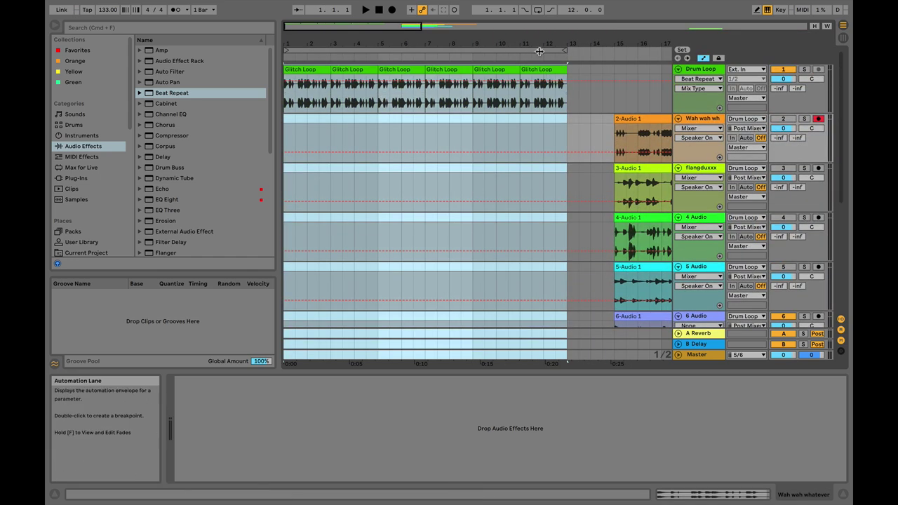
{"action": "mouse_move", "coordinate": [563, 49]}
{"action": "left_mouse_down"}
{"action": "mouse_move", "coordinate": [435, 50]}
{"action": "mouse_move", "coordinate": [473, 50]}
{"action": "left_mouse_up"}
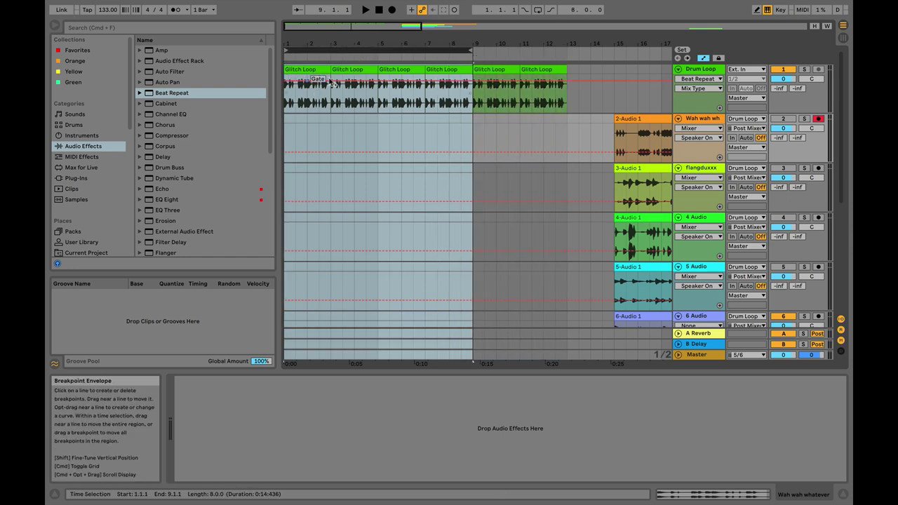
- Activate and solo the Wah wah track and audition its recorded clip from bar 15
{"action": "left_click_drag", "start_coordinate": [343, 35], "coordinate": [343, 28]}
{"action": "scroll", "coordinate": [540, 130], "scroll_direction": "down", "scroll_amount": 3}
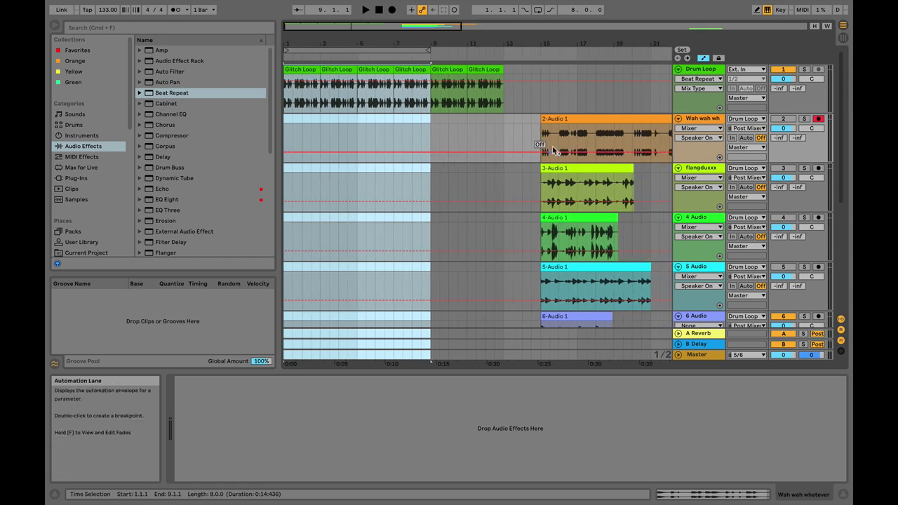
{"action": "left_click", "coordinate": [542, 136]}
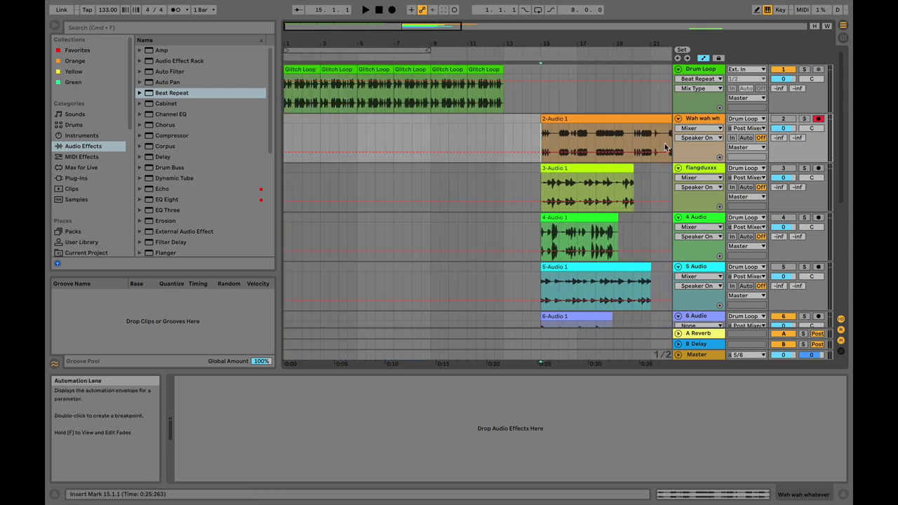
{"action": "left_click", "coordinate": [784, 119]}
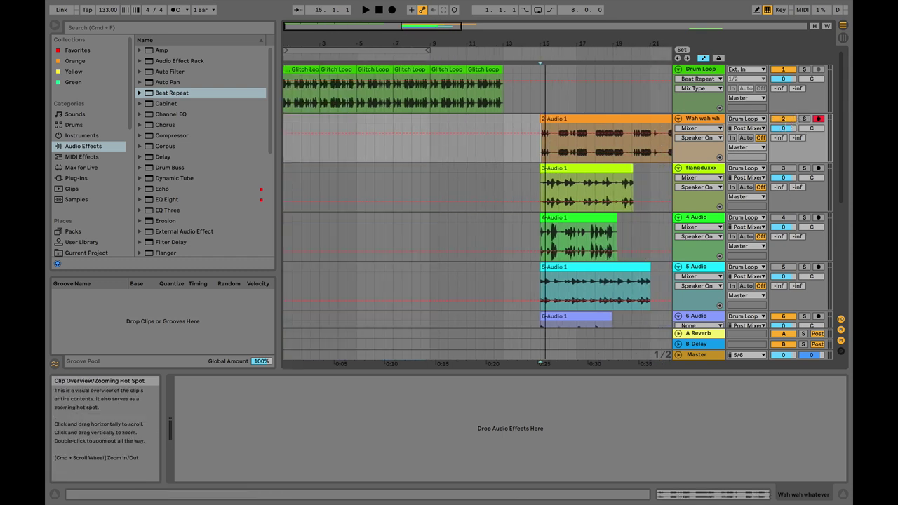
{"action": "scroll", "coordinate": [522, 90], "scroll_direction": "down", "scroll_amount": 3}
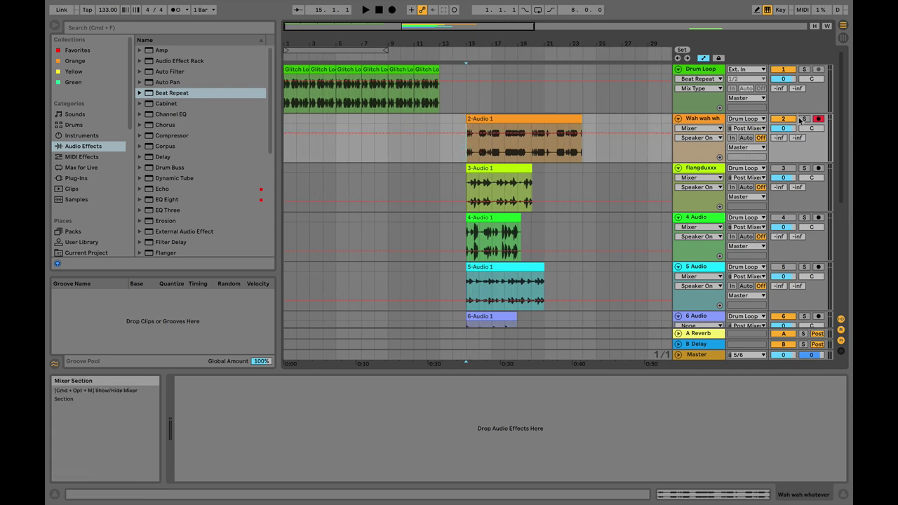
{"action": "left_click", "coordinate": [367, 9]}
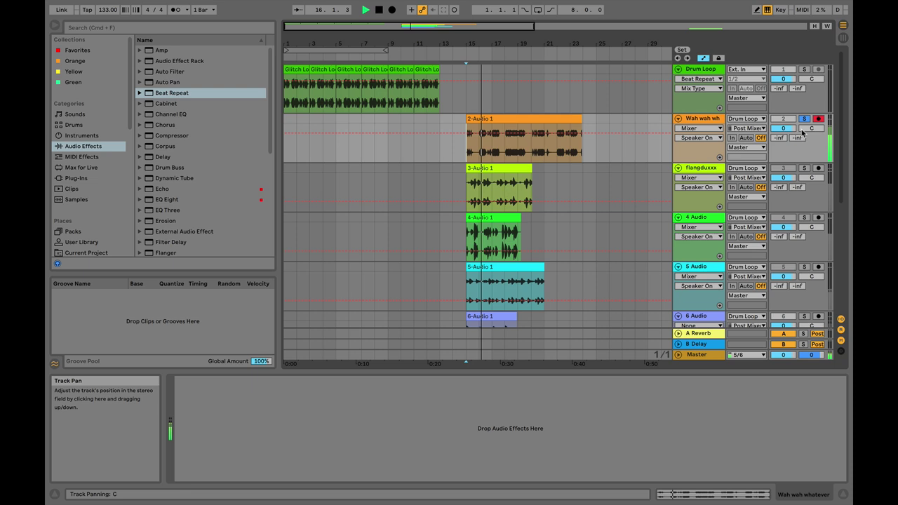
{"action": "key", "text": "space"}
- Turn off the computer MIDI keyboard and hide the automation lanes
{"action": "left_click_drag", "start_coordinate": [483, 43], "coordinate": [474, 122]}
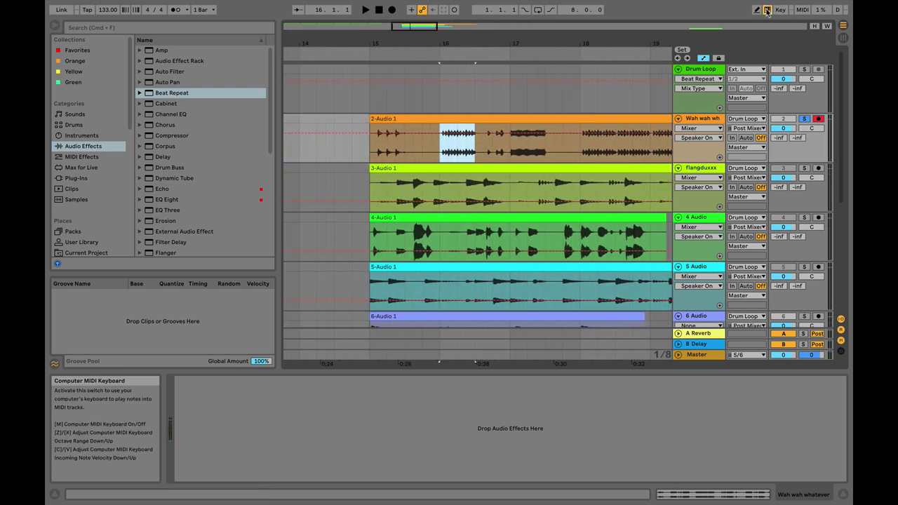
{"action": "left_click", "coordinate": [767, 11]}
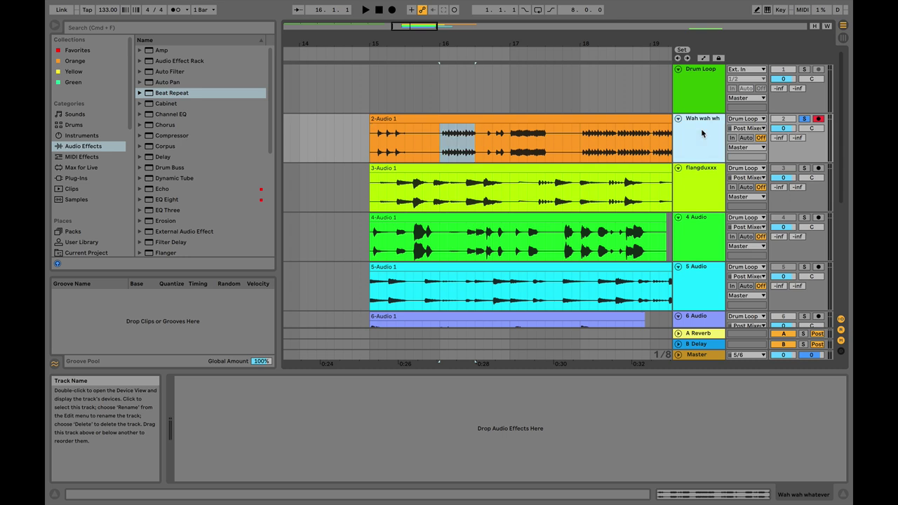
- Copy a short fill from bar 16 of the Wah wah track's recording and paste it halfway through bar 1 on the same track
{"action": "left_click_drag", "start_coordinate": [440, 128], "coordinate": [447, 128]}
{"action": "left_click", "coordinate": [457, 135]}
{"action": "left_click", "coordinate": [468, 144]}
{"action": "left_click_drag", "start_coordinate": [493, 150], "coordinate": [518, 151]}
{"action": "left_click", "coordinate": [492, 140]}
{"action": "left_click_drag", "start_coordinate": [441, 143], "coordinate": [484, 124]}
{"action": "left_click", "coordinate": [441, 143]}
{"action": "left_click", "coordinate": [440, 146]}
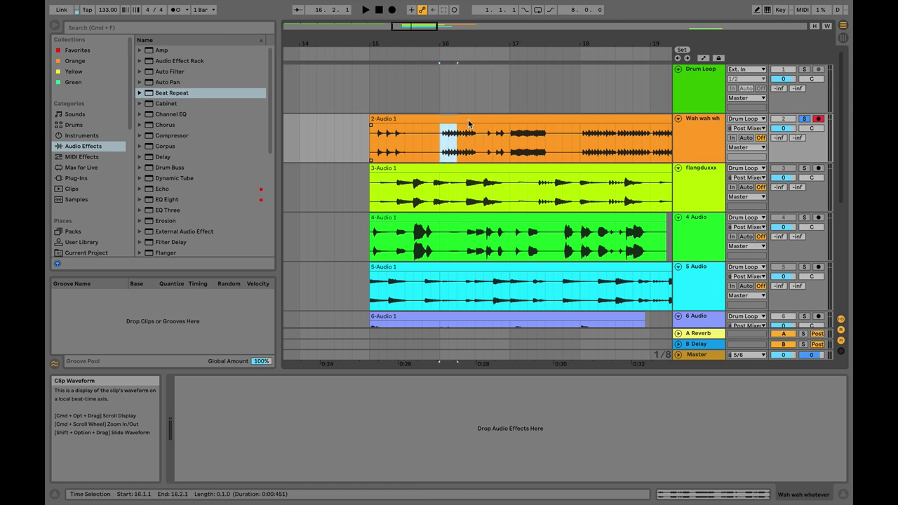
{"action": "left_click_drag", "start_coordinate": [414, 29], "coordinate": [338, 53]}
{"action": "left_click", "coordinate": [304, 140]}
{"action": "key", "text": "super+v"}
- Unsolo the Wah wah track and play the pasted fill together with Drum Loop from bar 1
{"action": "left_click", "coordinate": [285, 135]}
{"action": "key", "text": "space"}
{"action": "key", "text": "space"}
- Delete Beat Repeat and the Frequency Shifter from the Drum Loop track
{"action": "left_click", "coordinate": [710, 69]}
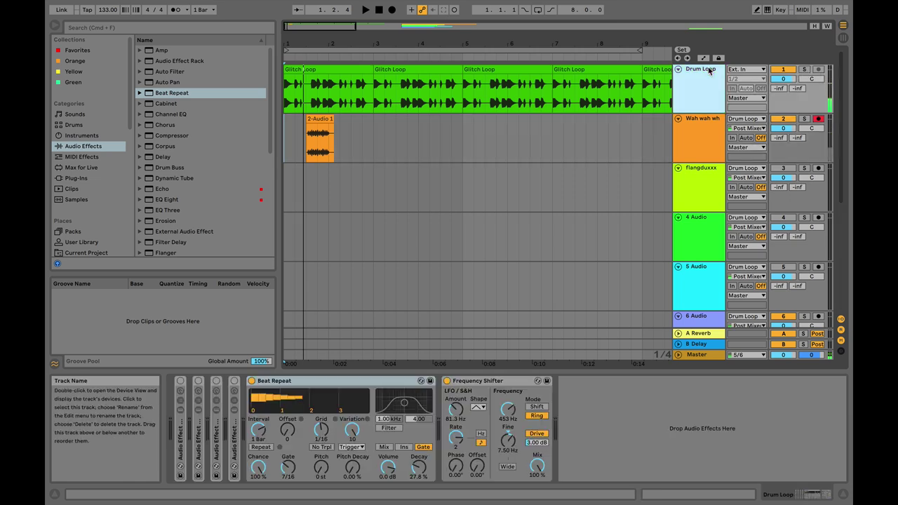
{"action": "right_click", "coordinate": [324, 385]}
{"action": "left_click", "coordinate": [335, 449]}
{"action": "right_click", "coordinate": [324, 386]}
{"action": "left_click", "coordinate": [335, 449]}
{"action": "key", "text": "Down"}
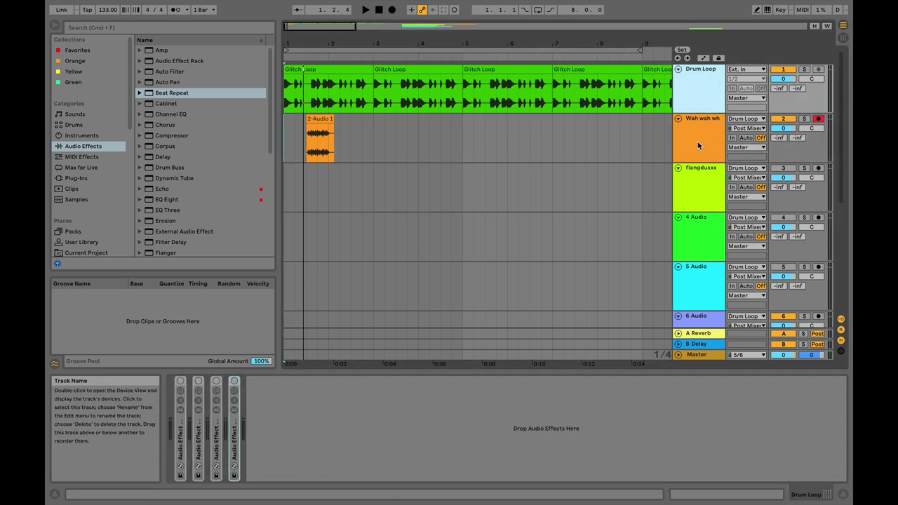
- Play the unprocessed Drum Loop with the pasted fill from bar 1
{"action": "left_click", "coordinate": [712, 77]}
{"action": "left_click", "coordinate": [358, 109]}
{"action": "key", "text": "space"}
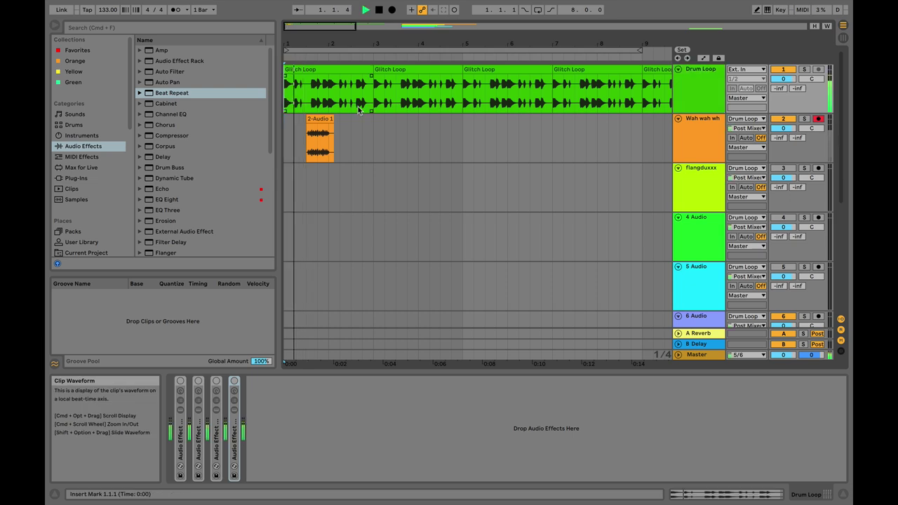
- Try the Wah wah fill slightly earlier in bar 1 and play it with the drum loop
{"action": "left_click_drag", "start_coordinate": [317, 45], "coordinate": [327, 73]}
{"action": "key", "text": "space"}
{"action": "left_click_drag", "start_coordinate": [329, 118], "coordinate": [318, 119]}
{"action": "left_click", "coordinate": [285, 133]}
{"action": "key", "text": "space"}
{"action": "key", "text": "space"}
{"action": "key", "text": "space"}
- Move the Wah wah fill back to beat 3 of bar 1 and play it with the drums from the start
{"action": "left_click_drag", "start_coordinate": [311, 119], "coordinate": [319, 119]}
{"action": "key", "text": "space"}
{"action": "key", "text": "space"}
{"action": "key", "text": "space"}
{"action": "left_click", "coordinate": [284, 123]}
{"action": "key", "text": "space"}
{"action": "key", "text": "space"}
{"action": "key", "text": "space"}
{"action": "left_click_drag", "start_coordinate": [298, 26], "coordinate": [295, 35]}
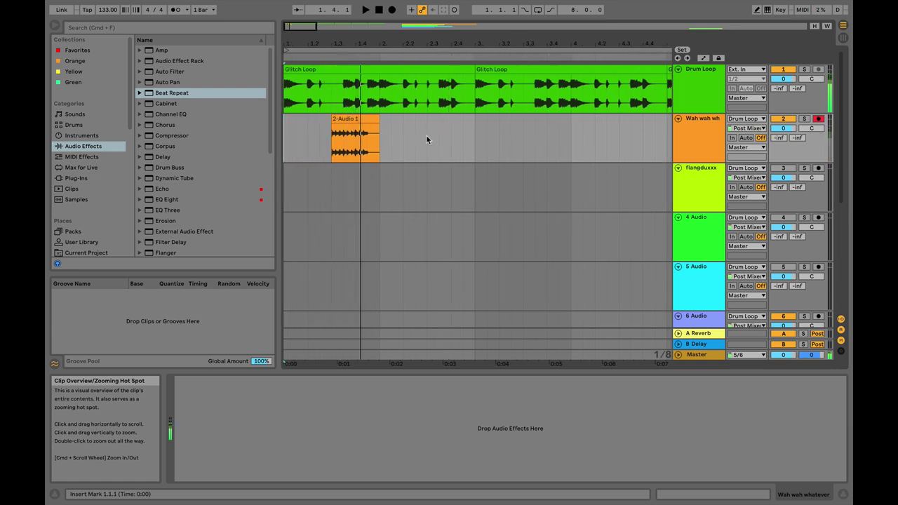
- Shorten the fill to one beat, 1.3.1 to 1.4.1, and delete the Drum Loop audio over that same beat
{"action": "left_click", "coordinate": [367, 121]}
{"action": "left_click_drag", "start_coordinate": [371, 119], "coordinate": [355, 120]}
{"action": "left_click_drag", "start_coordinate": [355, 83], "coordinate": [340, 81]}
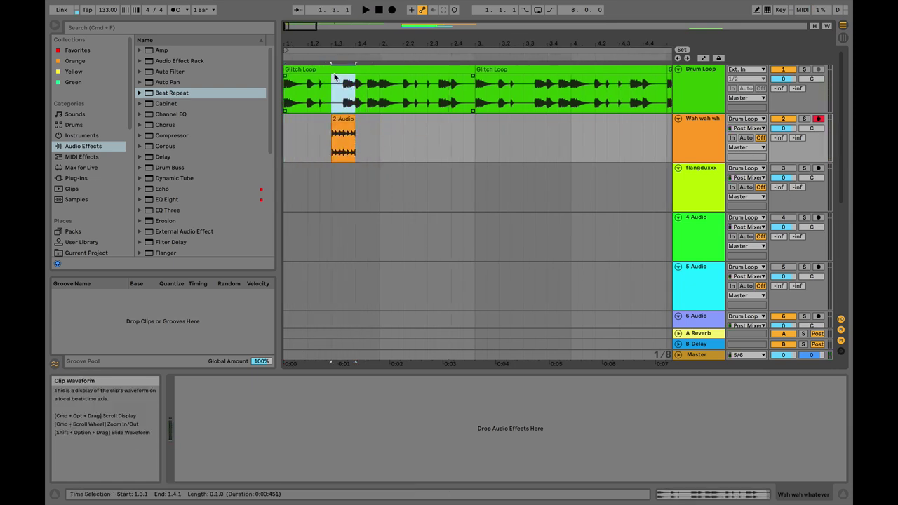
{"action": "key", "text": "Delete"}
{"action": "left_click", "coordinate": [284, 124]}
{"action": "key", "text": "space"}
{"action": "key", "text": "space"}
- Solo the Wah wah track, copy its recording from 20.1.1 to 20.3.1, and paste it at 2.3.1 on the same track
{"action": "left_click_drag", "start_coordinate": [437, 44], "coordinate": [437, 28]}
{"action": "left_click", "coordinate": [595, 140]}
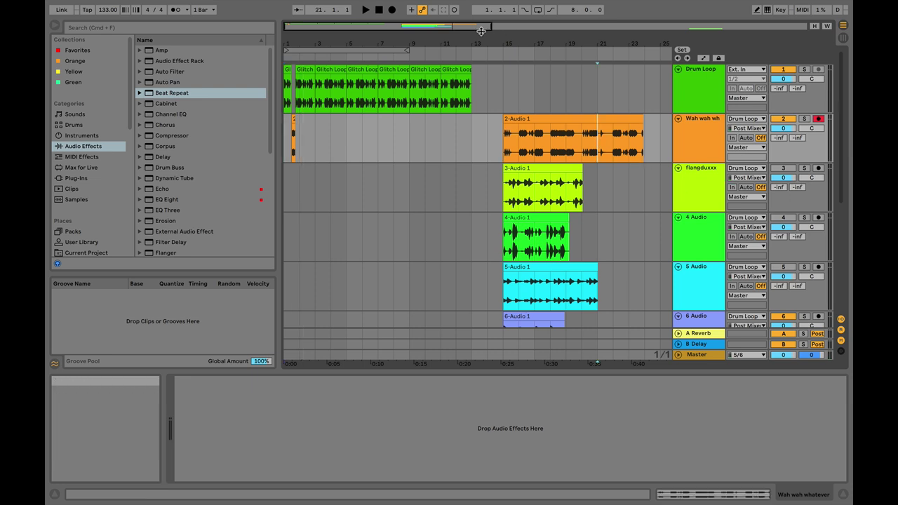
{"action": "left_click_drag", "start_coordinate": [492, 31], "coordinate": [545, 137]}
{"action": "left_click", "coordinate": [804, 120]}
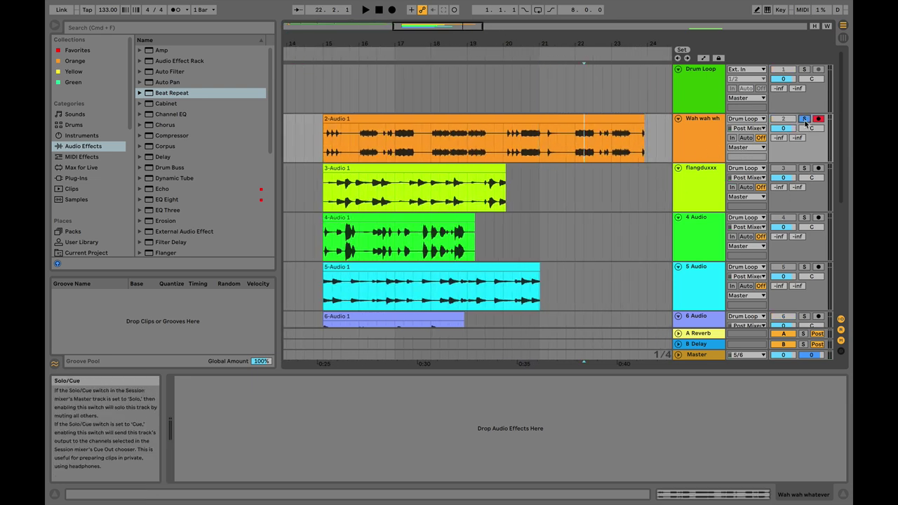
{"action": "left_click", "coordinate": [530, 147]}
{"action": "left_click", "coordinate": [502, 146]}
{"action": "left_click_drag", "start_coordinate": [504, 140], "coordinate": [522, 135]}
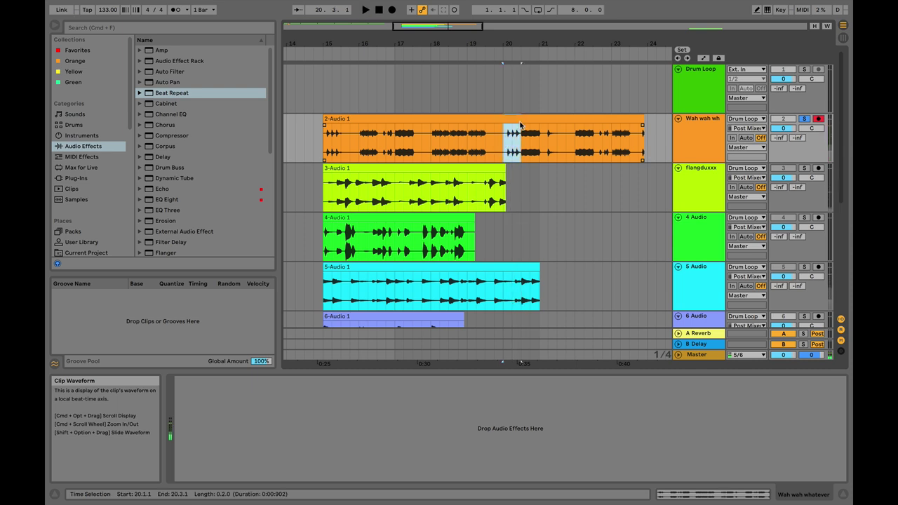
{"action": "left_click_drag", "start_coordinate": [444, 27], "coordinate": [328, 27]}
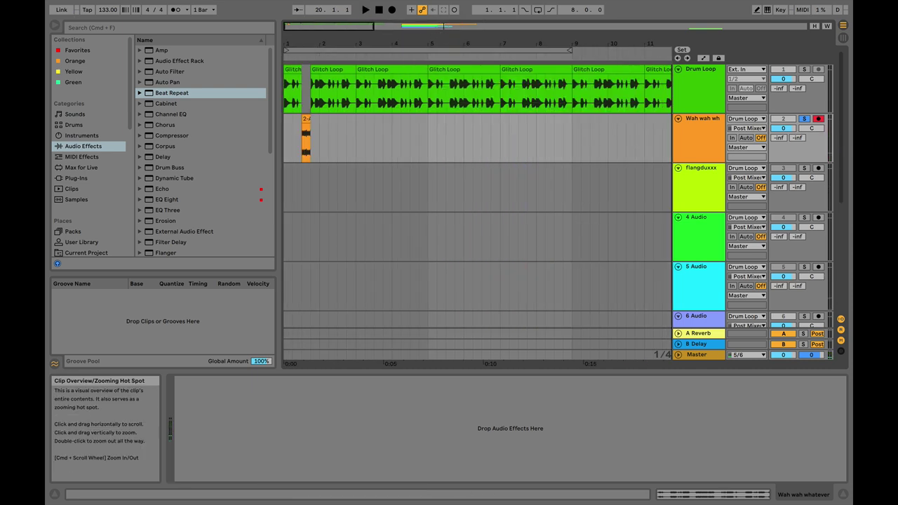
{"action": "left_click", "coordinate": [338, 122]}
{"action": "key", "text": "super+v"}
- Unsolo the Wah wah track and play both fills with Drum Loop from bar 1
{"action": "key", "text": "space"}
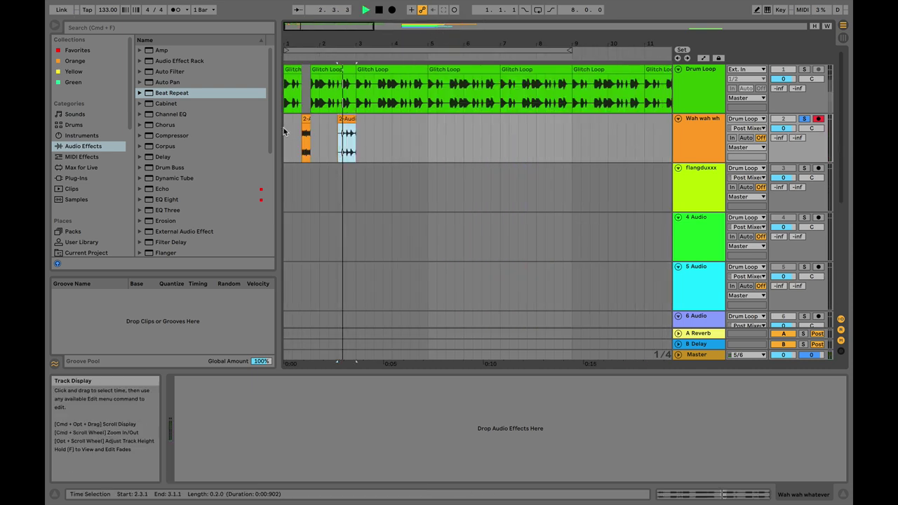
{"action": "left_click", "coordinate": [284, 127]}
{"action": "key", "text": "space"}
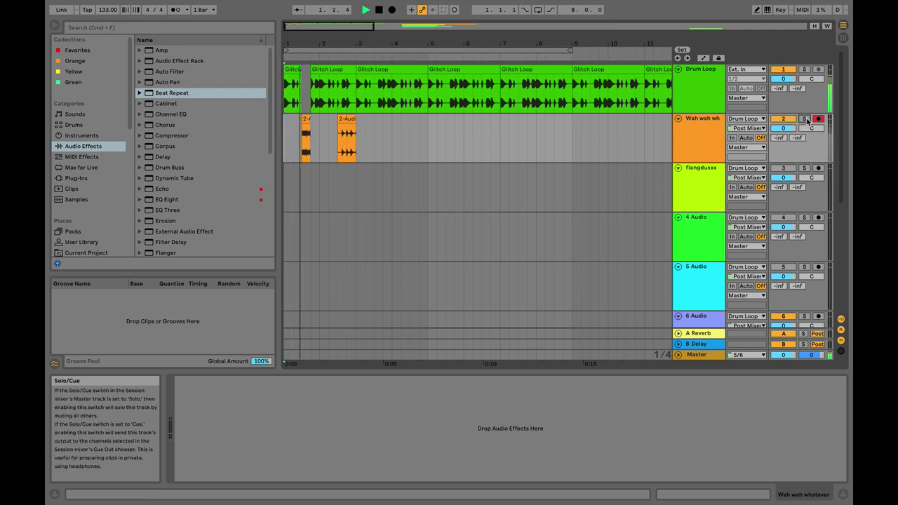
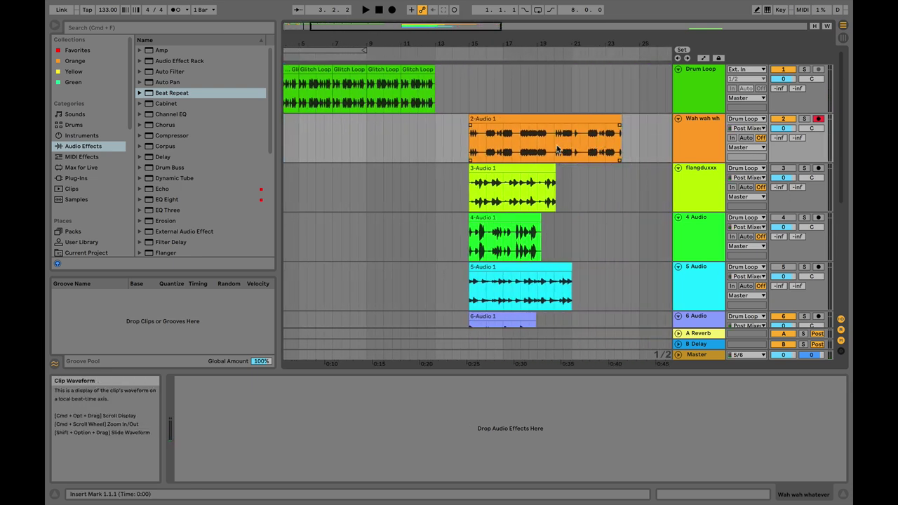
- Solo the Wah wah track, copy its recording from 19.1.1 to 19.3.1, and paste the two beats into bar 7
{"action": "left_click_drag", "start_coordinate": [429, 24], "coordinate": [428, 65]}
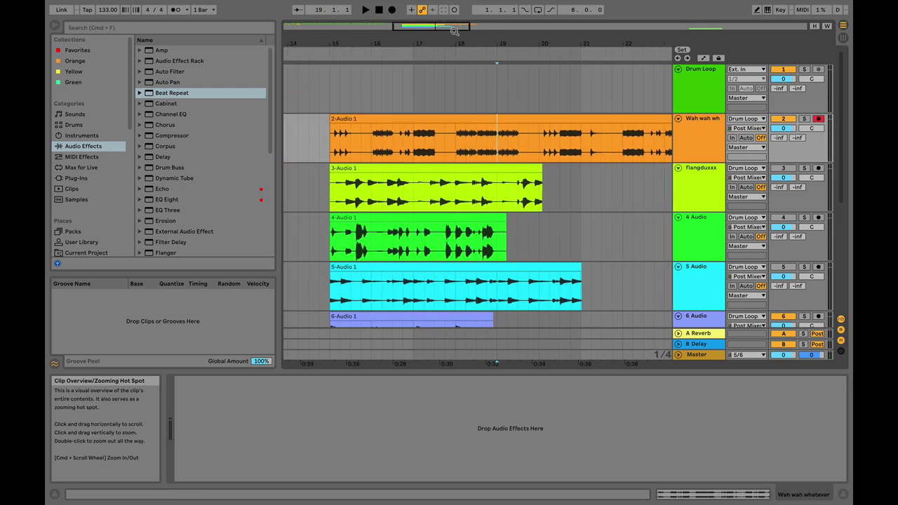
{"action": "left_click", "coordinate": [804, 120]}
{"action": "key", "text": "space"}
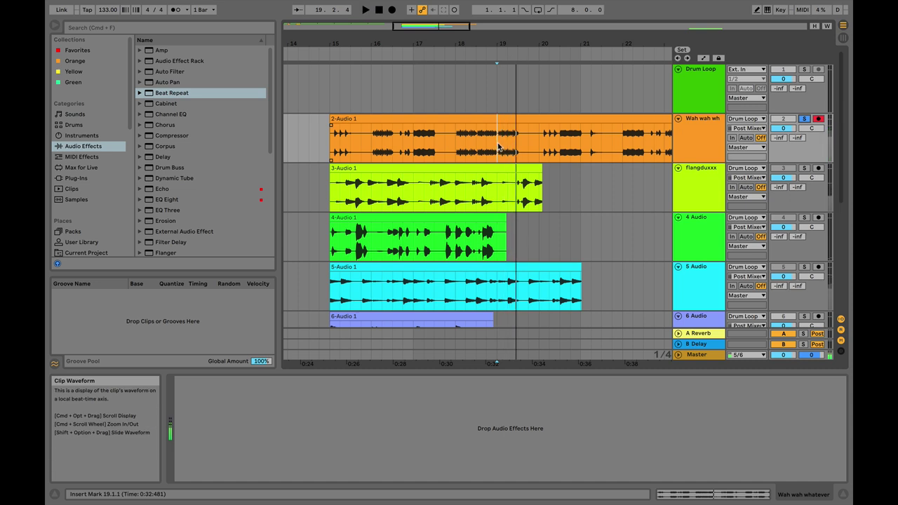
{"action": "key", "text": "space"}
{"action": "left_click_drag", "start_coordinate": [497, 145], "coordinate": [513, 141]}
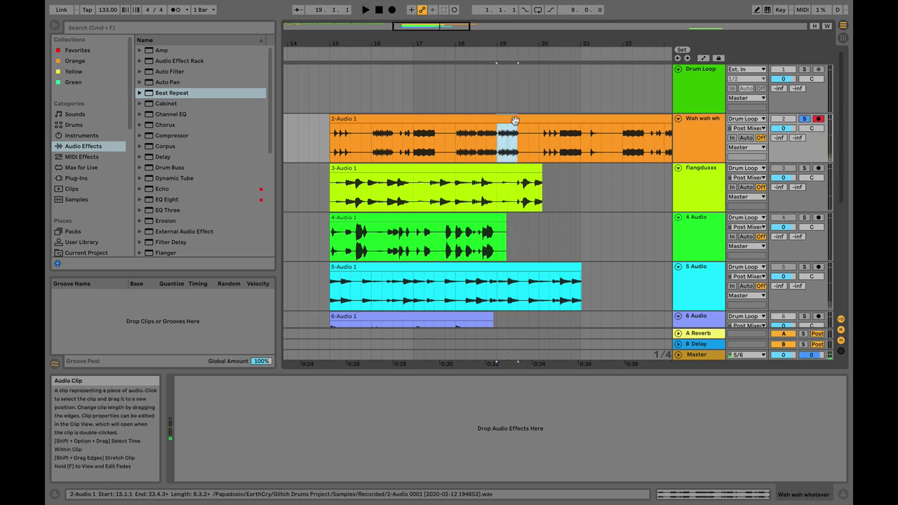
{"action": "left_click_drag", "start_coordinate": [430, 26], "coordinate": [349, 26]}
{"action": "left_click", "coordinate": [402, 127]}
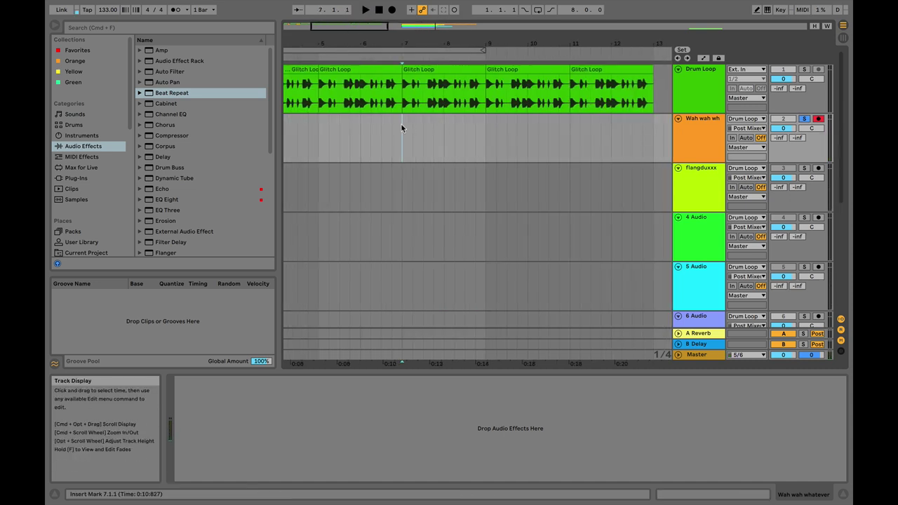
{"action": "key", "text": "super+v"}
- Unsolo the Wah wah track and play bar 7 to hear the pasted fill against Drum Loop
{"action": "key", "text": "space"}
{"action": "left_click", "coordinate": [804, 119]}
{"action": "key", "text": "space"}
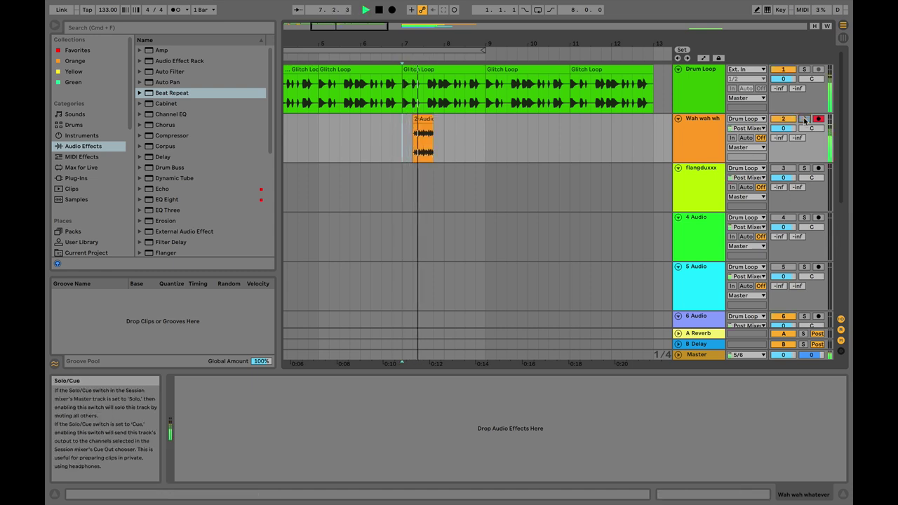
{"action": "key", "text": "space"}
{"action": "left_click_drag", "start_coordinate": [355, 43], "coordinate": [338, 78]}
{"action": "key", "text": "space"}
{"action": "key", "text": "space"}
{"action": "left_click_drag", "start_coordinate": [453, 43], "coordinate": [348, 77]}
{"action": "key", "text": "space"}
{"action": "key", "text": "space"}
{"action": "key", "text": "space"}
- Trim the bar 7 fill to run from 7.2.3 to 7.4.1 and play it from the start of the bar
{"action": "left_click_drag", "start_coordinate": [373, 122], "coordinate": [397, 123]}
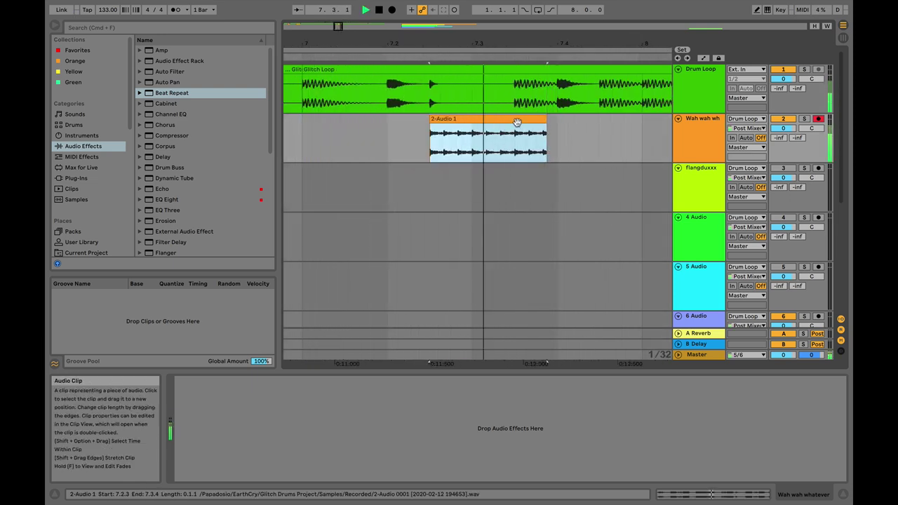
{"action": "left_click_drag", "start_coordinate": [544, 121], "coordinate": [557, 121]}
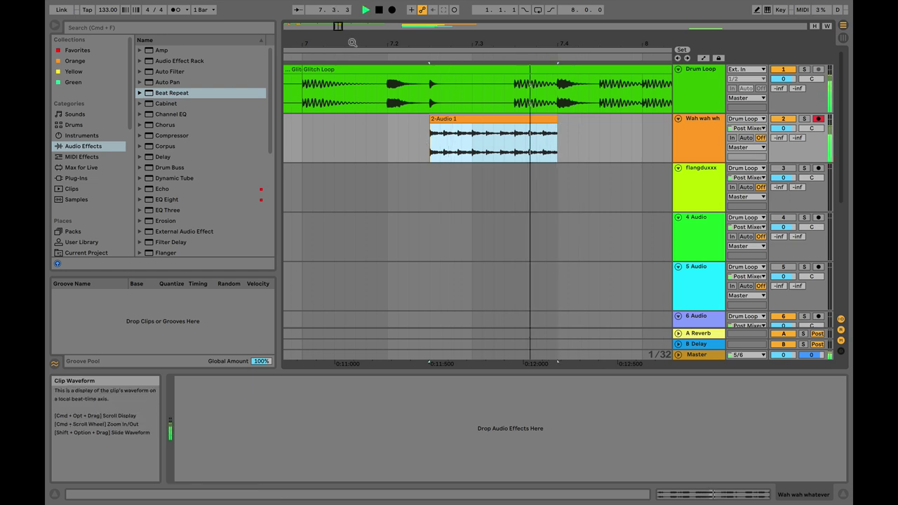
{"action": "key", "text": "minus"}
{"action": "left_click", "coordinate": [441, 141]}
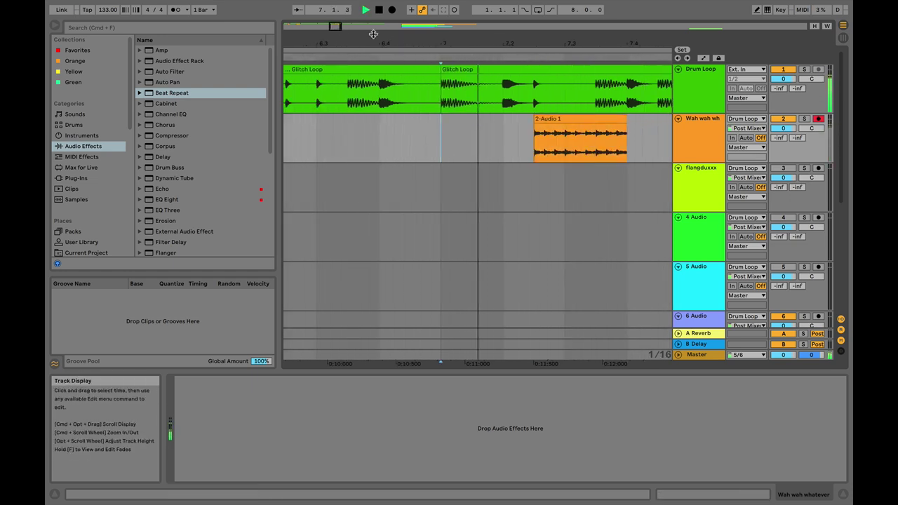
{"action": "left_click_drag", "start_coordinate": [386, 36], "coordinate": [295, 49]}
{"action": "key", "text": "space"}
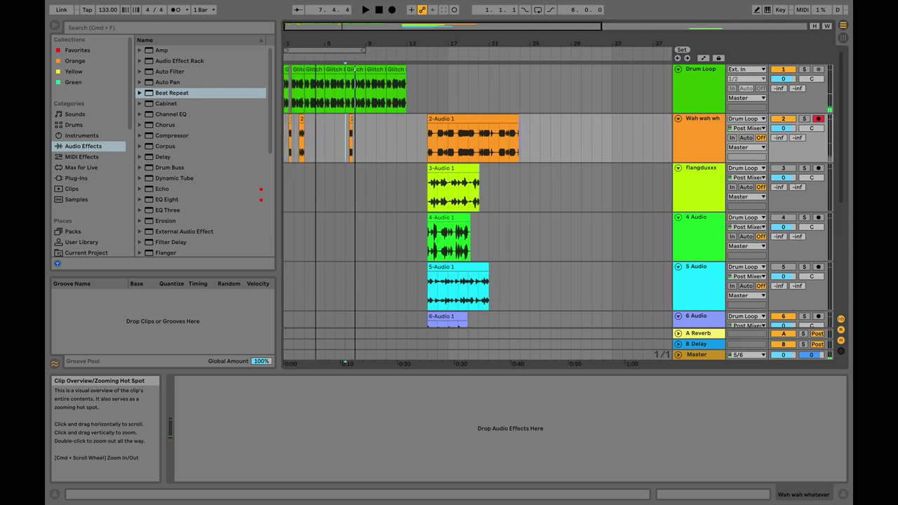
- Deactivate the Wah wah track, then activate and solo flangduxxx to play its recording around bar 16
{"action": "left_click_drag", "start_coordinate": [362, 27], "coordinate": [359, 44]}
{"action": "left_click", "coordinate": [342, 49]}
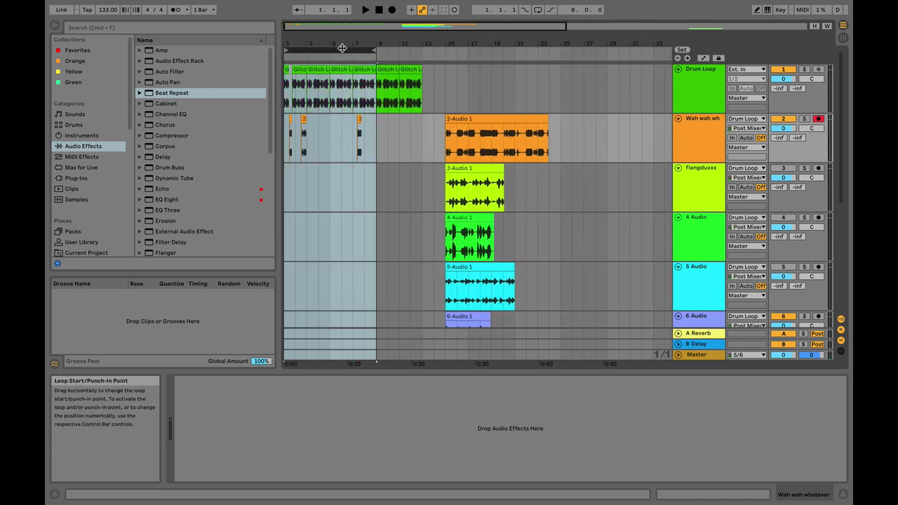
{"action": "key", "text": "plus"}
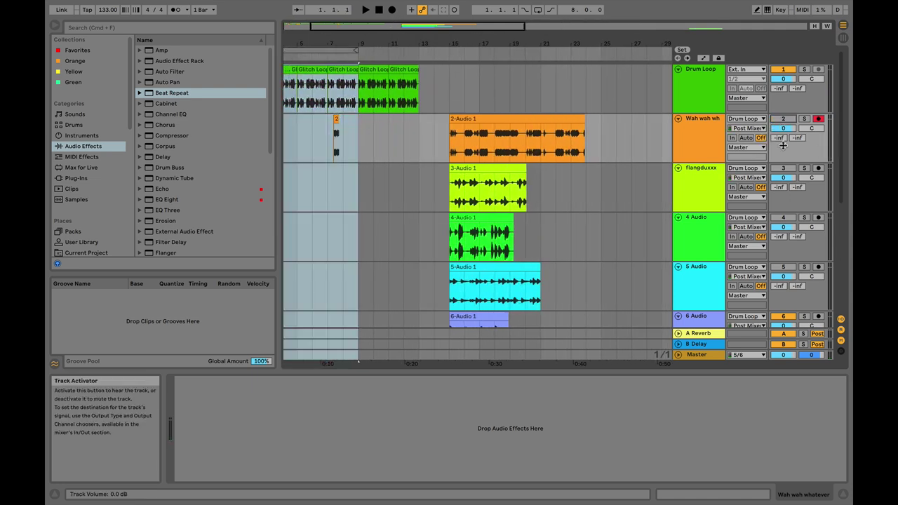
{"action": "left_click", "coordinate": [784, 169]}
{"action": "left_click", "coordinate": [464, 187]}
{"action": "left_click", "coordinate": [804, 167]}
{"action": "key", "text": "space"}
{"action": "left_click_drag", "start_coordinate": [402, 27], "coordinate": [414, 141]}
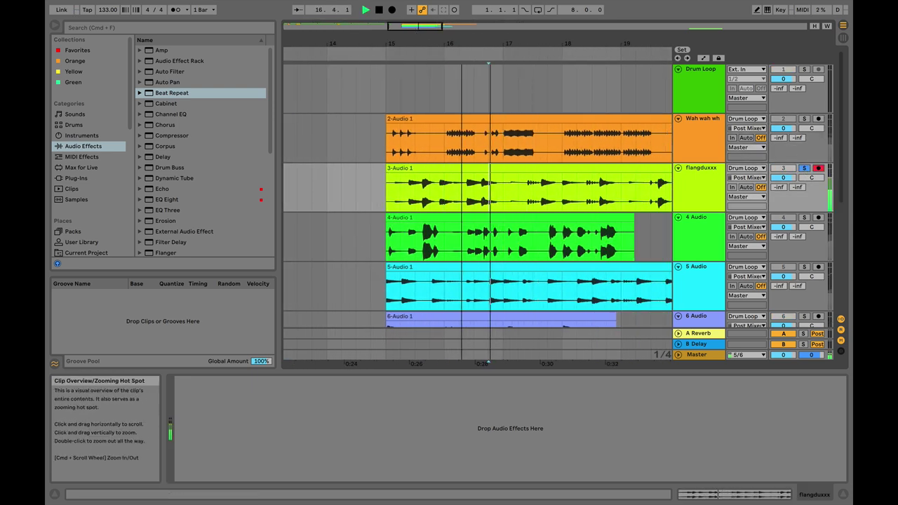
{"action": "key", "text": "plus"}
{"action": "key", "text": "plus"}
{"action": "key", "text": "plus"}
{"action": "key", "text": "space"}
- Audition the flangduxxx fragment from about 16.3.3 to 16.4.4 and copy it
{"action": "left_click_drag", "start_coordinate": [524, 190], "coordinate": [572, 198]}
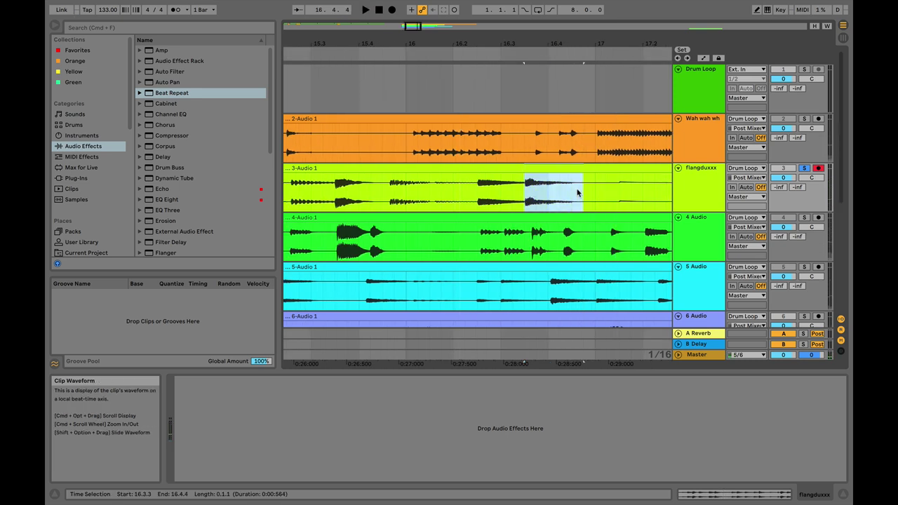
{"action": "key", "text": "space"}
{"action": "key", "text": "space"}
{"action": "left_click", "coordinate": [531, 195]}
{"action": "key", "text": "space"}
{"action": "left_click_drag", "start_coordinate": [541, 195], "coordinate": [578, 190]}
- Unsolo flangduxxx, play the drums from bar 3, and paste the copied fragment at 4.2.1 on the flangduxxx track
{"action": "left_click_drag", "start_coordinate": [418, 26], "coordinate": [351, 76]}
{"action": "left_click", "coordinate": [294, 169]}
{"action": "left_click", "coordinate": [803, 168]}
{"action": "key", "text": "space"}
{"action": "left_click_drag", "start_coordinate": [349, 28], "coordinate": [350, 50]}
{"action": "key", "text": "space"}
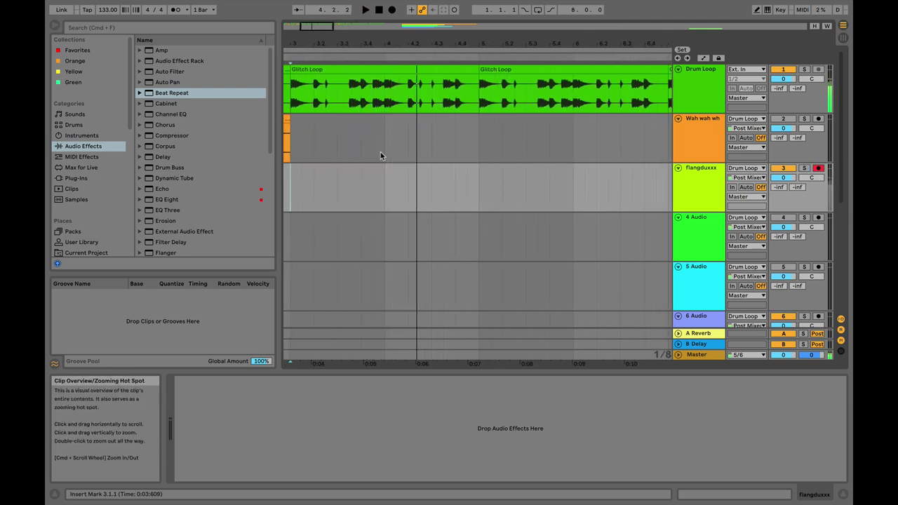
{"action": "left_click", "coordinate": [407, 170]}
{"action": "key", "text": "super+v"}
- Play the pasted flangduxxx fill from 3.3.1 and trim its end to 4.3.1
{"action": "left_click", "coordinate": [342, 188]}
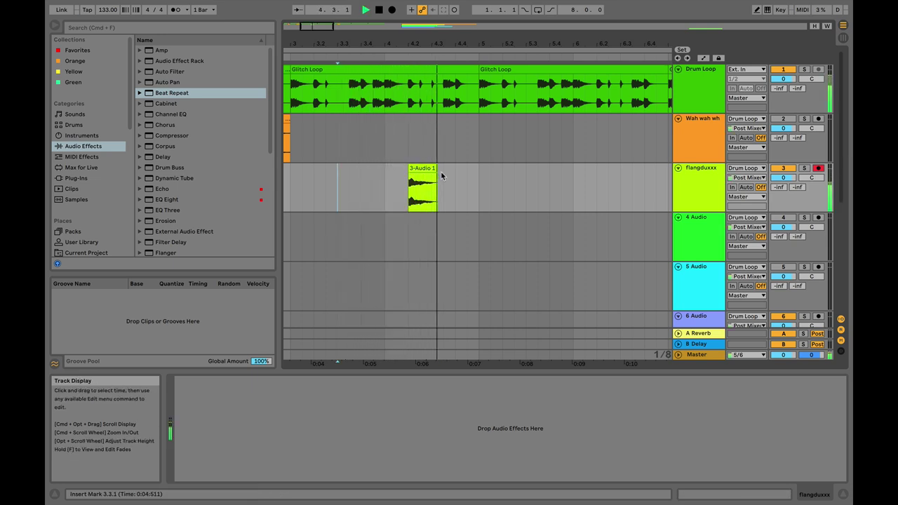
{"action": "key", "text": "space"}
{"action": "key", "text": "space"}
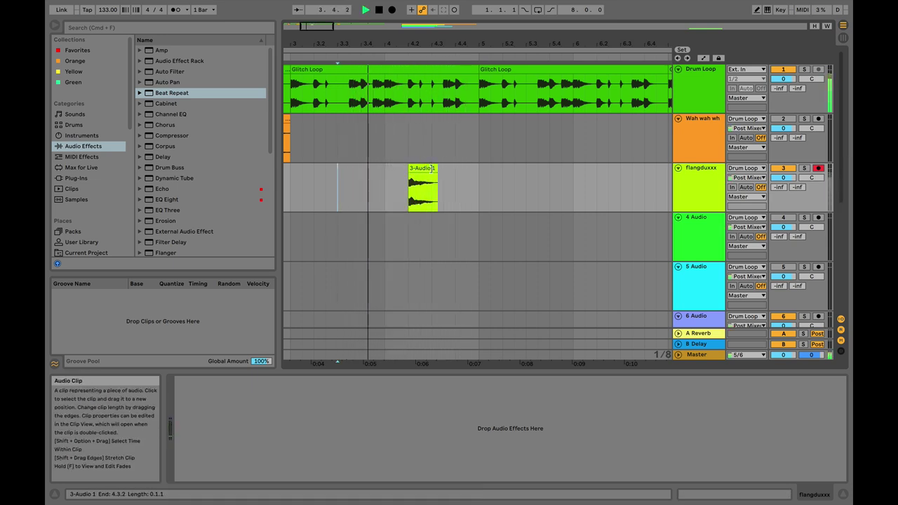
{"action": "key", "text": "space"}
{"action": "left_click", "coordinate": [434, 168]}
- Duplicate the one-beat flangduxxx fill to 6.1.1, reverse the copy, and play it with the drums
{"action": "left_click_drag", "start_coordinate": [435, 168], "coordinate": [588, 174]}
{"action": "double_click", "coordinate": [586, 169]}
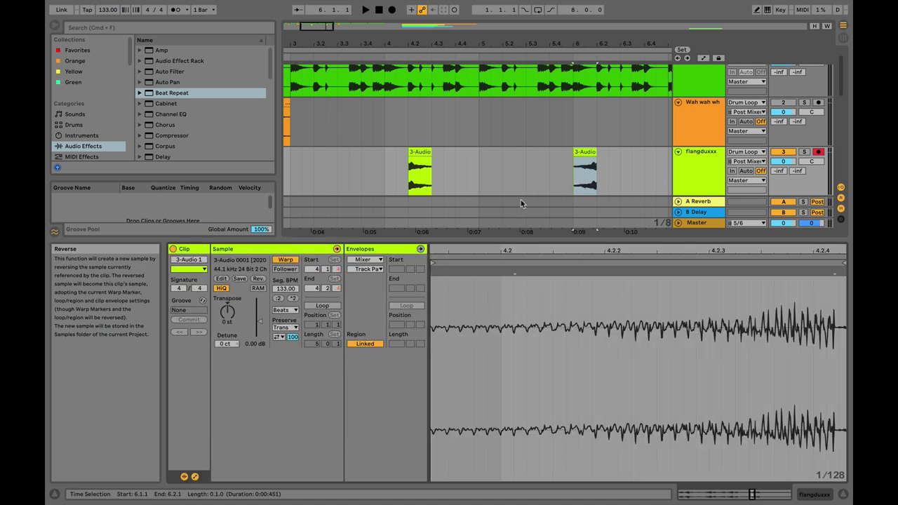
{"action": "left_click", "coordinate": [549, 171]}
{"action": "key", "text": "space"}
{"action": "key", "text": "space"}
{"action": "left_click_drag", "start_coordinate": [332, 45], "coordinate": [394, 28]}
{"action": "key", "text": "space"}
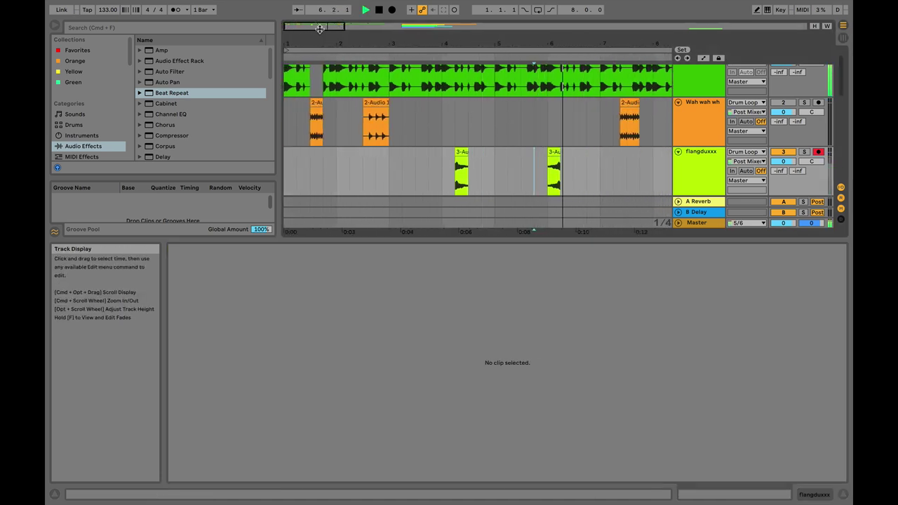
{"action": "left_click_drag", "start_coordinate": [311, 26], "coordinate": [311, 21]}
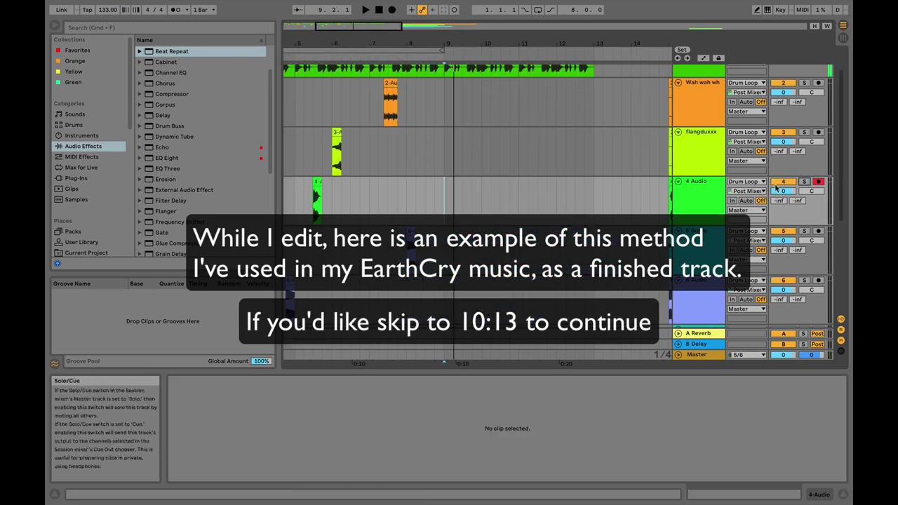
- Delete a short section of audio on the 4 Audio track and play the fills from bar 4
{"action": "left_click", "coordinate": [362, 203]}
{"action": "key", "text": "plus"}
{"action": "key", "text": "plus"}
{"action": "left_click_drag", "start_coordinate": [487, 206], "coordinate": [501, 205]}
{"action": "key", "text": "Delete"}
{"action": "scroll", "coordinate": [315, 210], "scroll_direction": "left", "scroll_amount": 3}
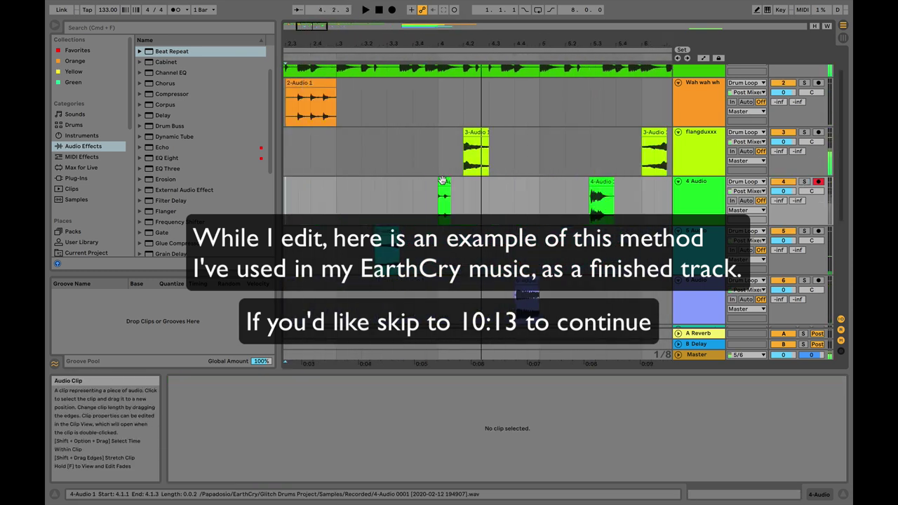
{"action": "left_click", "coordinate": [465, 192]}
{"action": "key", "text": "space"}
{"action": "key", "text": "minus"}
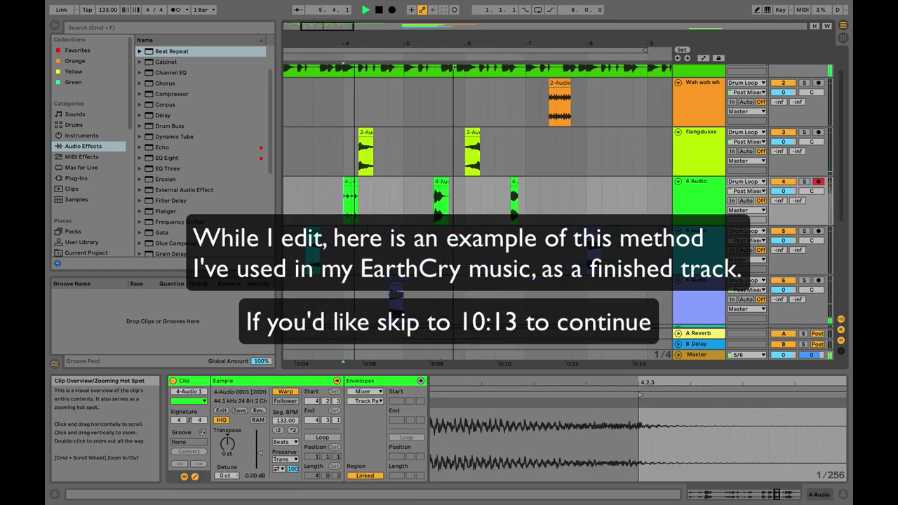
- Add a flangduxxx fill on the last beat of bar 8 and play the eight-bar loop from bar 1
{"action": "left_click", "coordinate": [613, 156]}
{"action": "key", "text": "super+shift+l"}
{"action": "key", "text": "minus"}
{"action": "scroll", "coordinate": [477, 175], "scroll_direction": "down", "scroll_amount": 3}
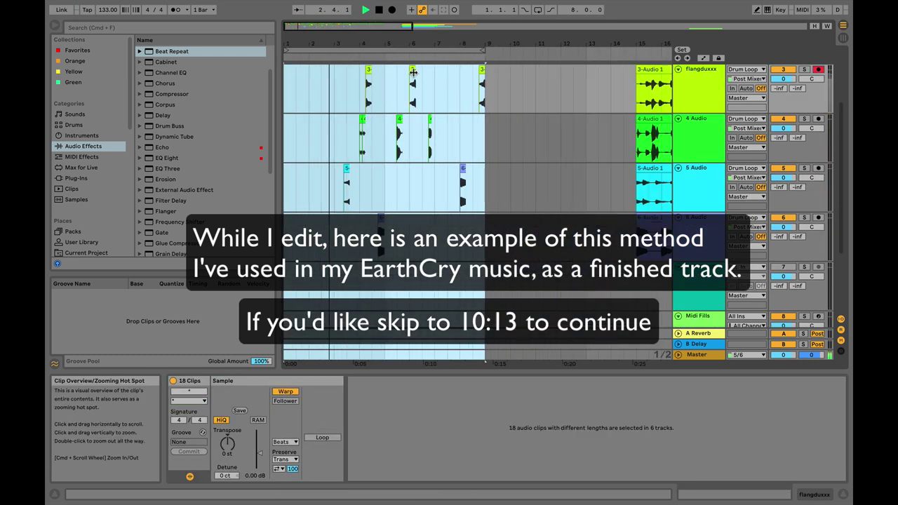
- Solo the 5 Audio track and move its 6-Audio clip at bar 8 down to the 6 Audio track
{"action": "left_click", "coordinate": [655, 204]}
{"action": "key", "text": "s"}
{"action": "left_click_drag", "start_coordinate": [412, 26], "coordinate": [412, 84]}
{"action": "left_click", "coordinate": [426, 196]}
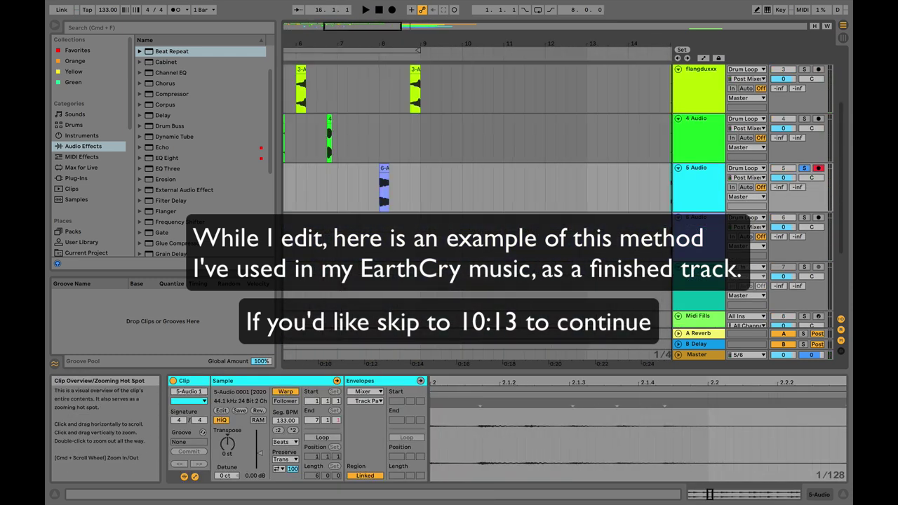
{"action": "left_click_drag", "start_coordinate": [519, 169], "coordinate": [518, 218]}
- Paste a 5-Audio fragment onto the 5 Audio track, transpose it up, and change its warp mode
{"action": "left_click", "coordinate": [425, 184]}
{"action": "key", "text": "super+v"}
{"action": "left_click_drag", "start_coordinate": [228, 444], "coordinate": [227, 421]}
{"action": "left_click", "coordinate": [285, 442]}
{"action": "left_click", "coordinate": [286, 466]}
{"action": "scroll", "coordinate": [574, 168], "scroll_direction": "right", "scroll_amount": 4}
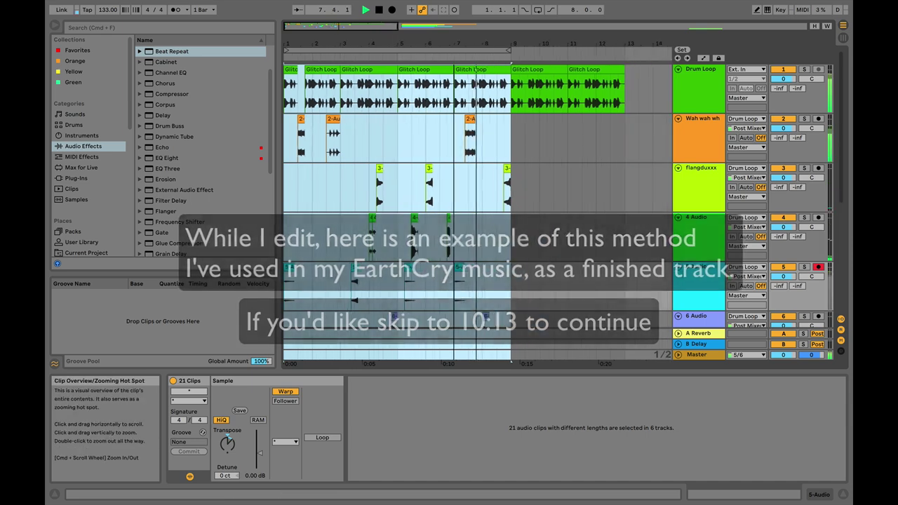
- Play the eight-bar arrangement and review the fills across all the tracks
{"action": "left_click_drag", "start_coordinate": [325, 23], "coordinate": [331, 43]}
{"action": "scroll", "coordinate": [329, 176], "scroll_direction": "down", "scroll_amount": 5}
{"action": "scroll", "coordinate": [330, 178], "scroll_direction": "up", "scroll_amount": 5}
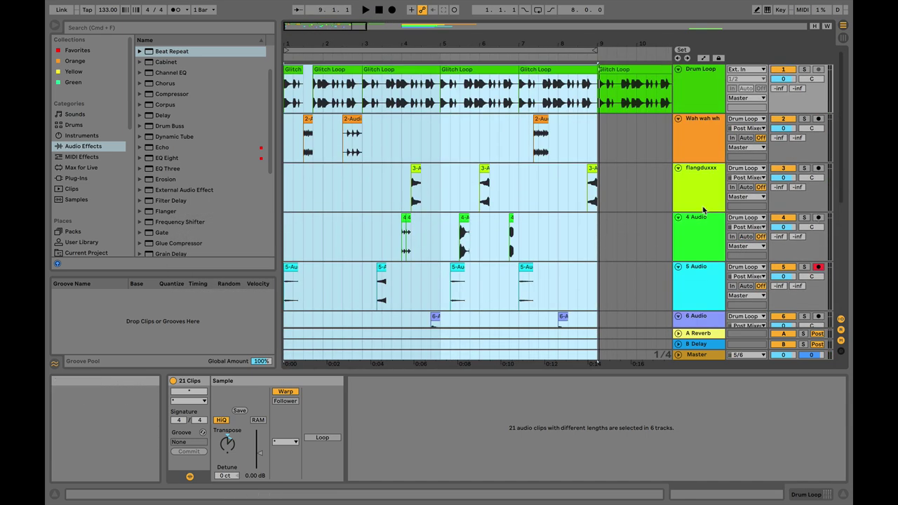
{"action": "scroll", "coordinate": [703, 209], "scroll_direction": "down", "scroll_amount": 1}
{"action": "scroll", "coordinate": [715, 222], "scroll_direction": "down", "scroll_amount": 1}
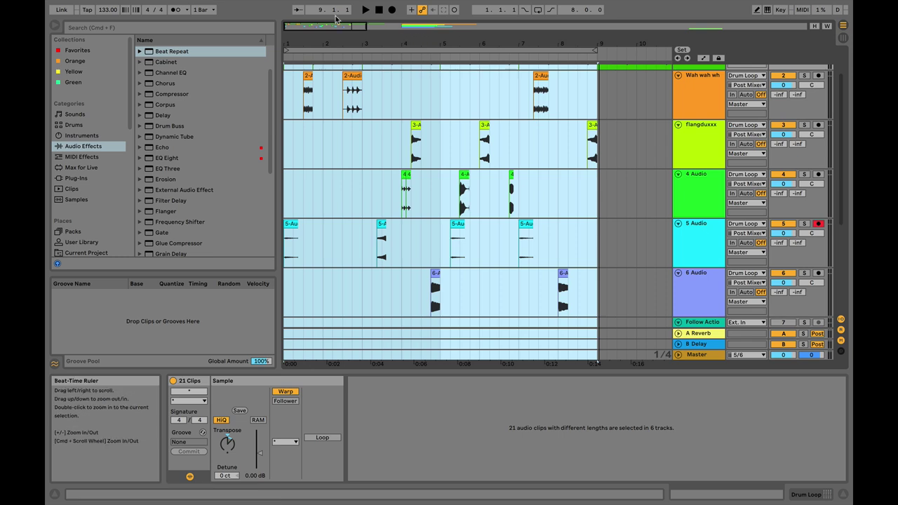
- Play the eight-bar arrangement from bar 1 and listen to the glitch fills against the drum loop
{"action": "key", "text": "minus"}
{"action": "key", "text": "minus"}
{"action": "scroll", "coordinate": [343, 140], "scroll_direction": "up", "scroll_amount": 2}
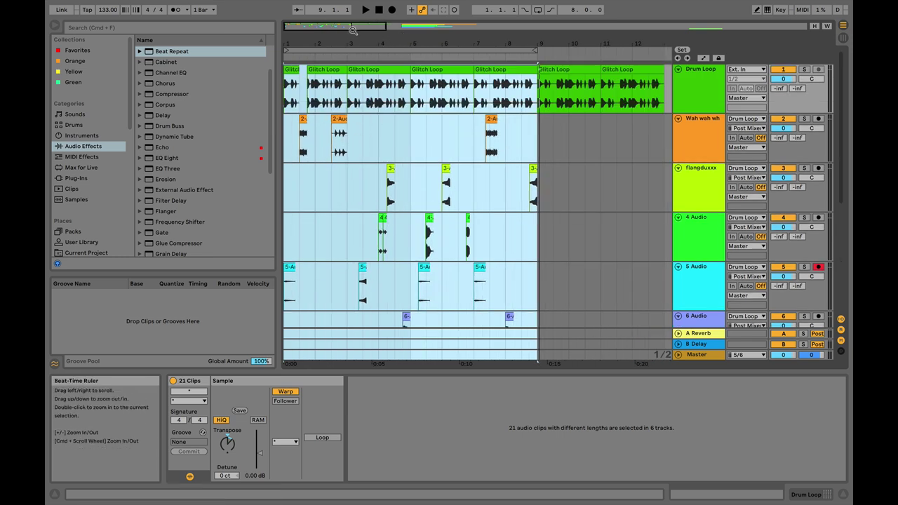
{"action": "left_click", "coordinate": [378, 138]}
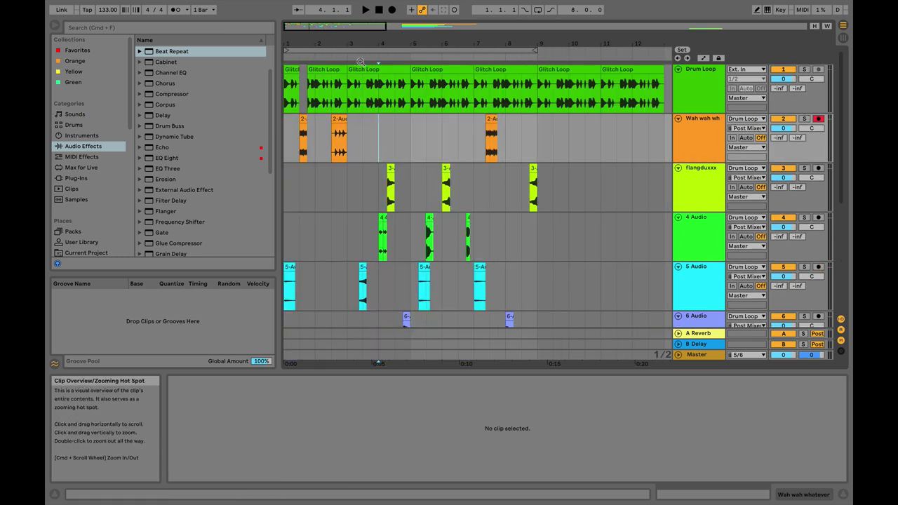
{"action": "scroll", "coordinate": [477, 231], "scroll_direction": "down", "scroll_amount": 4}
{"action": "scroll", "coordinate": [485, 224], "scroll_direction": "up", "scroll_amount": 1}
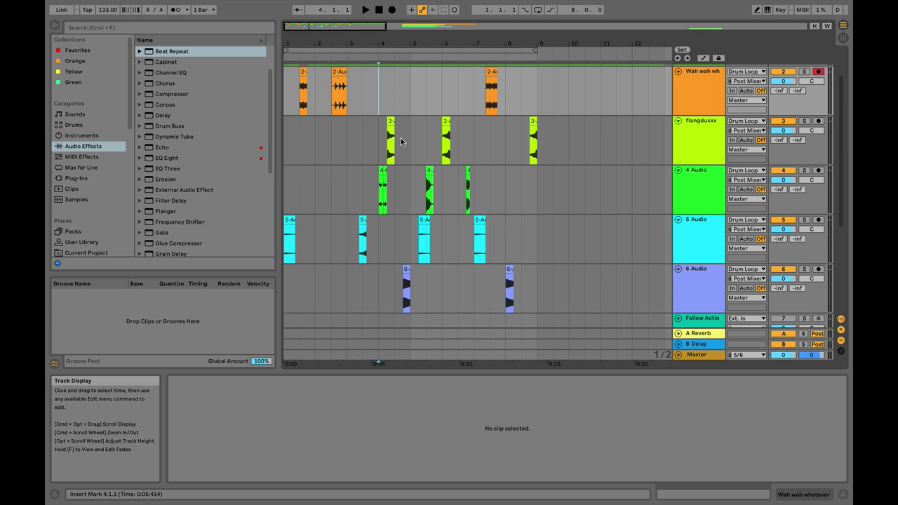
{"action": "scroll", "coordinate": [348, 153], "scroll_direction": "up", "scroll_amount": 3}
{"action": "scroll", "coordinate": [377, 163], "scroll_direction": "down", "scroll_amount": 1}
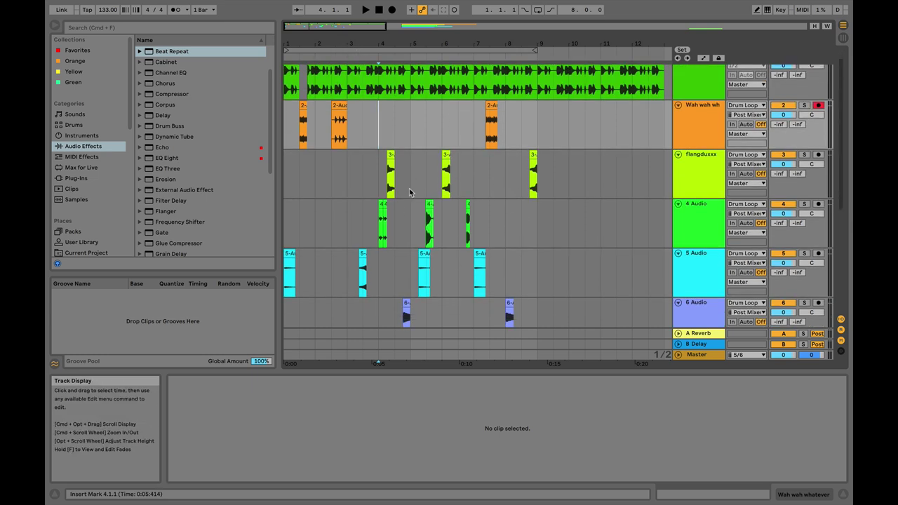
{"action": "left_click_drag", "start_coordinate": [399, 43], "coordinate": [400, 45]}
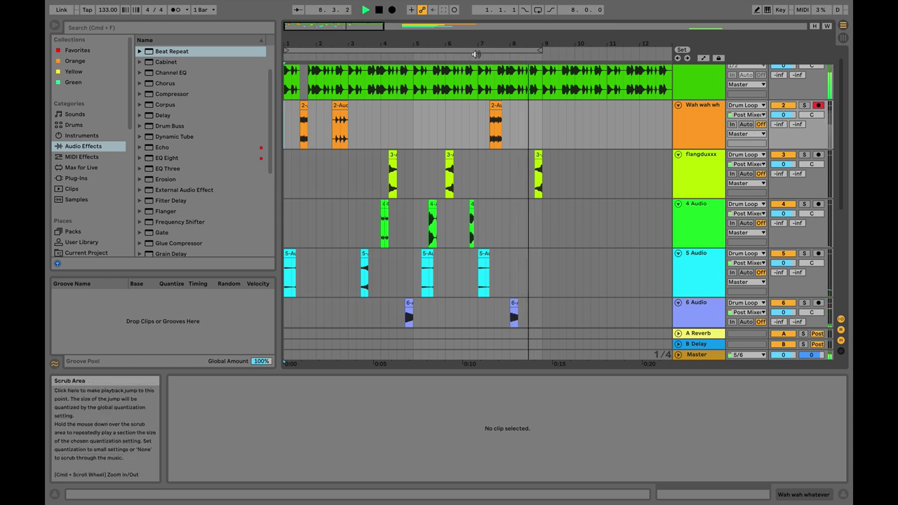
{"action": "key", "text": "super+a"}
{"action": "key", "text": "space"}
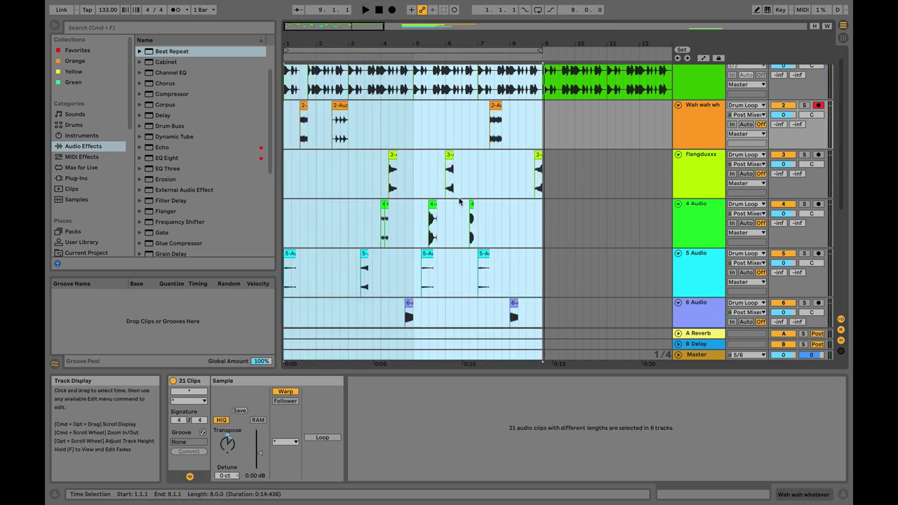
- Group the five fill tracks from the Wah wah track through 6 Audio into one group track
{"action": "scroll", "coordinate": [365, 140], "scroll_direction": "up", "scroll_amount": 1}
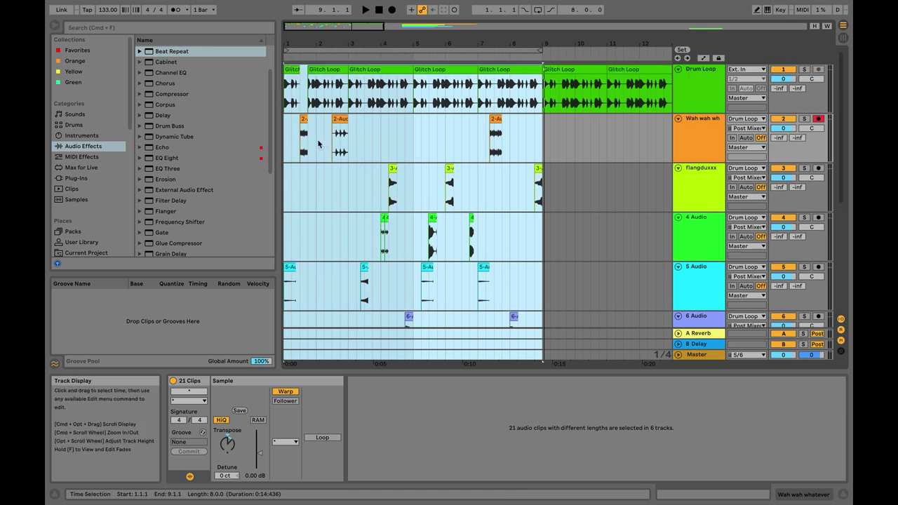
{"action": "left_click", "coordinate": [294, 148]}
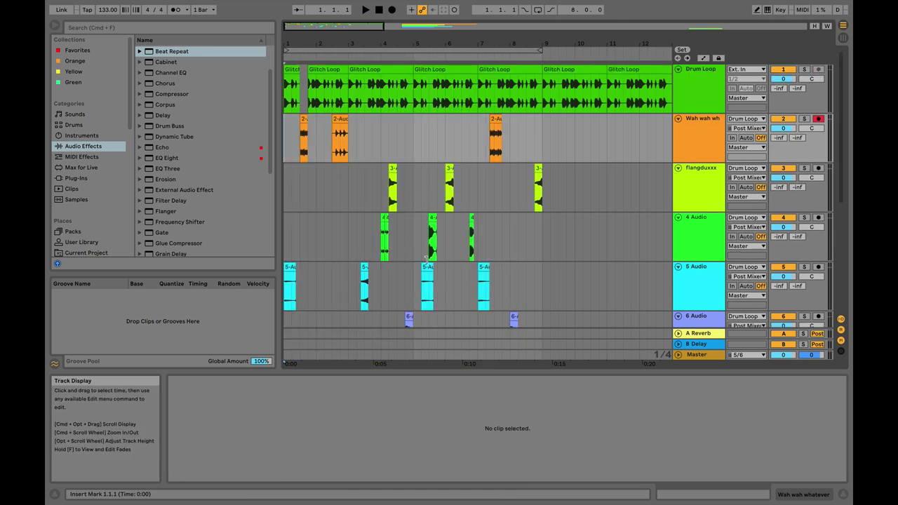
{"action": "scroll", "coordinate": [428, 237], "scroll_direction": "down", "scroll_amount": 1}
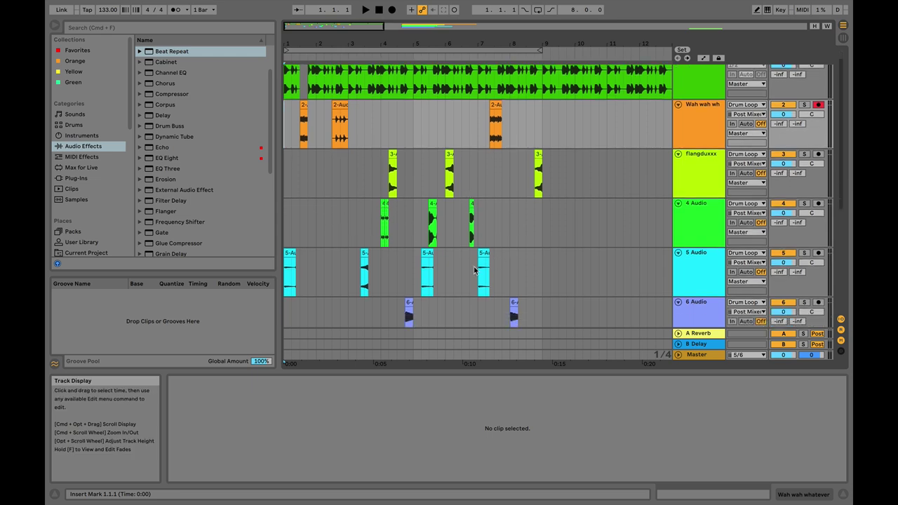
{"action": "scroll", "coordinate": [418, 222], "scroll_direction": "down", "scroll_amount": 1}
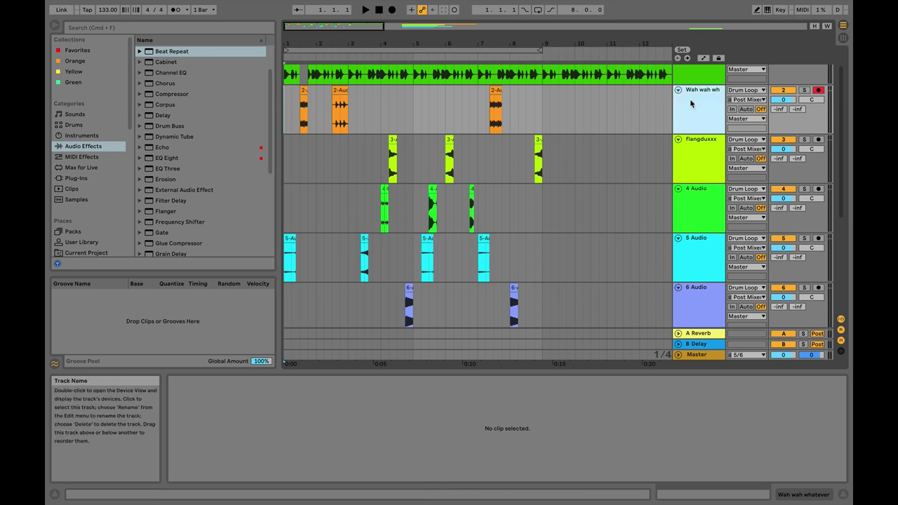
{"action": "scroll", "coordinate": [592, 207], "scroll_direction": "down", "scroll_amount": 5}
{"action": "scroll", "coordinate": [707, 238], "scroll_direction": "up", "scroll_amount": 3}
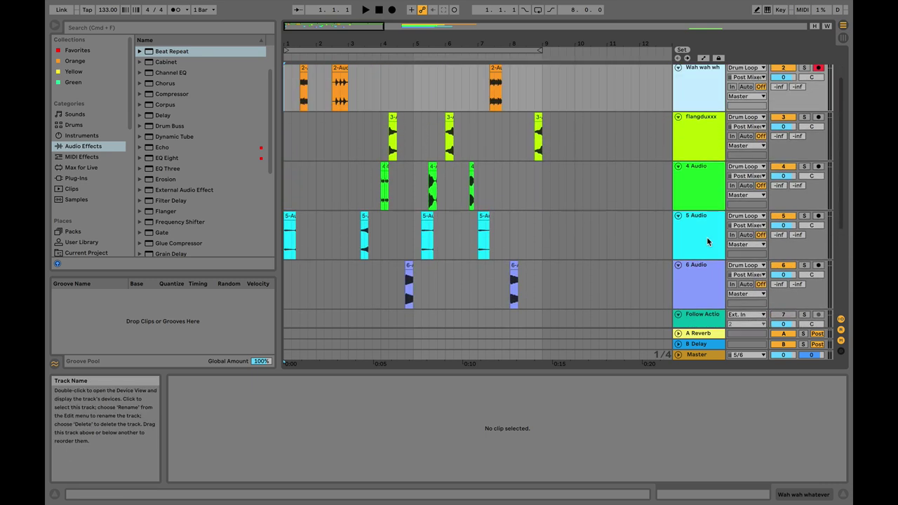
{"action": "scroll", "coordinate": [698, 168], "scroll_direction": "up", "scroll_amount": 2}
{"action": "scroll", "coordinate": [699, 139], "scroll_direction": "down", "scroll_amount": 1}
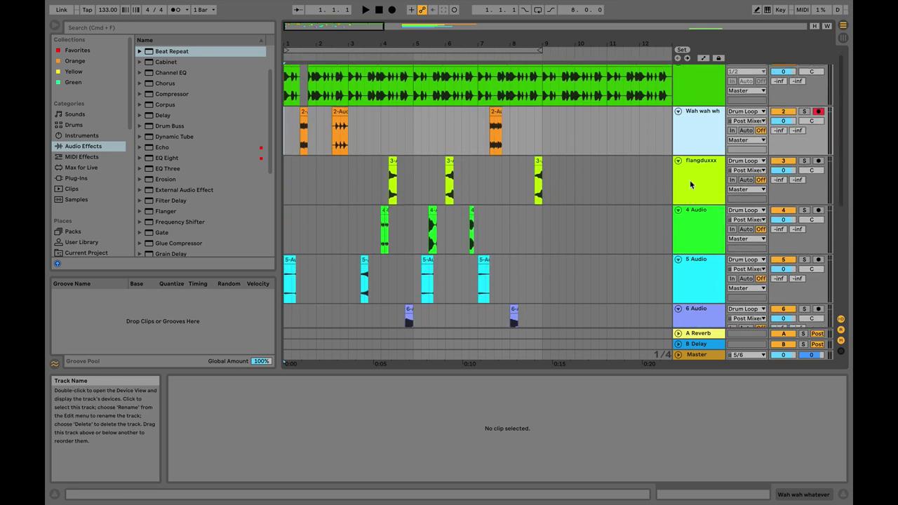
{"action": "scroll", "coordinate": [701, 131], "scroll_direction": "down", "scroll_amount": 1}
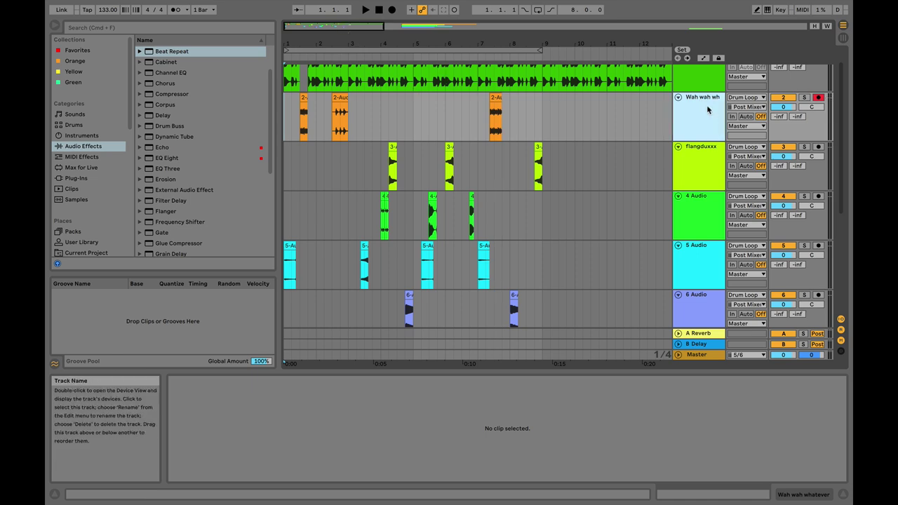
{"action": "left_click", "coordinate": [705, 307], "text": "shift"}
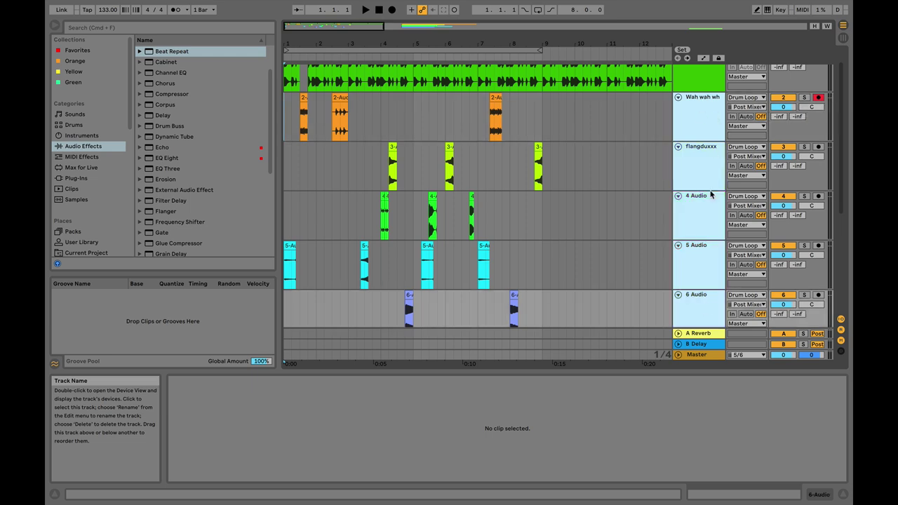
{"action": "right_click", "coordinate": [693, 112]}
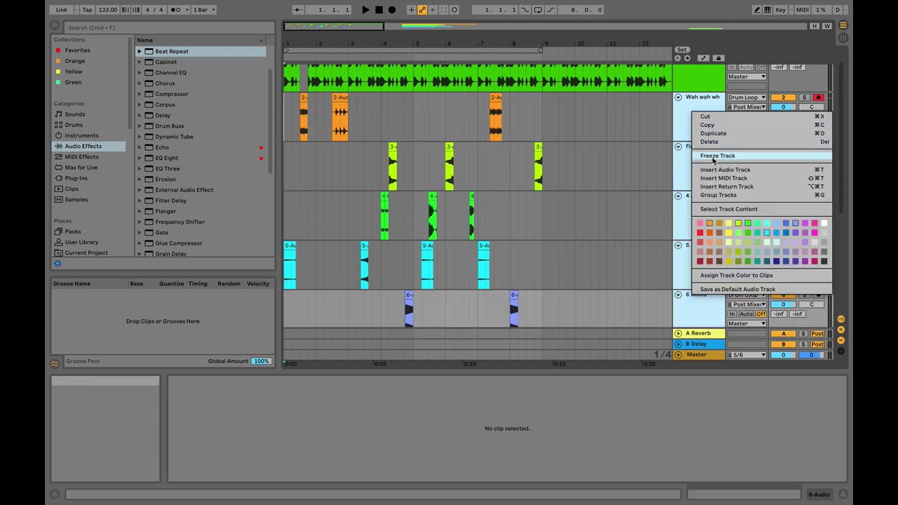
{"action": "left_click", "coordinate": [718, 195]}
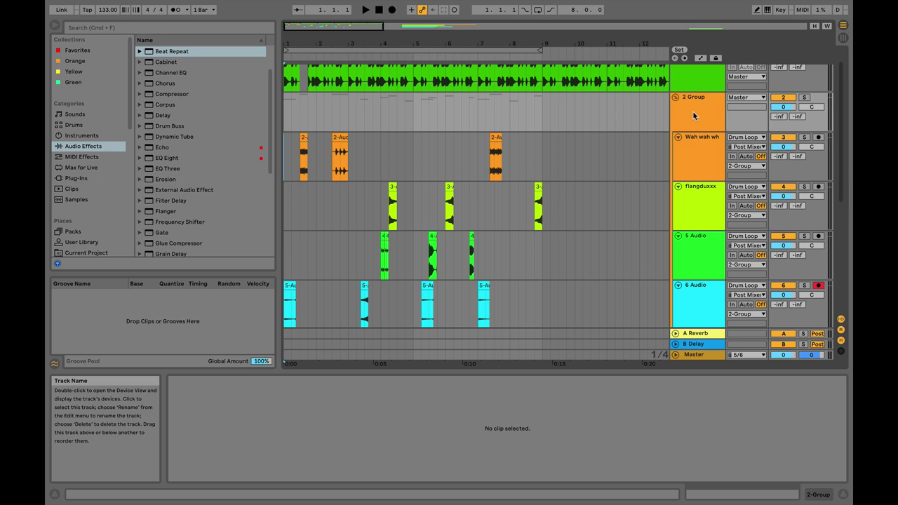
- Solo the new group track and play the fills alone from bar 4
{"action": "left_click", "coordinate": [804, 97]}
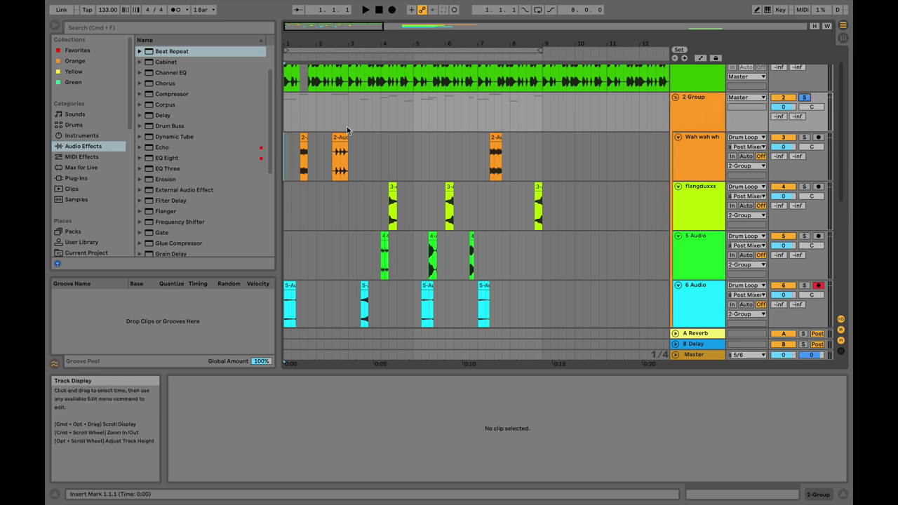
{"action": "left_click", "coordinate": [381, 140]}
{"action": "key", "text": "space"}
- Rename the group track as glitches
{"action": "left_click", "coordinate": [702, 101]}
{"action": "right_click", "coordinate": [705, 100]}
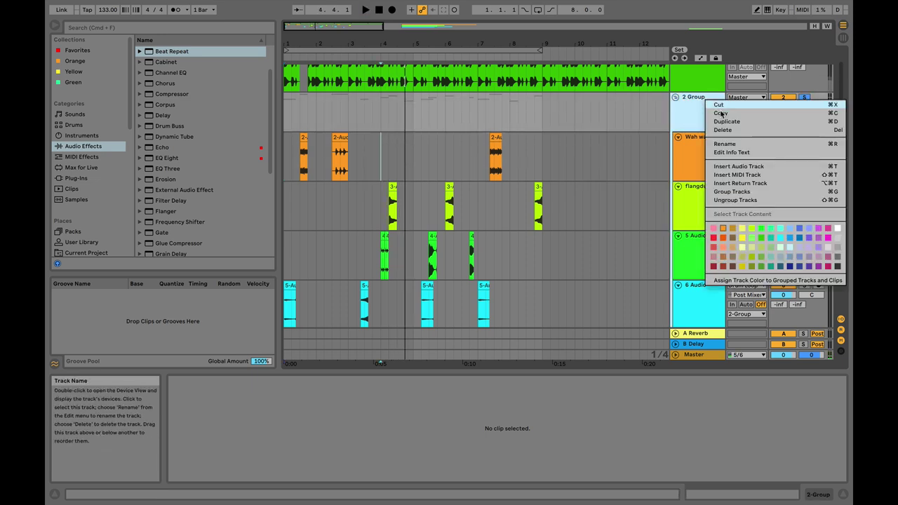
{"action": "left_click", "coordinate": [735, 144]}
{"action": "type", "text": "glitches"}
{"action": "key", "text": "Return"}
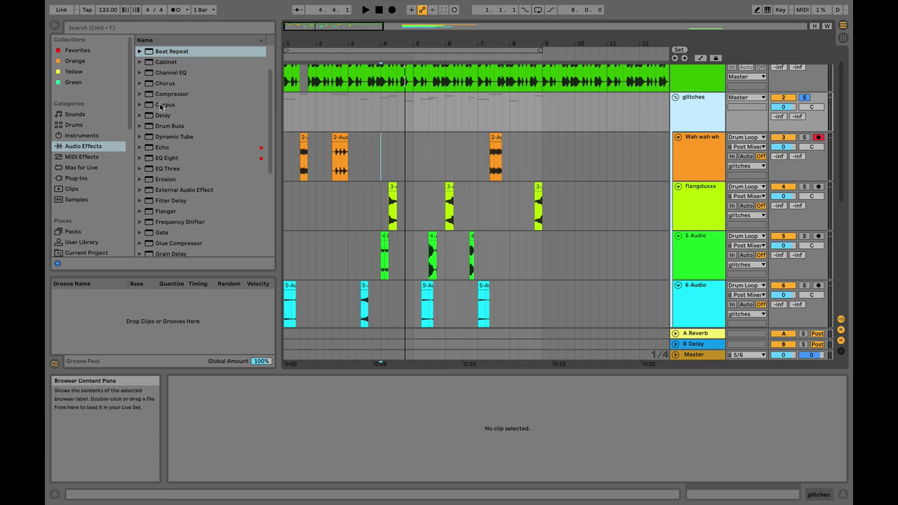
- Add a Compressor to the glitches group track
{"action": "left_click", "coordinate": [151, 94]}
{"action": "key", "text": "Return"}
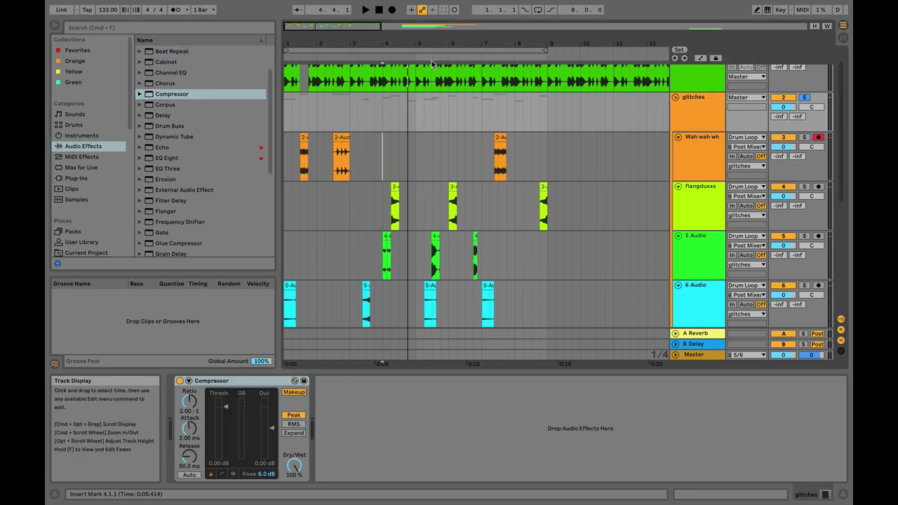
{"action": "left_click_drag", "start_coordinate": [332, 24], "coordinate": [326, 63]}
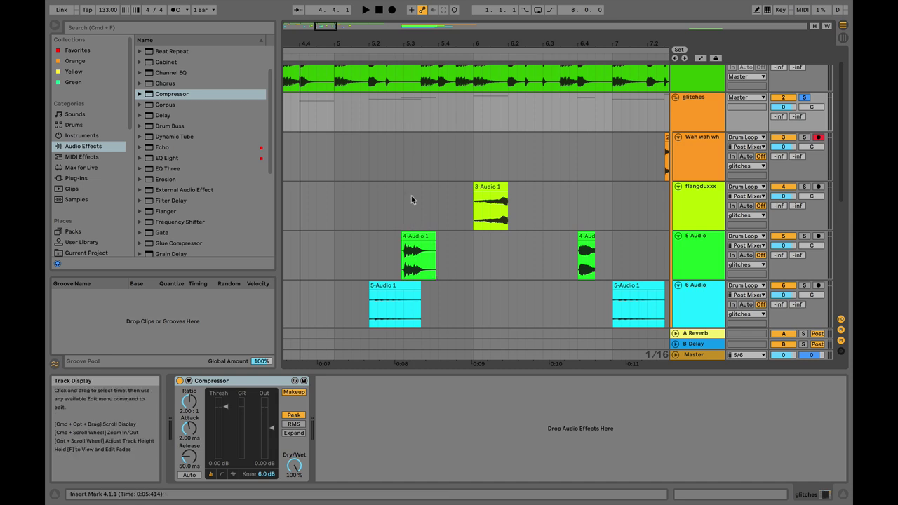
{"action": "left_click_drag", "start_coordinate": [328, 27], "coordinate": [308, 3]}
{"action": "left_click", "coordinate": [720, 110]}
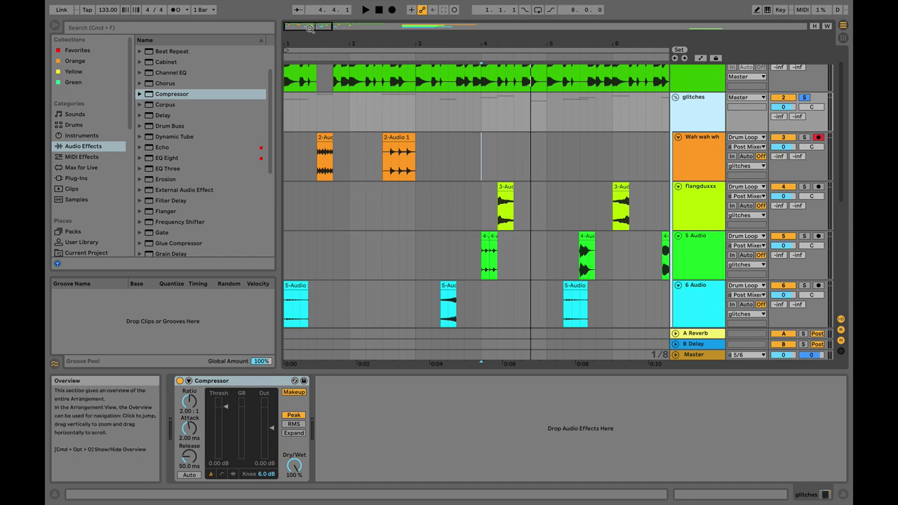
{"action": "left_click_drag", "start_coordinate": [311, 29], "coordinate": [308, 34]}
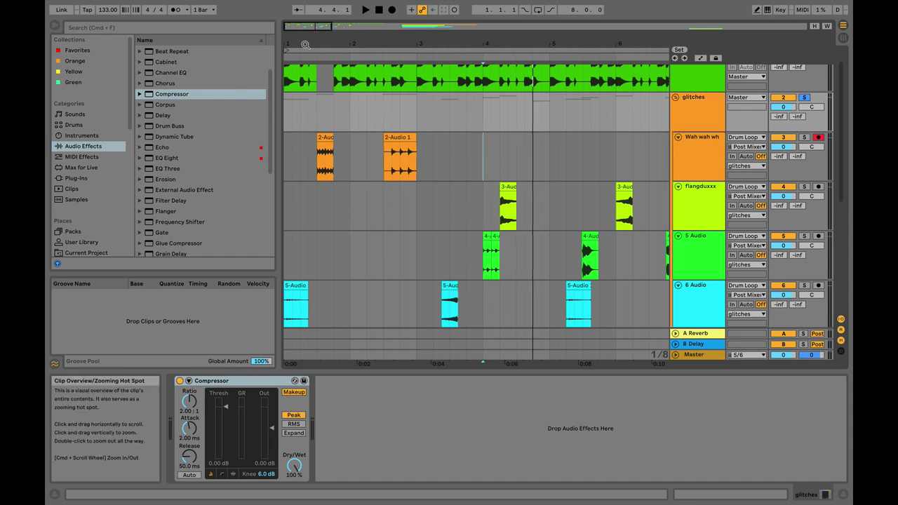
- Enable the Compressor's sidechain with audio from Drum Loop, and set the ratio to inf:1 and attack to 0.02 ms
{"action": "left_click", "coordinate": [188, 380]}
{"action": "left_click", "coordinate": [197, 392]}
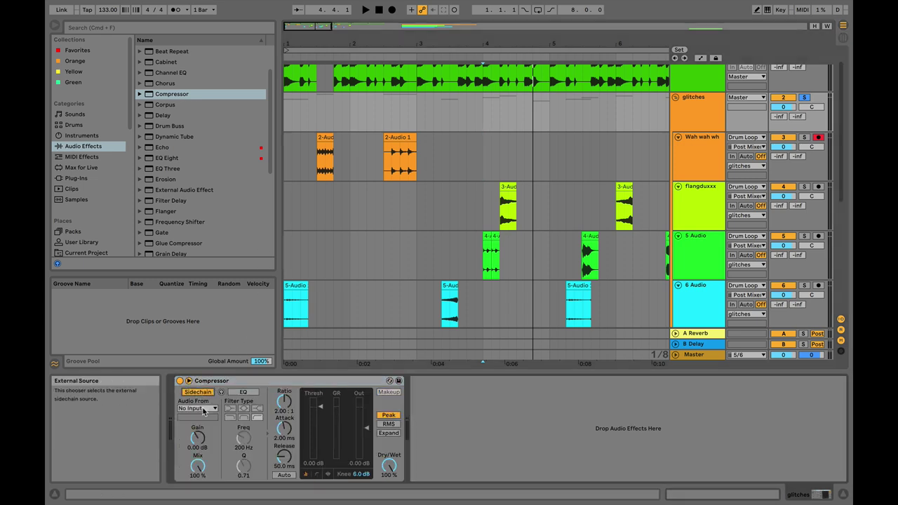
{"action": "left_click", "coordinate": [199, 409]}
{"action": "left_click", "coordinate": [200, 289]}
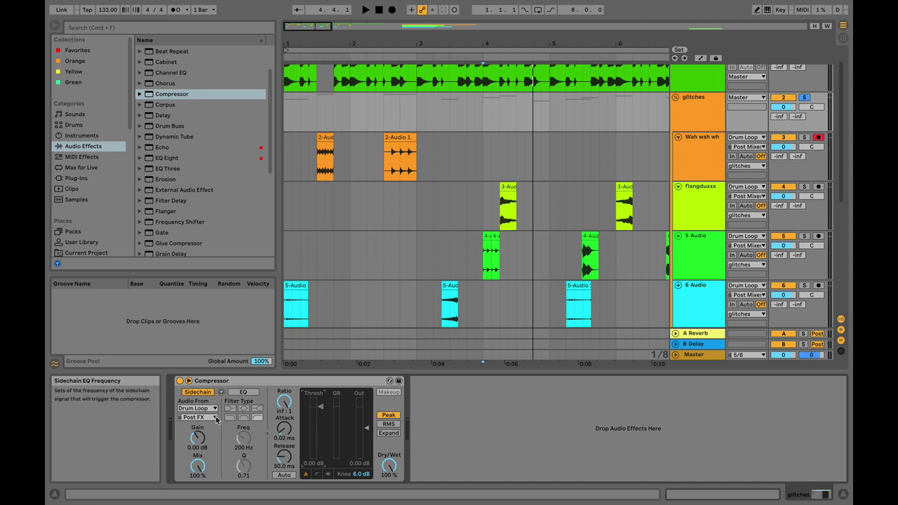
- Lower the Compressor's threshold to about -11.2 dB during playback from bar 1, and unsolo the glitches group to hear the full mix
{"action": "key", "text": "space"}
{"action": "key", "text": "space"}
{"action": "left_click_drag", "start_coordinate": [320, 406], "coordinate": [320, 409]}
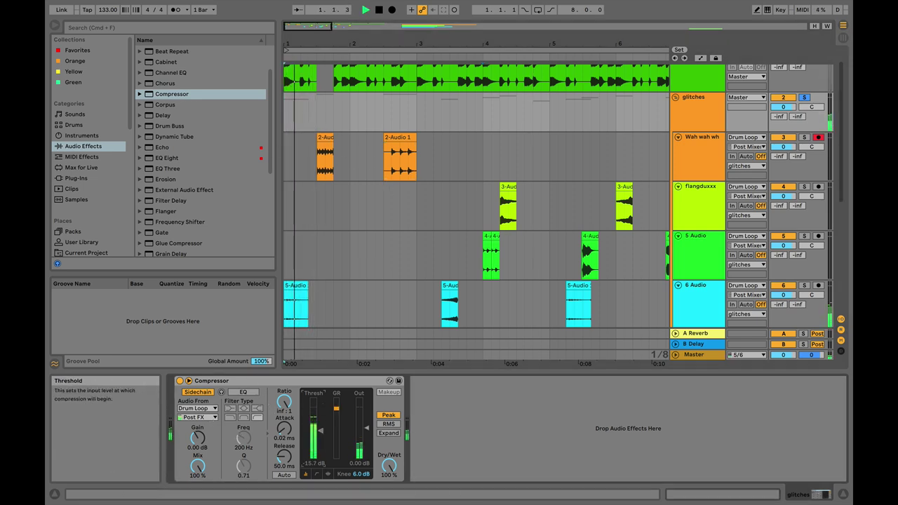
{"action": "left_click", "coordinate": [805, 97]}
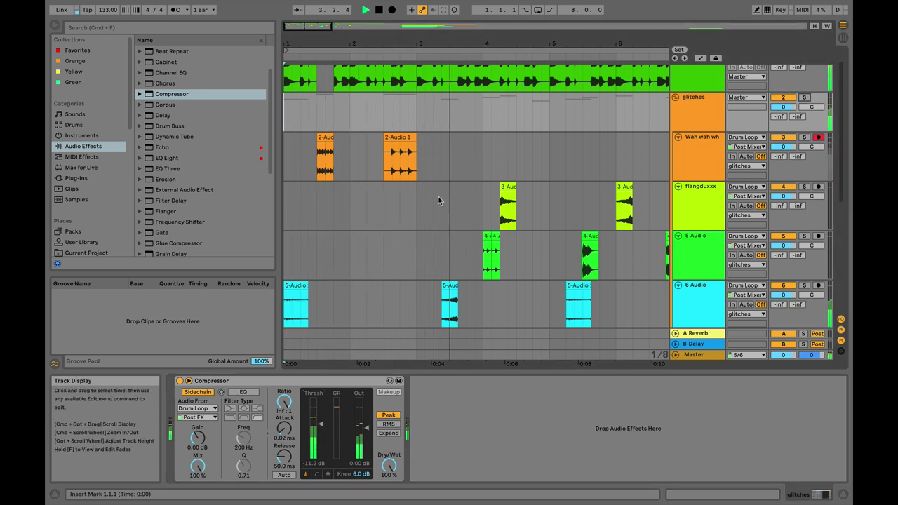
{"action": "left_click_drag", "start_coordinate": [333, 36], "coordinate": [334, 24]}
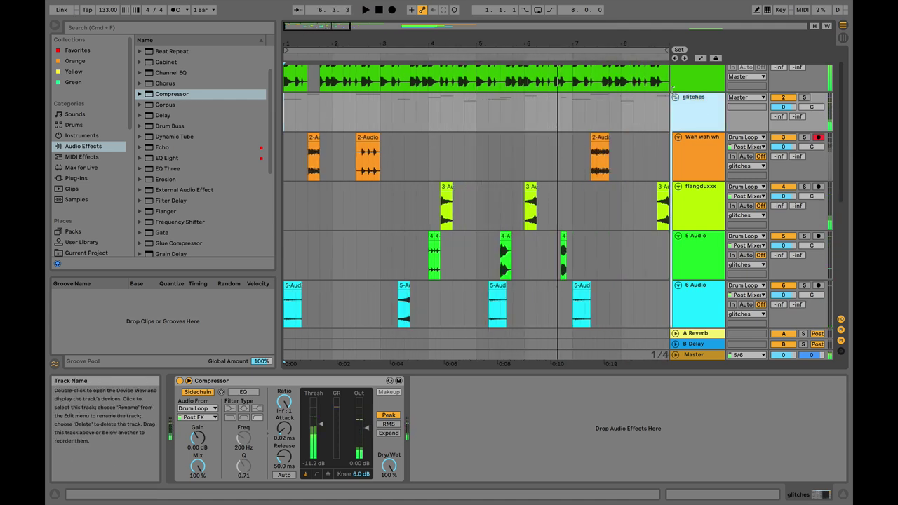
- Collapse the glitches group and select the Follow Actions track
{"action": "left_click", "coordinate": [677, 97]}
{"action": "left_click", "coordinate": [686, 84]}
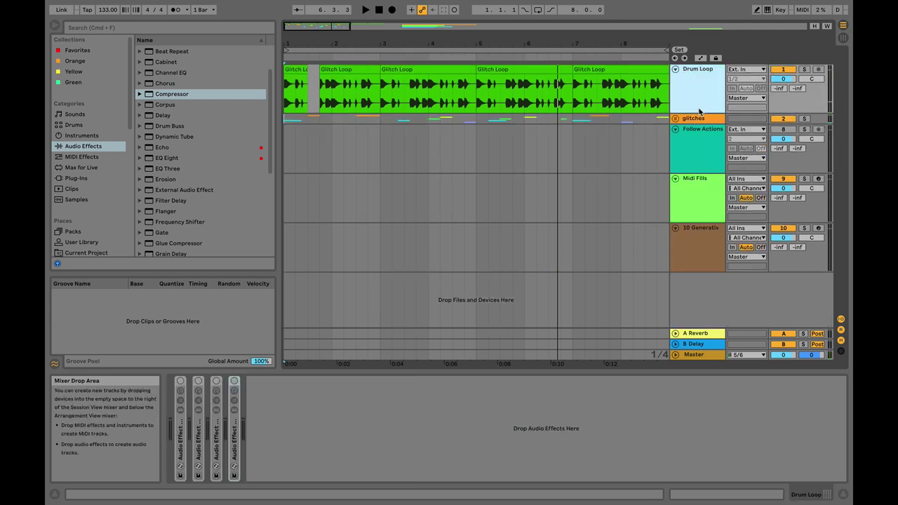
{"action": "left_click", "coordinate": [697, 119]}
{"action": "left_click", "coordinate": [702, 94]}
{"action": "left_click", "coordinate": [700, 119]}
{"action": "left_click", "coordinate": [700, 109]}
{"action": "left_click", "coordinate": [705, 132]}
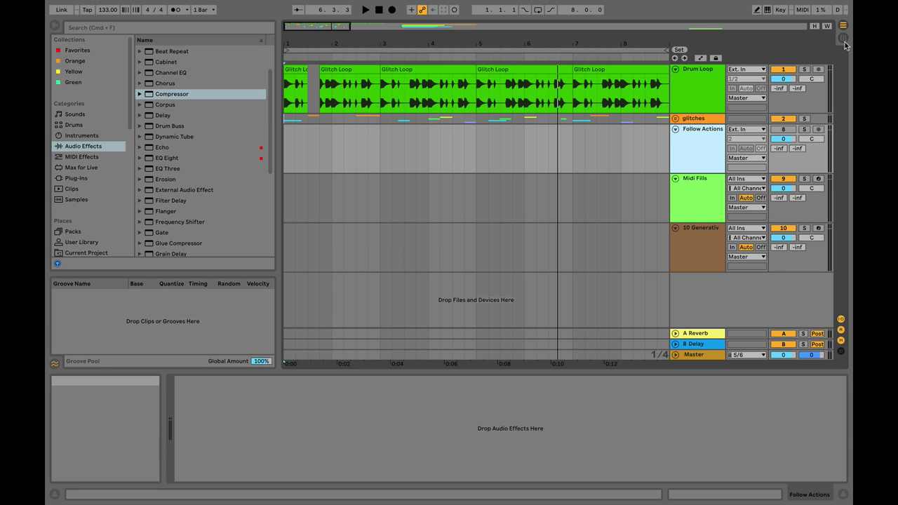
- Switch to Session View and look through the five Glitch Loop clips on the Follow Actions track
{"action": "key", "text": "Tab"}
{"action": "left_click", "coordinate": [843, 26]}
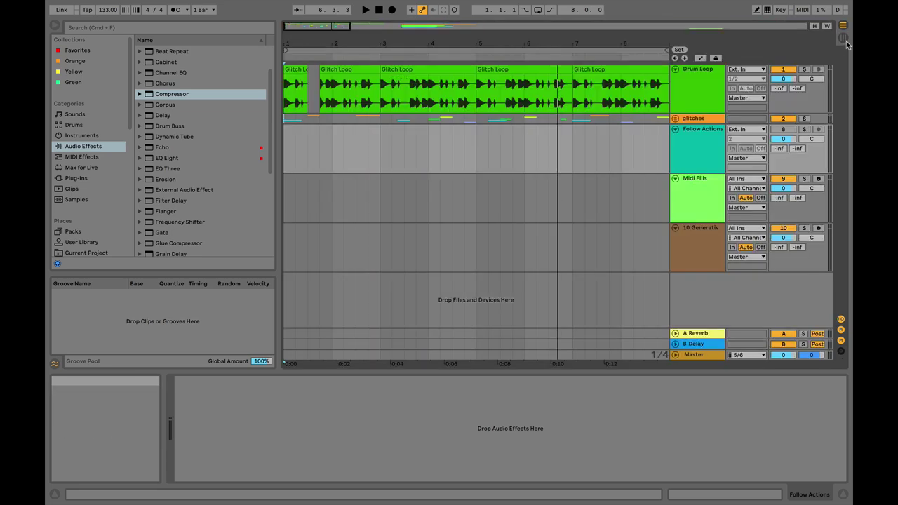
{"action": "left_click", "coordinate": [844, 39]}
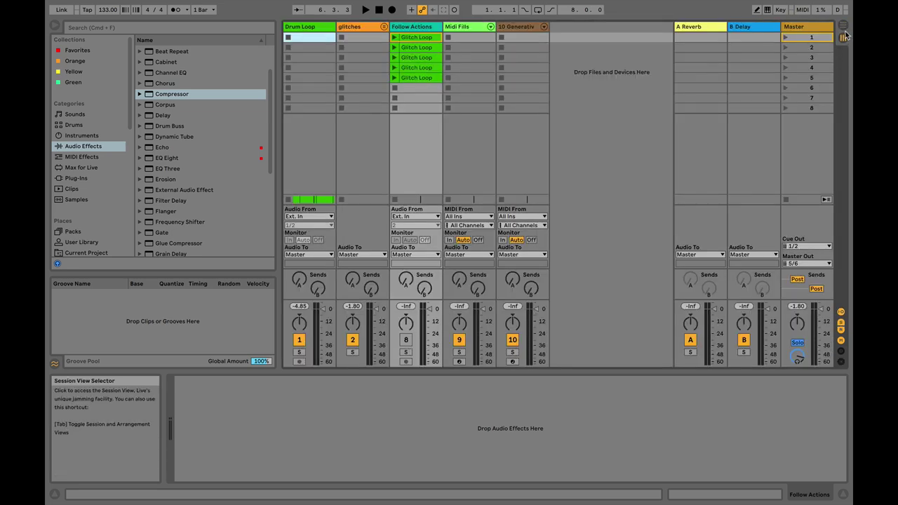
{"action": "left_click", "coordinate": [410, 37]}
{"action": "left_click", "coordinate": [410, 29]}
{"action": "left_click", "coordinate": [410, 38]}
{"action": "left_click", "coordinate": [411, 46]}
{"action": "left_click", "coordinate": [413, 58]}
{"action": "left_click", "coordinate": [413, 67]}
{"action": "left_click", "coordinate": [414, 78]}
{"action": "left_click", "coordinate": [416, 67]}
{"action": "left_click", "coordinate": [416, 57]}
{"action": "left_click", "coordinate": [416, 48]}
{"action": "key", "text": "Up"}
{"action": "key", "text": "Up"}
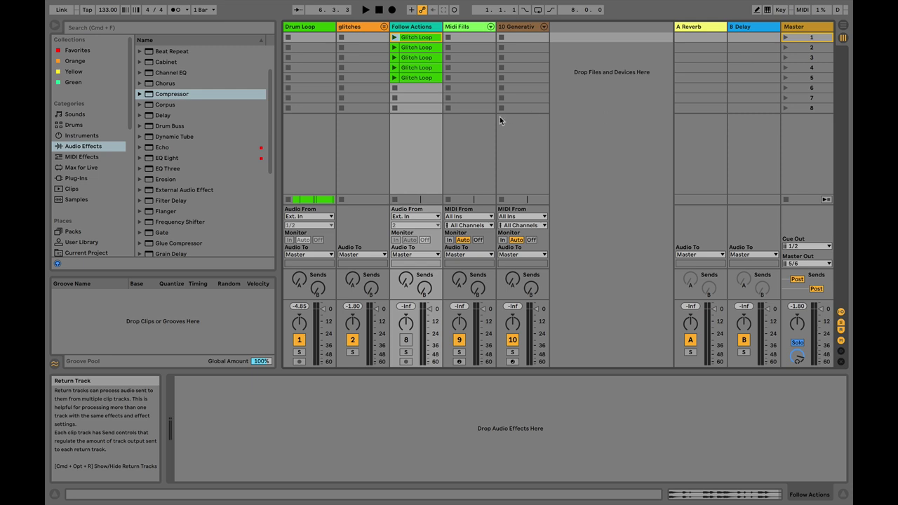
- Activate the Follow Actions track and return to Arrangement View
{"action": "left_click", "coordinate": [411, 339]}
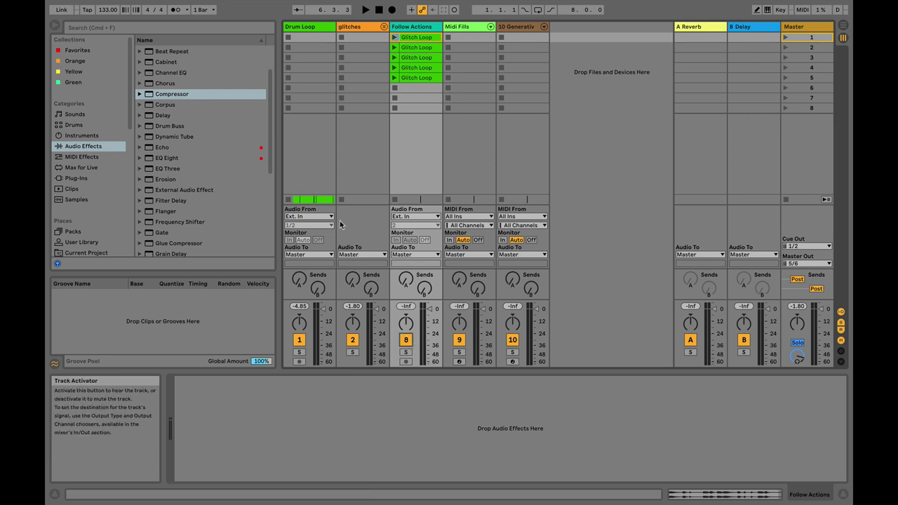
{"action": "left_click", "coordinate": [843, 25]}
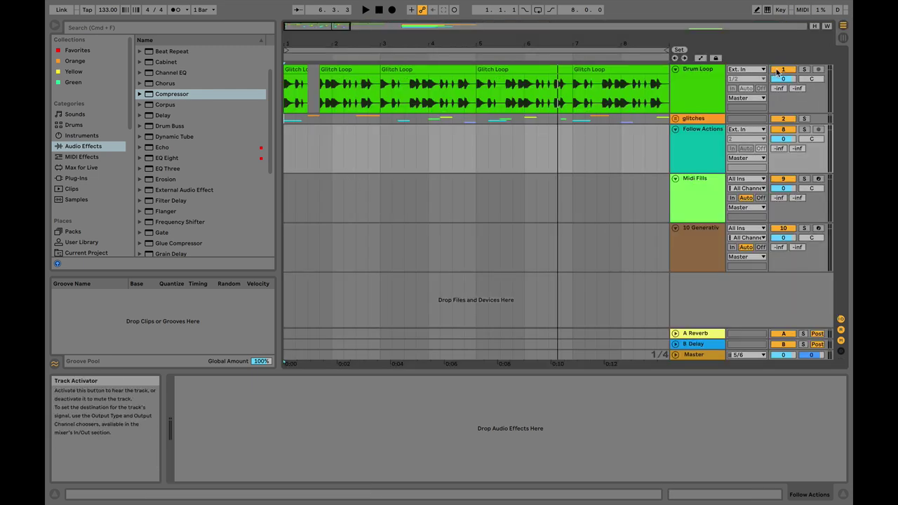
- Play the first Glitch Loop clip on the Follow Actions track in Session View and clear the track's five clips
{"action": "left_click", "coordinate": [843, 38]}
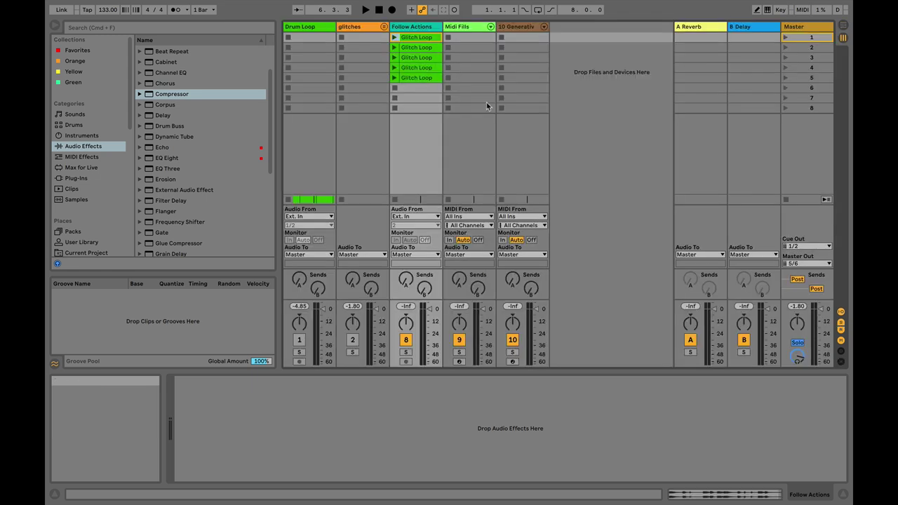
{"action": "left_click", "coordinate": [395, 37]}
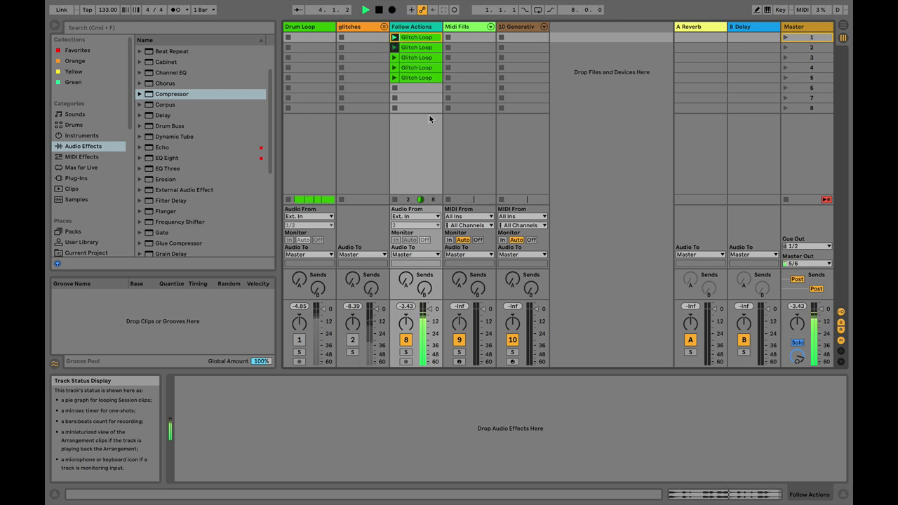
{"action": "right_click", "coordinate": [420, 39]}
{"action": "left_click", "coordinate": [437, 45]}
- Copy the Drum Loop track's Glitch Loop clip at bar 3 of the arrangement into the first Session slot of the Follow Actions track
{"action": "left_click", "coordinate": [843, 26]}
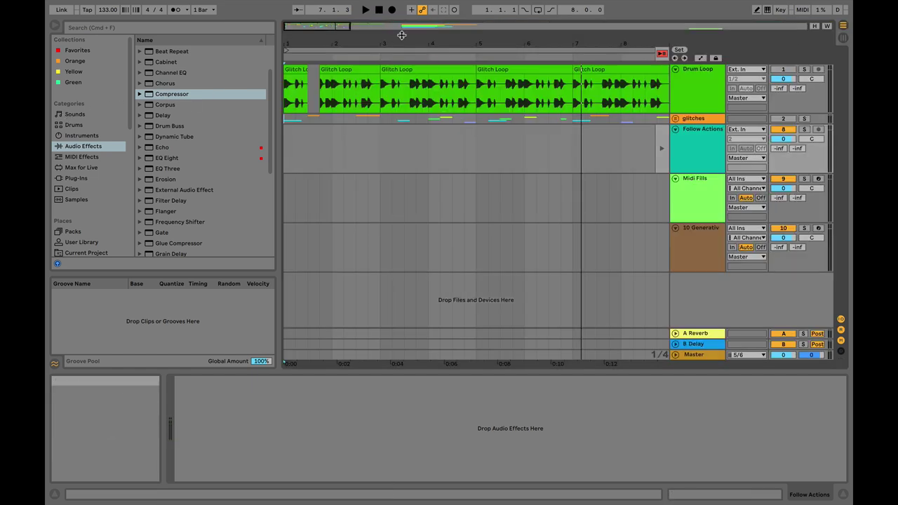
{"action": "left_click", "coordinate": [407, 69]}
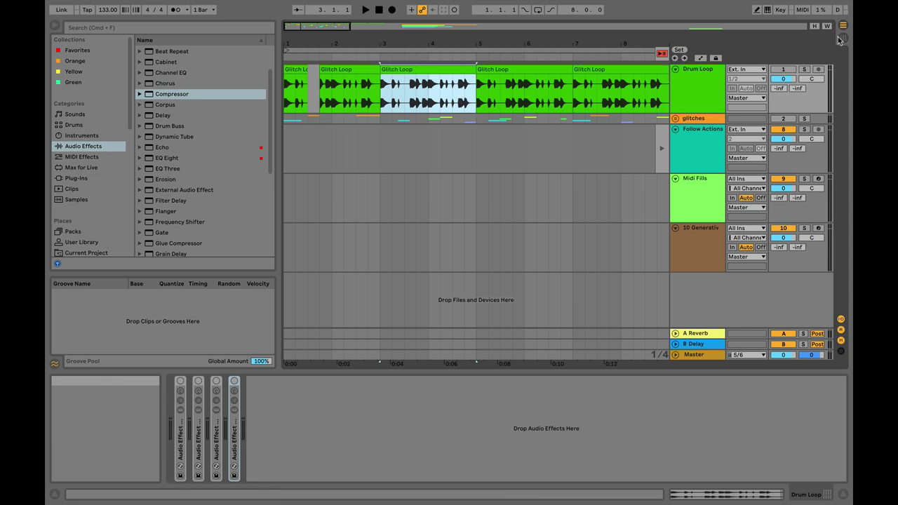
{"action": "left_click", "coordinate": [838, 37]}
{"action": "left_click", "coordinate": [424, 41]}
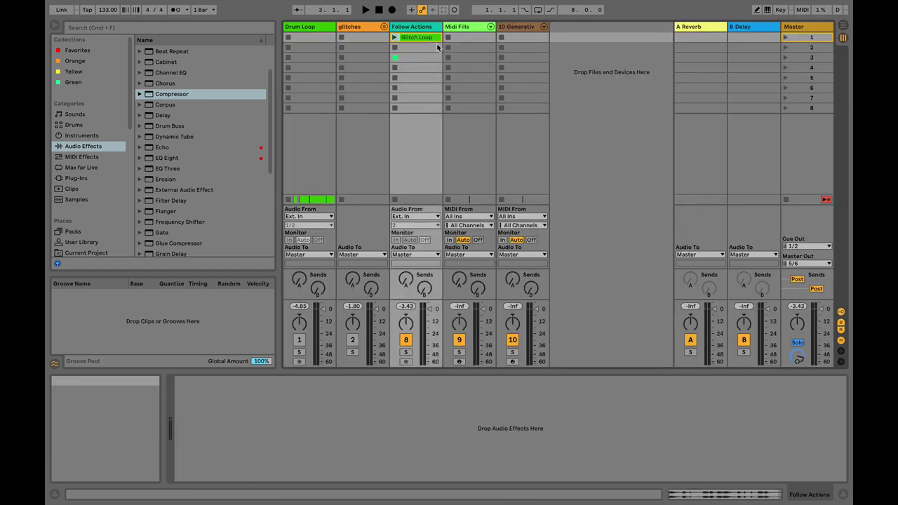
- Audition the first Glitch Loop clip, open its clip settings, and turn on Legato with the Launch settings shown
{"action": "left_click", "coordinate": [395, 37]}
{"action": "key", "text": "space"}
{"action": "left_click", "coordinate": [408, 28]}
{"action": "double_click", "coordinate": [427, 39]}
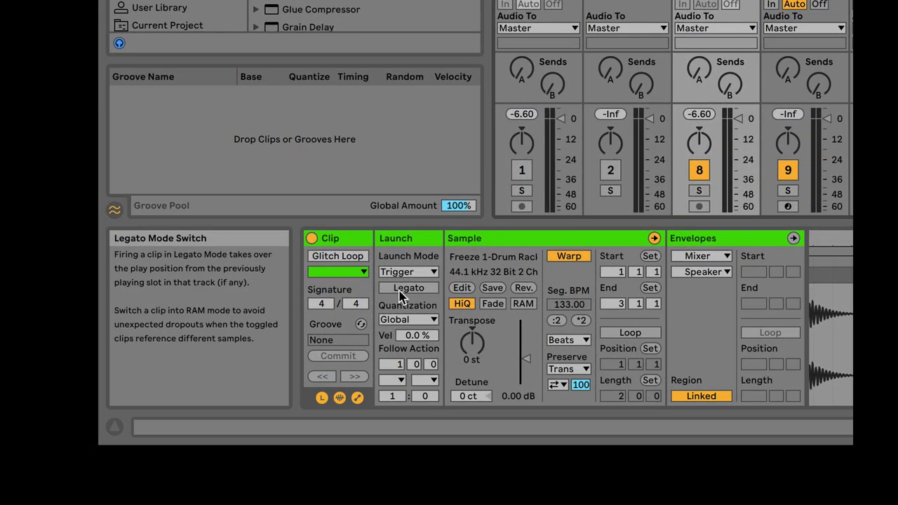
{"action": "left_click", "coordinate": [404, 291]}
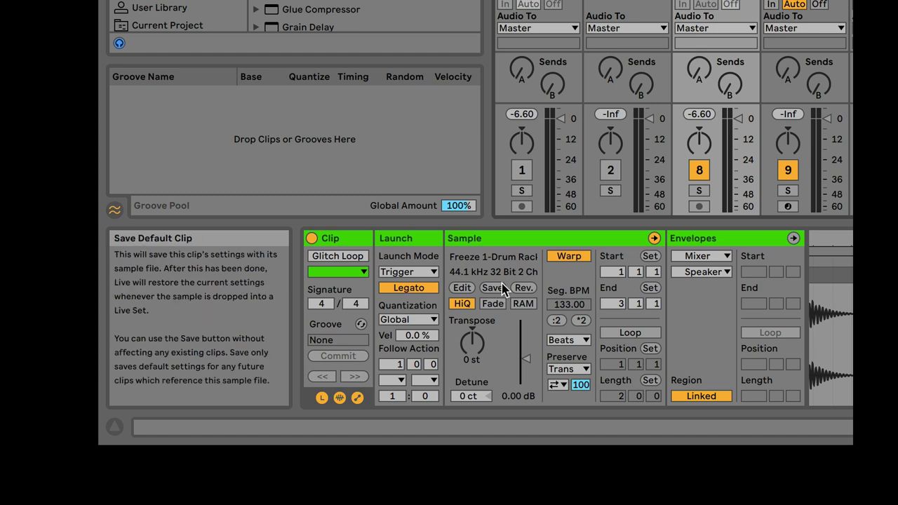
{"action": "left_click", "coordinate": [322, 398]}
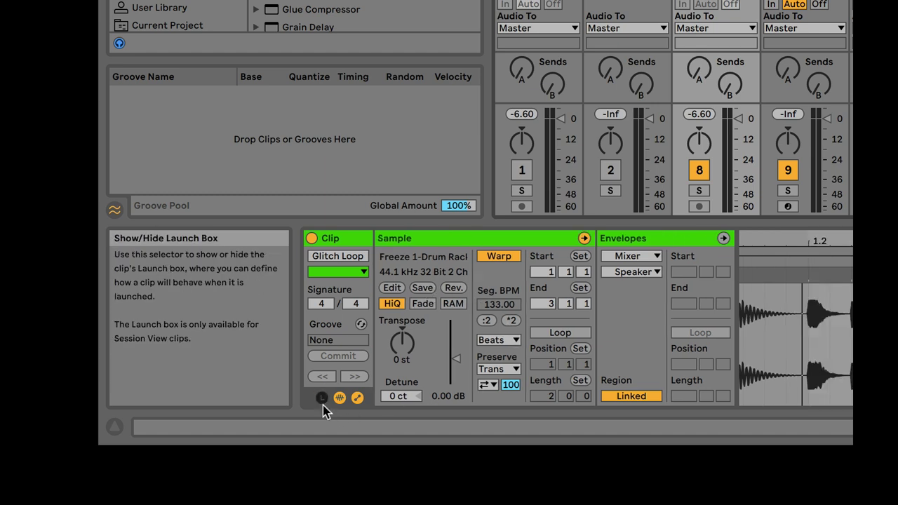
{"action": "left_click", "coordinate": [323, 402]}
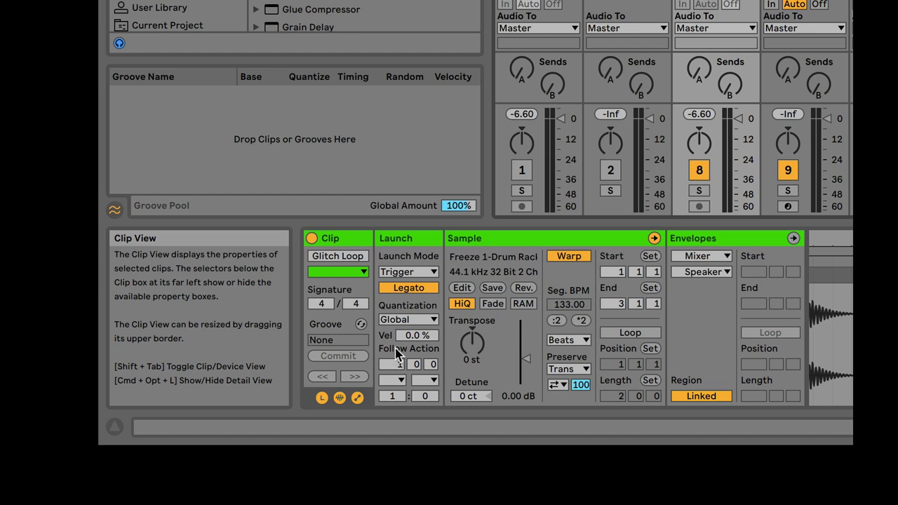
- Set the first clip's Follow Action A to Any with a follow action time of 0.2.0
{"action": "left_click", "coordinate": [394, 382]}
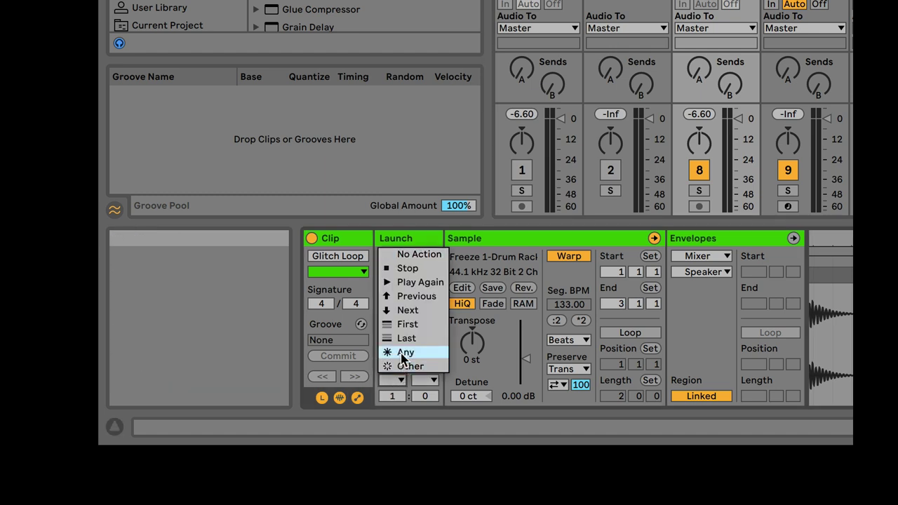
{"action": "left_click", "coordinate": [401, 353]}
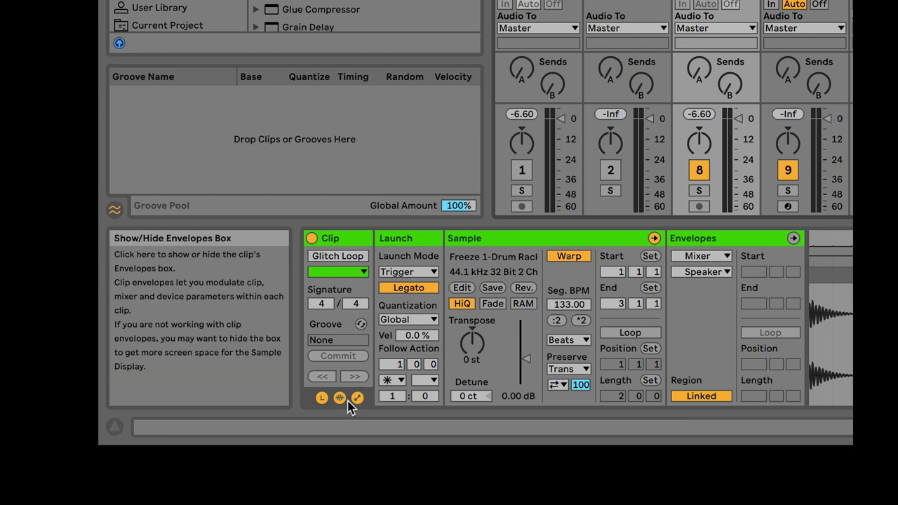
{"action": "left_click", "coordinate": [397, 380]}
{"action": "left_click", "coordinate": [398, 357]}
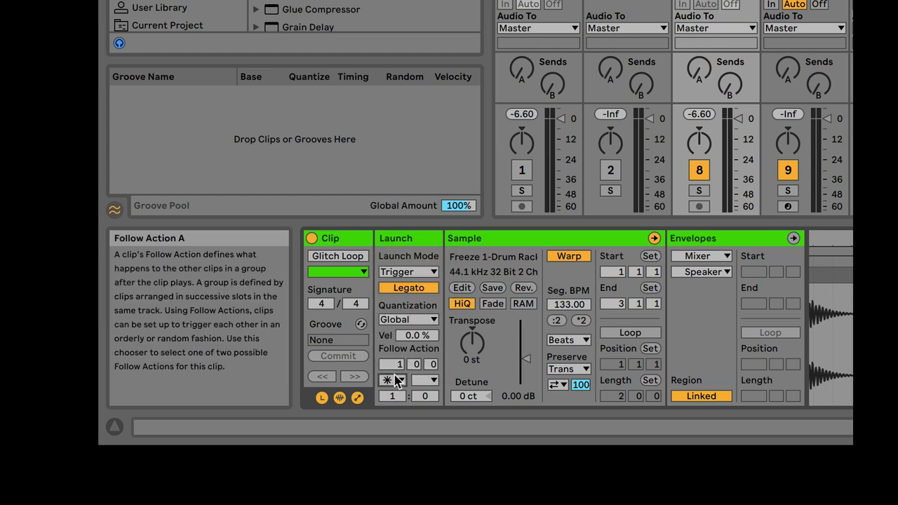
{"action": "left_click", "coordinate": [397, 380]}
{"action": "left_click", "coordinate": [395, 366]}
{"action": "left_click", "coordinate": [391, 380]}
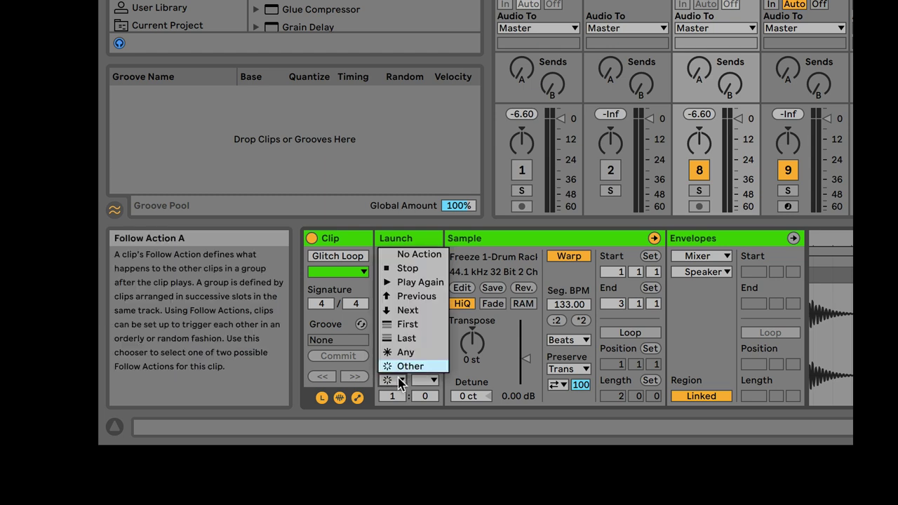
{"action": "left_click", "coordinate": [405, 354]}
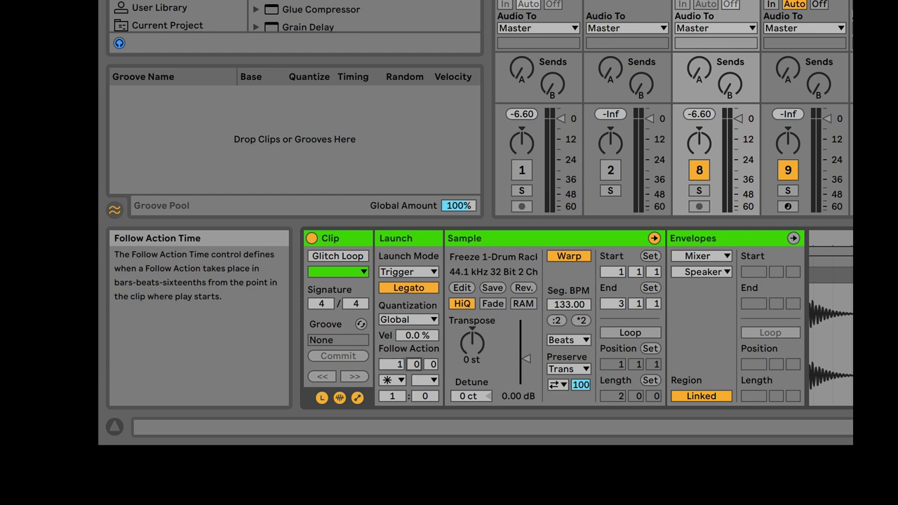
{"action": "left_click", "coordinate": [404, 364]}
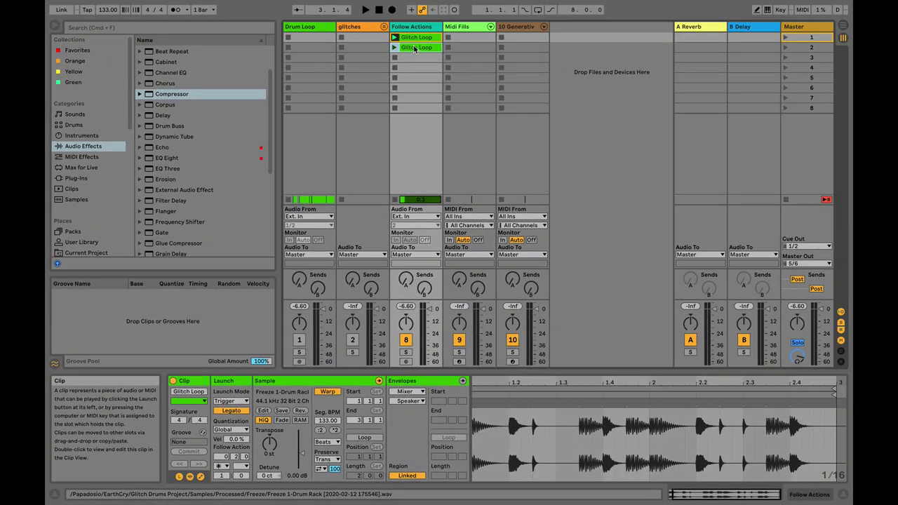
- Transpose the second Glitch Loop clip up 12 st and set its follow action time to 0.0.2
{"action": "left_click", "coordinate": [414, 47]}
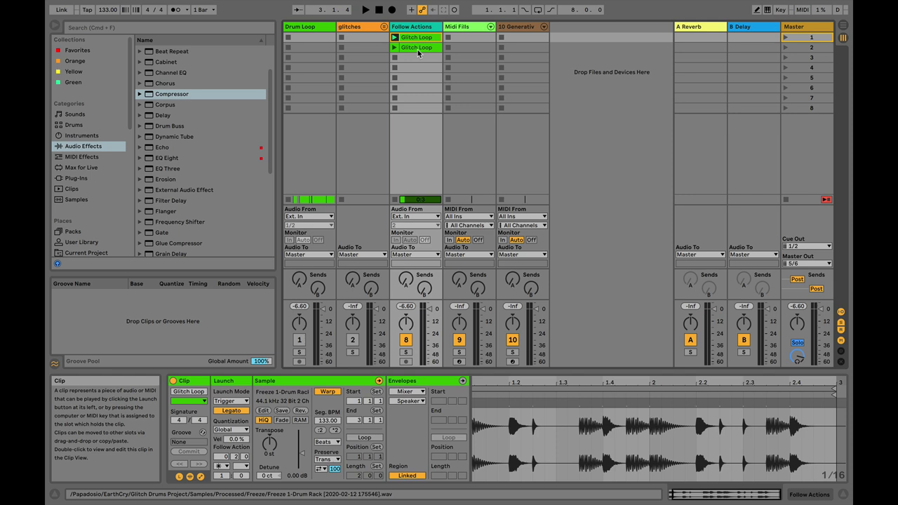
{"action": "left_click", "coordinate": [225, 466]}
{"action": "left_click", "coordinate": [224, 468]}
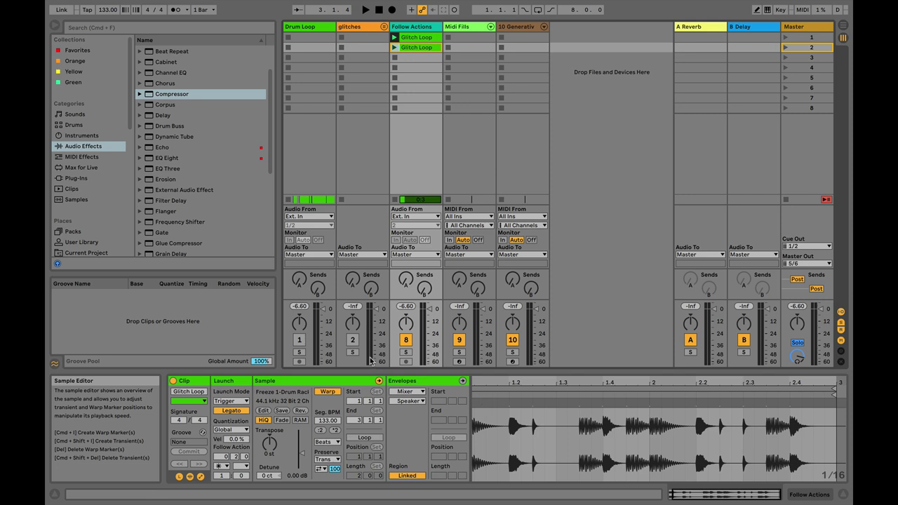
{"action": "left_click_drag", "start_coordinate": [270, 445], "coordinate": [270, 437]}
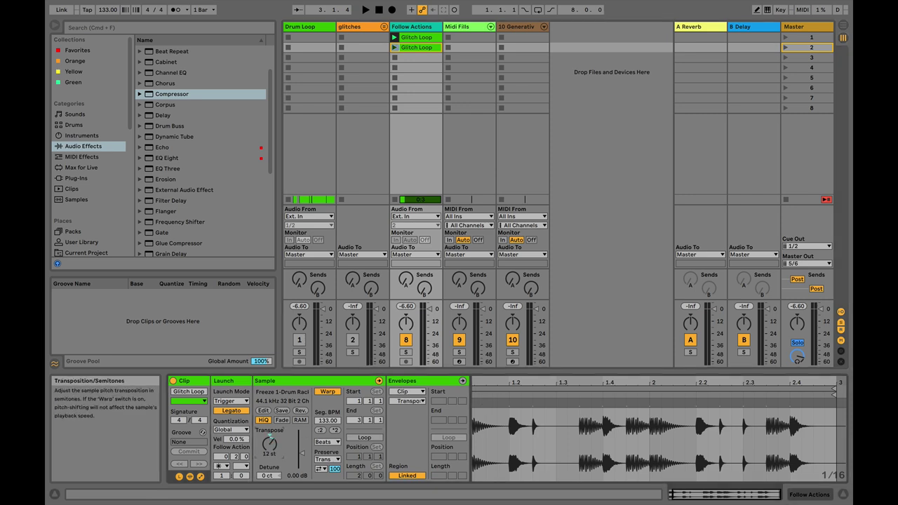
{"action": "type", "text": "2"}
{"action": "left_click", "coordinate": [237, 457]}
{"action": "left_click_drag", "start_coordinate": [245, 456], "coordinate": [245, 450]}
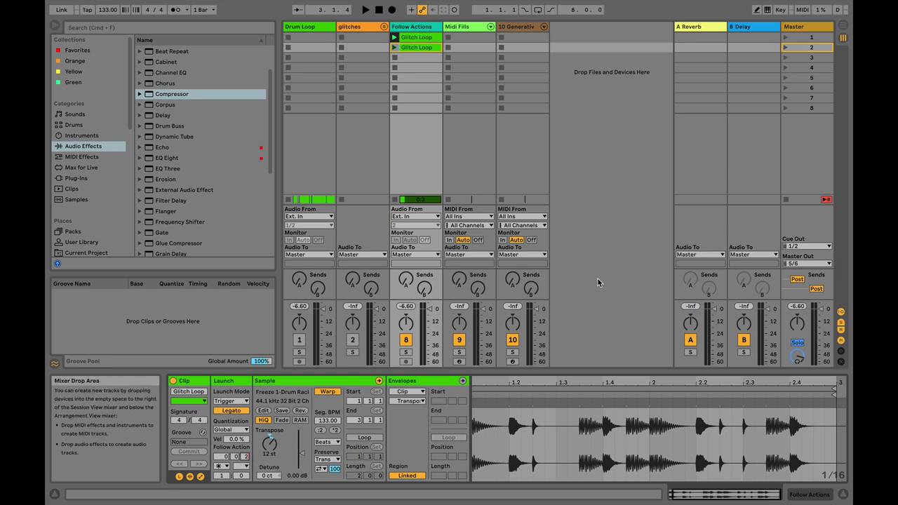
- Enable Loop on both Glitch Loop clips and audition the follow actions starting from the first clip
{"action": "left_click", "coordinate": [395, 37]}
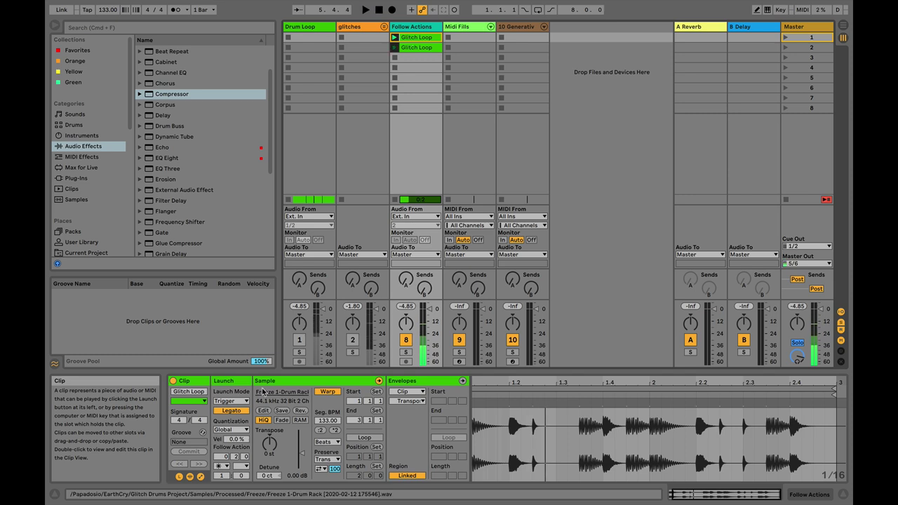
{"action": "left_click", "coordinate": [365, 437]}
{"action": "left_click", "coordinate": [414, 47]}
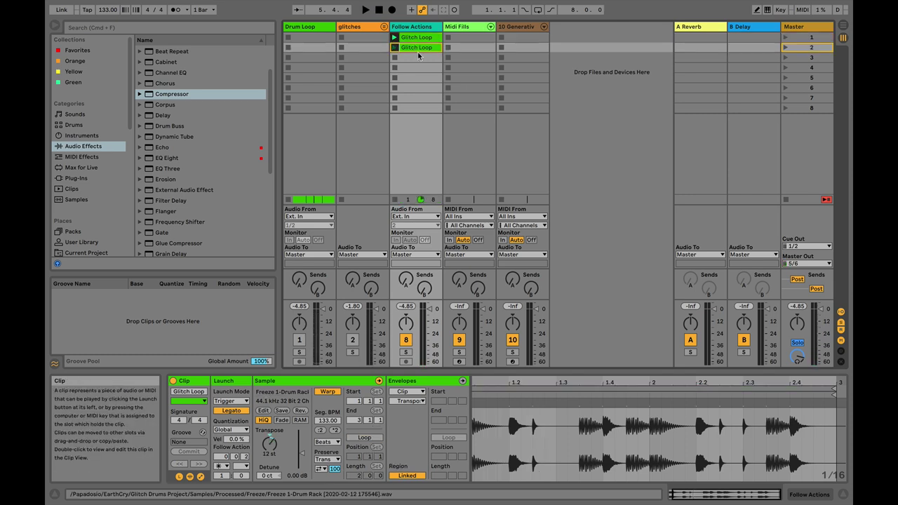
{"action": "left_click", "coordinate": [365, 437]}
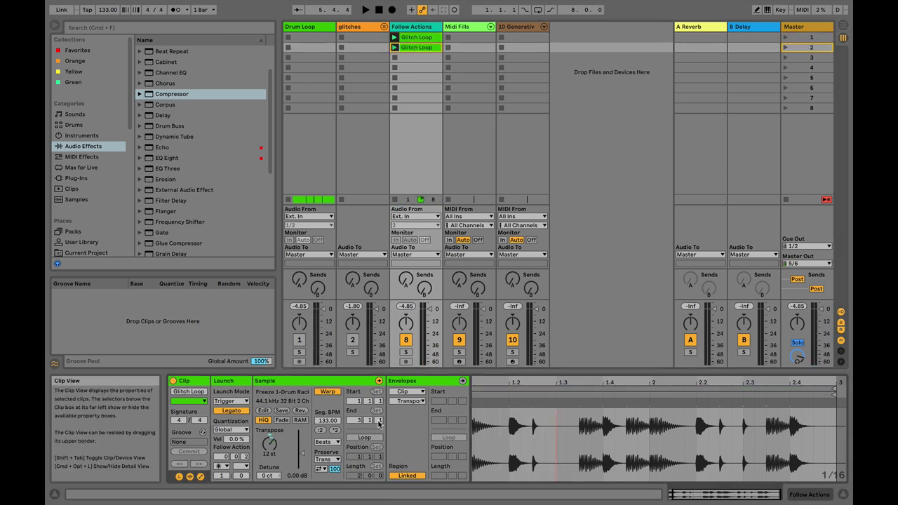
{"action": "left_click", "coordinate": [395, 37]}
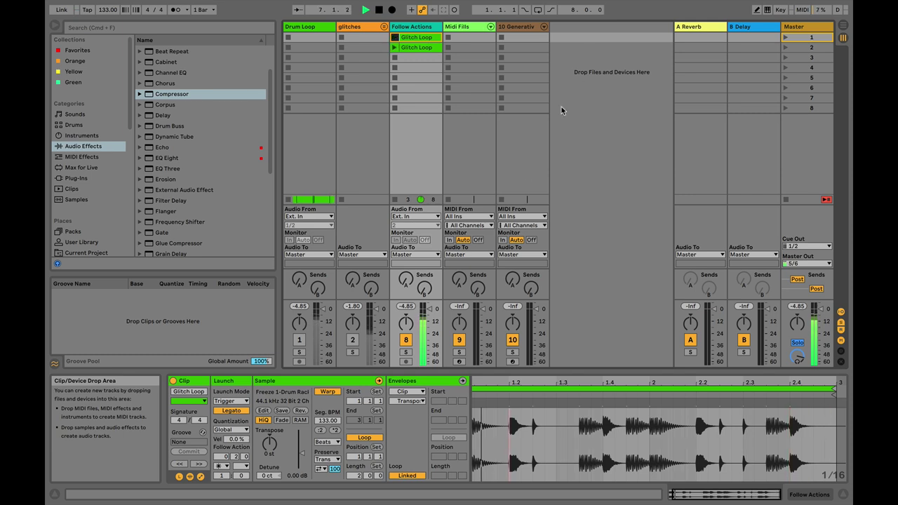
{"action": "key", "text": "space"}
- Copy the first Glitch Loop clip into the third slot of the Follow Actions track
{"action": "left_click", "coordinate": [415, 48]}
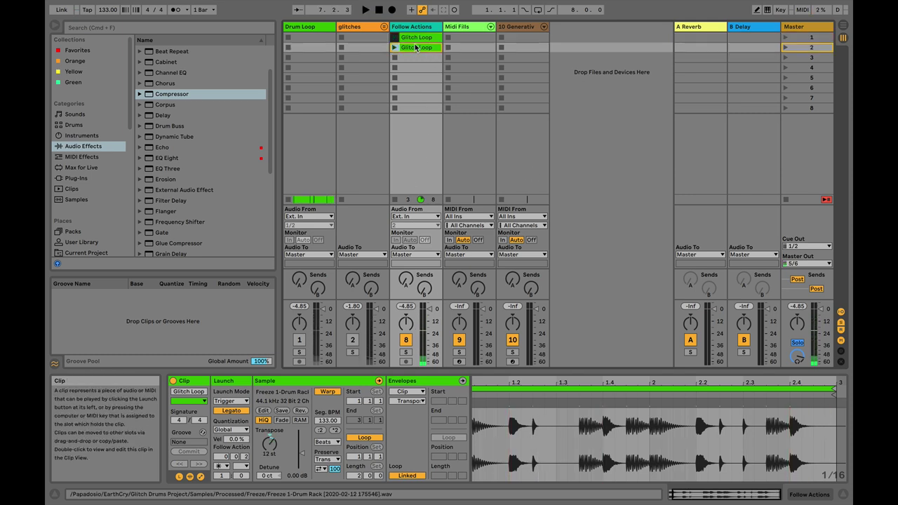
{"action": "right_click", "coordinate": [417, 38]}
{"action": "left_click", "coordinate": [428, 50]}
{"action": "right_click", "coordinate": [408, 58]}
{"action": "left_click", "coordinate": [414, 63]}
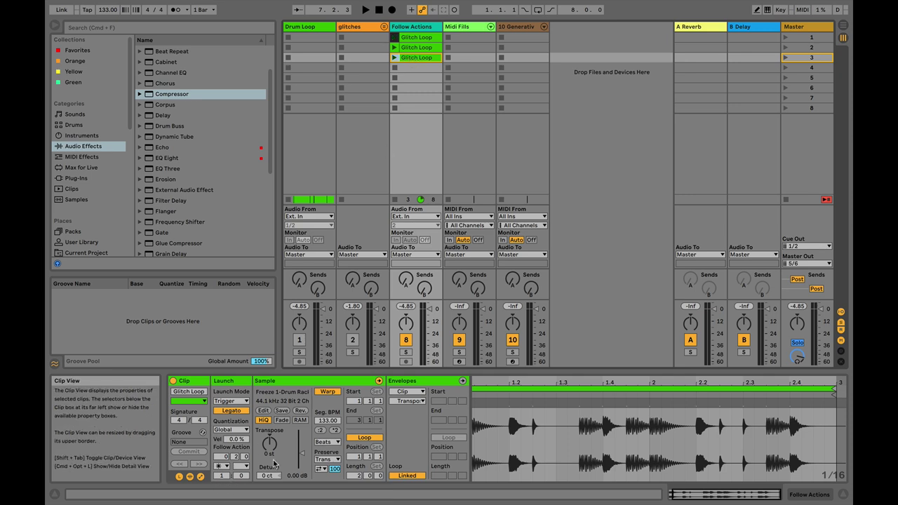
- Set the third clip's warp mode to Texture and its transposition to -6 st
{"action": "left_click_drag", "start_coordinate": [270, 443], "coordinate": [269, 438]}
{"action": "left_click", "coordinate": [327, 442]}
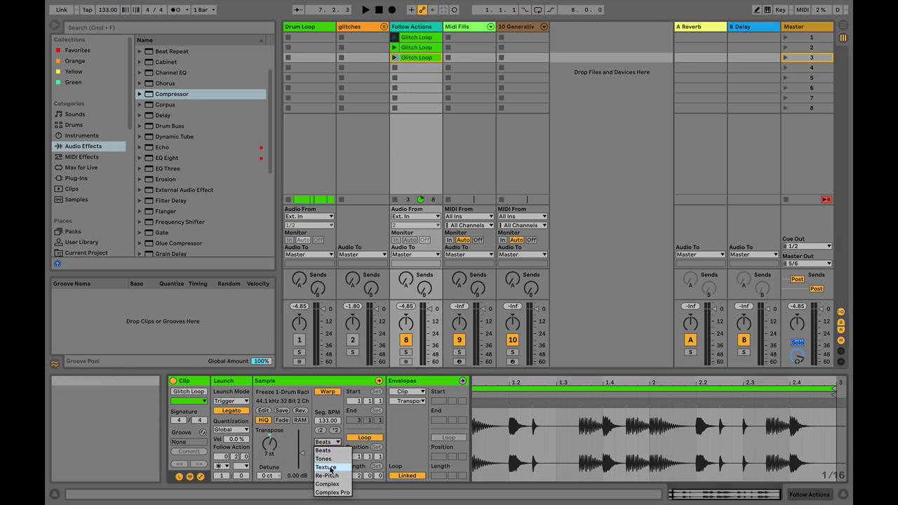
{"action": "left_click", "coordinate": [334, 464]}
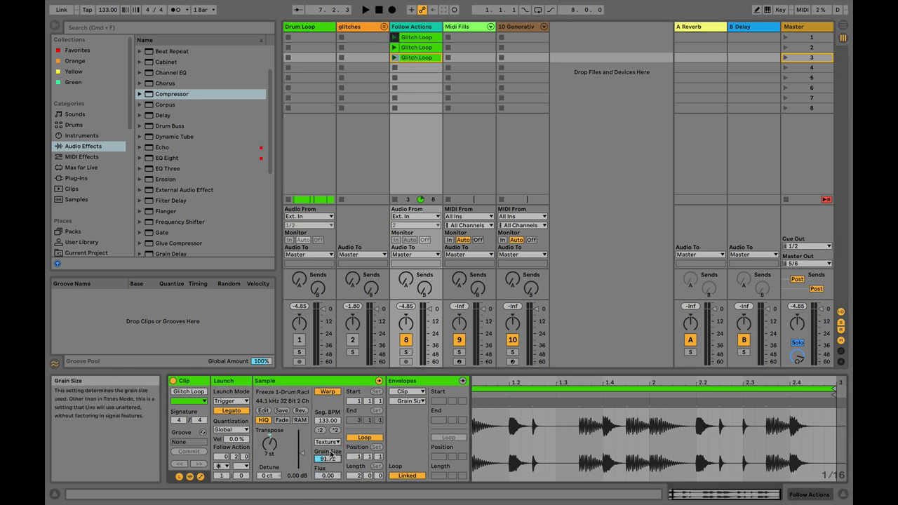
{"action": "left_click", "coordinate": [327, 442]}
{"action": "left_click", "coordinate": [293, 442]}
{"action": "left_click", "coordinate": [327, 442]}
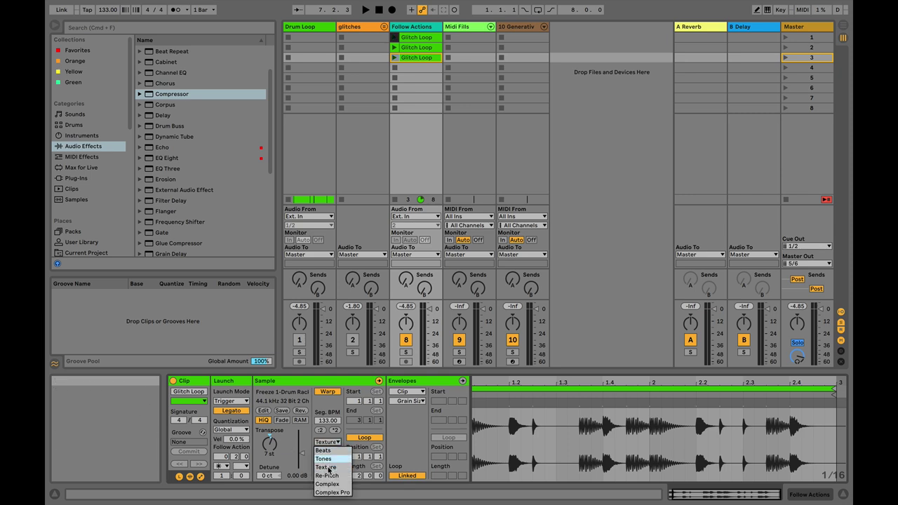
{"action": "left_click", "coordinate": [304, 440]}
{"action": "mouse_move", "coordinate": [279, 447]}
{"action": "left_mouse_down"}
{"action": "mouse_move", "coordinate": [280, 466]}
{"action": "mouse_move", "coordinate": [270, 440]}
{"action": "left_mouse_up"}
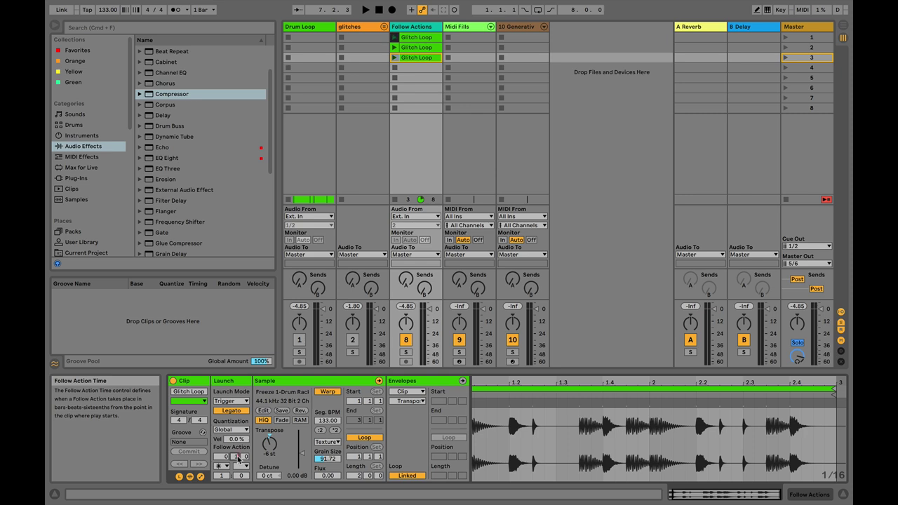
- Set the third clip's loop to start at 1.4.1 with a length of 0.2.0, and audition the follow actions
{"action": "mouse_move", "coordinate": [491, 384]}
{"action": "left_mouse_down"}
{"action": "mouse_move", "coordinate": [491, 375]}
{"action": "mouse_move", "coordinate": [610, 385]}
{"action": "left_mouse_up"}
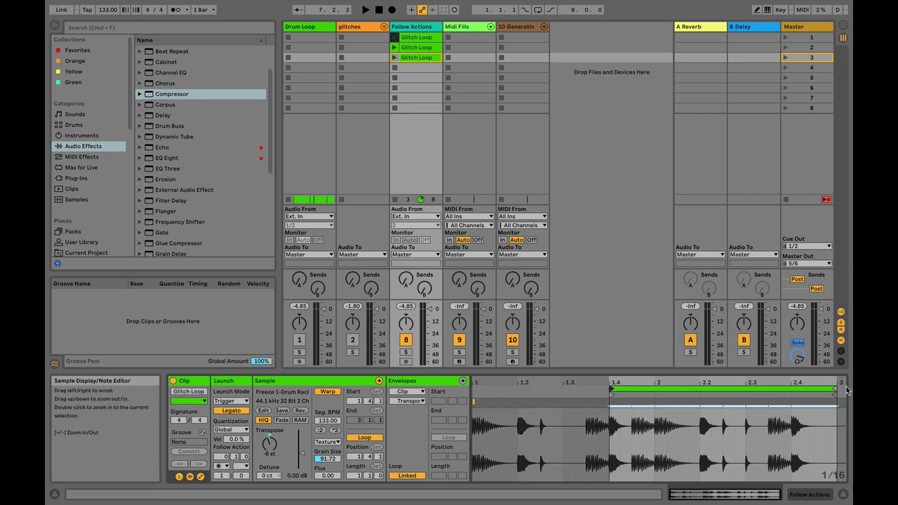
{"action": "left_click_drag", "start_coordinate": [833, 386], "coordinate": [699, 385]}
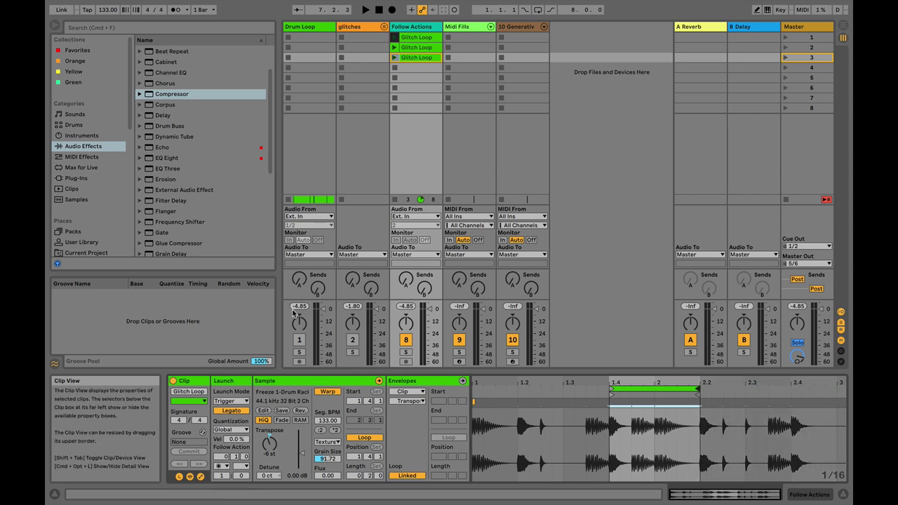
{"action": "key", "text": "space"}
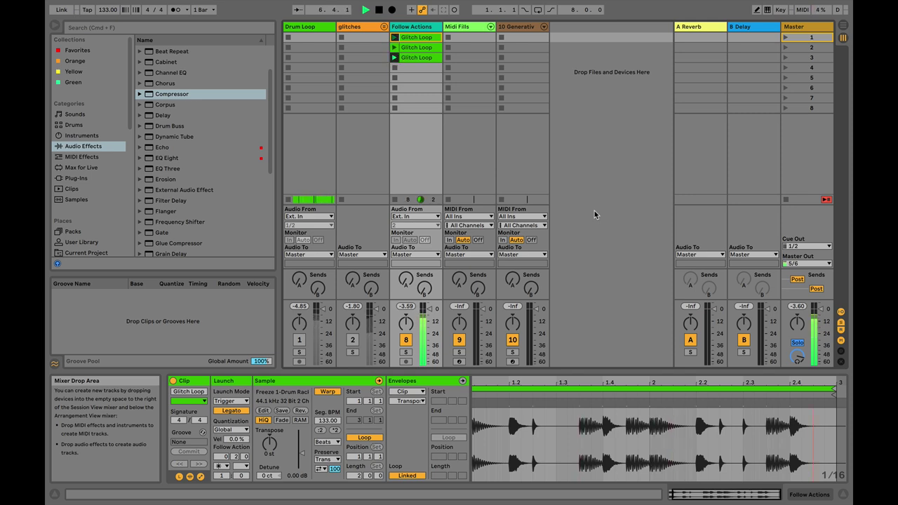
{"action": "key", "text": "space"}
- Copy the first Glitch Loop clip into the fourth slot of the Follow Actions track
{"action": "right_click", "coordinate": [405, 37]}
{"action": "left_click", "coordinate": [422, 52]}
{"action": "right_click", "coordinate": [408, 72]}
{"action": "left_click", "coordinate": [428, 72]}
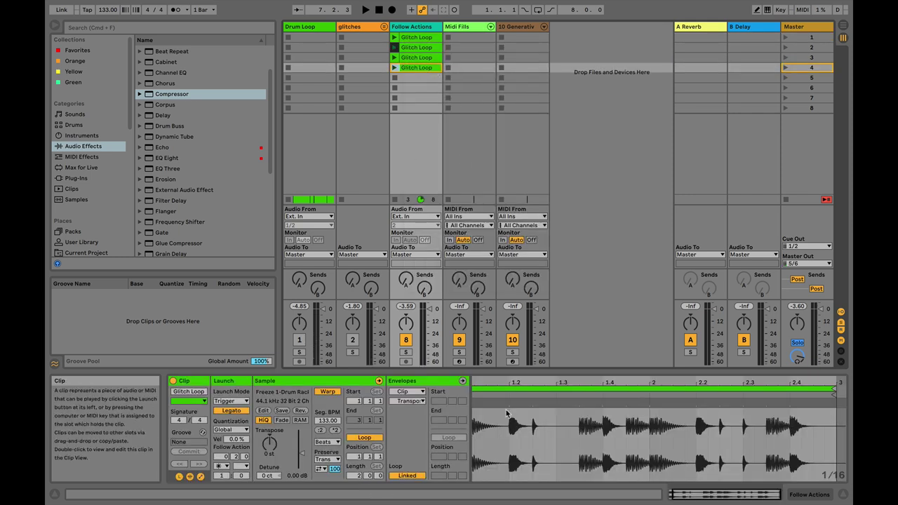
- Shorten the fourth-slot clip's loop to its first beat, and move the clip to the sixth slot to play it on its own
{"action": "left_click_drag", "start_coordinate": [833, 389], "coordinate": [509, 398]}
{"action": "left_click_drag", "start_coordinate": [414, 67], "coordinate": [414, 89]}
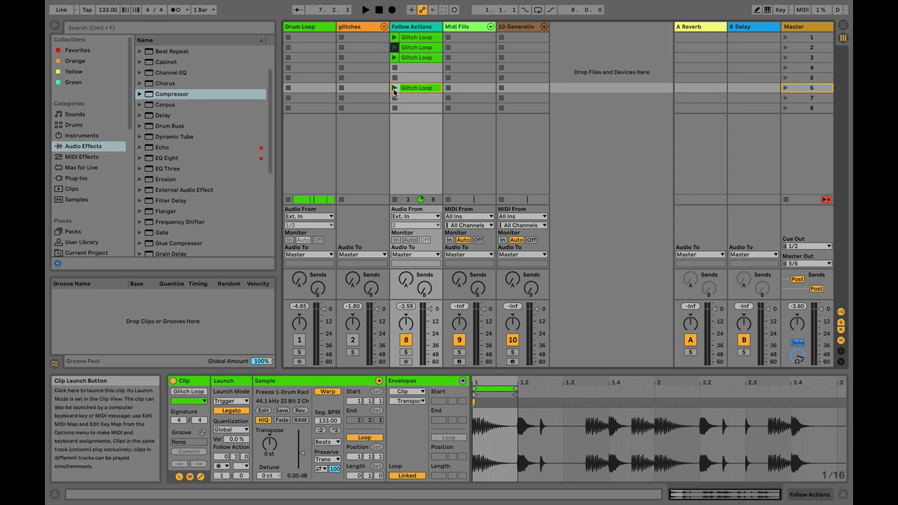
{"action": "left_click", "coordinate": [393, 89]}
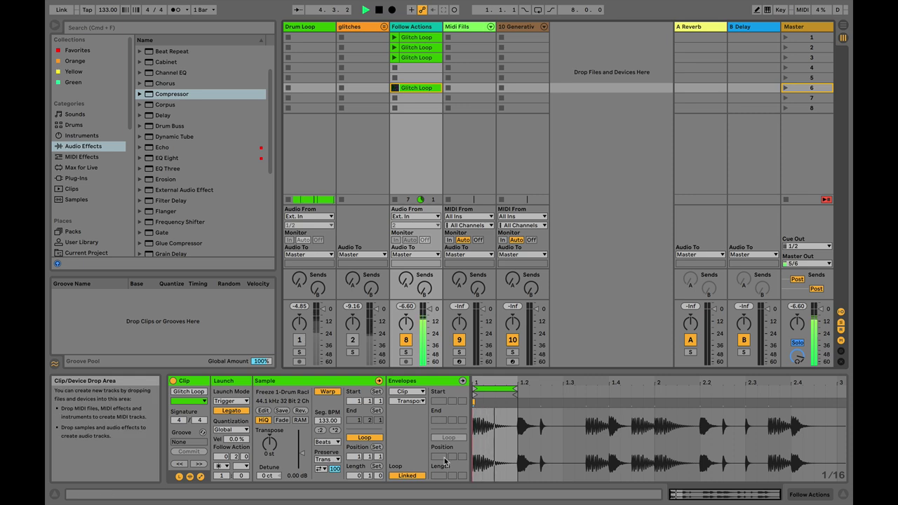
- Draw rising Transposition envelope steps over the sixth-slot clip's one-beat loop and audition them
{"action": "key", "text": "space"}
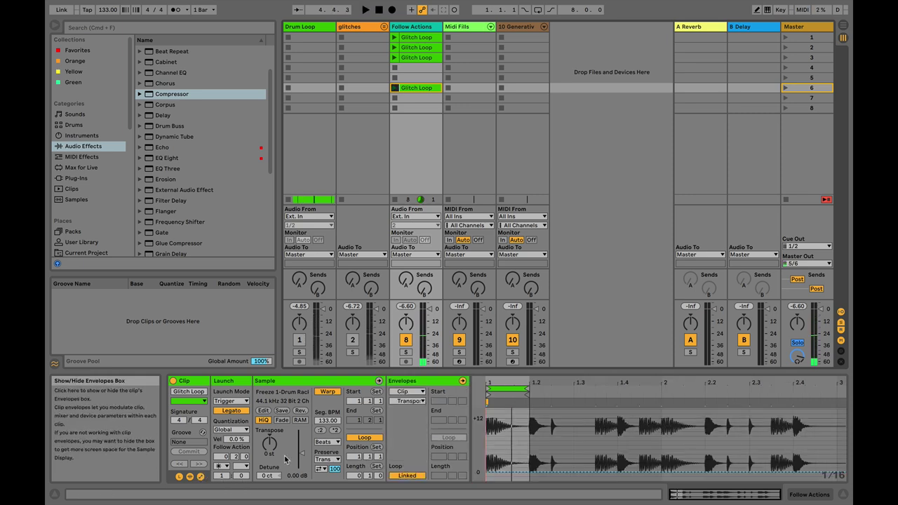
{"action": "left_click", "coordinate": [408, 402]}
{"action": "left_click", "coordinate": [409, 402]}
{"action": "left_click", "coordinate": [409, 402]}
{"action": "left_click", "coordinate": [409, 402]}
{"action": "left_click", "coordinate": [409, 402]}
{"action": "left_click", "coordinate": [409, 402]}
{"action": "left_click", "coordinate": [409, 402]}
{"action": "left_click", "coordinate": [414, 417]}
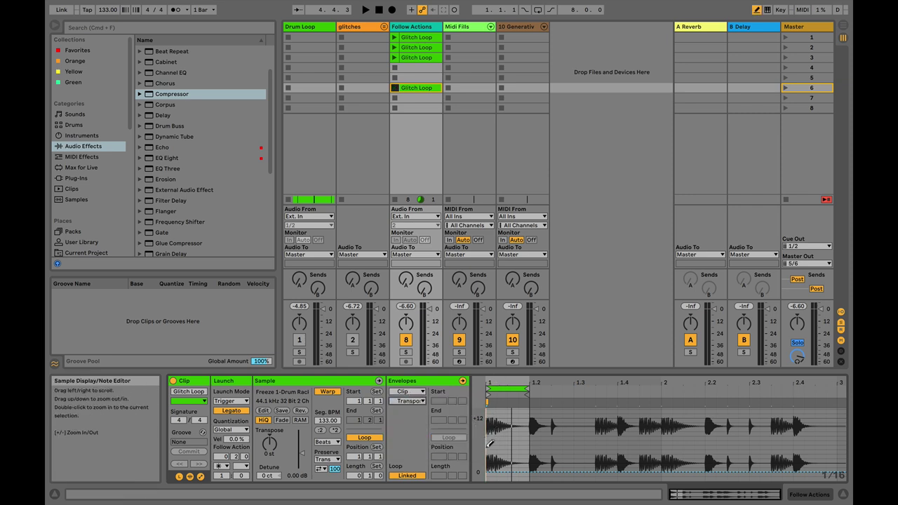
{"action": "left_click_drag", "start_coordinate": [497, 460], "coordinate": [531, 406]}
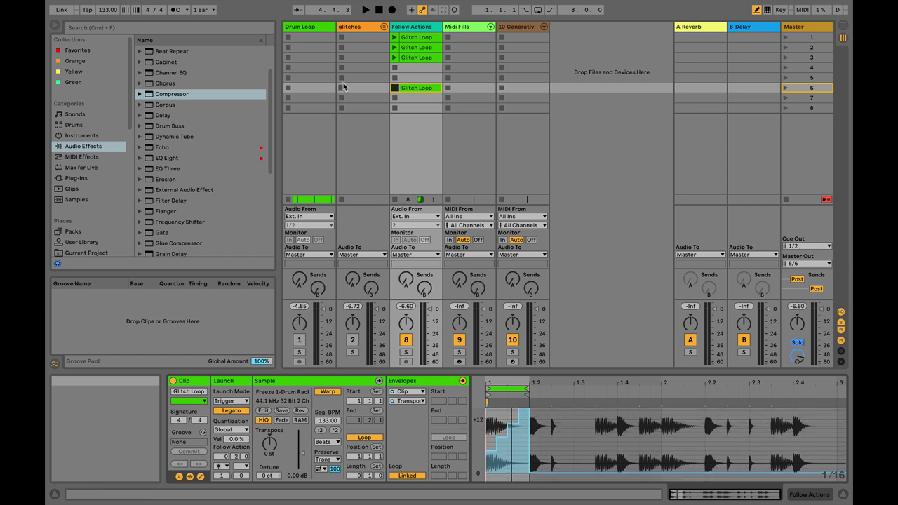
{"action": "key", "text": "space"}
{"action": "left_click_drag", "start_coordinate": [497, 464], "coordinate": [537, 406]}
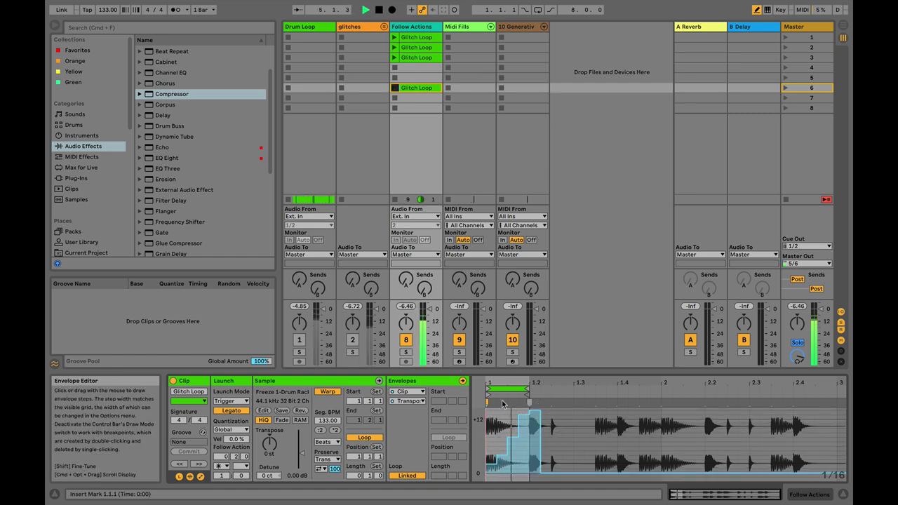
{"action": "key", "text": "space"}
- Unlink the clip's Transposition envelope from its loop and set the envelope's loop length to 0.3.0
{"action": "left_click", "coordinate": [407, 476]}
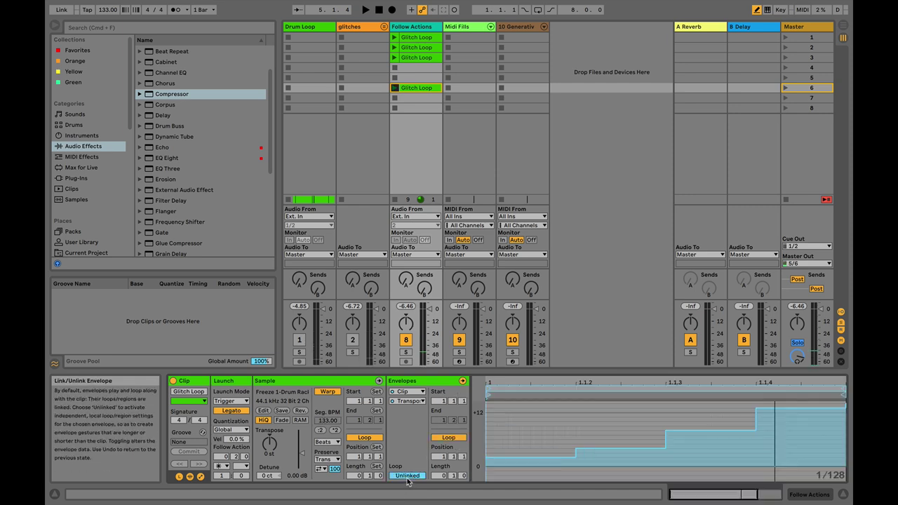
{"action": "left_click", "coordinate": [412, 476]}
{"action": "left_click", "coordinate": [411, 476]}
{"action": "left_click", "coordinate": [411, 475]}
{"action": "left_click", "coordinate": [411, 475]}
{"action": "mouse_move", "coordinate": [844, 389]}
{"action": "left_mouse_down"}
{"action": "mouse_move", "coordinate": [851, 374]}
{"action": "mouse_move", "coordinate": [749, 389]}
{"action": "mouse_move", "coordinate": [850, 398]}
{"action": "mouse_move", "coordinate": [715, 391]}
{"action": "mouse_move", "coordinate": [740, 390]}
{"action": "mouse_move", "coordinate": [728, 389]}
{"action": "mouse_move", "coordinate": [722, 351]}
{"action": "left_mouse_up"}
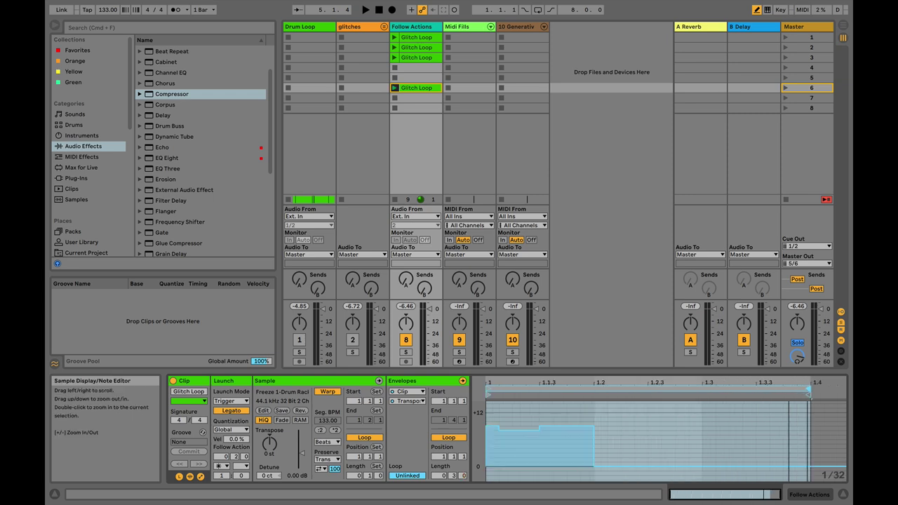
- Redraw the Transposition envelope as rising and falling steps across its three-beat loop, and move the clip to the fourth slot for auditioning
{"action": "mouse_move", "coordinate": [482, 459]}
{"action": "left_mouse_down"}
{"action": "mouse_move", "coordinate": [548, 421]}
{"action": "mouse_move", "coordinate": [588, 447]}
{"action": "mouse_move", "coordinate": [668, 421]}
{"action": "mouse_move", "coordinate": [722, 453]}
{"action": "mouse_move", "coordinate": [806, 414]}
{"action": "left_mouse_up"}
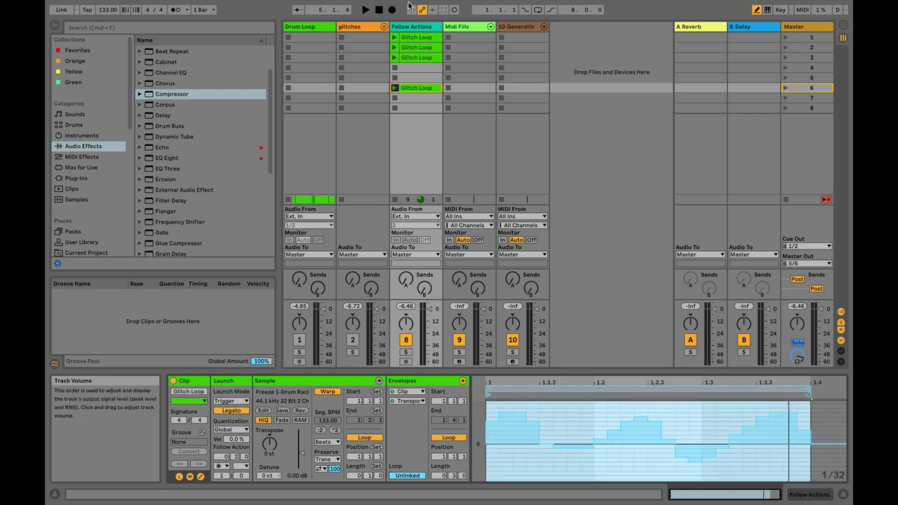
{"action": "left_click", "coordinate": [394, 89]}
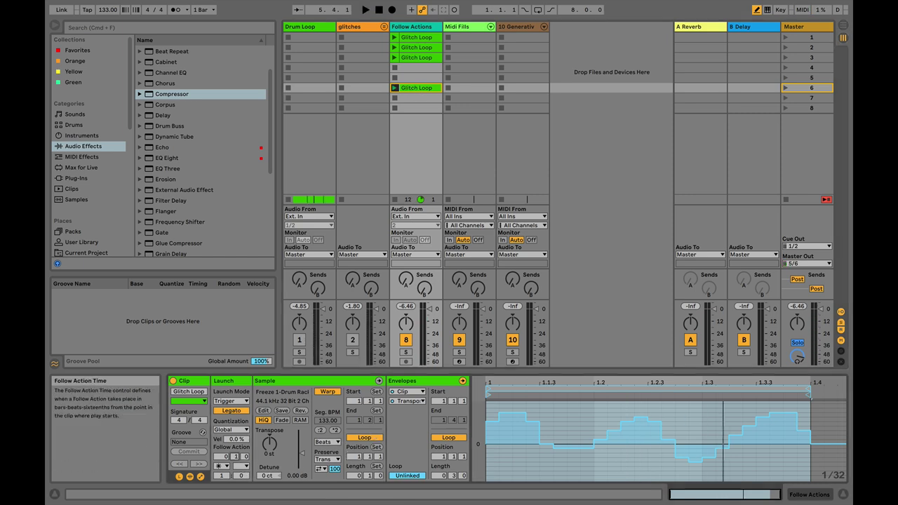
{"action": "left_click_drag", "start_coordinate": [405, 73], "coordinate": [405, 70]}
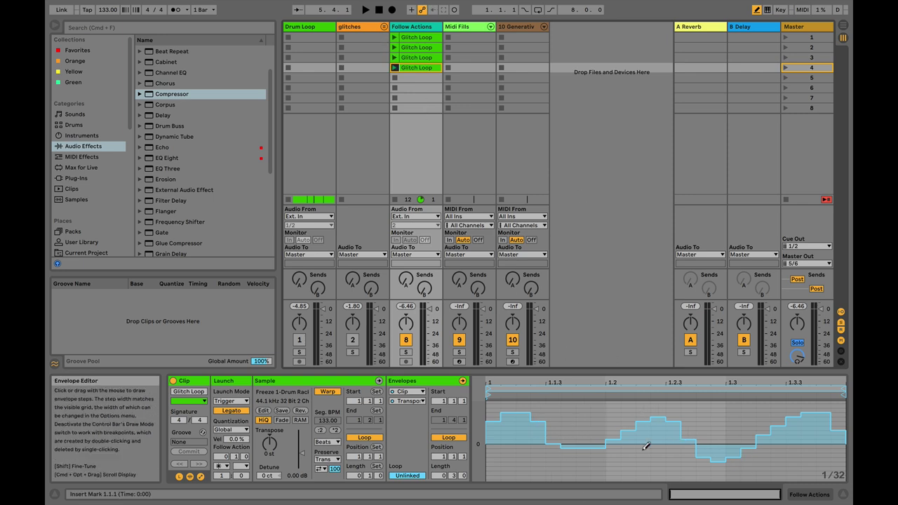
{"action": "left_click", "coordinate": [395, 37]}
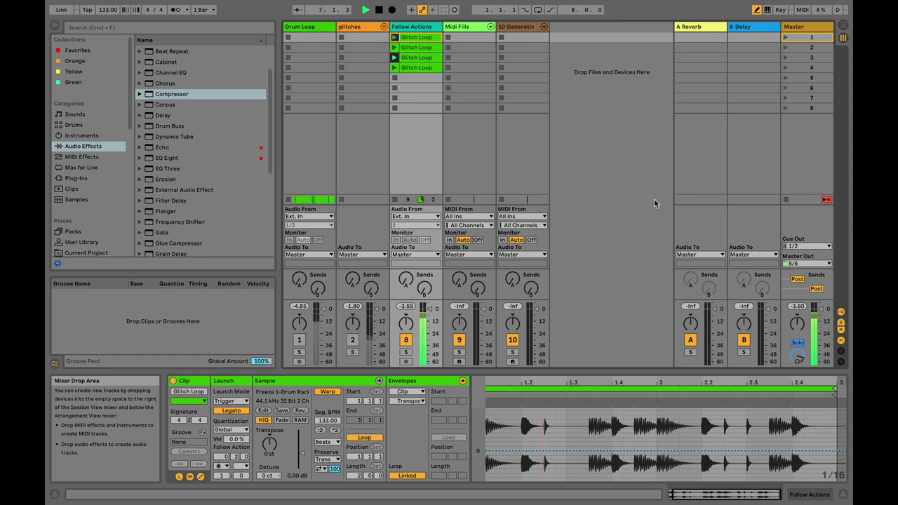
- Copy the first Glitch Loop clip into the fifth slot of the Follow Actions track
{"action": "right_click", "coordinate": [417, 40]}
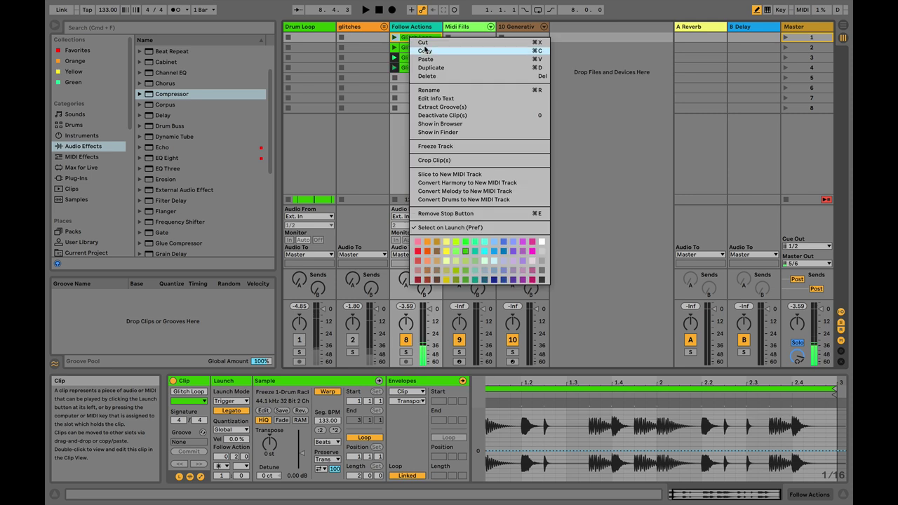
{"action": "left_click", "coordinate": [425, 47]}
{"action": "right_click", "coordinate": [413, 81]}
{"action": "left_click", "coordinate": [431, 84]}
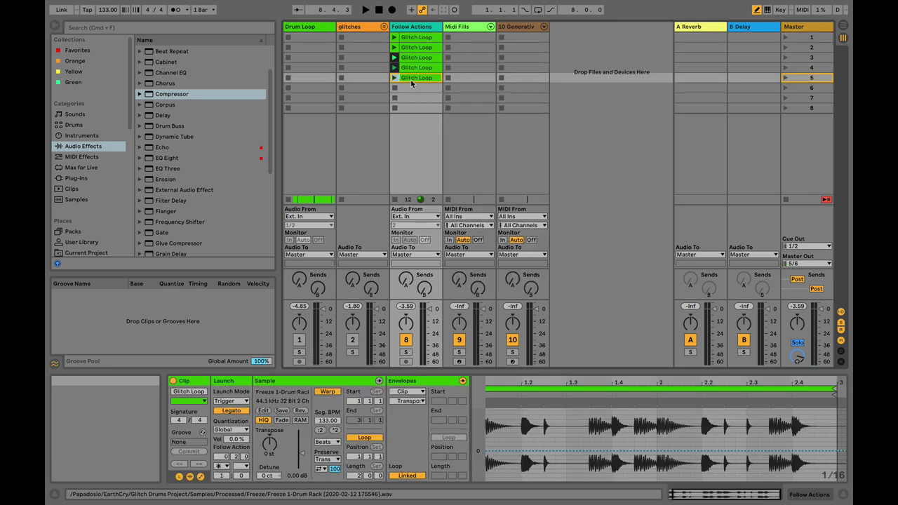
- Set the fifth clip's warp mode to Texture and its loop to start at 1.4.1 with a length of 0.1.2
{"action": "left_click", "coordinate": [327, 442]}
{"action": "left_click", "coordinate": [327, 468]}
{"action": "left_click", "coordinate": [328, 442]}
{"action": "left_click", "coordinate": [329, 467]}
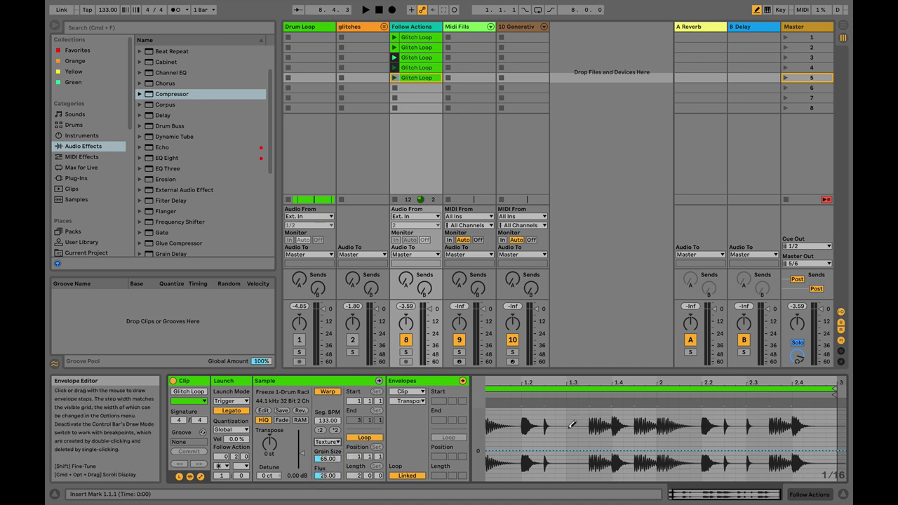
{"action": "left_click_drag", "start_coordinate": [487, 388], "coordinate": [620, 394]}
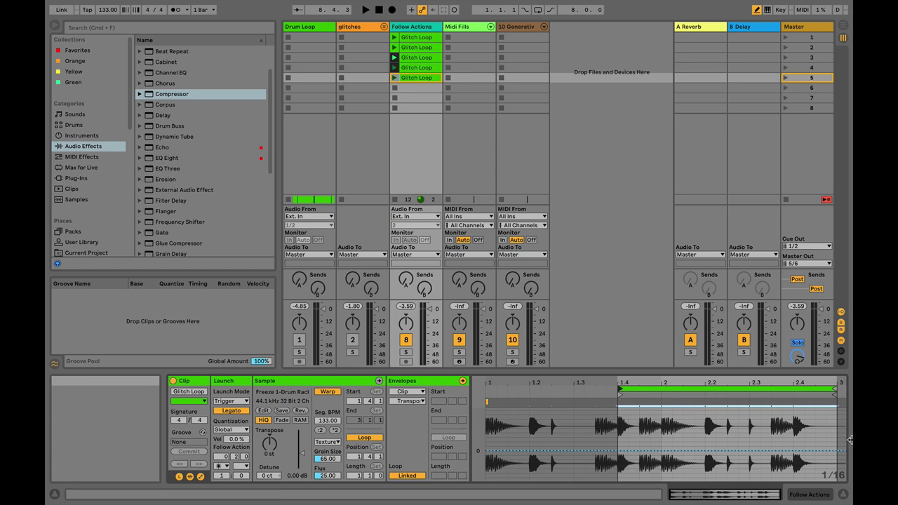
{"action": "left_click_drag", "start_coordinate": [835, 389], "coordinate": [668, 400]}
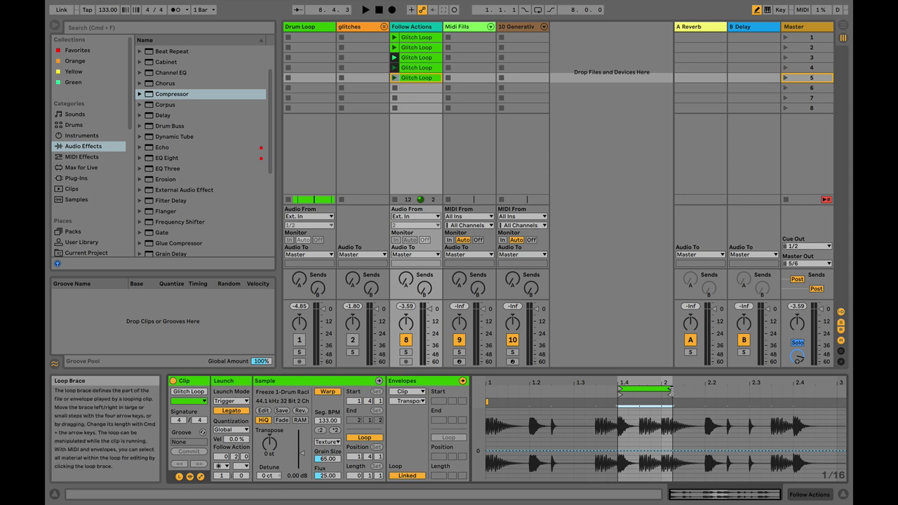
{"action": "left_click_drag", "start_coordinate": [671, 389], "coordinate": [681, 390]}
{"action": "left_click", "coordinate": [663, 388]}
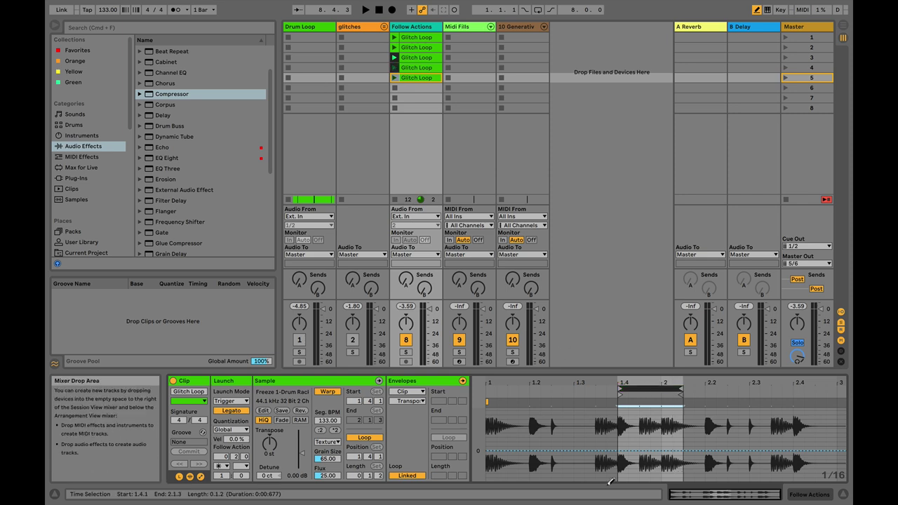
- Unlink the fifth clip's Grain Size envelope and loop it from 1.1.1 with a length of 4.0.0
{"action": "left_click", "coordinate": [419, 401]}
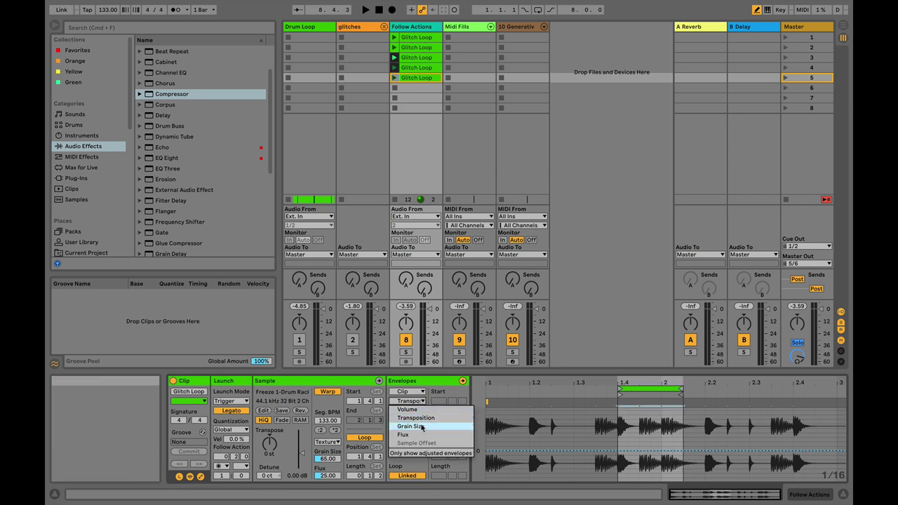
{"action": "left_click", "coordinate": [421, 426]}
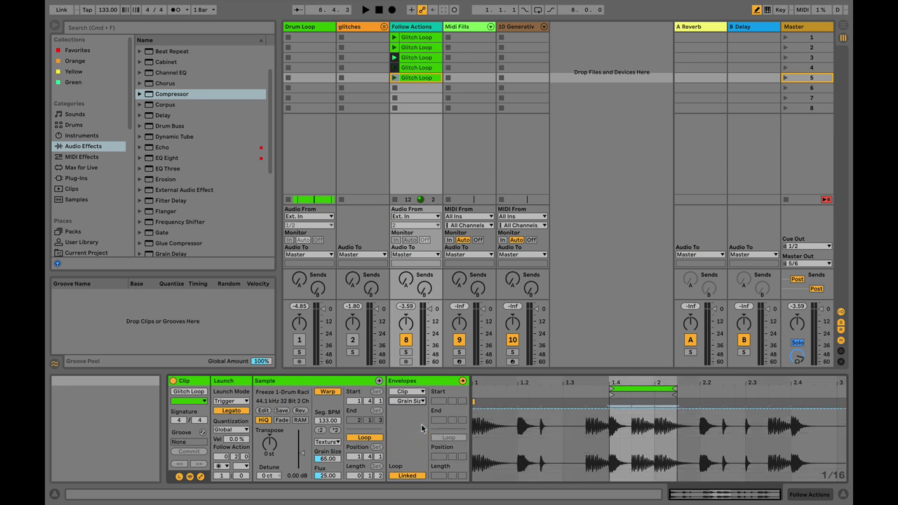
{"action": "left_click", "coordinate": [413, 477]}
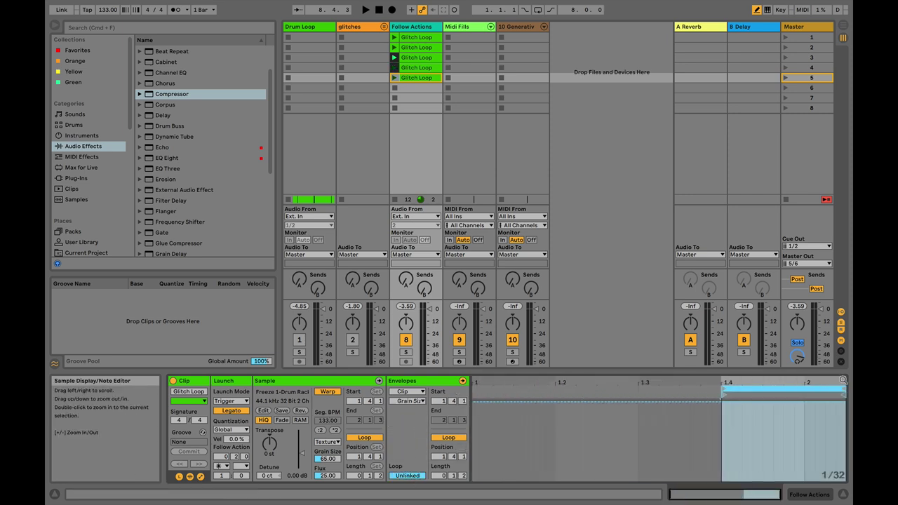
{"action": "left_click_drag", "start_coordinate": [727, 391], "coordinate": [475, 394]}
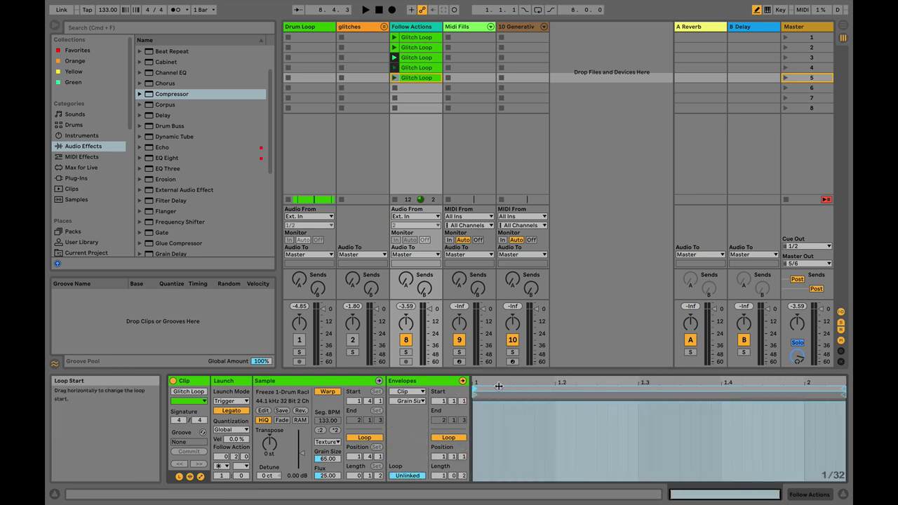
{"action": "left_click_drag", "start_coordinate": [443, 476], "coordinate": [442, 449]}
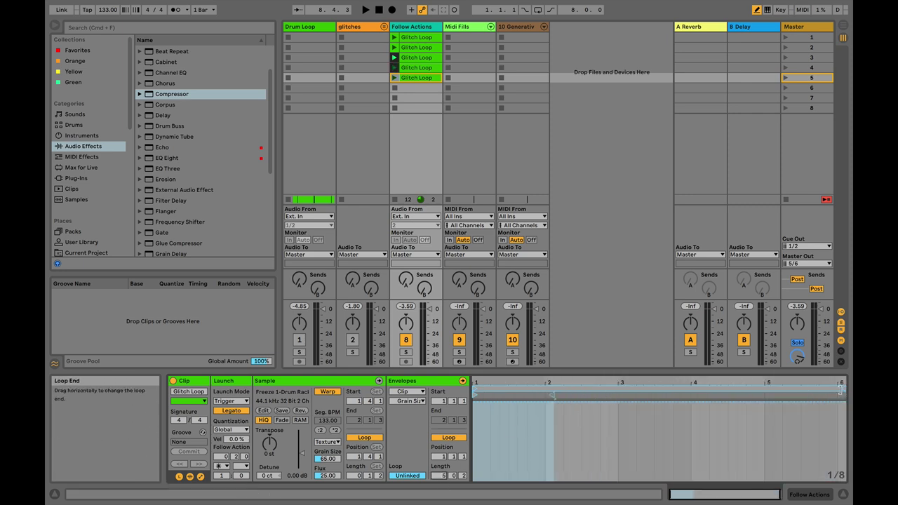
{"action": "key", "text": "Return"}
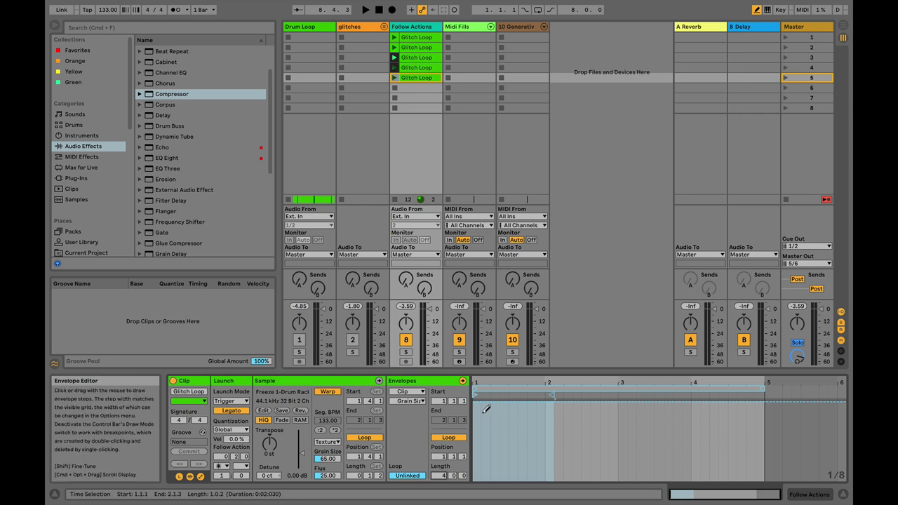
- Shape the Grain Size envelope with breakpoints rising from the minimum at bar 1 to the maximum at bar 3, then sloping down
{"action": "key", "text": "b"}
{"action": "mouse_move", "coordinate": [478, 403]}
{"action": "left_mouse_down"}
{"action": "mouse_move", "coordinate": [471, 457]}
{"action": "mouse_move", "coordinate": [571, 462]}
{"action": "mouse_move", "coordinate": [626, 481]}
{"action": "left_mouse_up"}
{"action": "scroll", "coordinate": [651, 473], "scroll_direction": "right", "scroll_amount": 3}
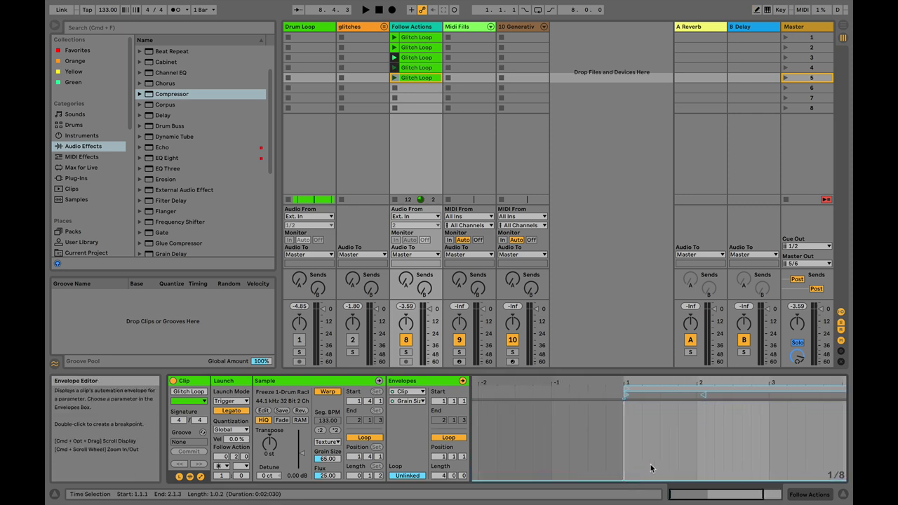
{"action": "left_click_drag", "start_coordinate": [702, 481], "coordinate": [728, 402]}
{"action": "scroll", "coordinate": [780, 453], "scroll_direction": "right", "scroll_amount": 2}
{"action": "left_click_drag", "start_coordinate": [800, 402], "coordinate": [837, 445]}
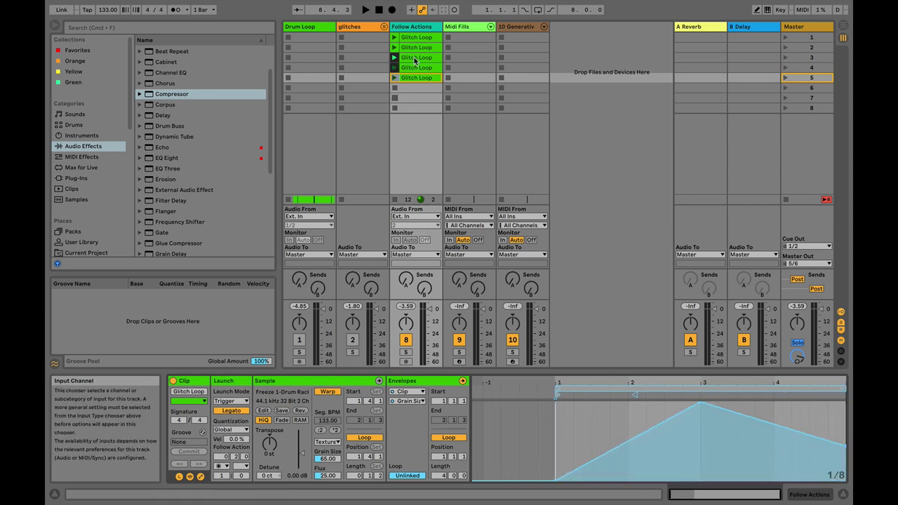
- Move the fifth-slot clip to the sixth slot, play it on its own, and set its transposition to 19 st
{"action": "left_click_drag", "start_coordinate": [413, 78], "coordinate": [409, 90]}
{"action": "left_click", "coordinate": [394, 87]}
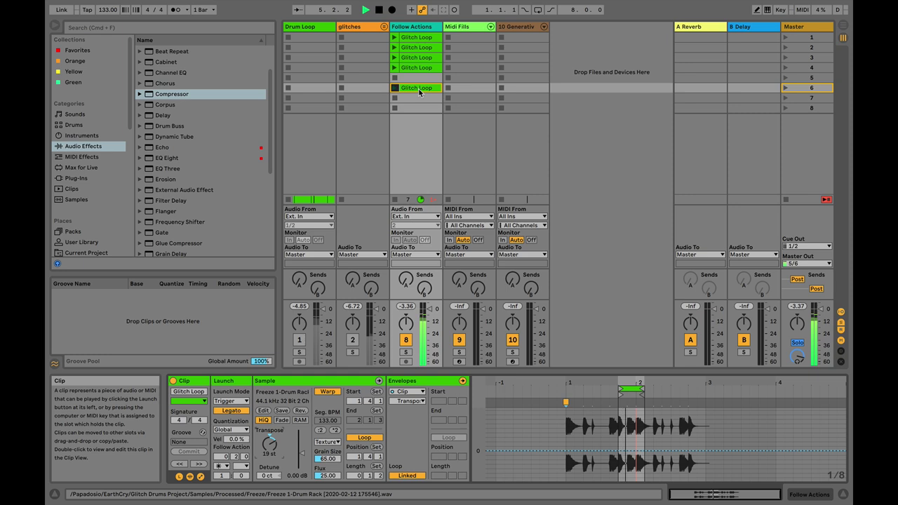
{"action": "left_click", "coordinate": [496, 418]}
- Reshape the clip's Grain Size envelope with peaks near bar 2 and beat 4.3 and a dip near bar 4
{"action": "left_click", "coordinate": [407, 401]}
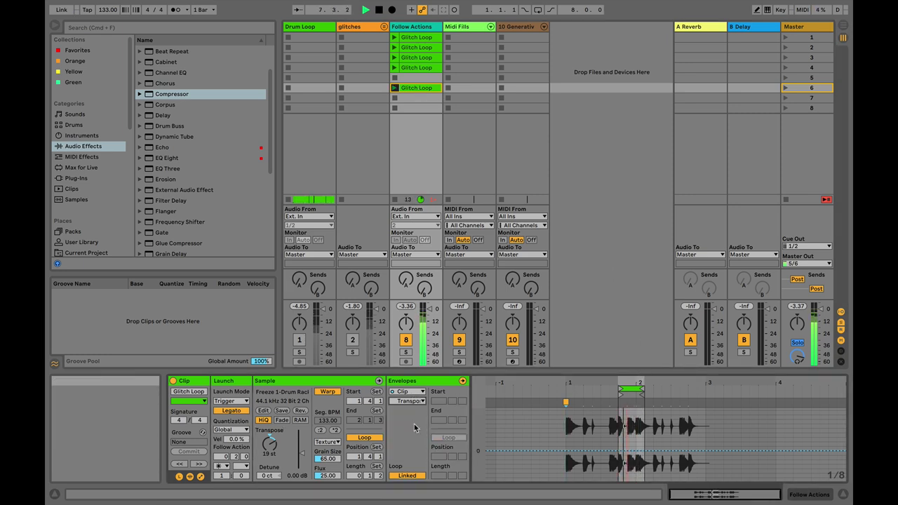
{"action": "left_click", "coordinate": [431, 425]}
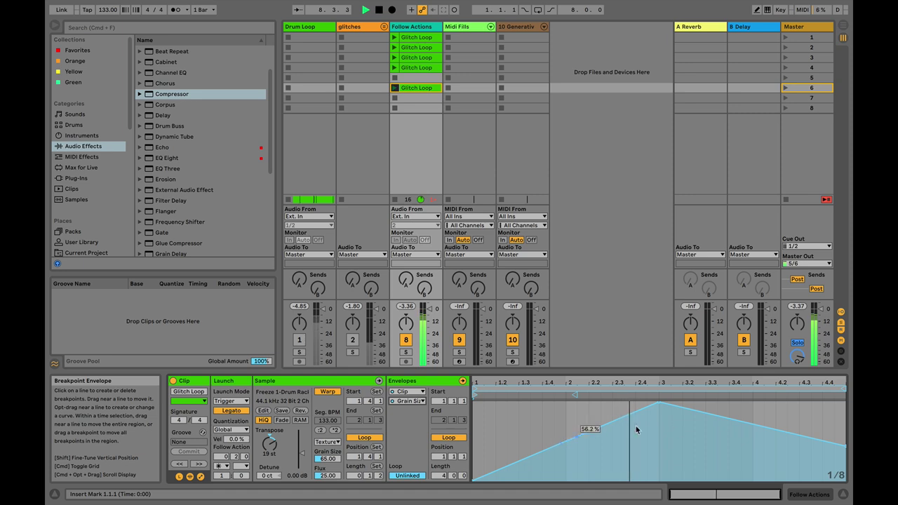
{"action": "left_click_drag", "start_coordinate": [775, 435], "coordinate": [732, 460]}
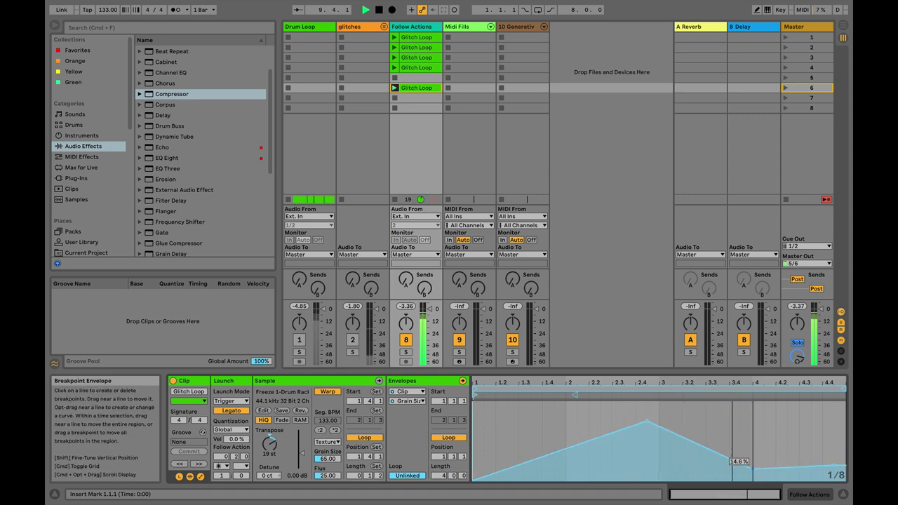
{"action": "left_click_drag", "start_coordinate": [786, 470], "coordinate": [812, 402]}
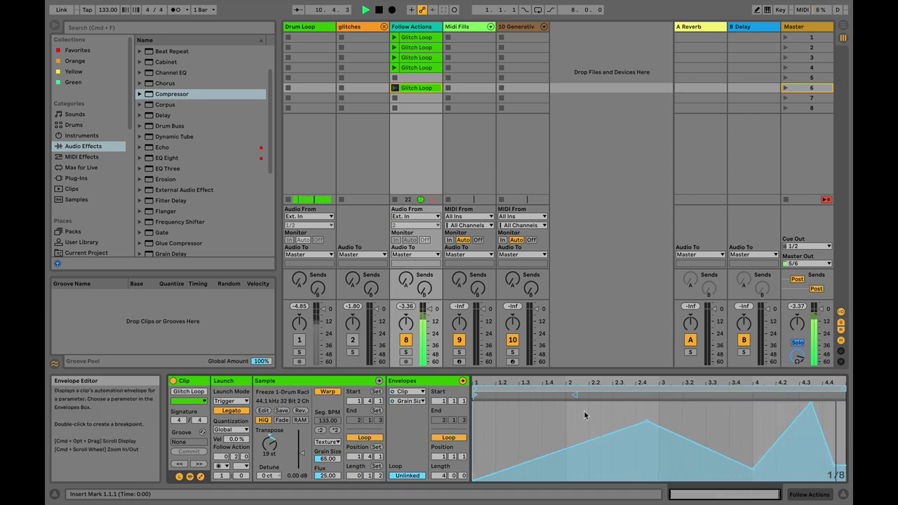
{"action": "left_click_drag", "start_coordinate": [571, 448], "coordinate": [574, 400]}
- Stop playback, move the clip back to the fifth slot, and audition the follow actions from the first clip
{"action": "key", "text": "space"}
{"action": "left_click_drag", "start_coordinate": [419, 88], "coordinate": [418, 77]}
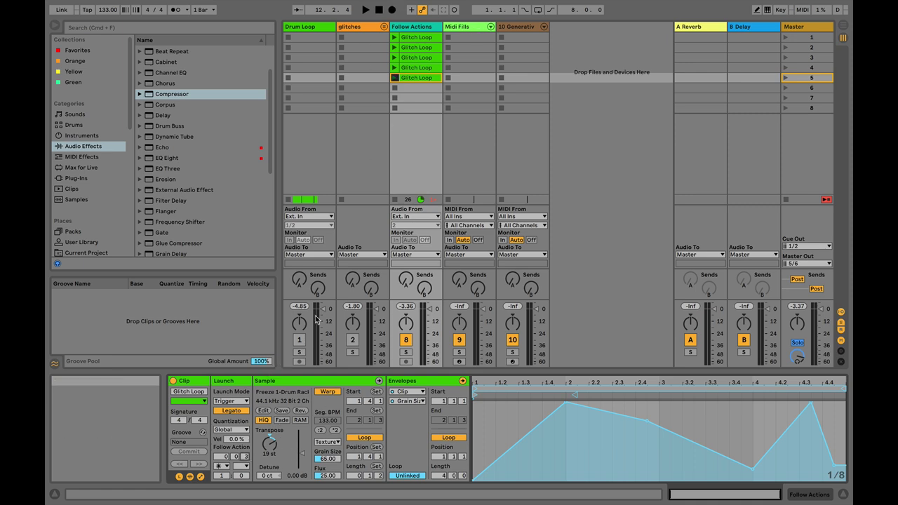
{"action": "left_click", "coordinate": [395, 37]}
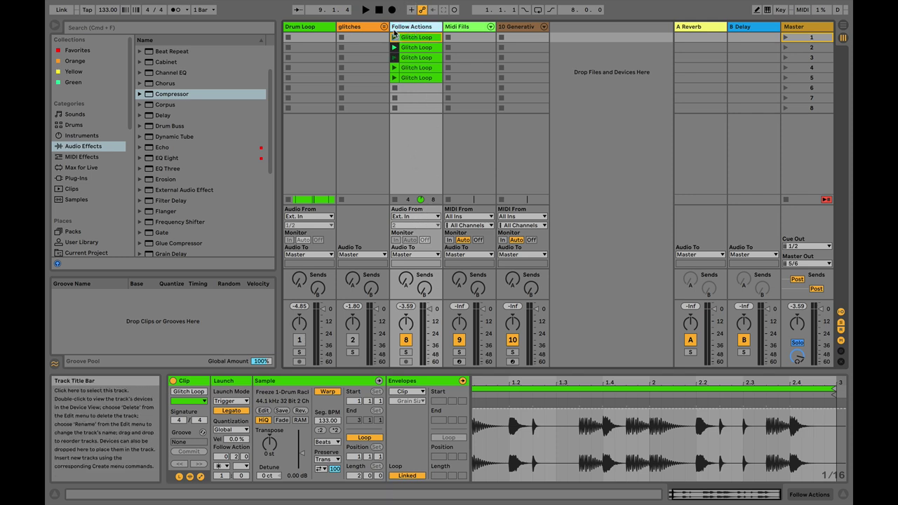
- Switch to the Arrangement View and insert a new audio track below the glitches group
{"action": "key", "text": "Tab"}
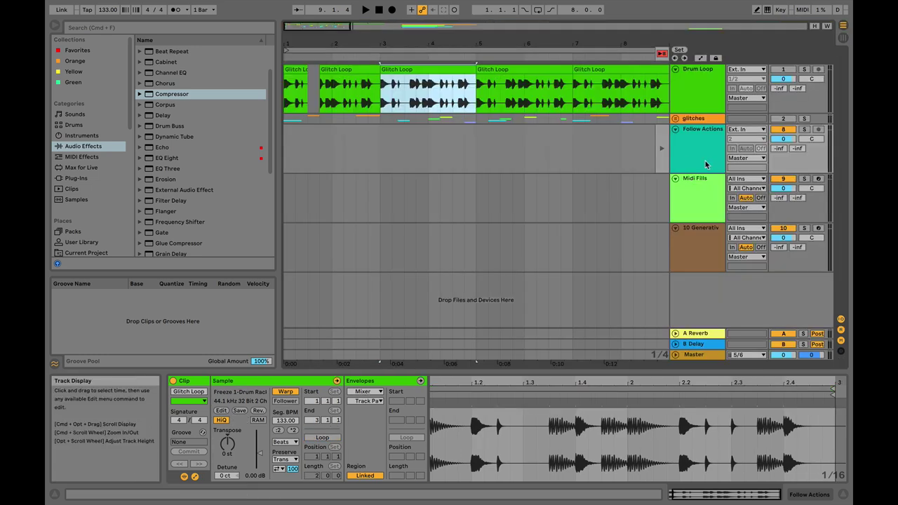
{"action": "scroll", "coordinate": [705, 151], "scroll_direction": "down", "scroll_amount": 5}
{"action": "scroll", "coordinate": [705, 161], "scroll_direction": "up", "scroll_amount": 5}
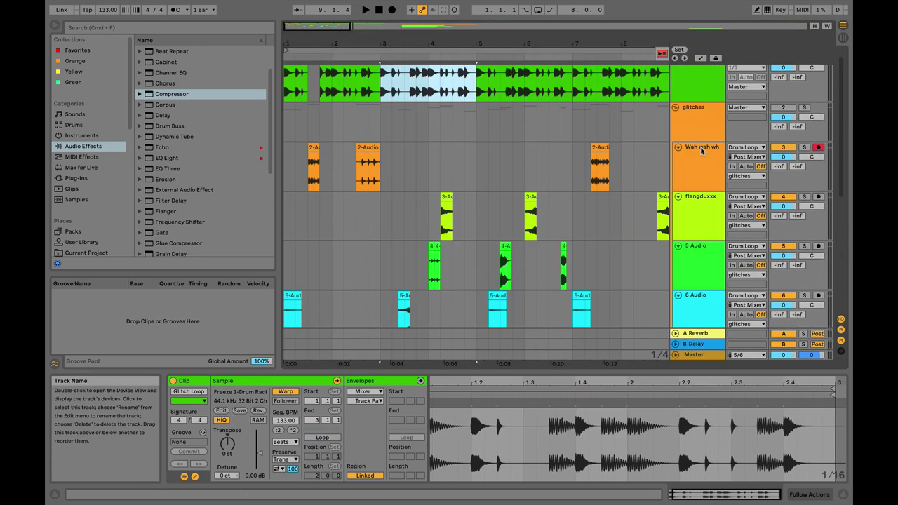
{"action": "right_click", "coordinate": [700, 132]}
{"action": "left_click", "coordinate": [733, 197]}
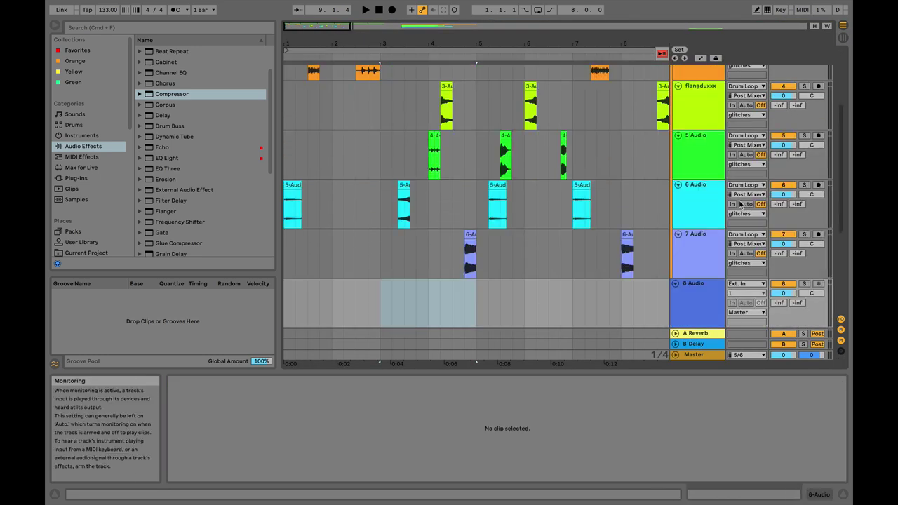
{"action": "left_click", "coordinate": [696, 298]}
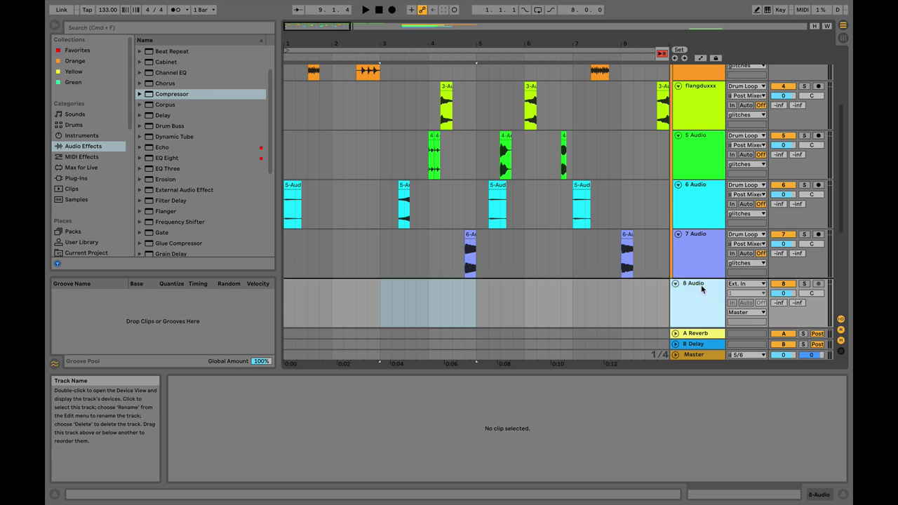
- Put the new audio track in the glitches group, set its input to Follow Actions post mixer, and arm it
{"action": "left_click_drag", "start_coordinate": [702, 279], "coordinate": [700, 277]}
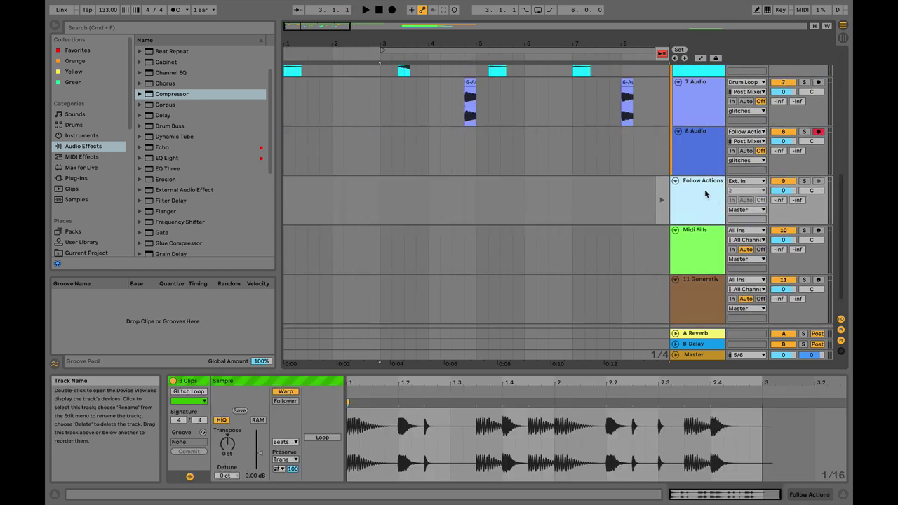
{"action": "left_click", "coordinate": [695, 150]}
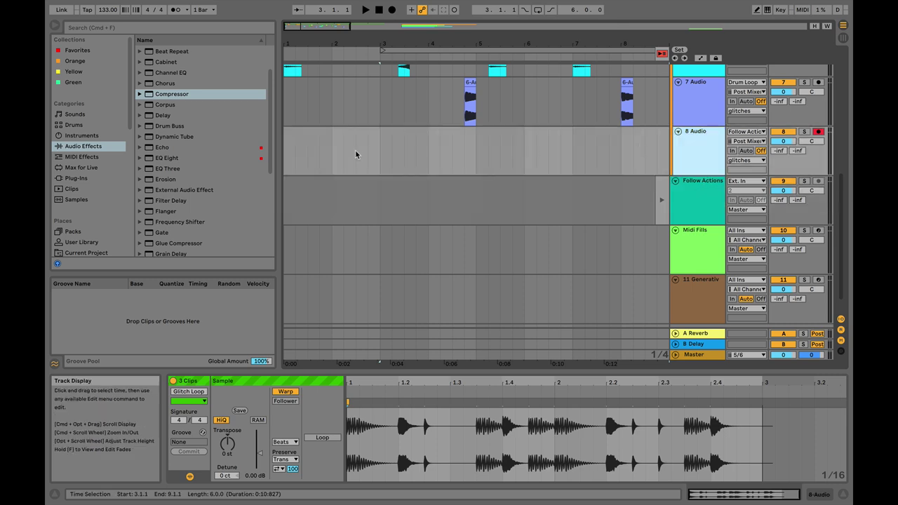
- Record the randomly triggered Follow Actions loops onto the 8 Audio track from bar 1 to about bar 8
{"action": "left_click", "coordinate": [286, 151]}
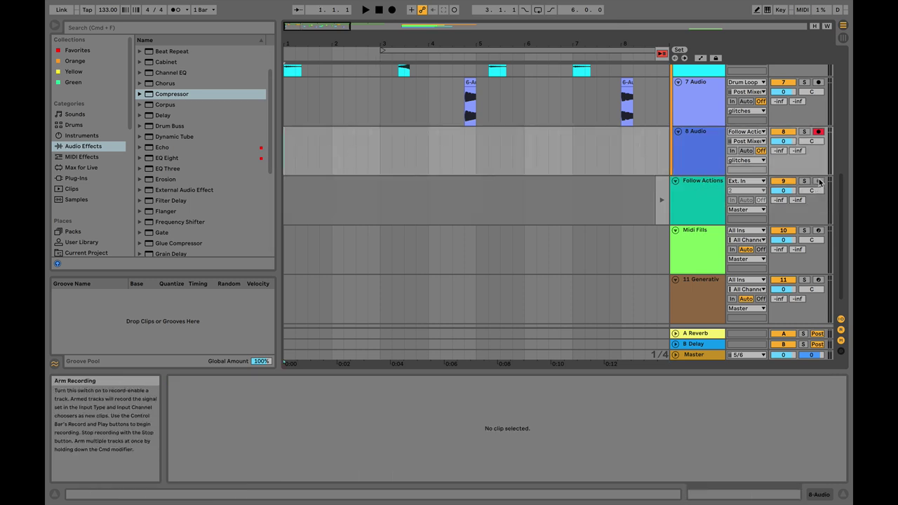
{"action": "scroll", "coordinate": [575, 140], "scroll_direction": "down", "scroll_amount": 1}
{"action": "scroll", "coordinate": [788, 103], "scroll_direction": "up", "scroll_amount": 10}
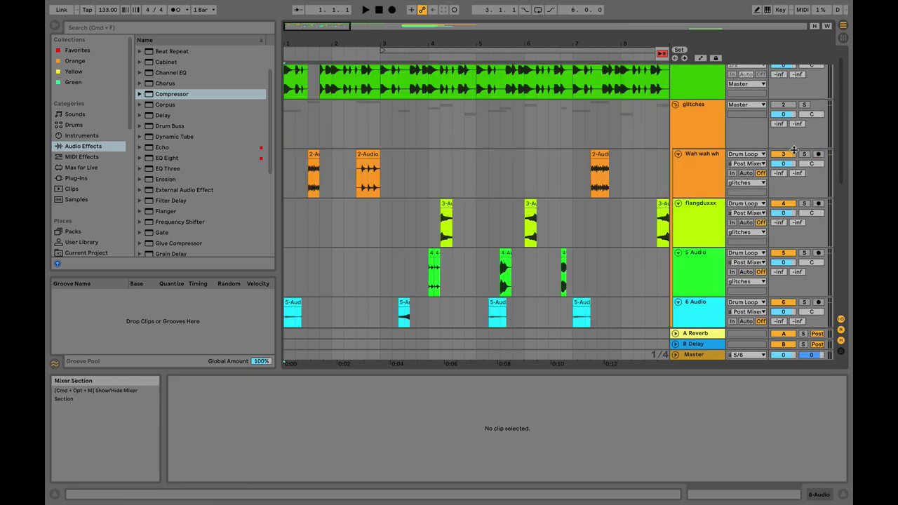
{"action": "scroll", "coordinate": [686, 184], "scroll_direction": "down", "scroll_amount": 10}
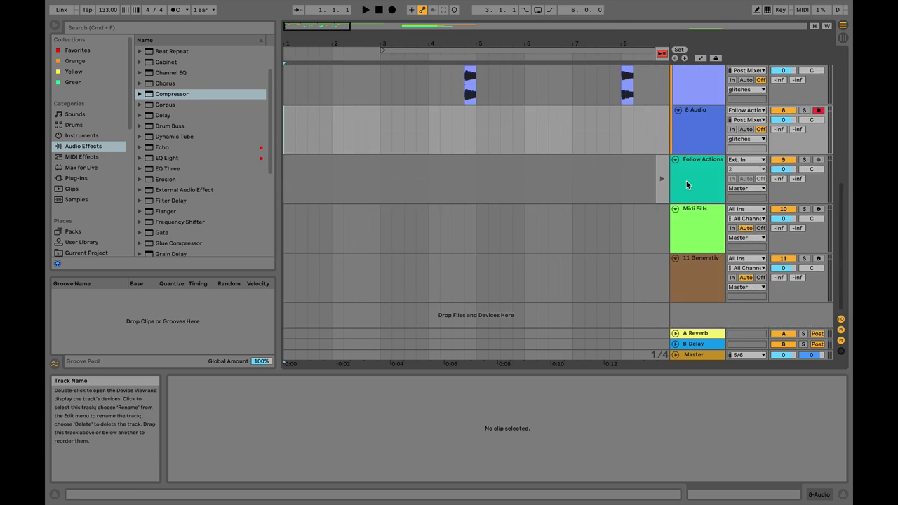
{"action": "left_click", "coordinate": [392, 10]}
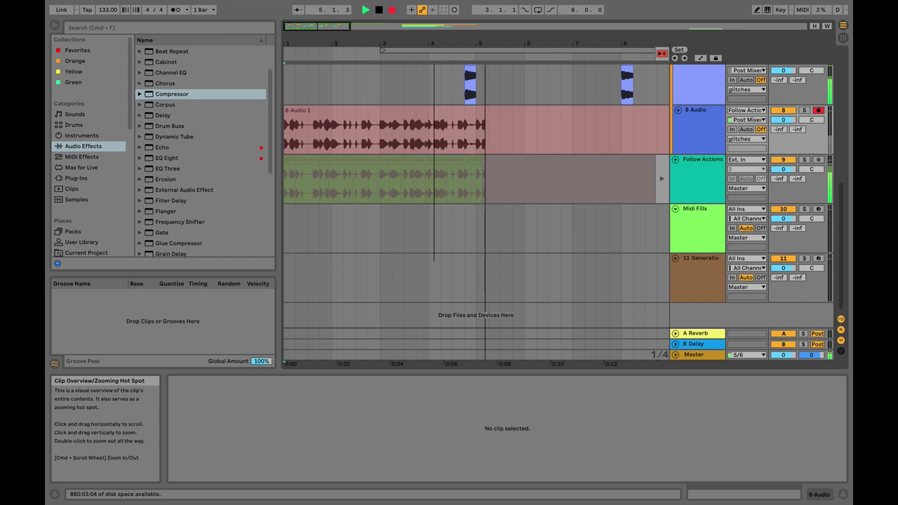
{"action": "left_click", "coordinate": [378, 10]}
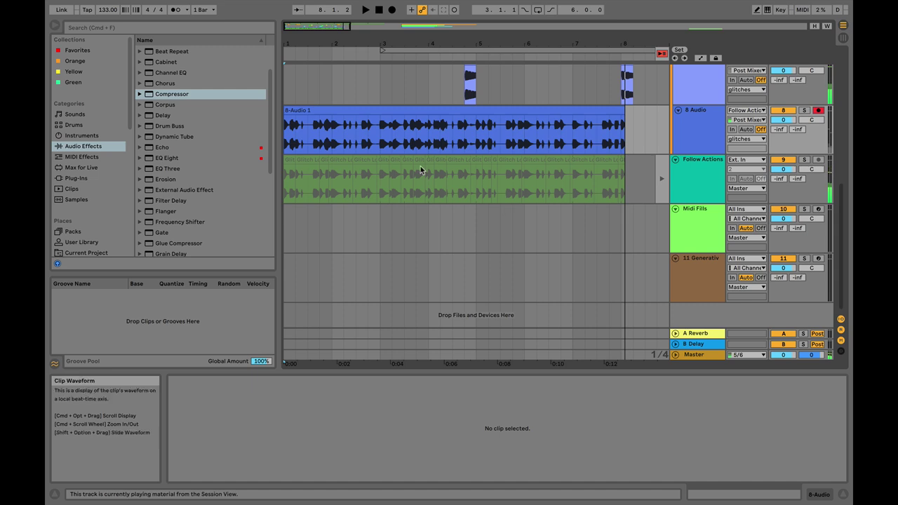
{"action": "left_click_drag", "start_coordinate": [320, 39], "coordinate": [450, 67]}
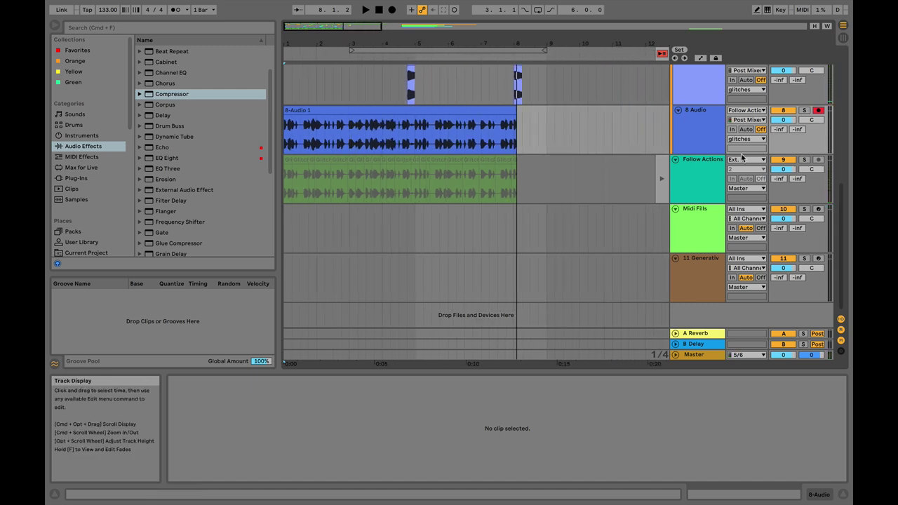
{"action": "left_click", "coordinate": [708, 165]}
{"action": "left_click", "coordinate": [699, 126]}
{"action": "left_click", "coordinate": [692, 178]}
{"action": "left_click", "coordinate": [695, 135]}
{"action": "left_click", "coordinate": [700, 176]}
{"action": "left_click", "coordinate": [692, 134]}
{"action": "left_click", "coordinate": [698, 176]}
{"action": "left_click", "coordinate": [692, 137]}
{"action": "left_click", "coordinate": [693, 172]}
{"action": "left_click", "coordinate": [694, 140]}
{"action": "left_click", "coordinate": [700, 173]}
{"action": "left_click", "coordinate": [704, 134]}
{"action": "left_click", "coordinate": [698, 170]}
{"action": "left_click", "coordinate": [702, 137]}
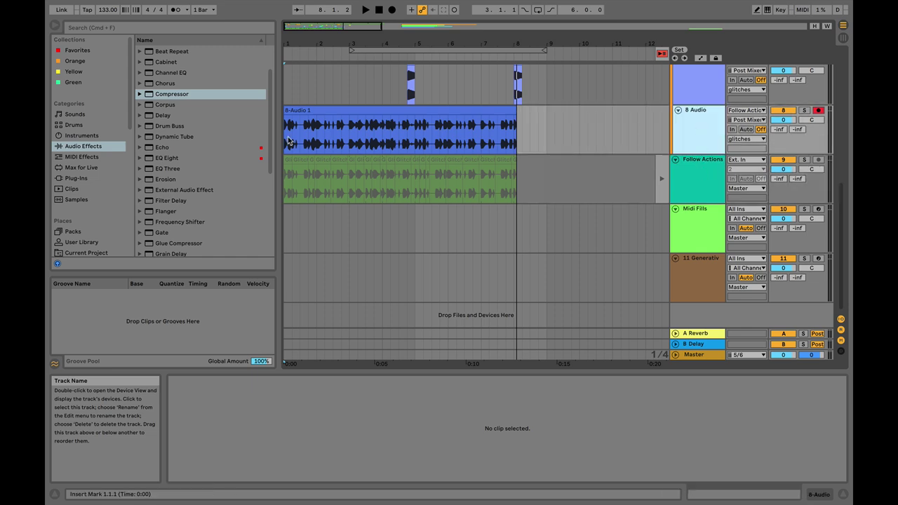
- Delete all the clips recorded in the Arrangement on the Follow Actions track
{"action": "left_click_drag", "start_coordinate": [596, 184], "coordinate": [339, 189]}
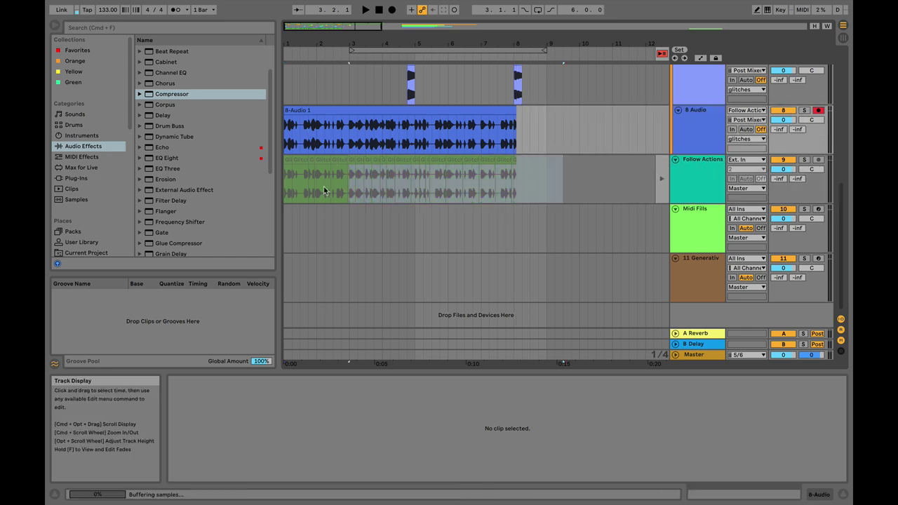
{"action": "left_click", "coordinate": [289, 184]}
{"action": "key", "text": "Delete"}
- Move the recorded clip along the 8 Audio track so that it starts at bar 13, where the drum loops end
{"action": "left_click", "coordinate": [300, 110]}
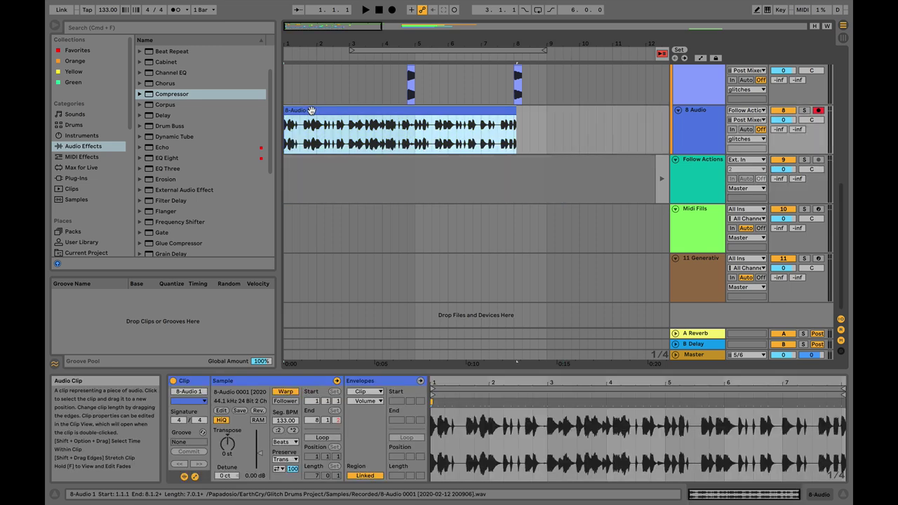
{"action": "left_click_drag", "start_coordinate": [299, 110], "coordinate": [647, 137]}
{"action": "scroll", "coordinate": [554, 134], "scroll_direction": "right", "scroll_amount": 2}
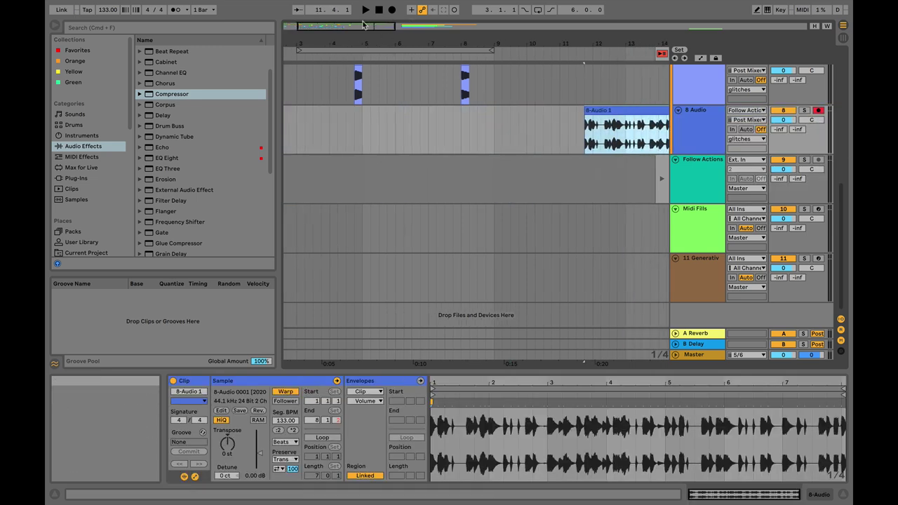
{"action": "scroll", "coordinate": [500, 133], "scroll_direction": "down", "scroll_amount": 2}
{"action": "scroll", "coordinate": [341, 112], "scroll_direction": "down", "scroll_amount": 1}
{"action": "scroll", "coordinate": [339, 107], "scroll_direction": "up", "scroll_amount": 5}
{"action": "scroll", "coordinate": [357, 108], "scroll_direction": "down", "scroll_amount": 3}
{"action": "scroll", "coordinate": [404, 111], "scroll_direction": "up", "scroll_amount": 3}
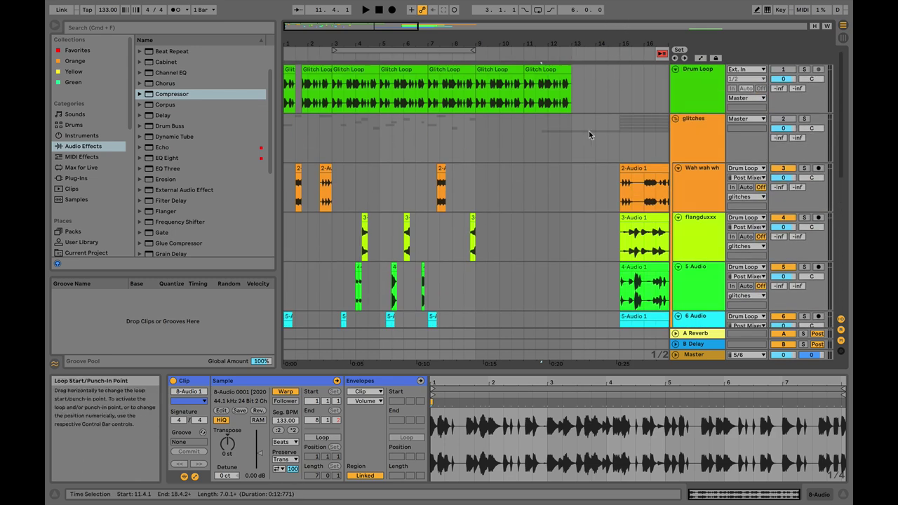
{"action": "scroll", "coordinate": [582, 155], "scroll_direction": "down", "scroll_amount": 5}
{"action": "left_click_drag", "start_coordinate": [574, 110], "coordinate": [604, 112]}
{"action": "scroll", "coordinate": [611, 109], "scroll_direction": "up", "scroll_amount": 5}
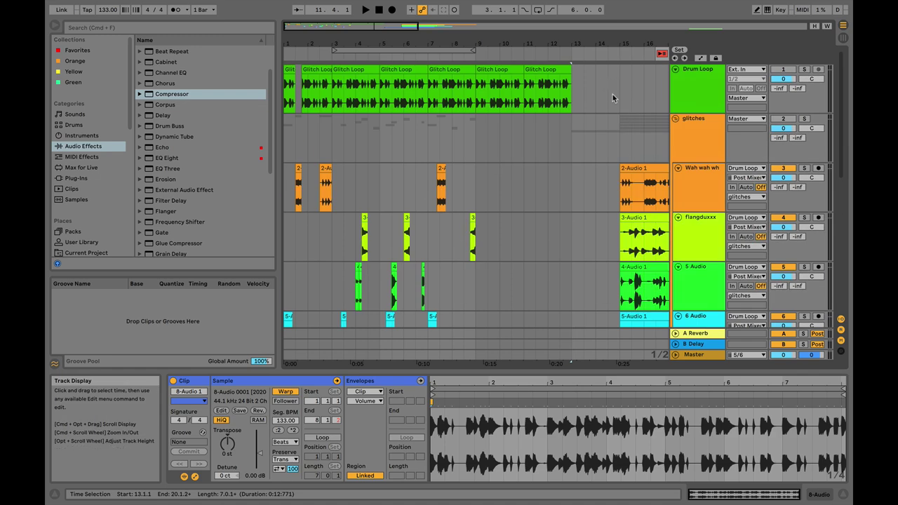
- Move the six-bar Arrangement loop region back to start at bar 1
{"action": "left_click_drag", "start_coordinate": [343, 50], "coordinate": [296, 50]}
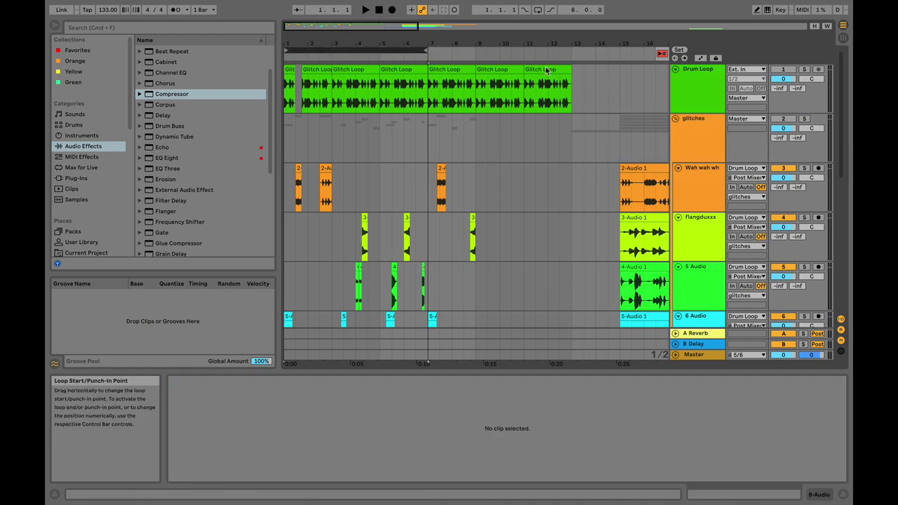
{"action": "scroll", "coordinate": [583, 162], "scroll_direction": "down", "scroll_amount": 1}
{"action": "scroll", "coordinate": [582, 163], "scroll_direction": "down", "scroll_amount": 2}
{"action": "scroll", "coordinate": [575, 107], "scroll_direction": "up", "scroll_amount": 2}
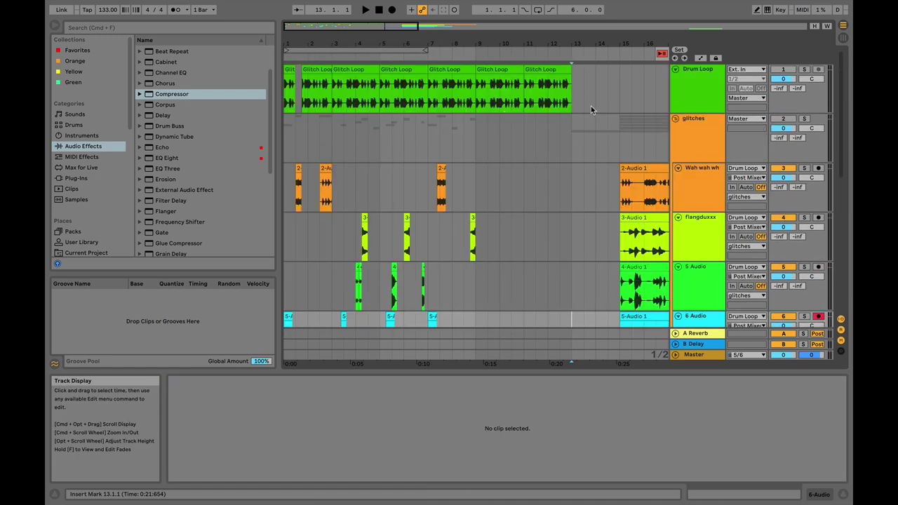
- Insert eight bars of silence at bar 13 to separate the edited section from the recorded source clips
{"action": "left_click", "coordinate": [575, 239]}
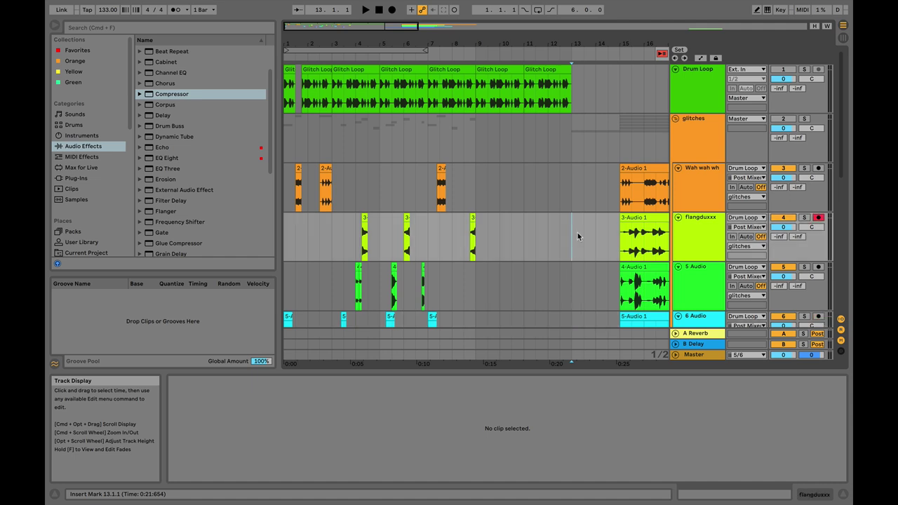
{"action": "mouse_move", "coordinate": [193, 1]}
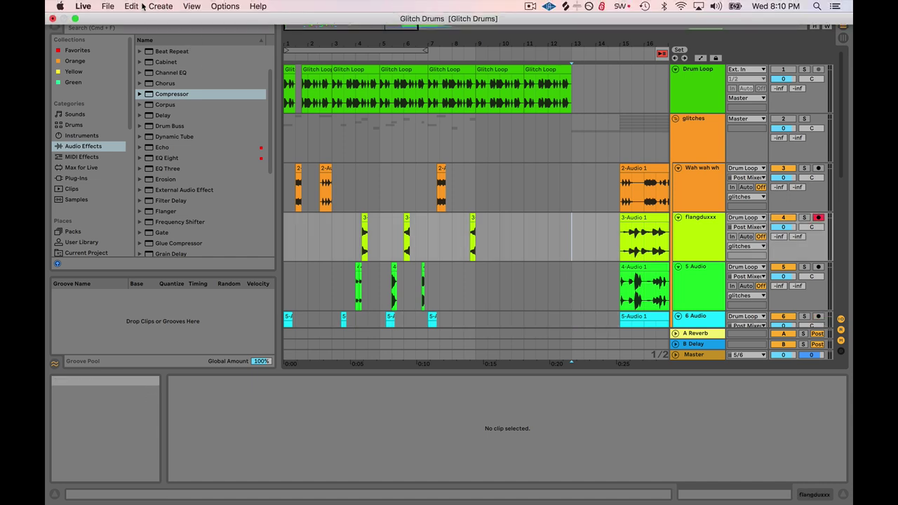
{"action": "left_click", "coordinate": [132, 7]}
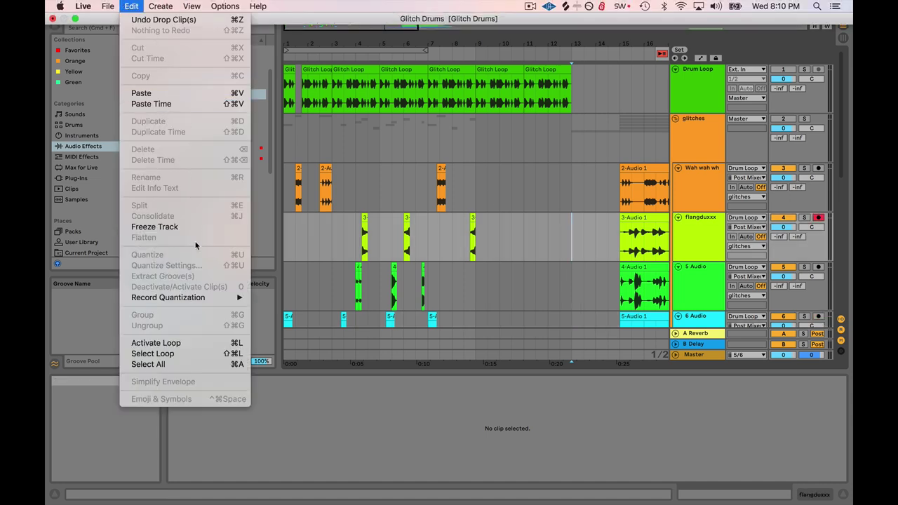
{"action": "mouse_move", "coordinate": [168, 4]}
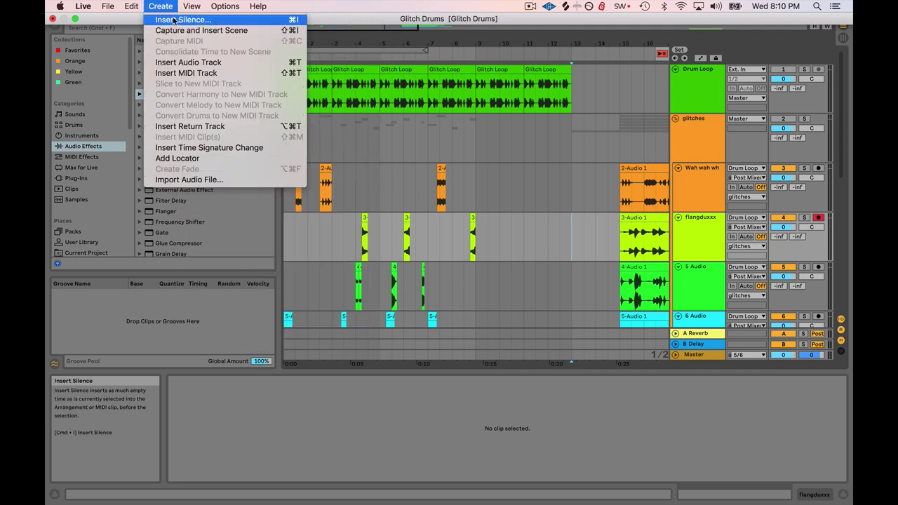
{"action": "left_click", "coordinate": [169, 5]}
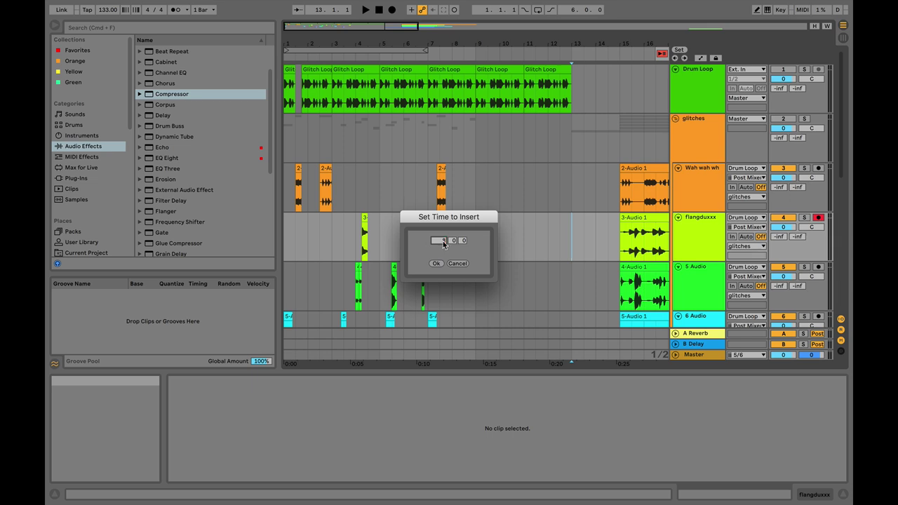
{"action": "key", "text": "Return"}
- Examine the source clips and short edits laid out across the glitch tracks
{"action": "scroll", "coordinate": [592, 238], "scroll_direction": "right", "scroll_amount": 2}
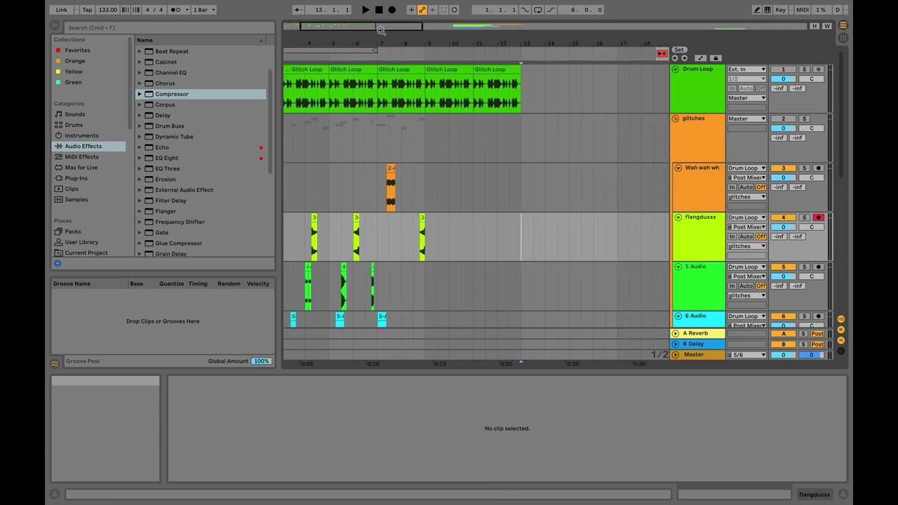
{"action": "left_click_drag", "start_coordinate": [381, 31], "coordinate": [620, 59]}
{"action": "scroll", "coordinate": [486, 252], "scroll_direction": "down", "scroll_amount": 1}
{"action": "scroll", "coordinate": [485, 249], "scroll_direction": "down", "scroll_amount": 1}
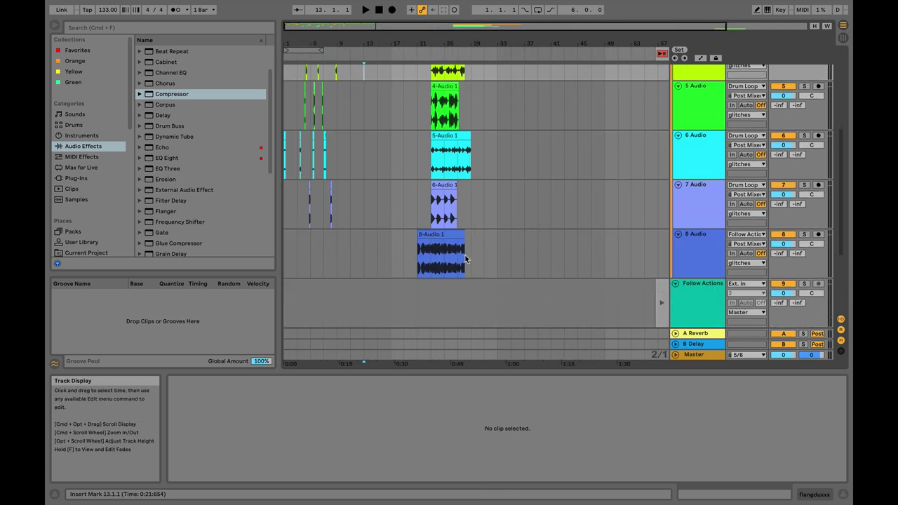
{"action": "scroll", "coordinate": [449, 246], "scroll_direction": "up", "scroll_amount": 3}
{"action": "scroll", "coordinate": [447, 239], "scroll_direction": "down", "scroll_amount": 5}
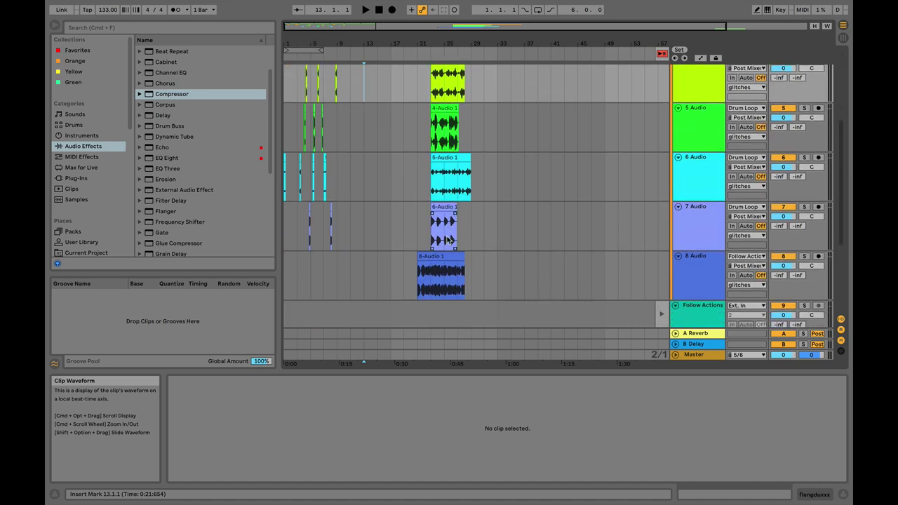
{"action": "scroll", "coordinate": [416, 154], "scroll_direction": "up", "scroll_amount": 5}
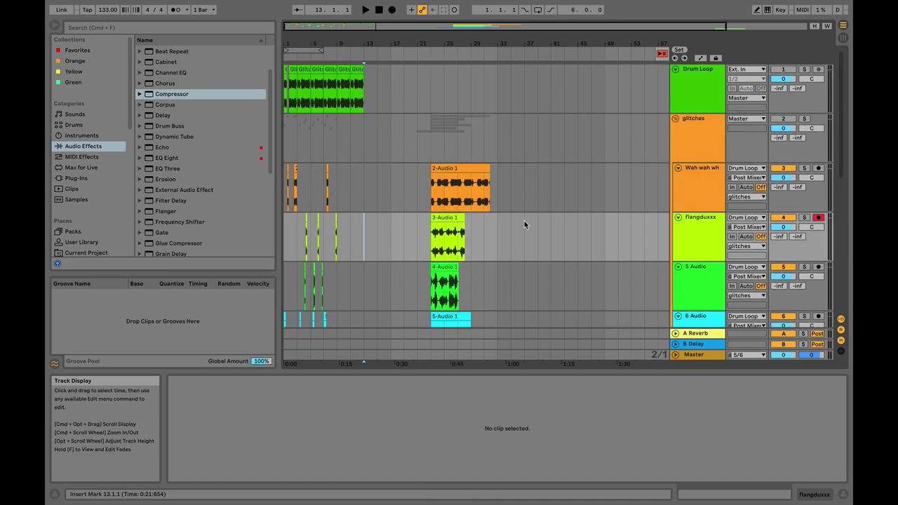
{"action": "scroll", "coordinate": [480, 200], "scroll_direction": "down", "scroll_amount": 4}
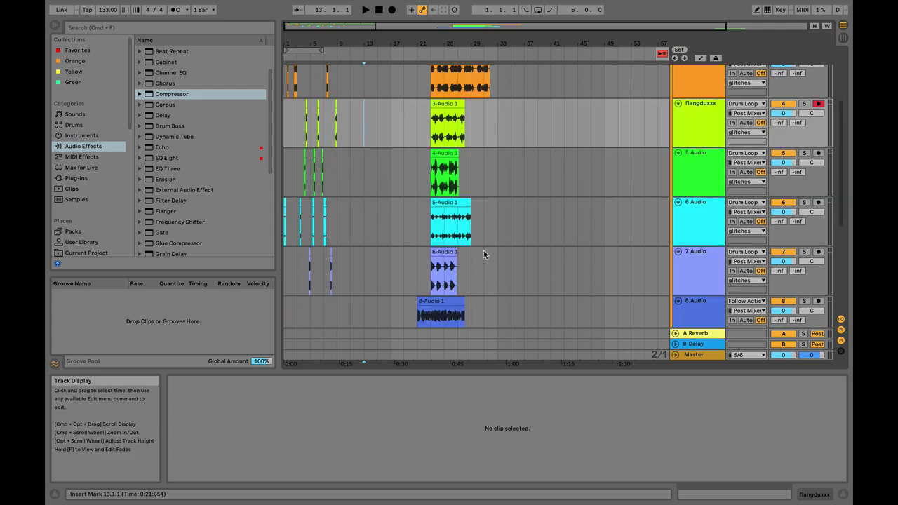
{"action": "left_click", "coordinate": [315, 51]}
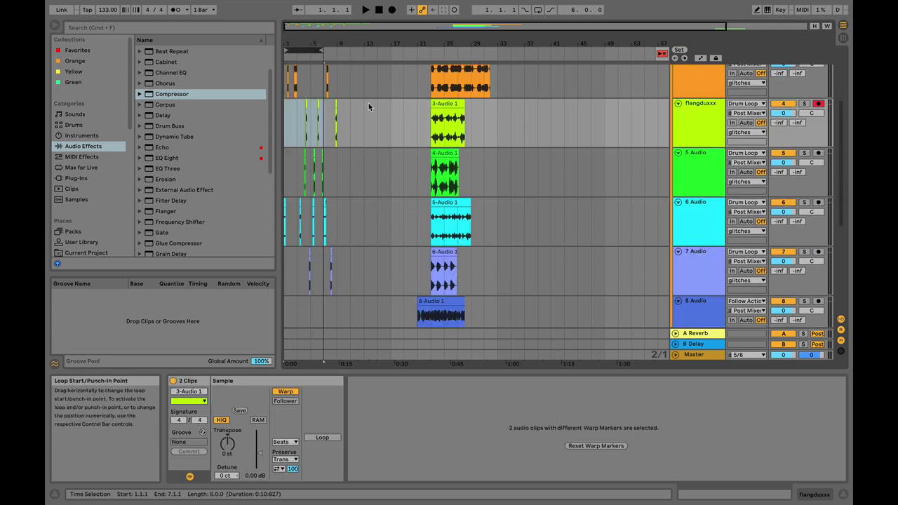
{"action": "scroll", "coordinate": [455, 297], "scroll_direction": "down", "scroll_amount": 4}
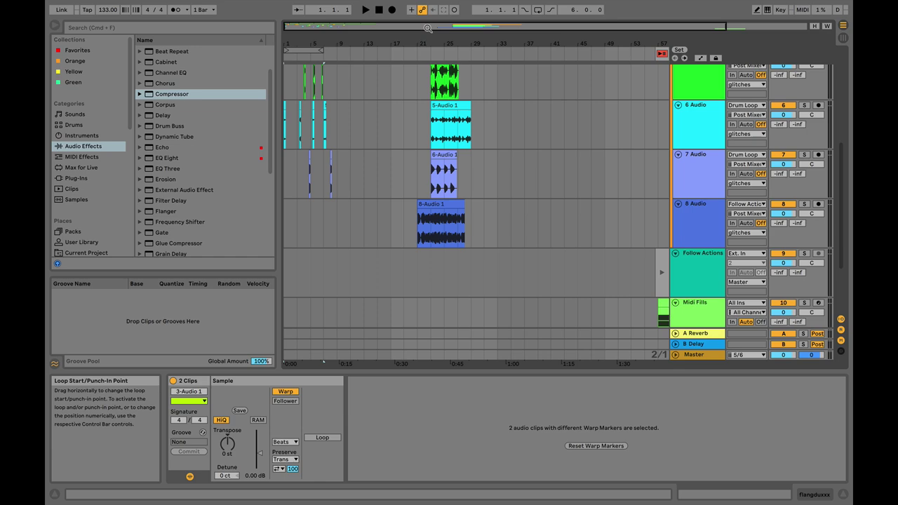
{"action": "scroll", "coordinate": [471, 233], "scroll_direction": "up", "scroll_amount": 4}
- Solo the 8 Audio track and audition its recorded clip from about 22.4.3
{"action": "left_click", "coordinate": [471, 233]}
{"action": "scroll", "coordinate": [565, 275], "scroll_direction": "up", "scroll_amount": 5}
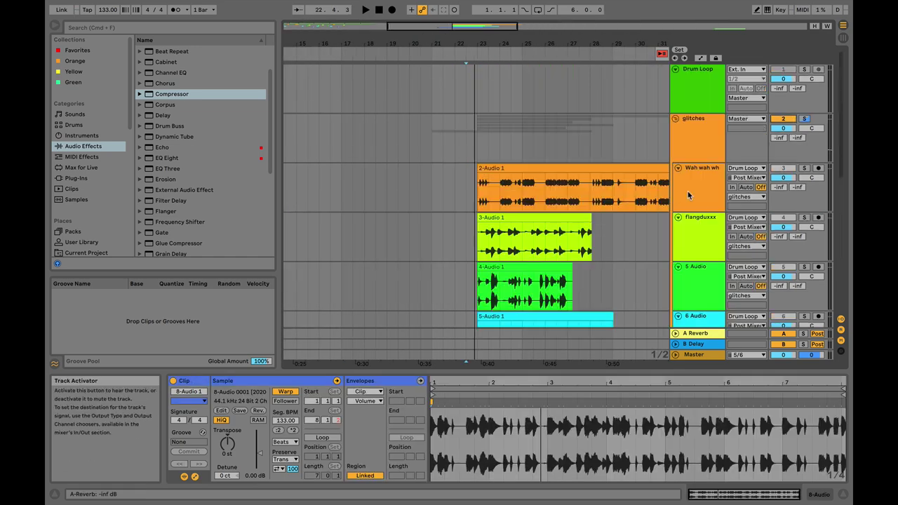
{"action": "scroll", "coordinate": [565, 276], "scroll_direction": "down", "scroll_amount": 4}
{"action": "key", "text": "space"}
{"action": "scroll", "coordinate": [565, 276], "scroll_direction": "down", "scroll_amount": 2}
{"action": "left_click_drag", "start_coordinate": [423, 38], "coordinate": [438, 98]}
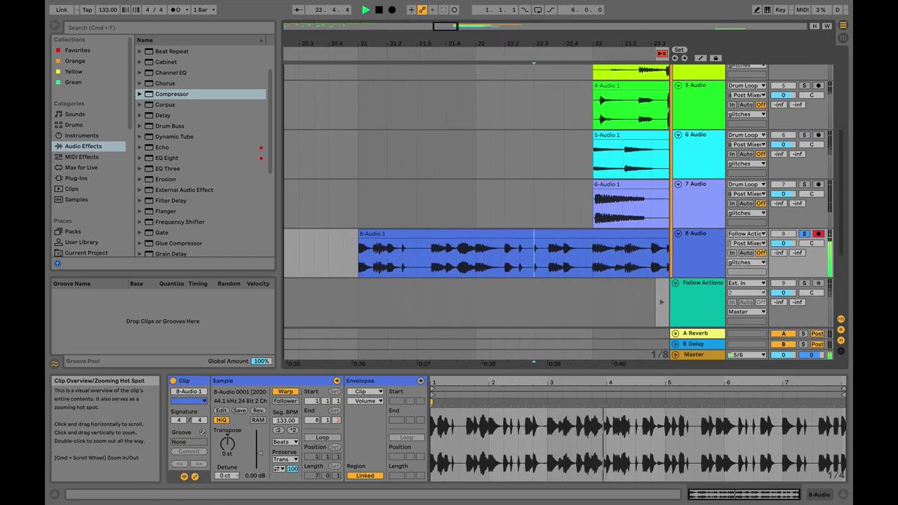
- Stop playback and select the section of the recorded 8 Audio clip from 23.4.3 to 24.1.3
{"action": "left_click", "coordinate": [534, 265]}
{"action": "key", "text": "space"}
{"action": "left_click_drag", "start_coordinate": [533, 266], "coordinate": [555, 254]}
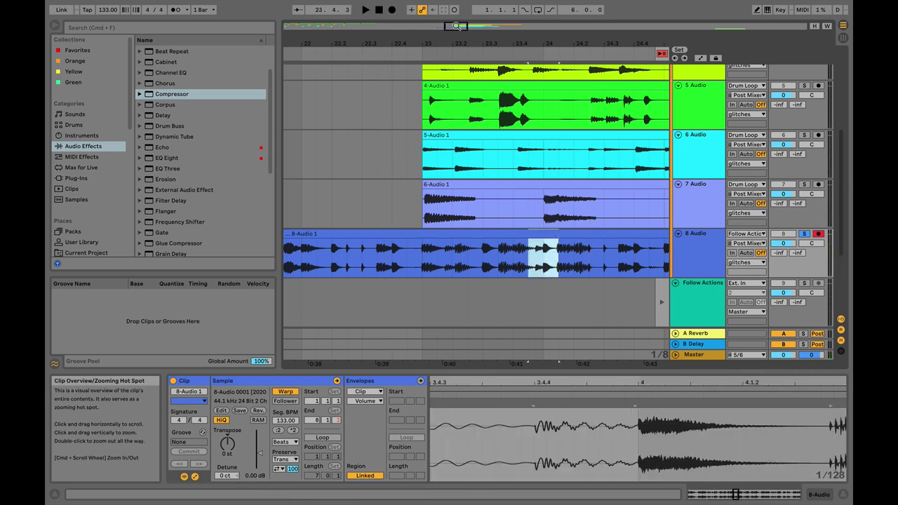
- Turn off the solo on the 8 Audio track and set the insert marker at bar 3 of the edited section
{"action": "scroll", "coordinate": [476, 211], "scroll_direction": "left", "scroll_amount": 6}
{"action": "scroll", "coordinate": [475, 210], "scroll_direction": "down", "scroll_amount": 5}
{"action": "scroll", "coordinate": [476, 211], "scroll_direction": "left", "scroll_amount": 2}
{"action": "scroll", "coordinate": [286, 155], "scroll_direction": "up", "scroll_amount": 4}
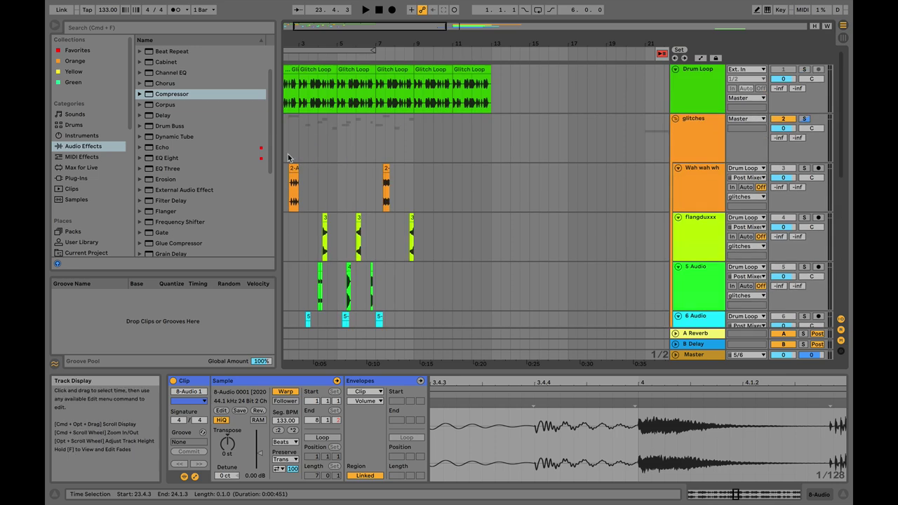
{"action": "left_click", "coordinate": [307, 133]}
{"action": "left_click", "coordinate": [777, 71]}
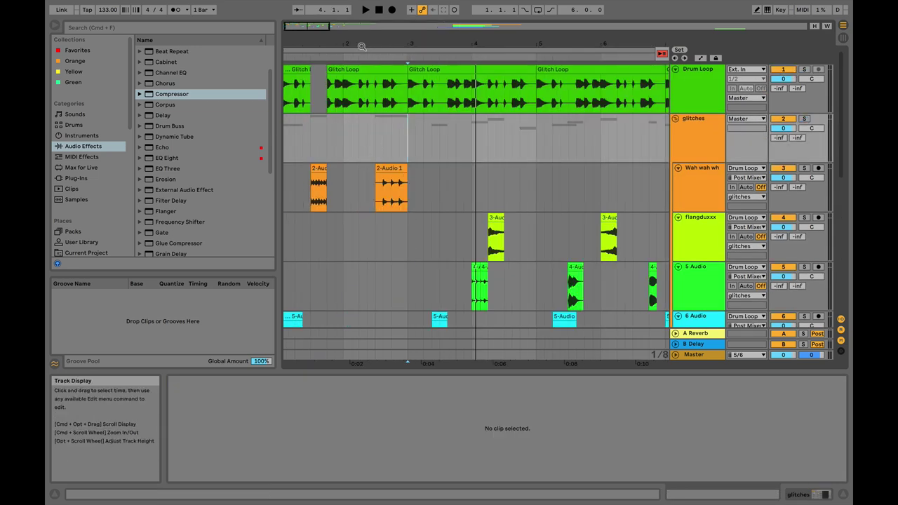
- Audition the drum loop and its glitch edits from bar 3, stopping around 3.3.1
{"action": "left_click_drag", "start_coordinate": [488, 43], "coordinate": [489, 84]}
{"action": "scroll", "coordinate": [350, 197], "scroll_direction": "down", "scroll_amount": 5}
{"action": "scroll", "coordinate": [323, 159], "scroll_direction": "up", "scroll_amount": 4}
{"action": "key", "text": "space"}
{"action": "scroll", "coordinate": [383, 233], "scroll_direction": "down", "scroll_amount": 3}
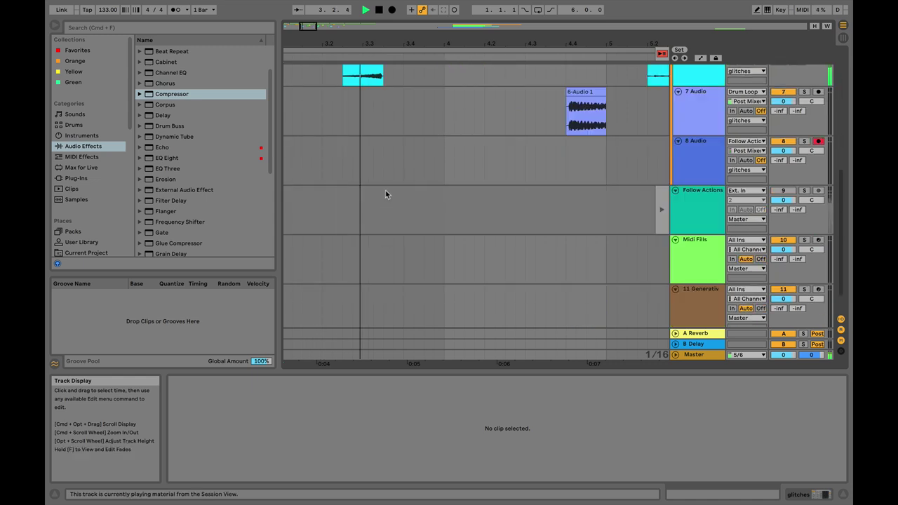
{"action": "key", "text": "space"}
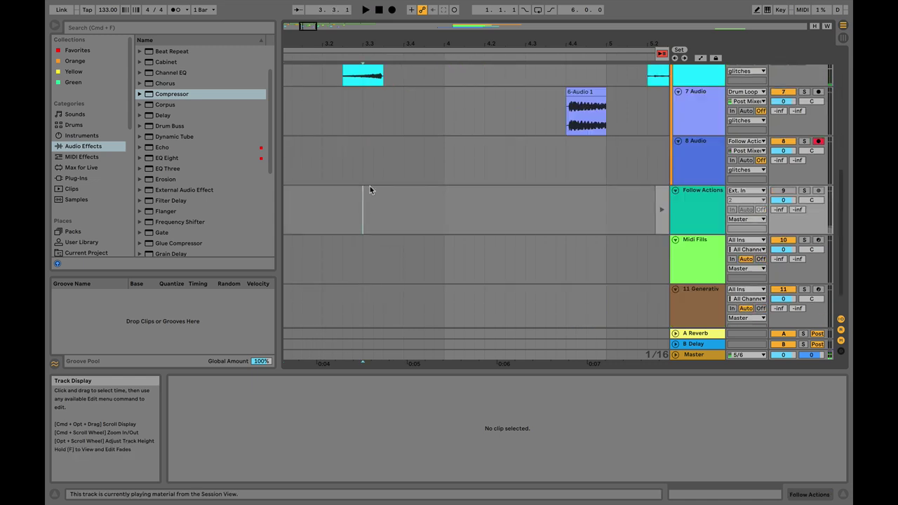
- Paste the copied recording section onto the 8 Audio track at 3.3.1 and play it back
{"action": "left_click", "coordinate": [352, 179]}
{"action": "key", "text": "super+v"}
{"action": "key", "text": "space"}
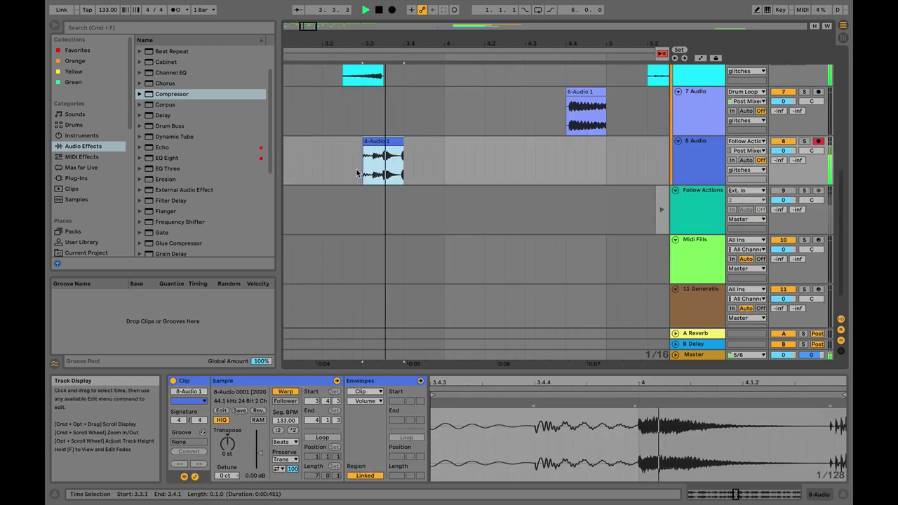
{"action": "left_click", "coordinate": [318, 160]}
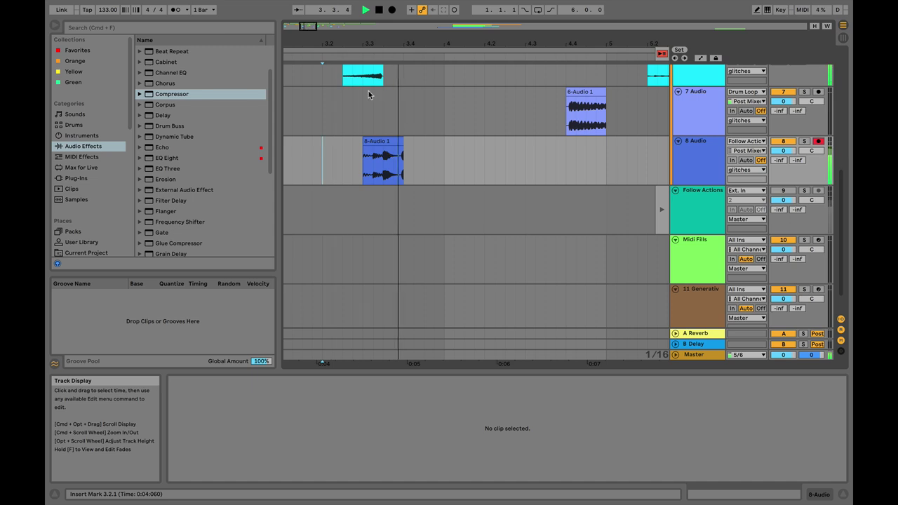
{"action": "left_click_drag", "start_coordinate": [308, 28], "coordinate": [308, 5]}
{"action": "left_click", "coordinate": [681, 160]}
{"action": "scroll", "coordinate": [697, 170], "scroll_direction": "up", "scroll_amount": 3}
{"action": "scroll", "coordinate": [698, 217], "scroll_direction": "down", "scroll_amount": 5}
{"action": "left_click_drag", "start_coordinate": [357, 27], "coordinate": [440, 15]}
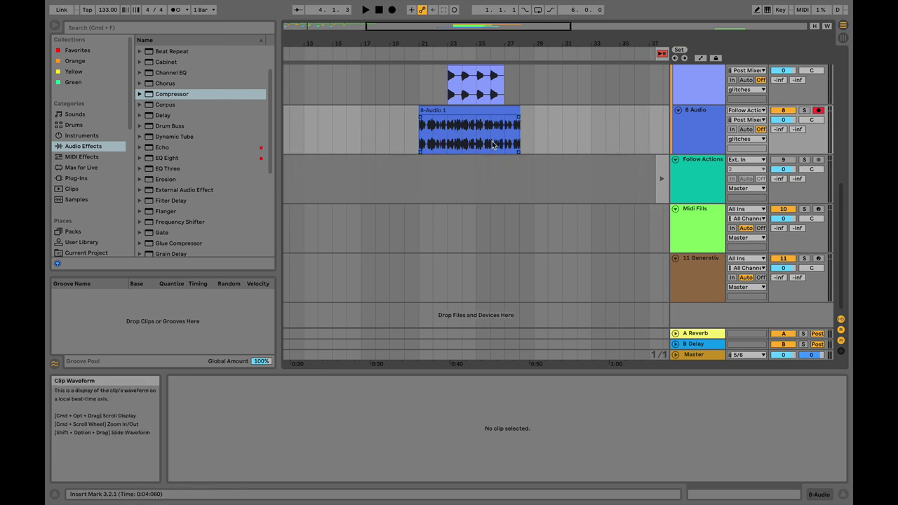
{"action": "right_click", "coordinate": [700, 120]}
{"action": "left_click", "coordinate": [675, 112]}
{"action": "scroll", "coordinate": [484, 123], "scroll_direction": "up", "scroll_amount": 1}
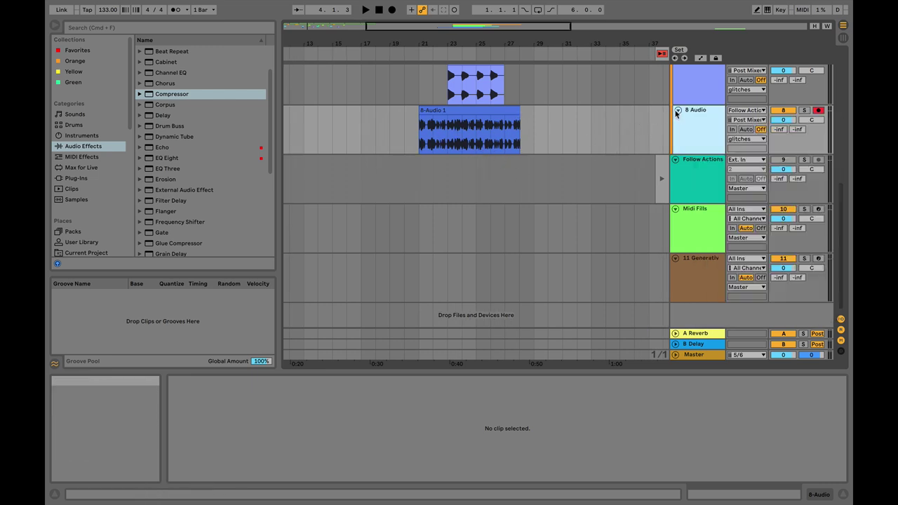
- Delete the Follow Actions track
{"action": "scroll", "coordinate": [421, 116], "scroll_direction": "down", "scroll_amount": 1}
{"action": "scroll", "coordinate": [365, 112], "scroll_direction": "left", "scroll_amount": 5}
{"action": "scroll", "coordinate": [309, 109], "scroll_direction": "down", "scroll_amount": 2}
{"action": "scroll", "coordinate": [297, 105], "scroll_direction": "up", "scroll_amount": 5}
{"action": "left_click", "coordinate": [323, 49]}
{"action": "scroll", "coordinate": [617, 249], "scroll_direction": "down", "scroll_amount": 5}
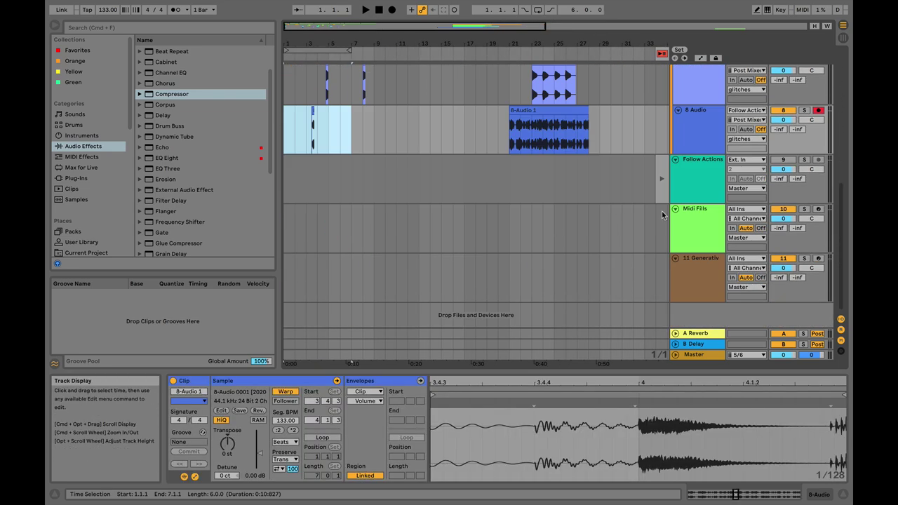
{"action": "right_click", "coordinate": [693, 168]}
{"action": "left_click", "coordinate": [723, 200]}
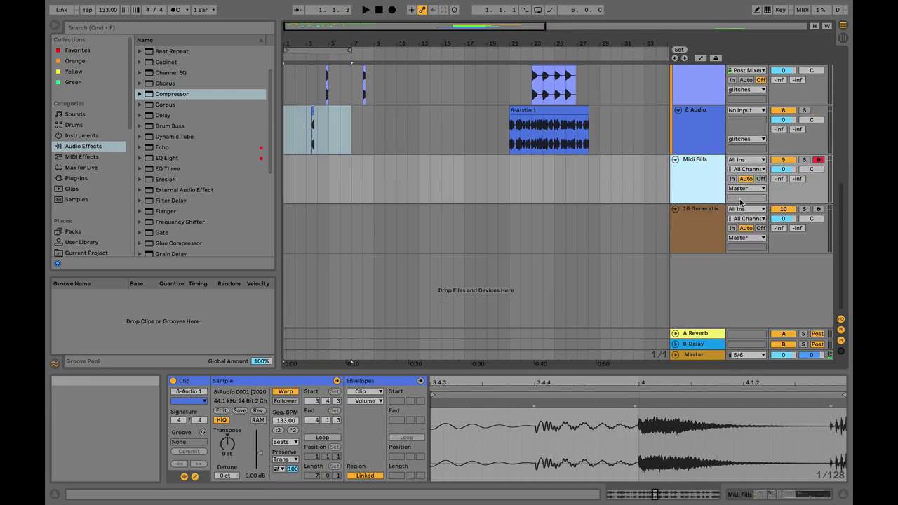
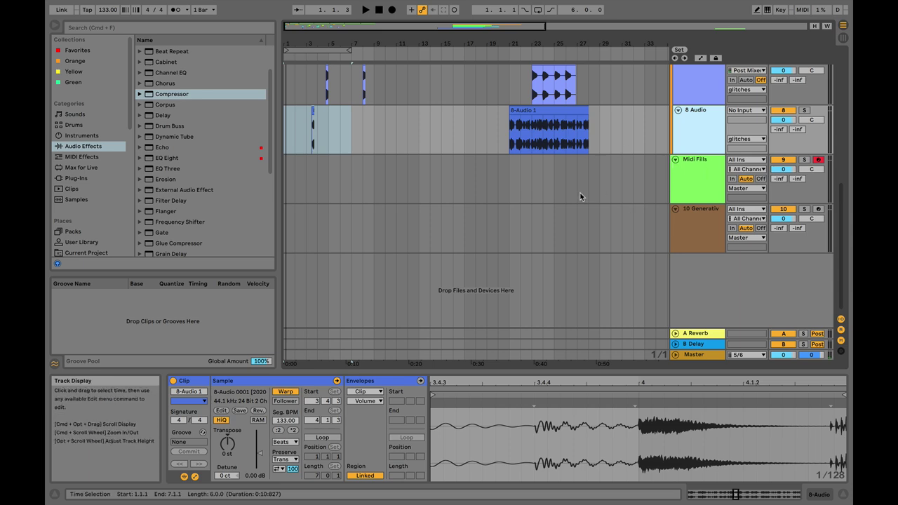
- Switch to the Session View and examine the device chain of the Midi Fills track
{"action": "left_click", "coordinate": [693, 176]}
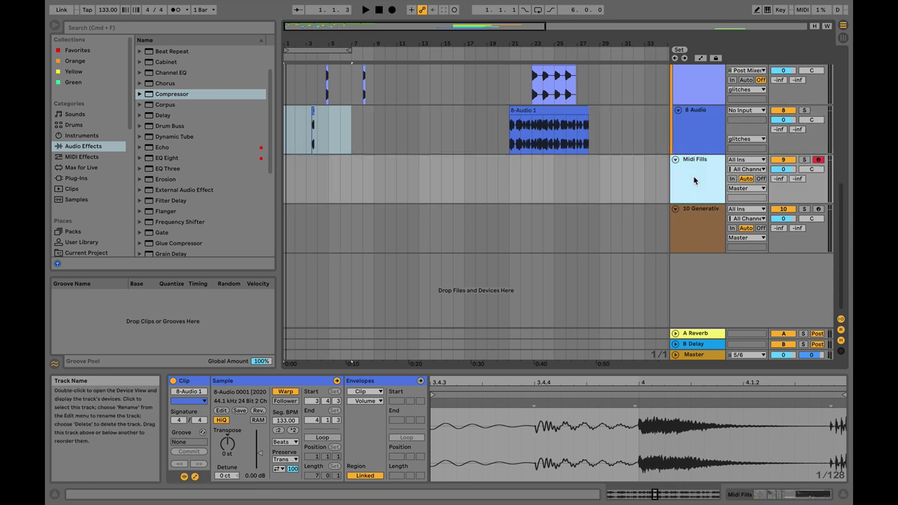
{"action": "left_click", "coordinate": [843, 37]}
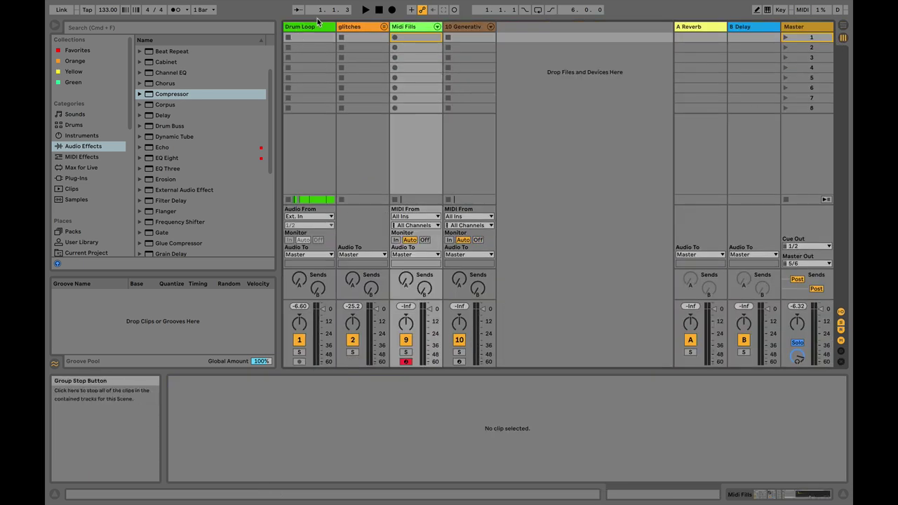
{"action": "key", "text": "Left"}
{"action": "key", "text": "Left"}
{"action": "left_click", "coordinate": [349, 27]}
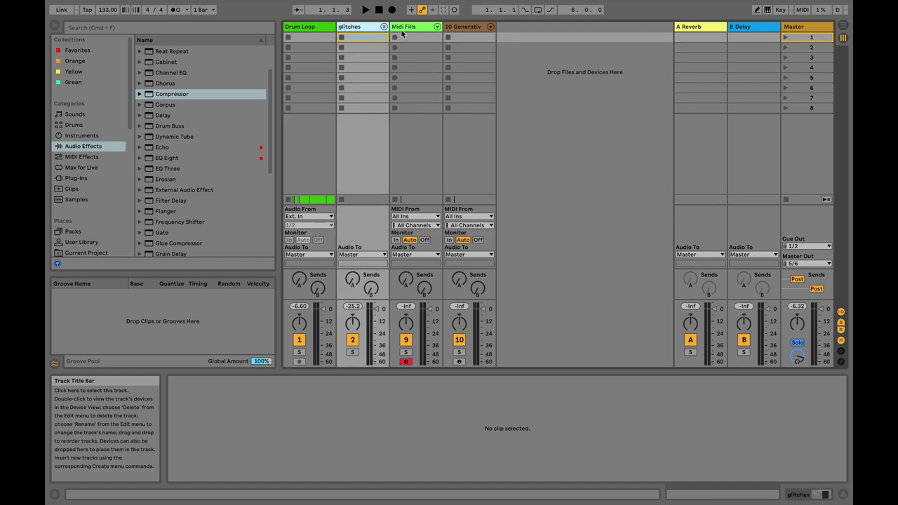
{"action": "left_click", "coordinate": [407, 29]}
{"action": "double_click", "coordinate": [409, 28]}
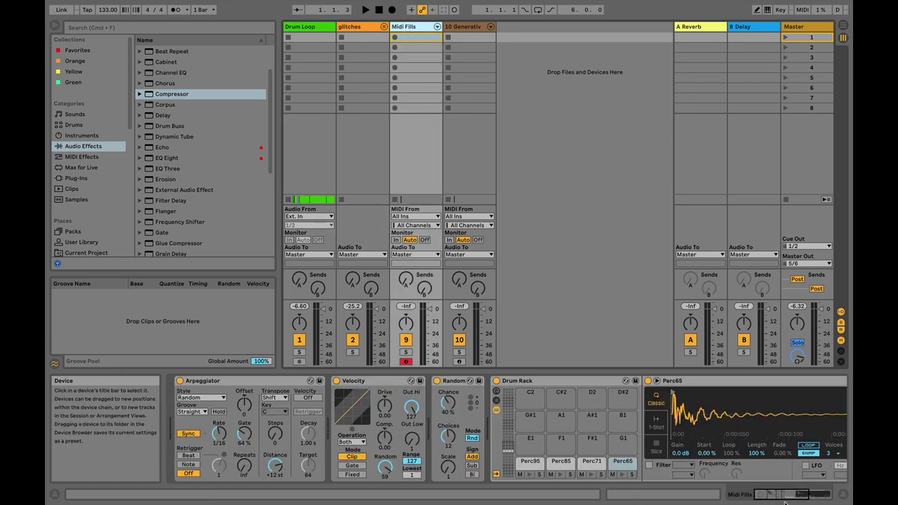
{"action": "left_click", "coordinate": [829, 495]}
{"action": "left_click", "coordinate": [780, 495]}
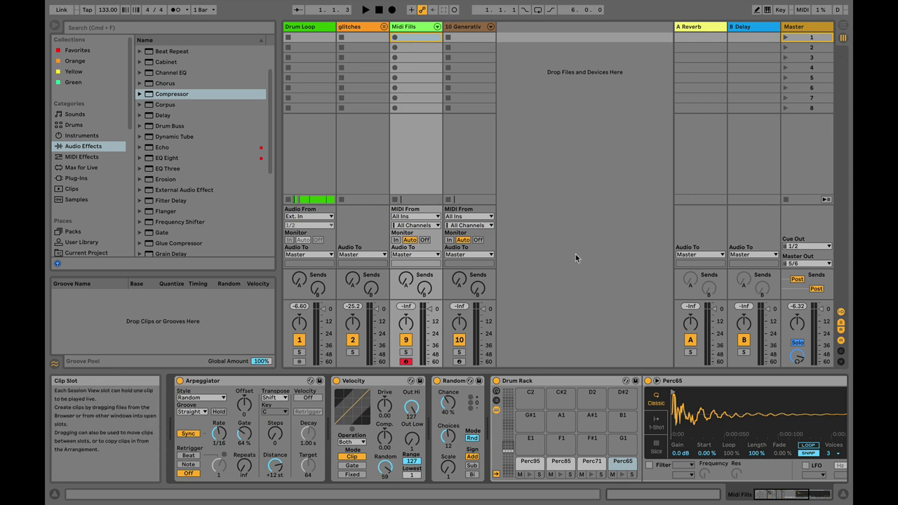
- Inspect the Perc95, Perc85, Perc71 and Perc65 samples in the Drum Rack
{"action": "left_click", "coordinate": [526, 463]}
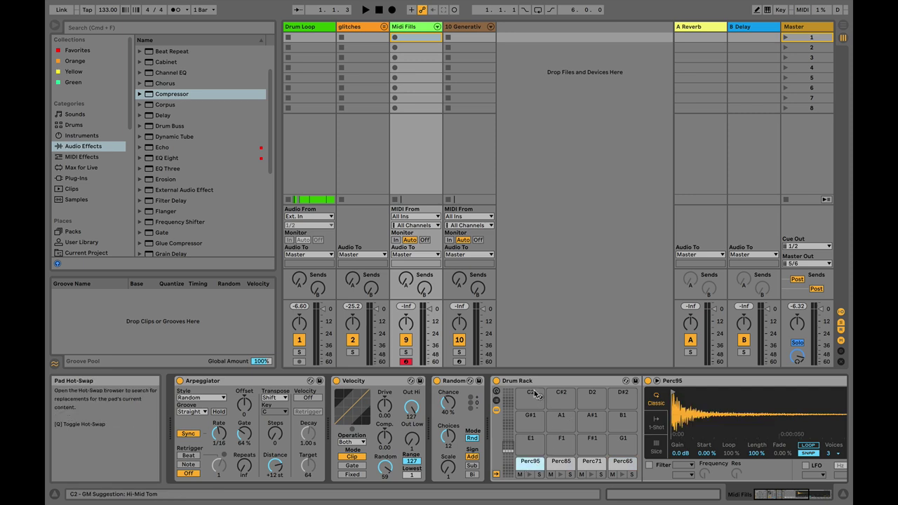
{"action": "left_click", "coordinate": [528, 383]}
{"action": "left_click", "coordinate": [565, 464]}
{"action": "left_click", "coordinate": [591, 463]}
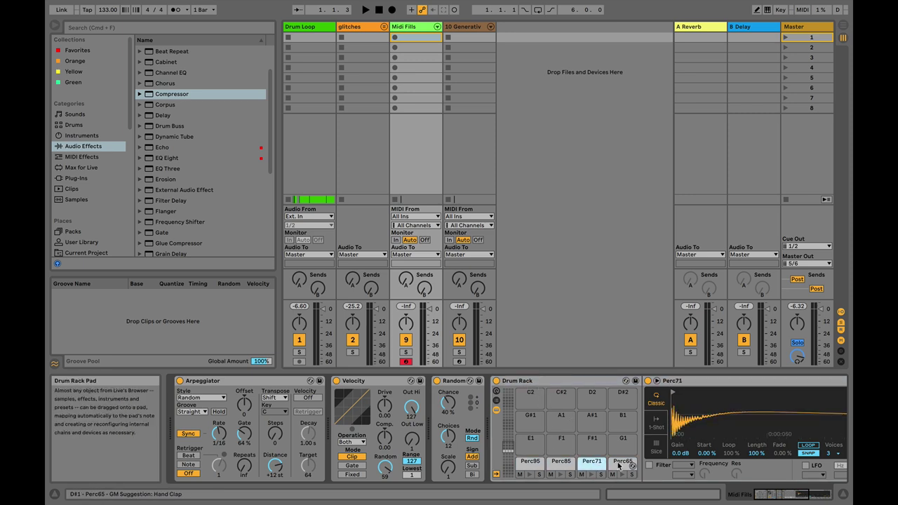
{"action": "left_click", "coordinate": [622, 463]}
- Return to the Arrangement View and move the four-bar MIDI clip on Midi Fills to start at bar 1
{"action": "left_click", "coordinate": [843, 27]}
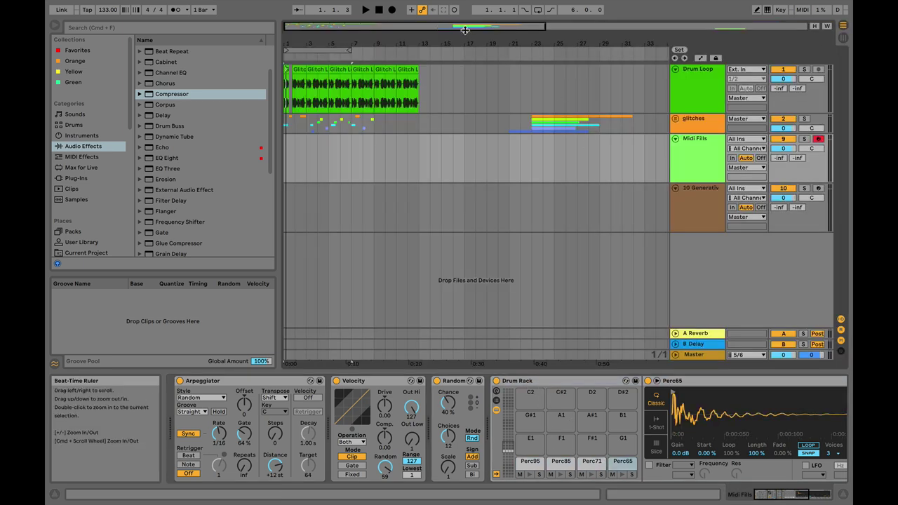
{"action": "scroll", "coordinate": [619, 148], "scroll_direction": "down", "scroll_amount": 3}
{"action": "left_click_drag", "start_coordinate": [619, 148], "coordinate": [286, 156]}
{"action": "left_click_drag", "start_coordinate": [285, 25], "coordinate": [285, 121]}
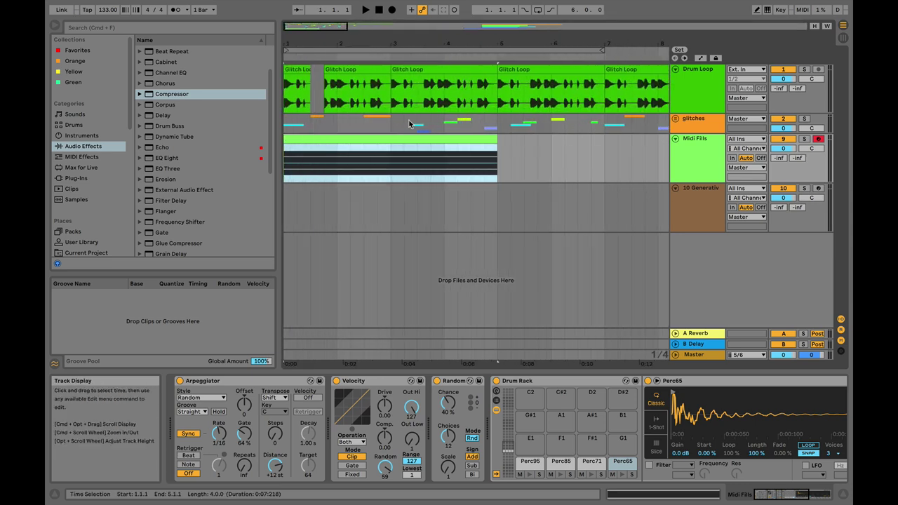
- Select the looped section from bar 1 to bar 7 and audition the Midi Fills track soloed
{"action": "left_click", "coordinate": [371, 52]}
{"action": "left_click", "coordinate": [804, 140]}
{"action": "key", "text": "space"}
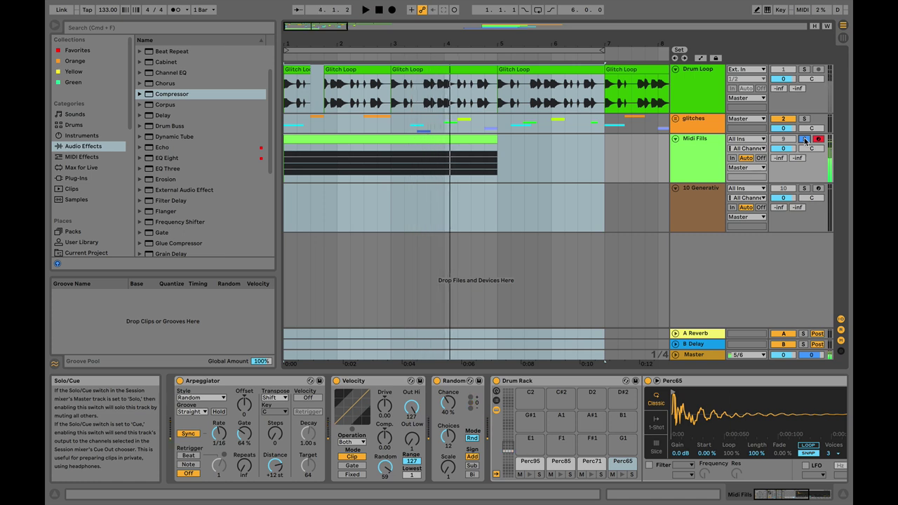
- Audition the Midi Fills clip together with the drum loop and glitches, and stop playback
{"action": "left_click", "coordinate": [364, 11]}
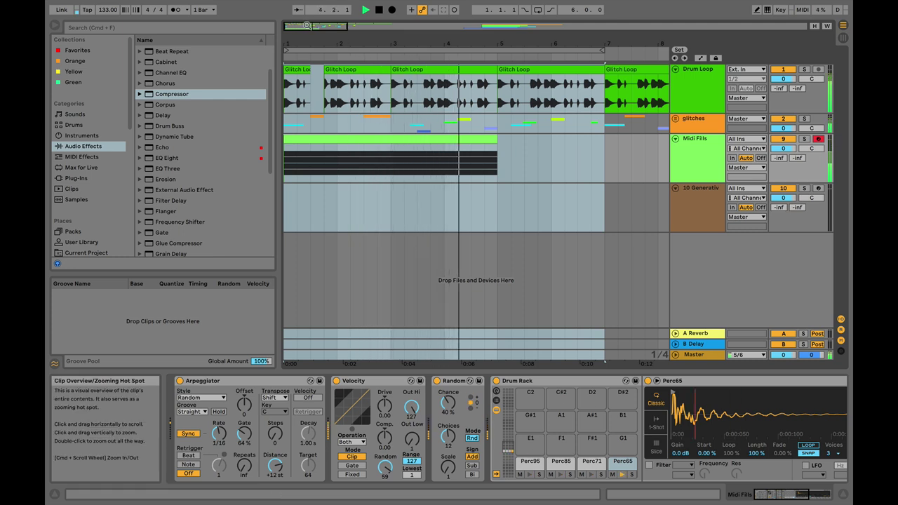
{"action": "key", "text": "space"}
{"action": "left_click_drag", "start_coordinate": [307, 26], "coordinate": [308, 22]}
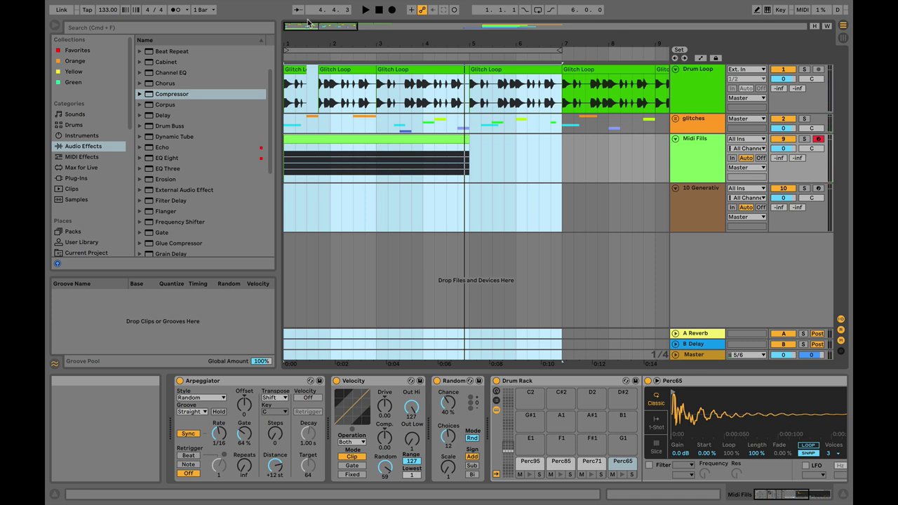
- Move the Midi Fills clip to start at bar 13, directly after the end of the drum loop
{"action": "left_click", "coordinate": [680, 150]}
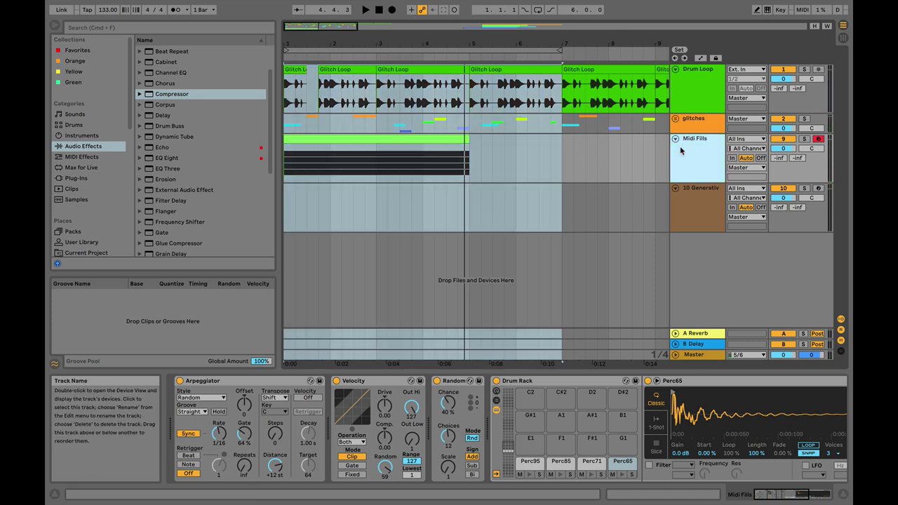
{"action": "left_click_drag", "start_coordinate": [793, 494], "coordinate": [775, 493]}
{"action": "left_click_drag", "start_coordinate": [316, 27], "coordinate": [316, 14]}
{"action": "left_click_drag", "start_coordinate": [306, 138], "coordinate": [482, 146]}
{"action": "key", "text": "super+z"}
{"action": "left_click", "coordinate": [369, 146]}
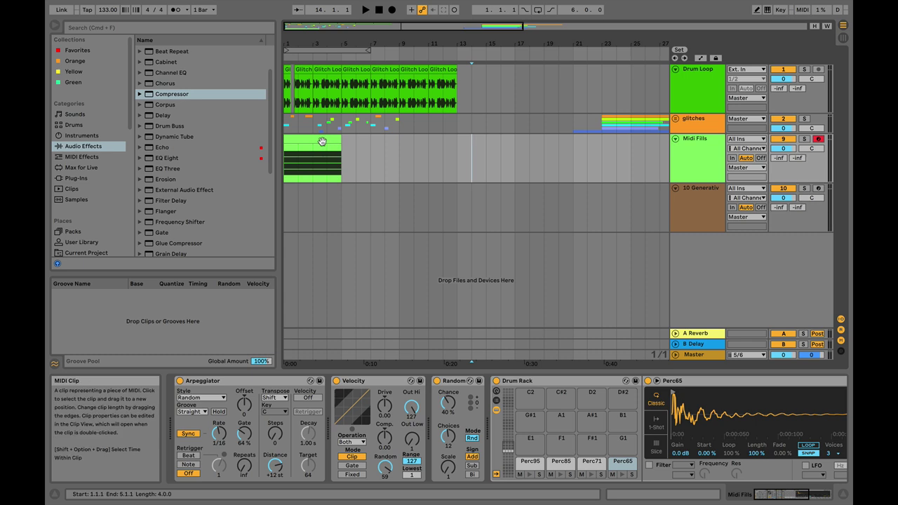
{"action": "left_click_drag", "start_coordinate": [322, 142], "coordinate": [502, 147]}
{"action": "left_click", "coordinate": [458, 171]}
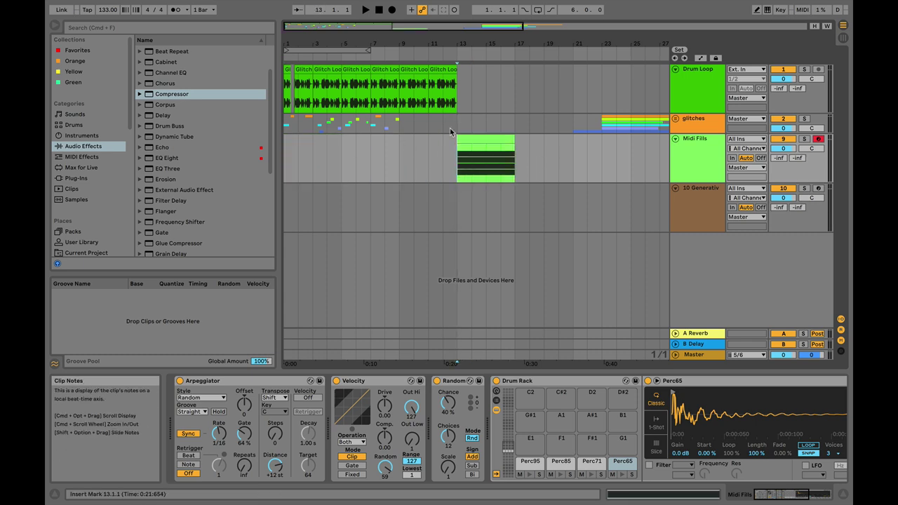
- Loop the Arrangement over the Midi Fills clip from bar 13 to bar 17
{"action": "left_click_drag", "start_coordinate": [371, 50], "coordinate": [399, 51]}
{"action": "left_click", "coordinate": [351, 52]}
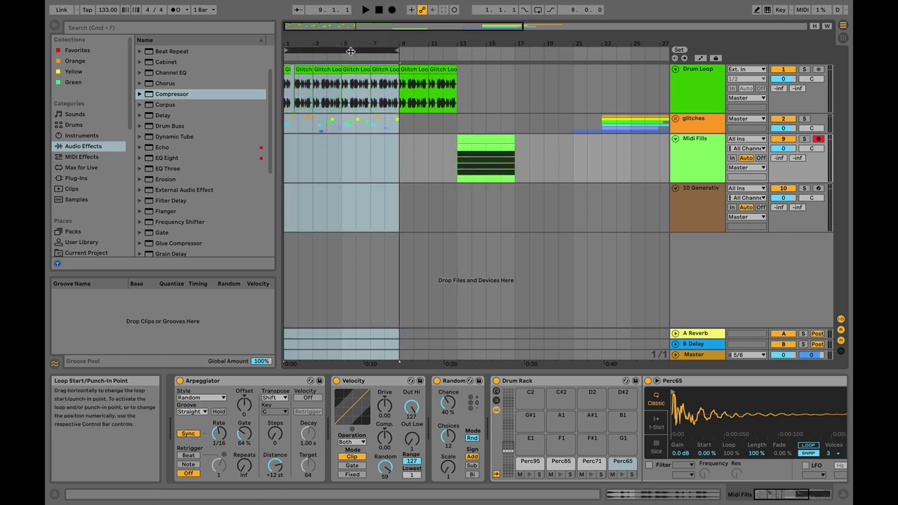
{"action": "left_click", "coordinate": [470, 134]}
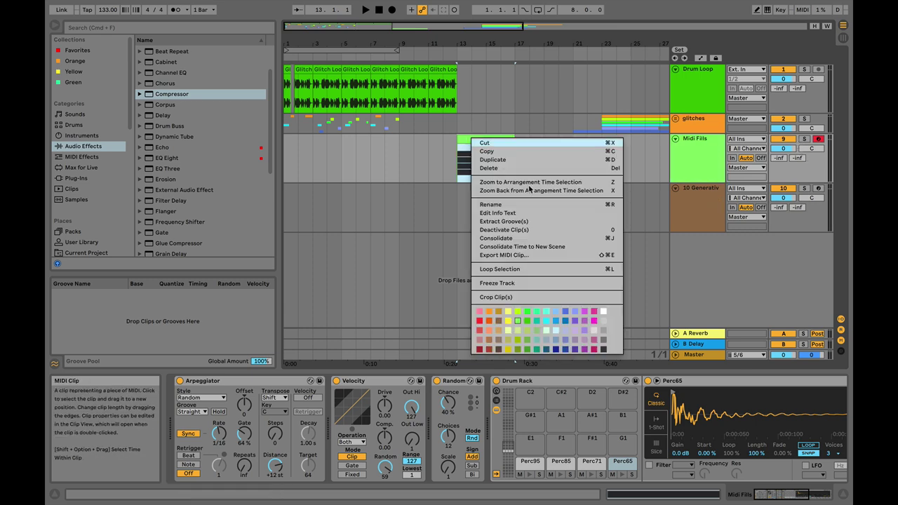
{"action": "right_click", "coordinate": [472, 139]}
{"action": "left_click", "coordinate": [525, 272]}
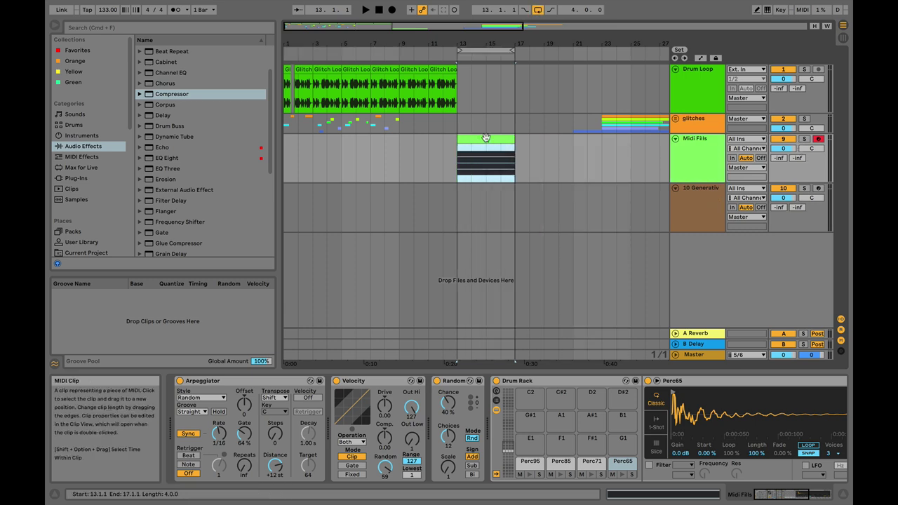
- Examine the sustained notes in the Midi Fills clip and compare them with the track's device chain
{"action": "key", "text": "shift+Tab"}
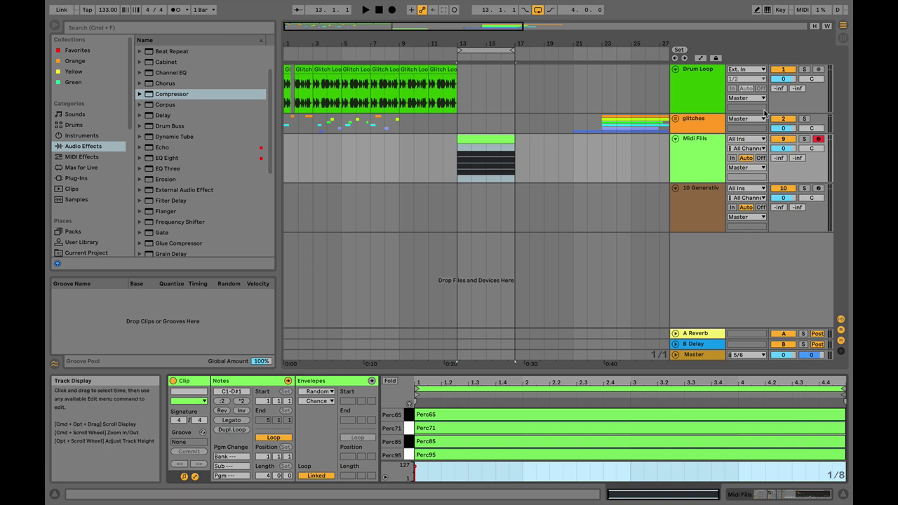
{"action": "double_click", "coordinate": [708, 139]}
{"action": "left_click", "coordinate": [567, 383]}
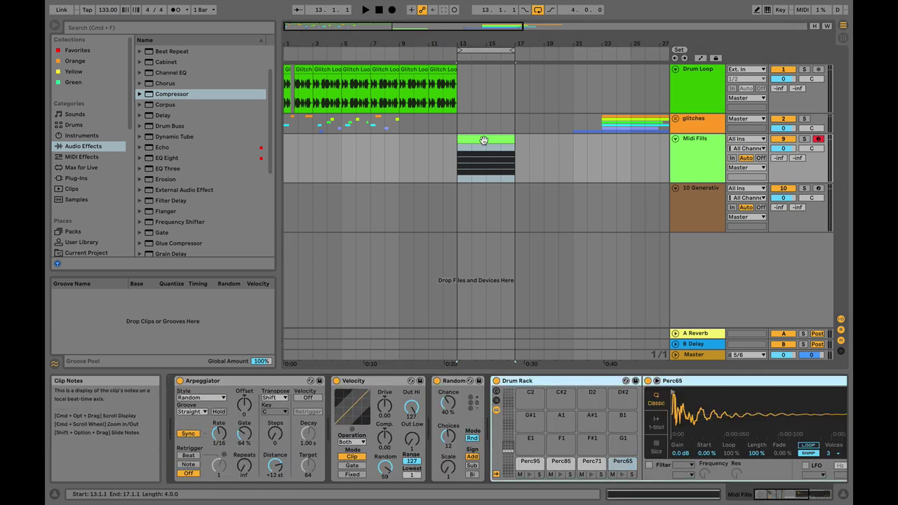
{"action": "key", "text": "shift+Tab"}
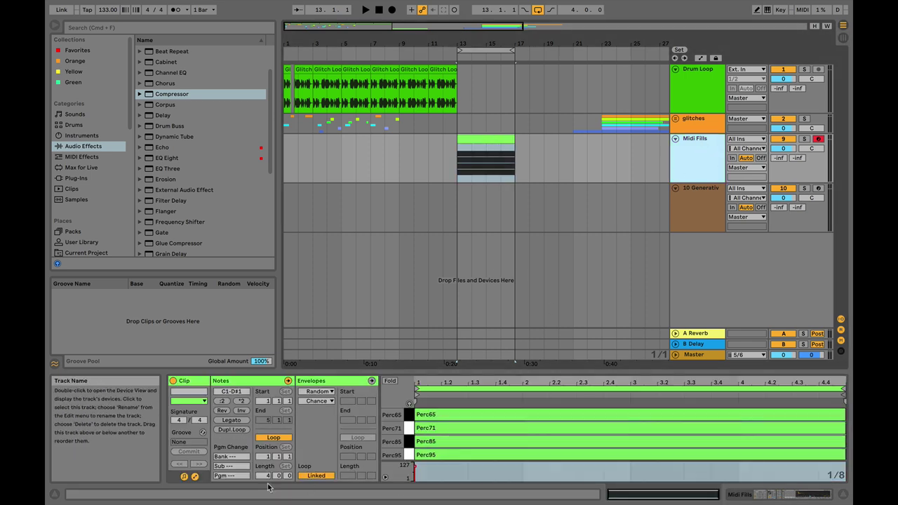
{"action": "double_click", "coordinate": [697, 163]}
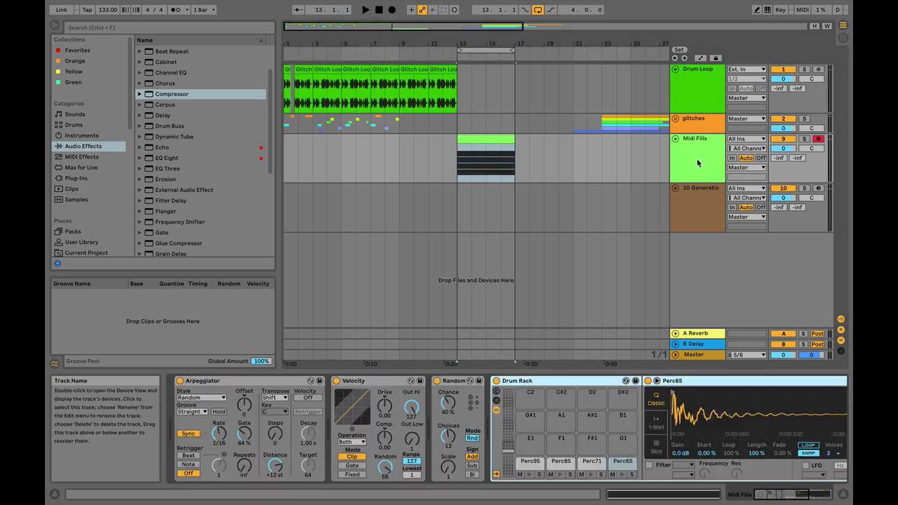
- Turn off the Velocity and Random devices on Midi Fills and audition the clip with only the Arpeggiator active
{"action": "left_click", "coordinate": [233, 384]}
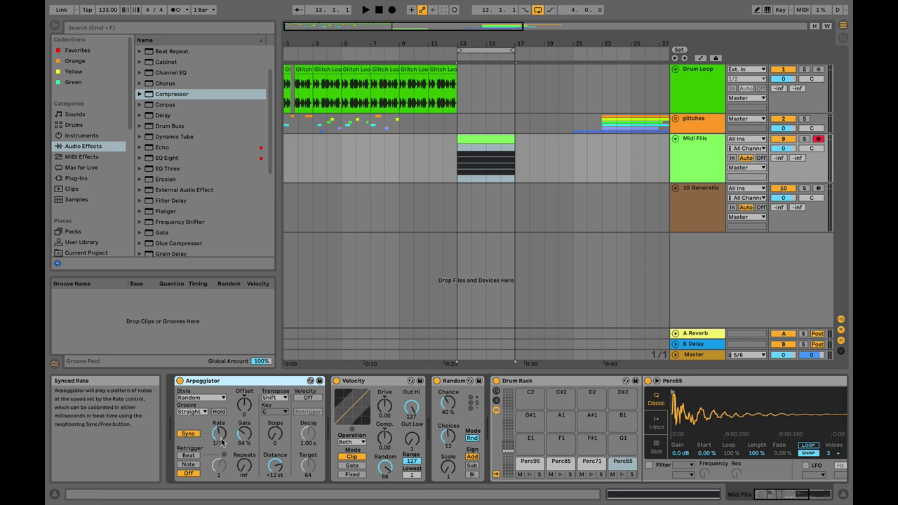
{"action": "left_click", "coordinate": [336, 380]}
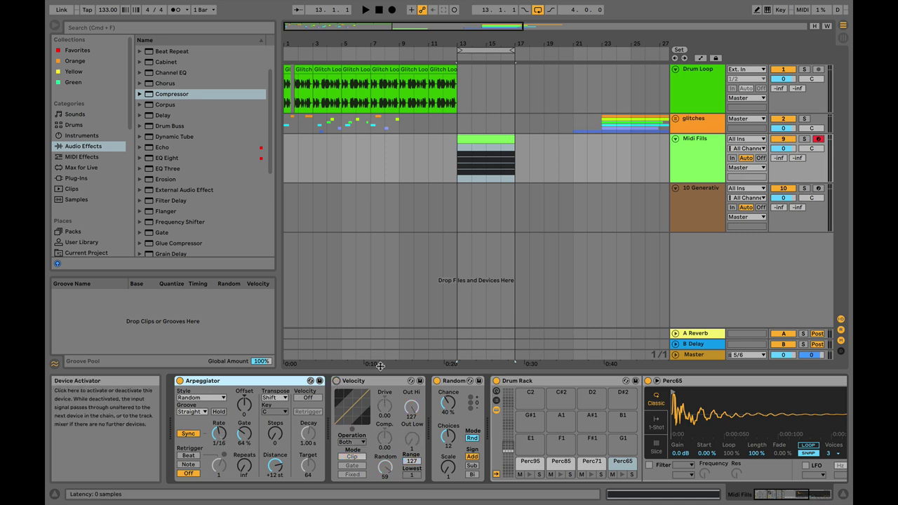
{"action": "left_click", "coordinate": [436, 380]}
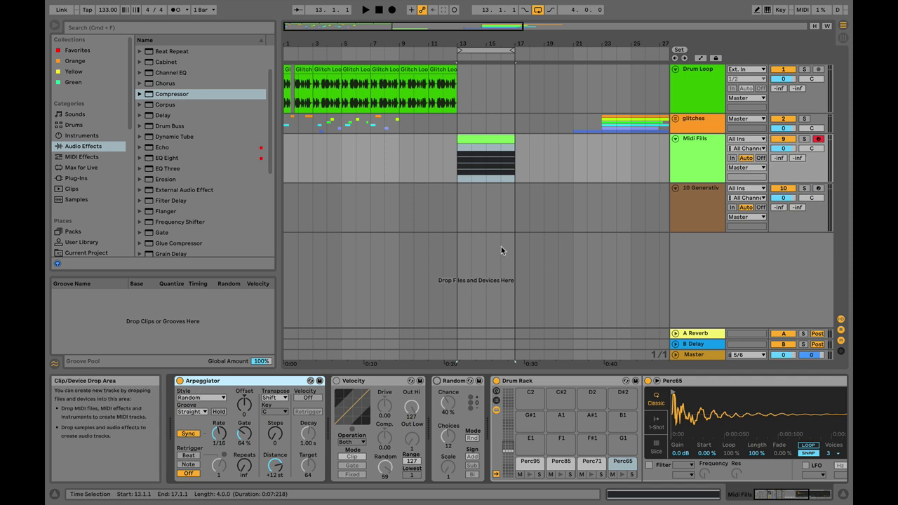
{"action": "key", "text": "space"}
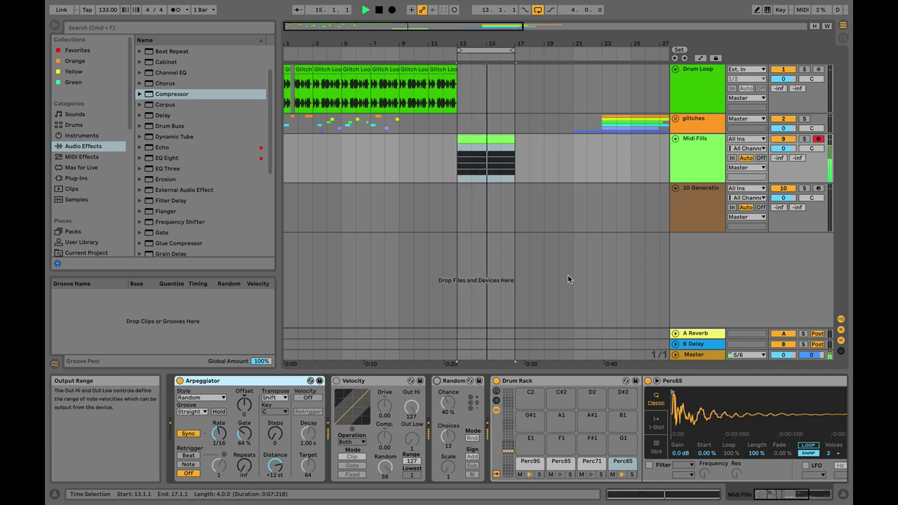
{"action": "key", "text": "space"}
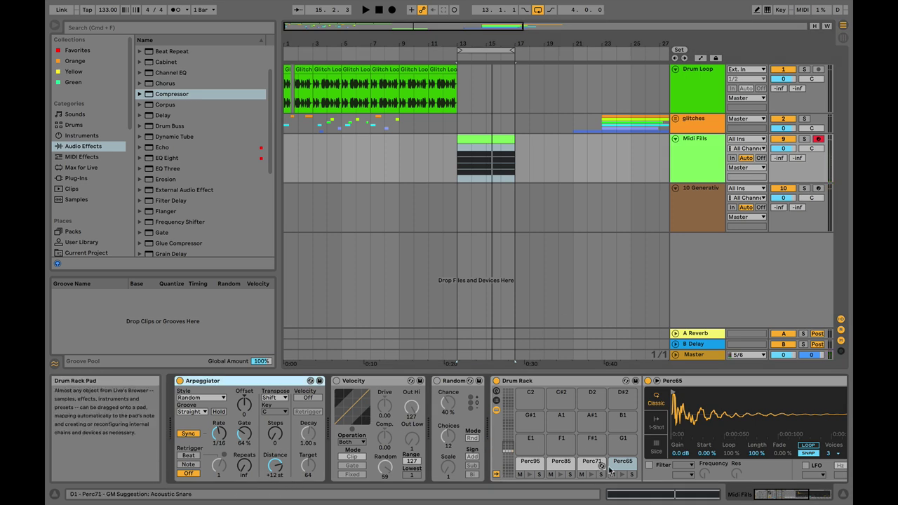
- Set the Arpeggiator style on Midi Fills to Up and audition the looped clip
{"action": "left_click", "coordinate": [202, 397]}
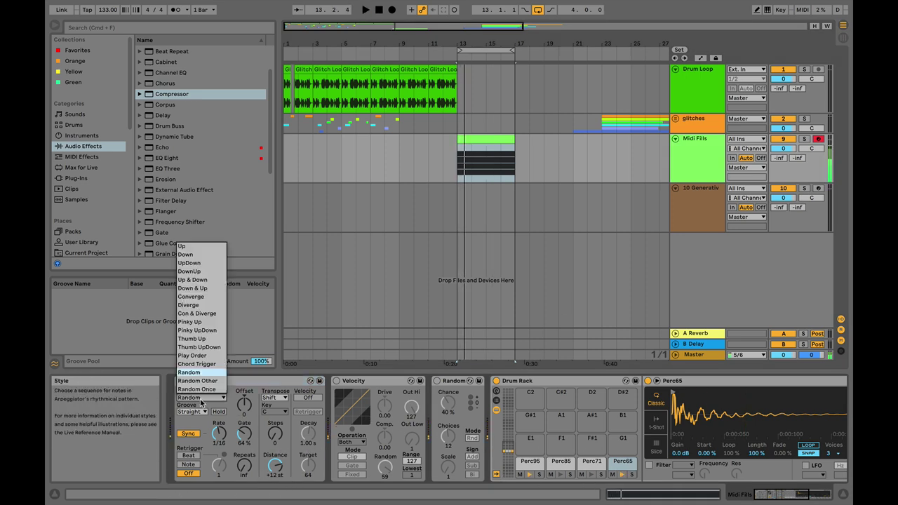
{"action": "left_click", "coordinate": [193, 246]}
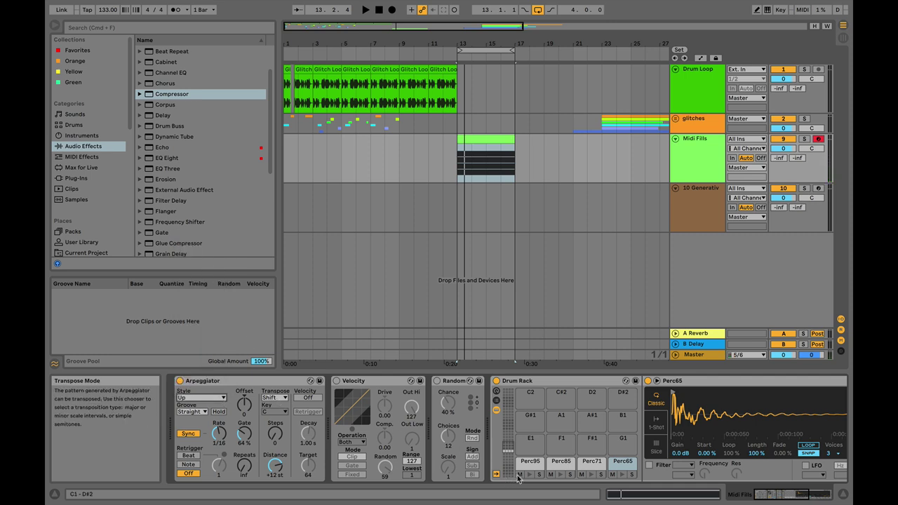
{"action": "key", "text": "space"}
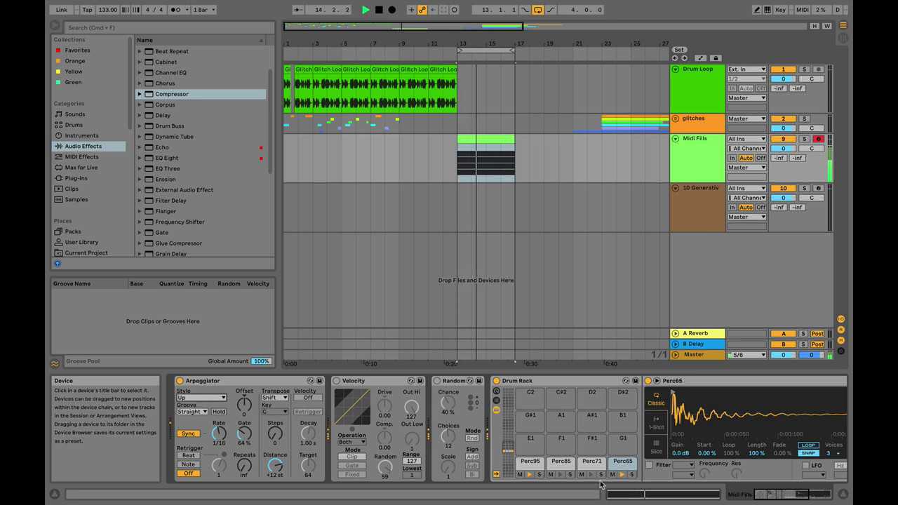
{"action": "key", "text": "space"}
- Set the Arpeggiator style to Down and audition the looped Midi Fills clip
{"action": "left_click", "coordinate": [202, 397]}
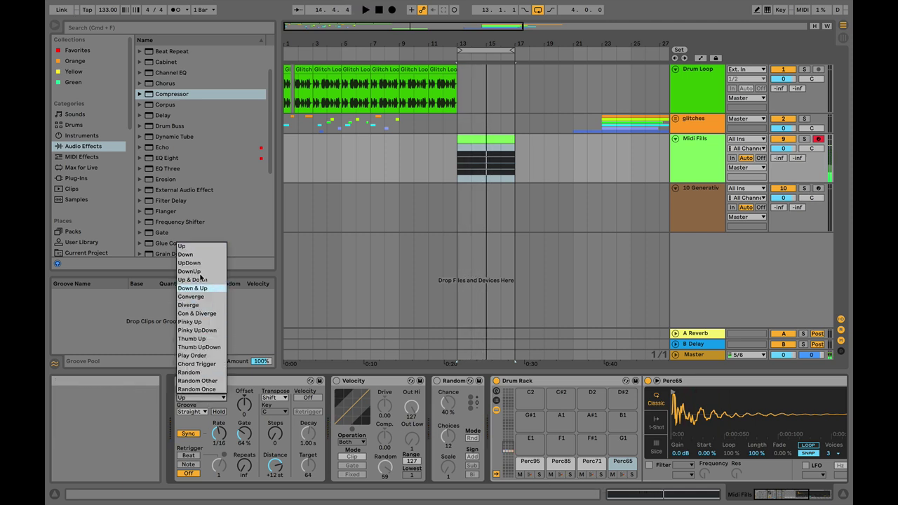
{"action": "left_click", "coordinate": [186, 254]}
{"action": "key", "text": "space"}
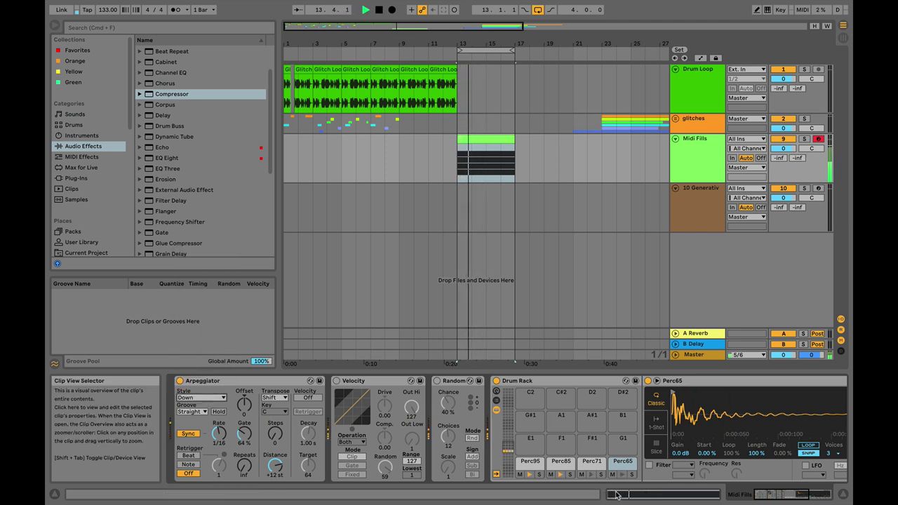
{"action": "key", "text": "space"}
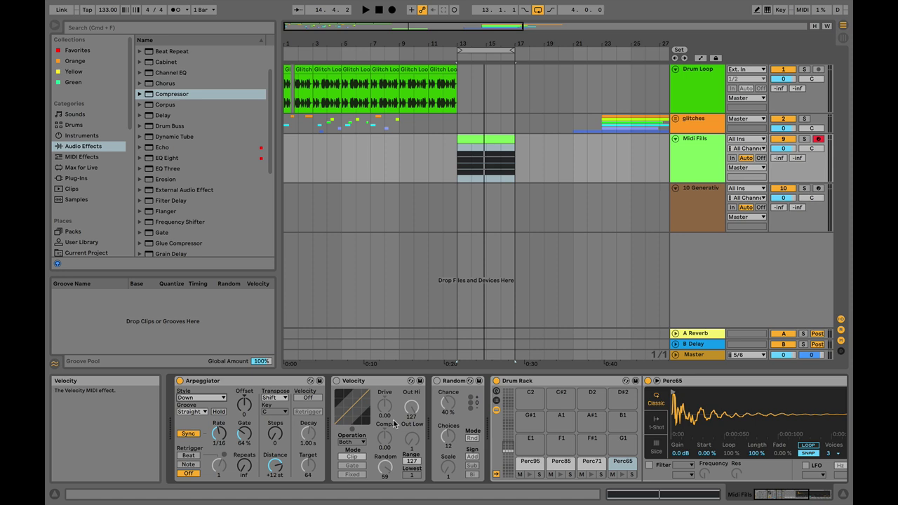
- Set the Arpeggiator style to Random and audition the looped Midi Fills clip
{"action": "left_click", "coordinate": [211, 398]}
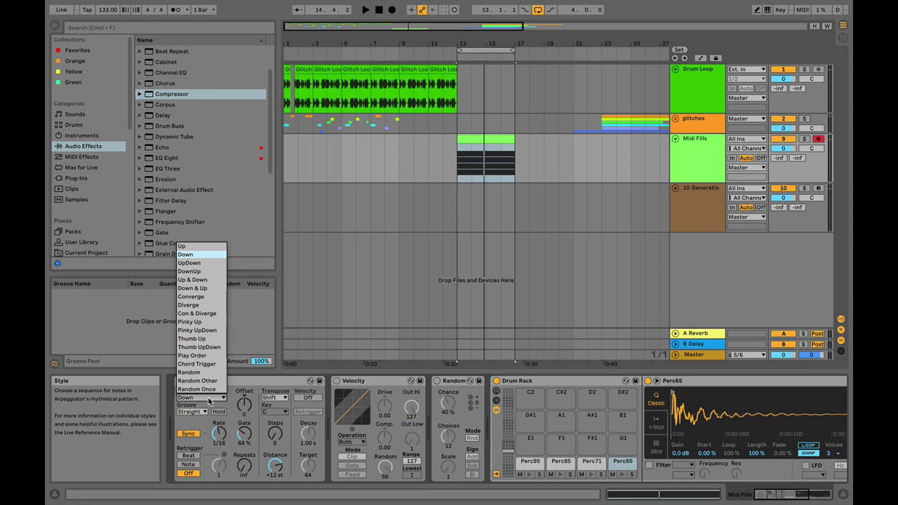
{"action": "left_click", "coordinate": [208, 380]}
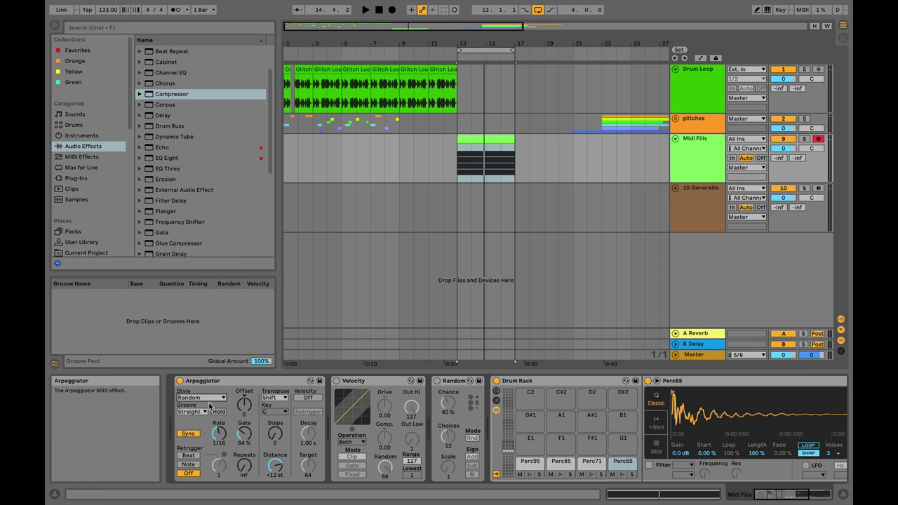
{"action": "key", "text": "space"}
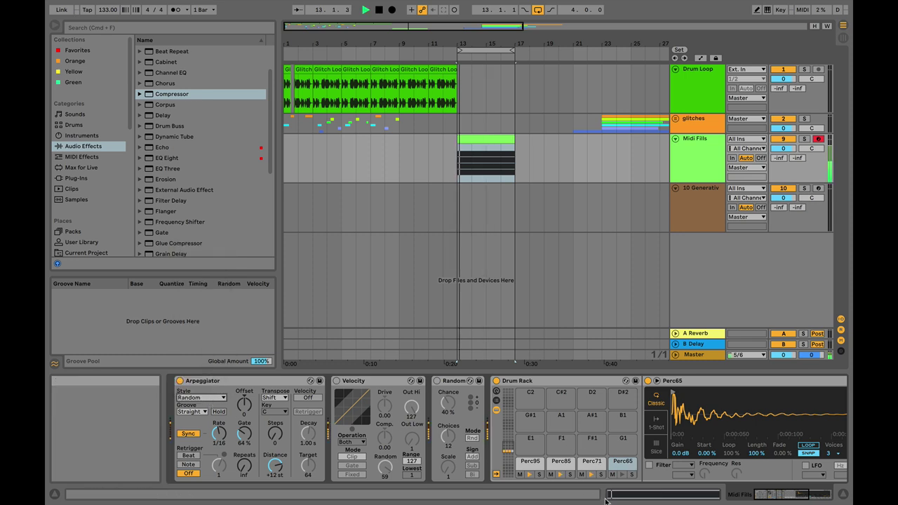
{"action": "key", "text": "space"}
- Open the notes of the four-bar Midi Fills clip and play them through the Random-style Arpeggiator
{"action": "double_click", "coordinate": [491, 139]}
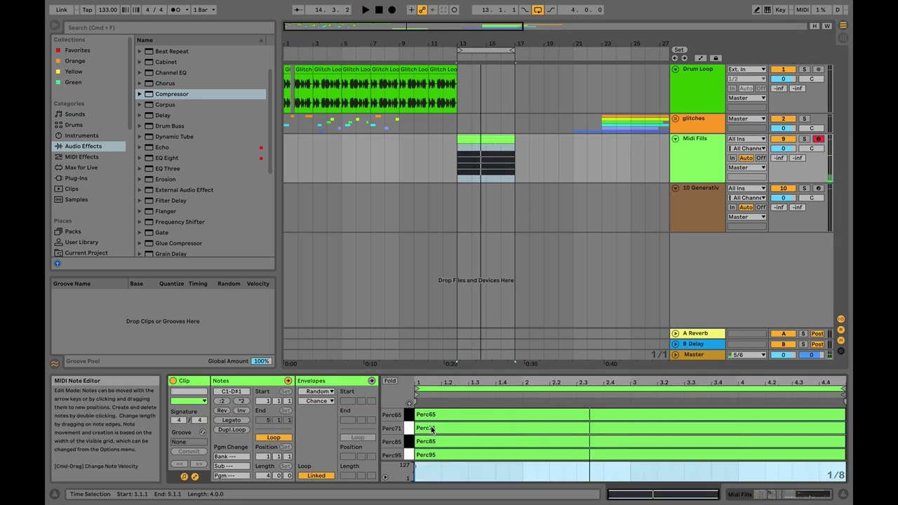
{"action": "key", "text": "space"}
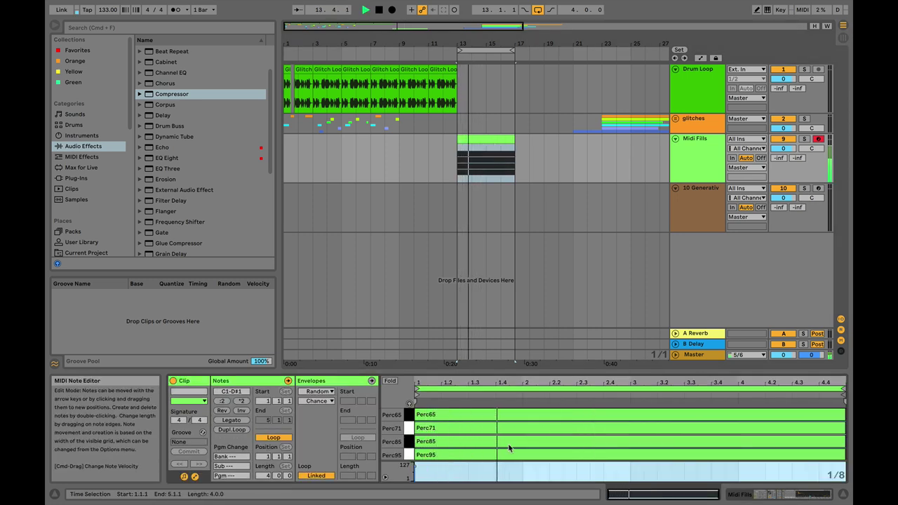
{"action": "left_click", "coordinate": [484, 138]}
{"action": "key", "text": "space"}
- Replace the four-bar Midi Fills clip with an empty one-bar MIDI clip starting at bar 13
{"action": "right_click", "coordinate": [484, 138]}
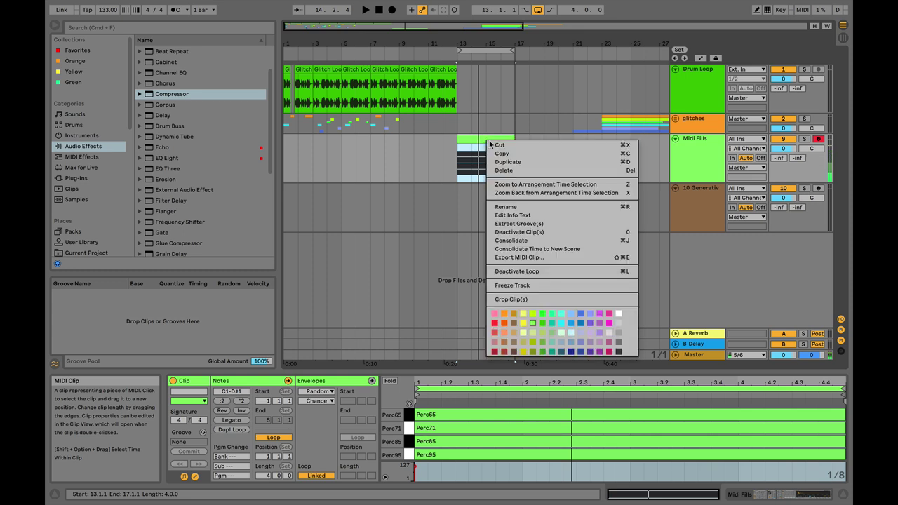
{"action": "left_click", "coordinate": [497, 147]}
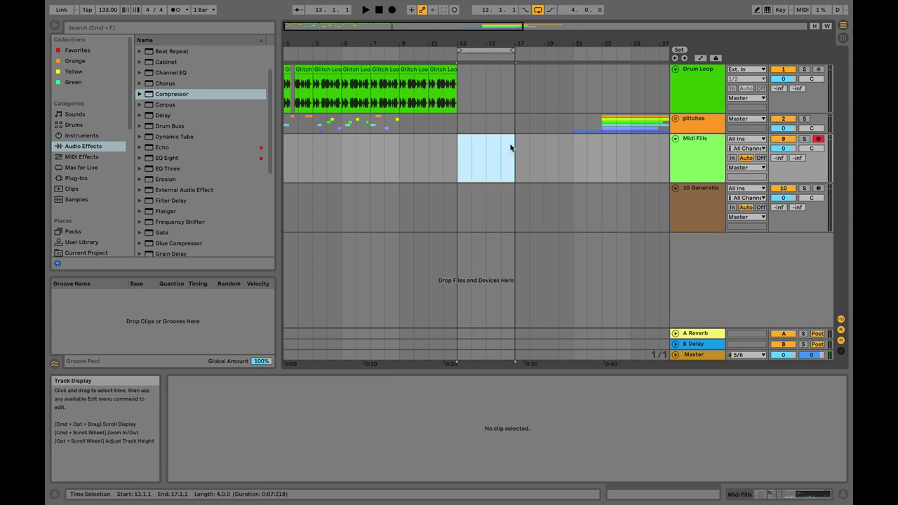
{"action": "key", "text": "super+v"}
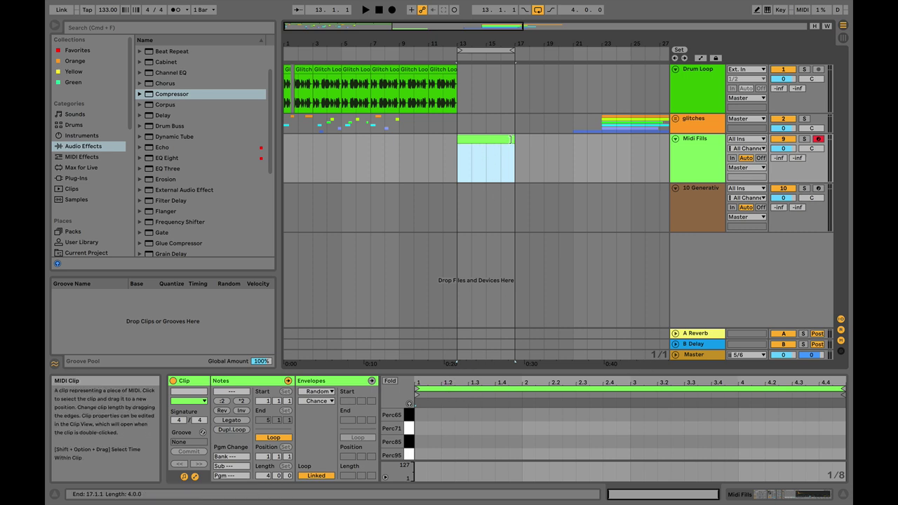
{"action": "left_click_drag", "start_coordinate": [514, 139], "coordinate": [469, 147]}
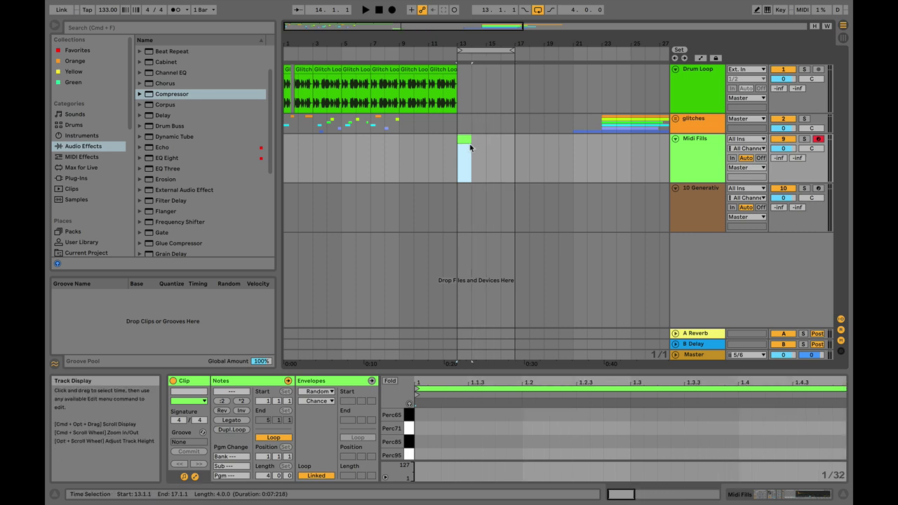
- Draw a Perc65 note from 1.1.1 to 1.3.2 and one short note each for Perc71, Perc85 and Perc95 in the new clip
{"action": "double_click", "coordinate": [420, 414]}
{"action": "left_click_drag", "start_coordinate": [424, 415], "coordinate": [669, 415]}
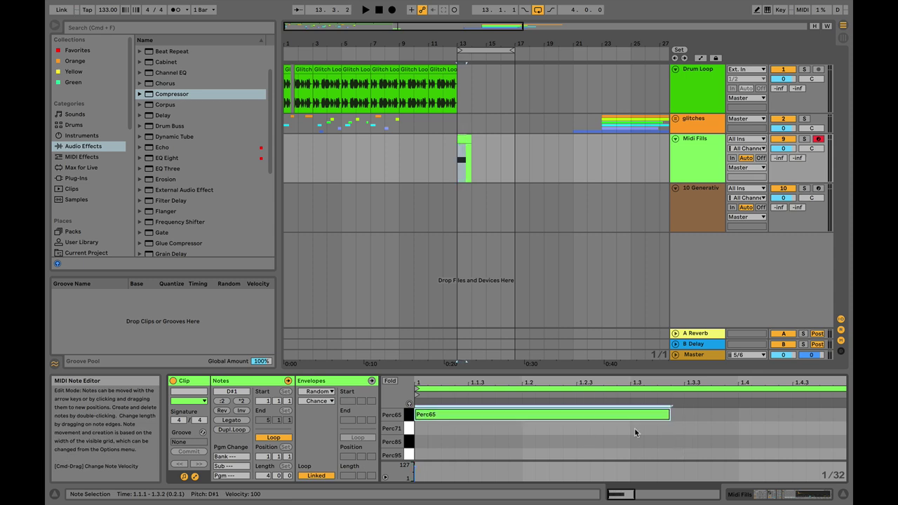
{"action": "left_click", "coordinate": [435, 428]}
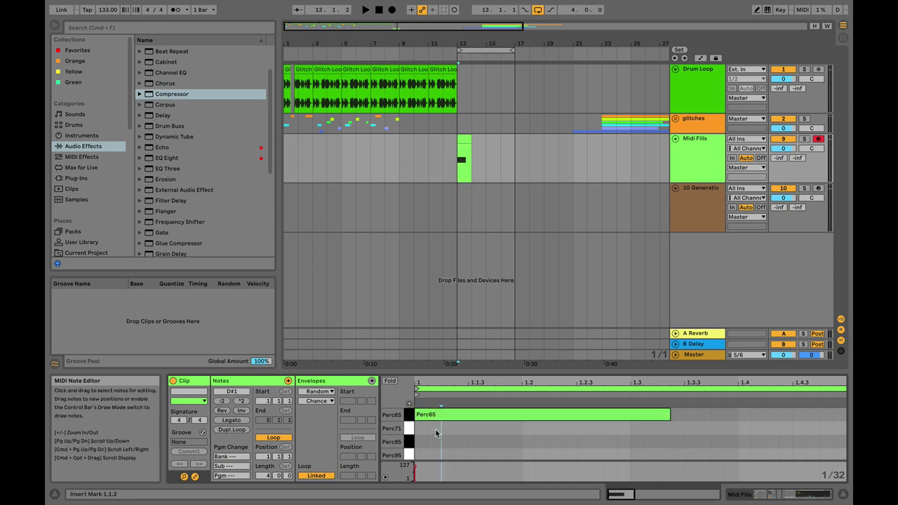
{"action": "double_click", "coordinate": [546, 444]}
{"action": "right_click", "coordinate": [542, 441]}
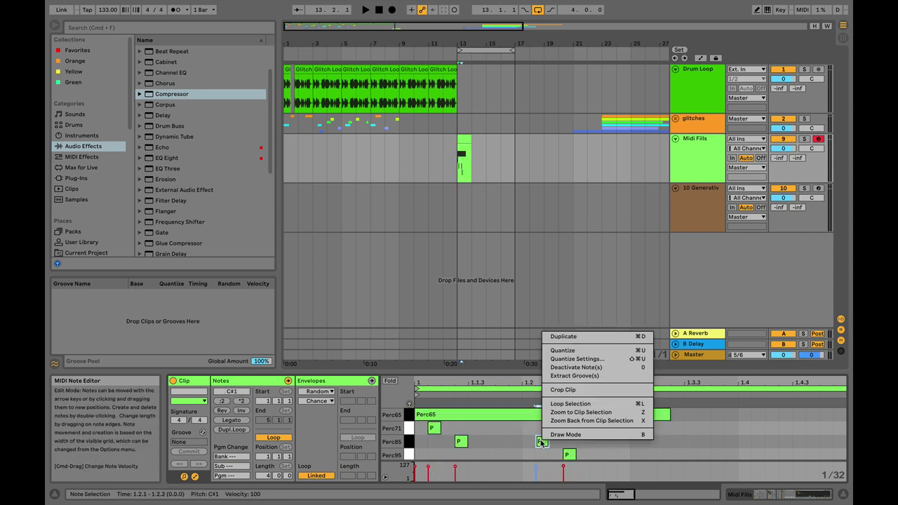
{"action": "left_click", "coordinate": [555, 349]}
{"action": "double_click", "coordinate": [543, 442]}
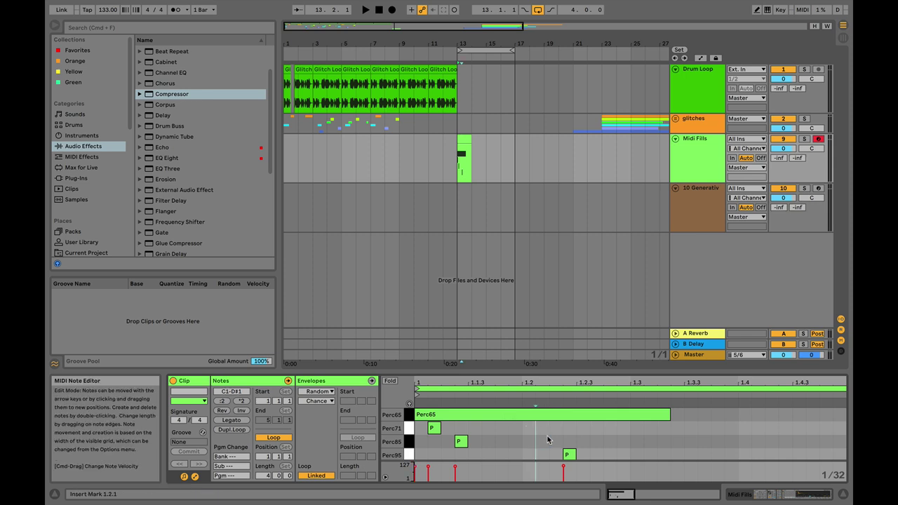
- Stretch the Perc65, Perc71, Perc85 and Perc95 notes to fill the whole bar from 1.1.1 to 2.1.1
{"action": "left_click_drag", "start_coordinate": [430, 426], "coordinate": [793, 411]}
{"action": "key", "text": "super+z"}
{"action": "right_click", "coordinate": [649, 416]}
{"action": "left_click", "coordinate": [712, 424]}
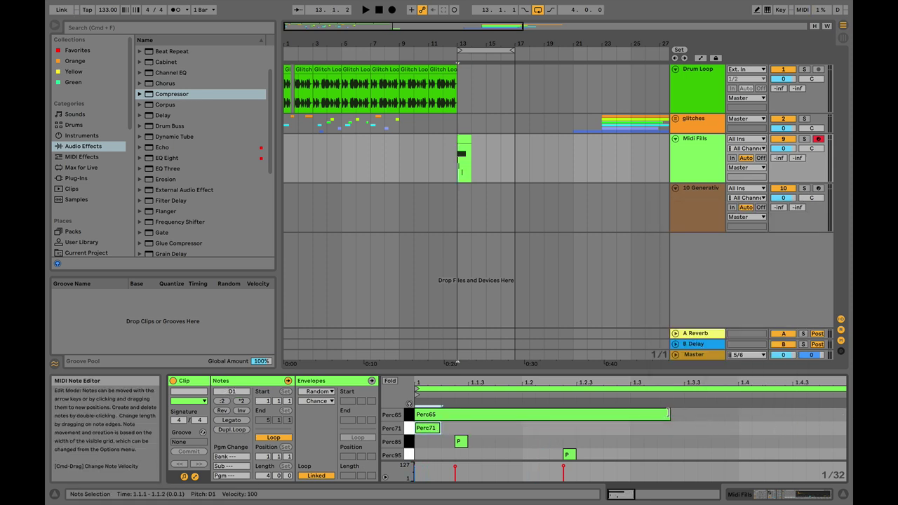
{"action": "left_click_drag", "start_coordinate": [667, 414], "coordinate": [834, 410]}
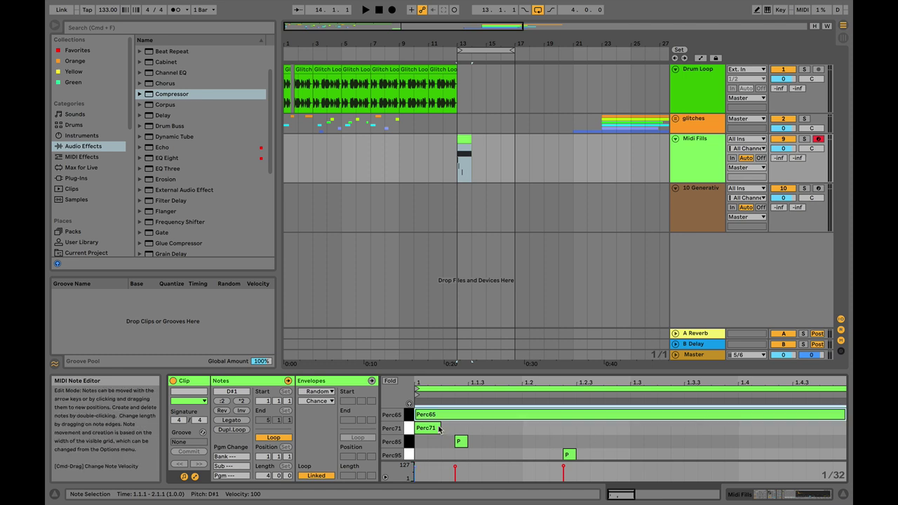
{"action": "left_click_drag", "start_coordinate": [440, 428], "coordinate": [834, 425]}
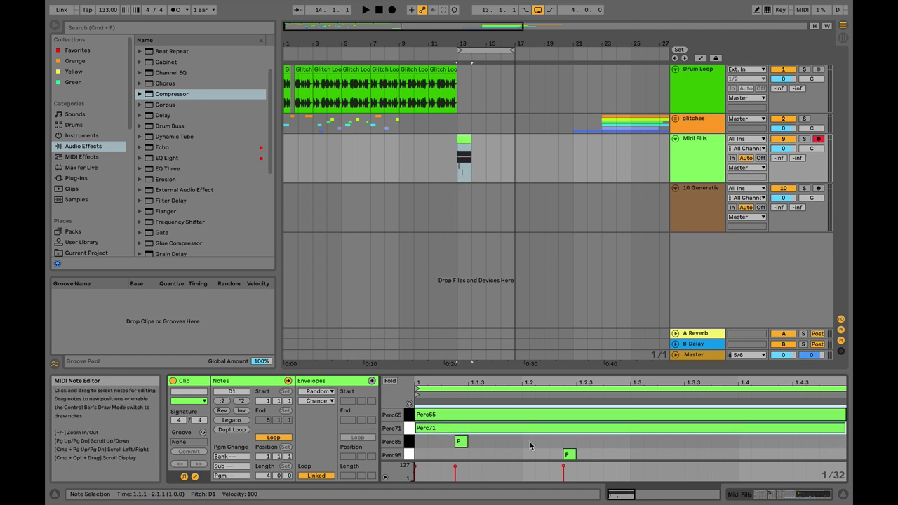
{"action": "left_click_drag", "start_coordinate": [455, 441], "coordinate": [777, 441]}
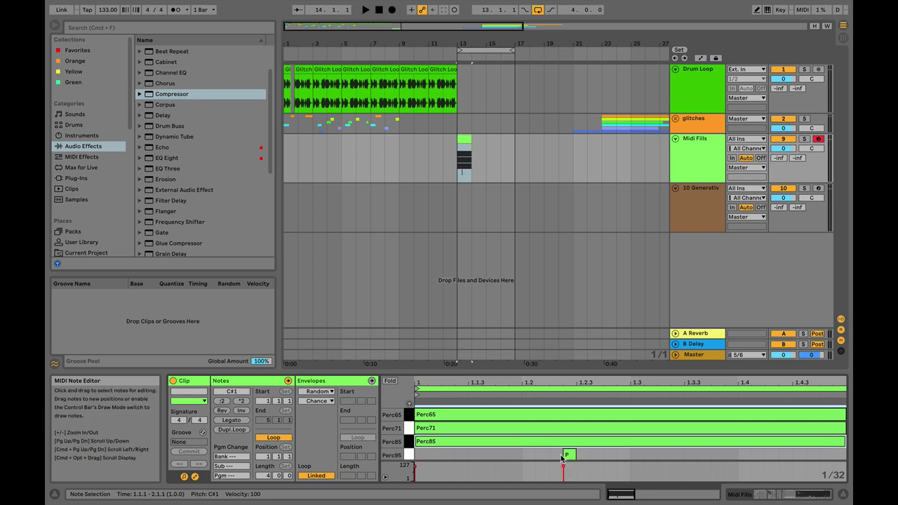
{"action": "left_click_drag", "start_coordinate": [563, 455], "coordinate": [435, 457]}
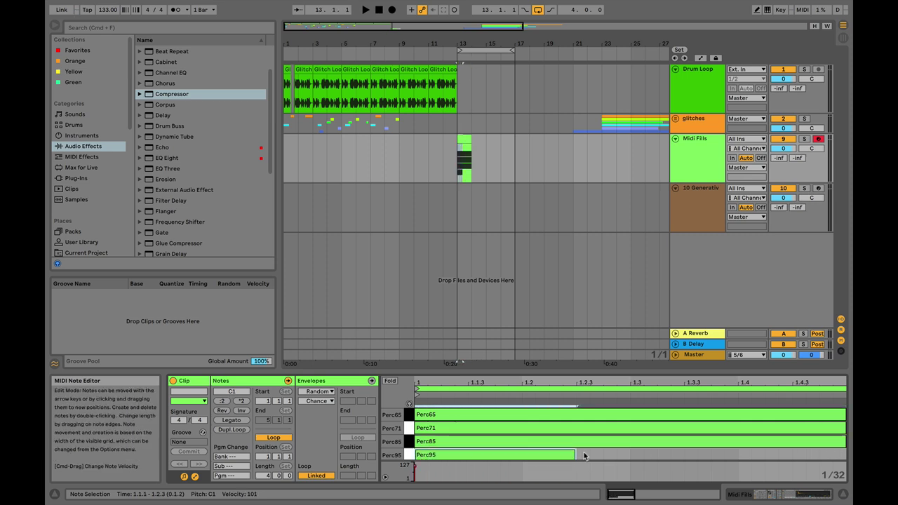
{"action": "left_click_drag", "start_coordinate": [574, 453], "coordinate": [845, 455]}
- Duplicate the one-bar Midi Fills clip three times to fill bars 13 to 17
{"action": "left_click", "coordinate": [463, 139]}
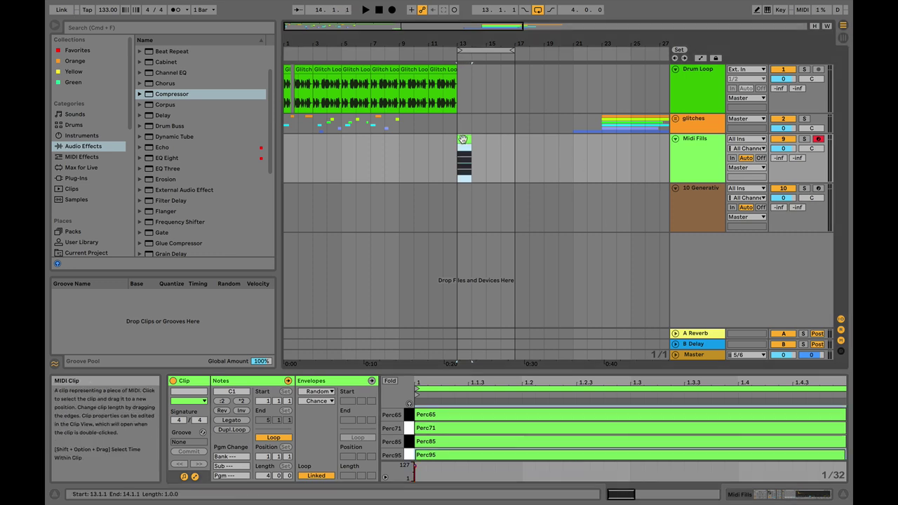
{"action": "key", "text": "super+d"}
{"action": "key", "text": "super+d"}
{"action": "key", "text": "super+d"}
- Show the Midi Fills device chain and audition the four one-bar clips with only the Arpeggiator active
{"action": "double_click", "coordinate": [693, 151]}
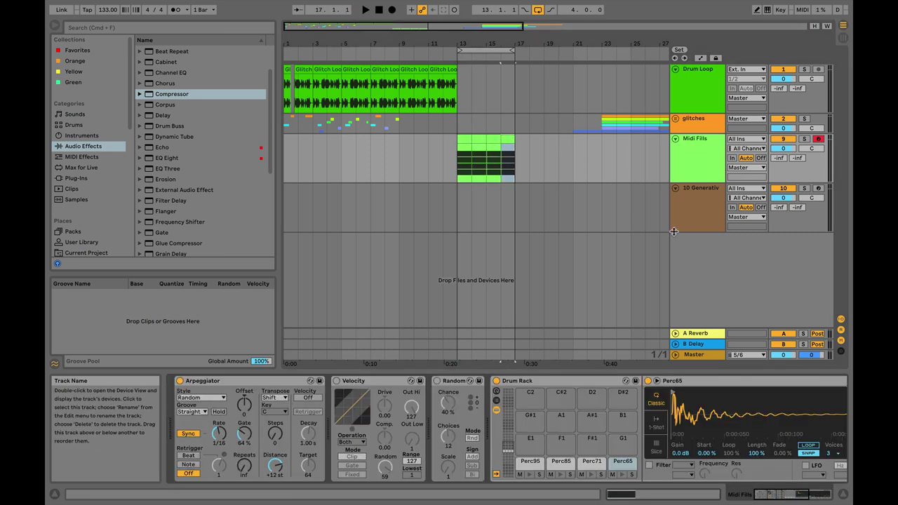
{"action": "key", "text": "space"}
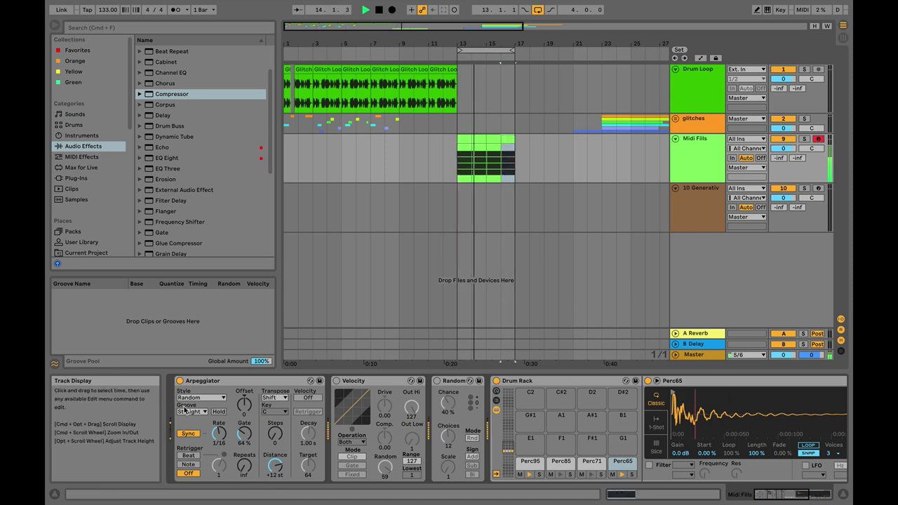
{"action": "key", "text": "space"}
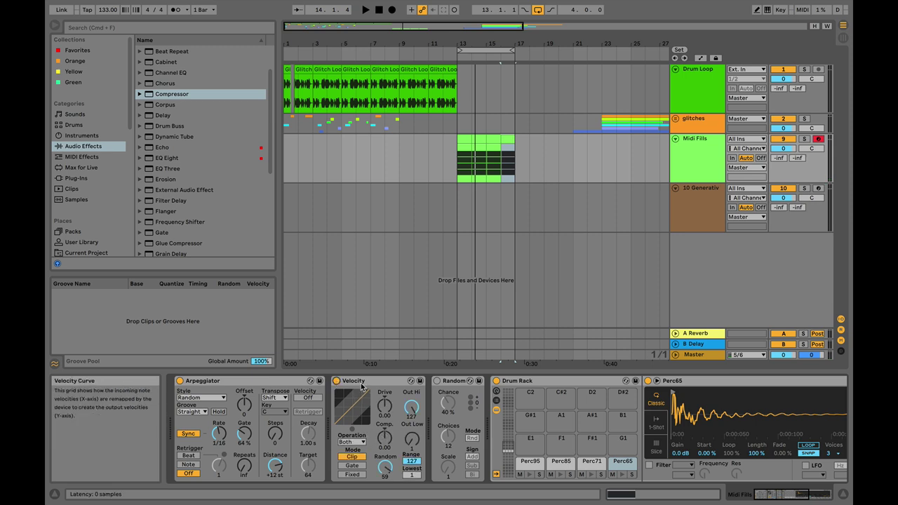
- Activate the Velocity device with its Random amount at 56 and audition the Midi Fills clips
{"action": "left_click", "coordinate": [362, 383]}
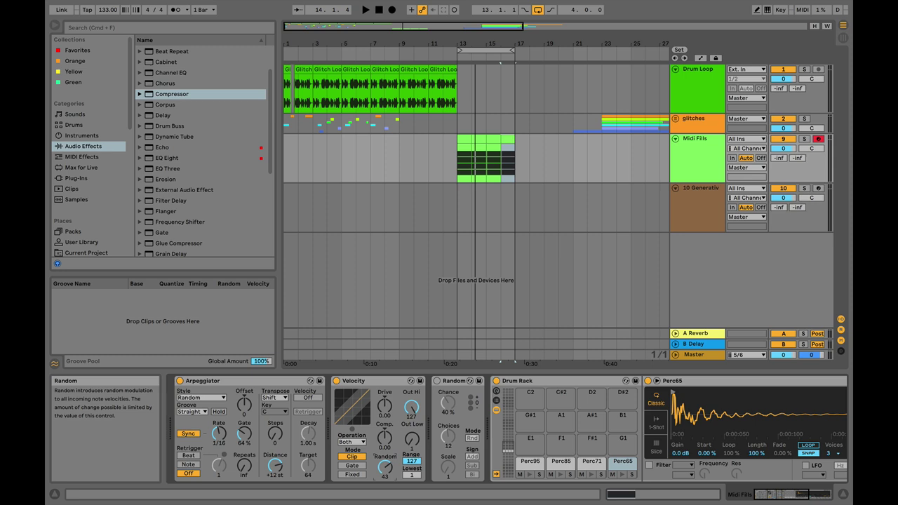
{"action": "mouse_move", "coordinate": [384, 466]}
{"action": "left_mouse_down"}
{"action": "mouse_move", "coordinate": [384, 491]}
{"action": "mouse_move", "coordinate": [384, 464]}
{"action": "left_mouse_up"}
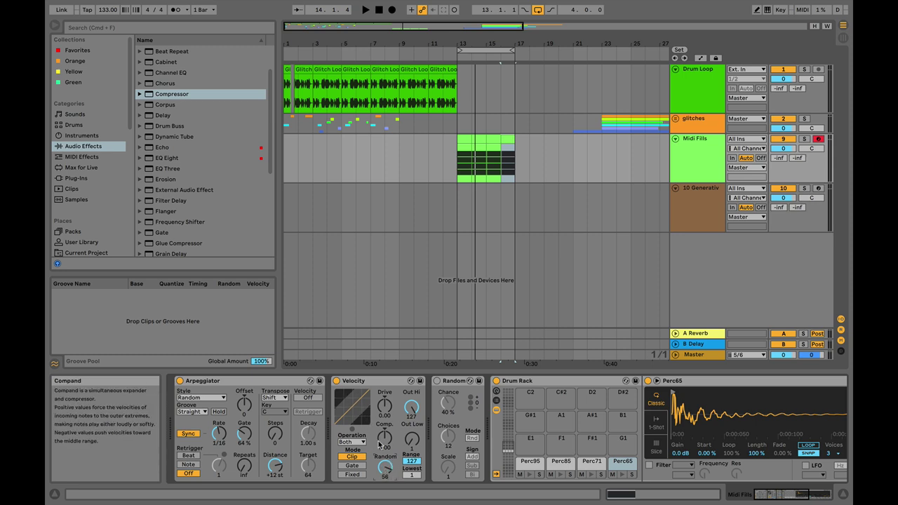
{"action": "key", "text": "space"}
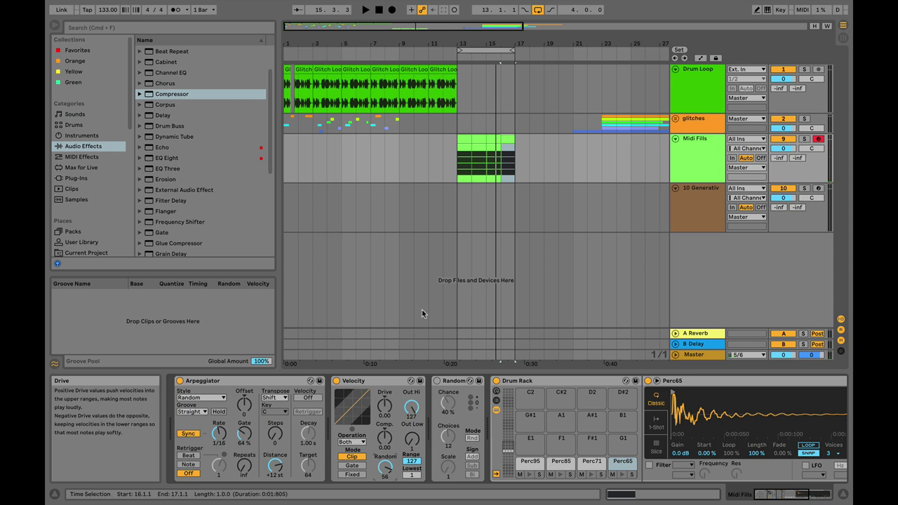
- Audition the Midi Fills clips again with Arpeggiator and Velocity, and turn on the Random device
{"action": "left_click", "coordinate": [453, 381]}
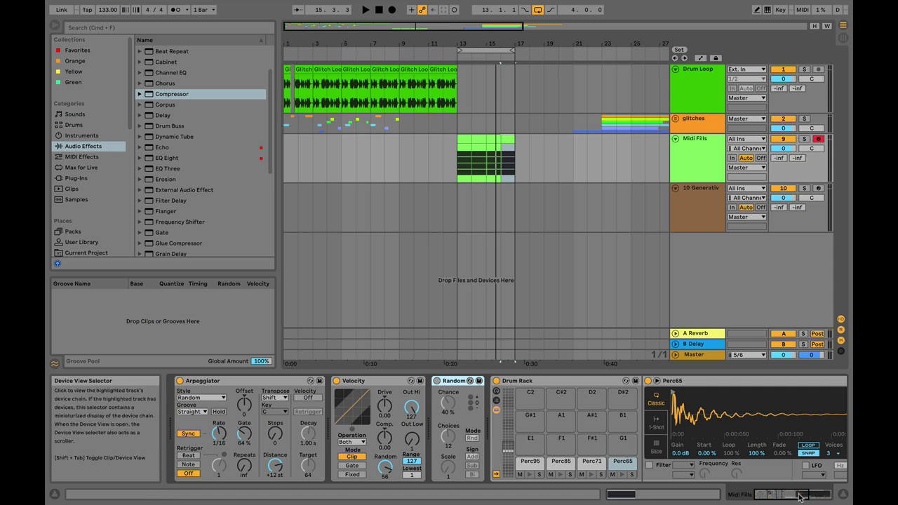
{"action": "left_click_drag", "start_coordinate": [800, 496], "coordinate": [793, 497]}
{"action": "key", "text": "space"}
{"action": "key", "text": "space"}
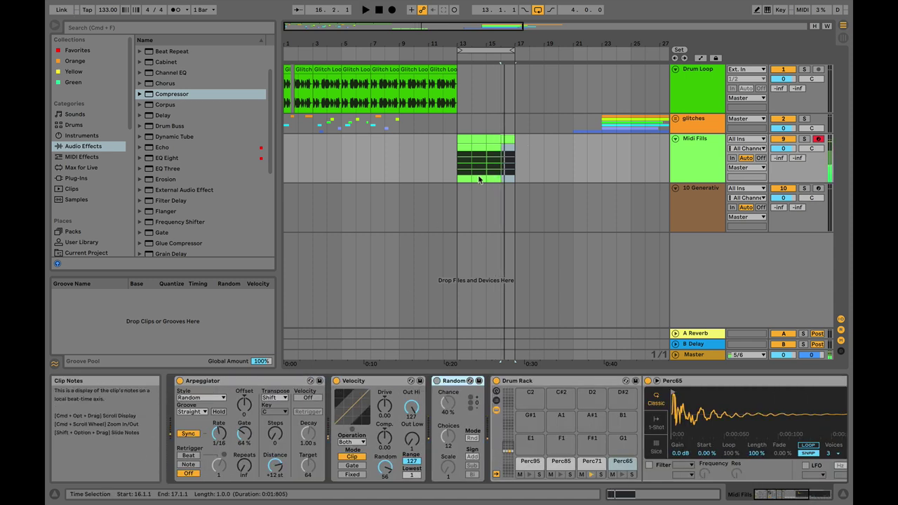
{"action": "left_click", "coordinate": [479, 180]}
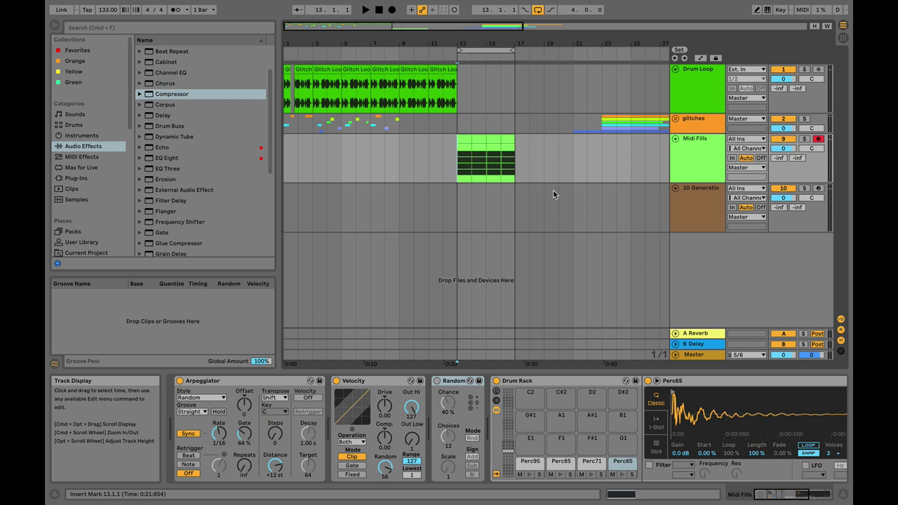
{"action": "left_click", "coordinate": [454, 381]}
{"action": "left_click", "coordinate": [438, 381]}
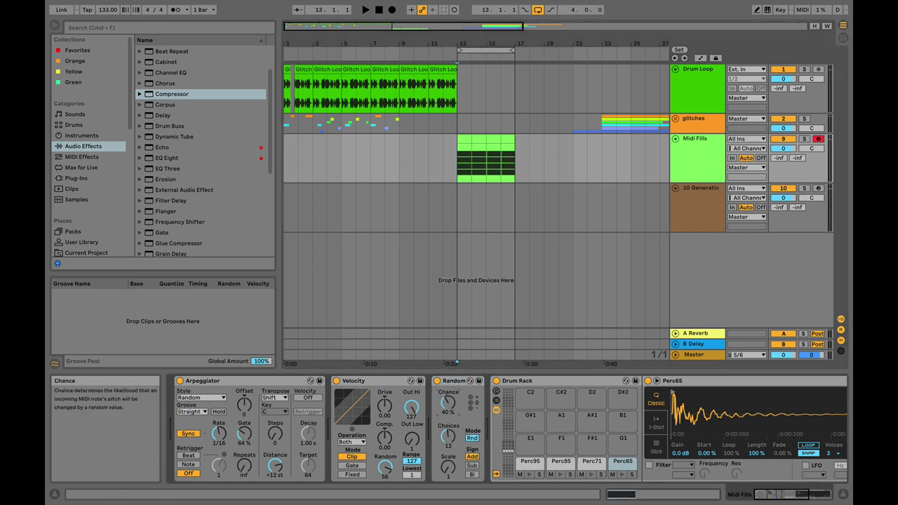
- Set the Random device's Chance to 44 % on the Midi Fills track and audition the clips
{"action": "left_click", "coordinate": [453, 403]}
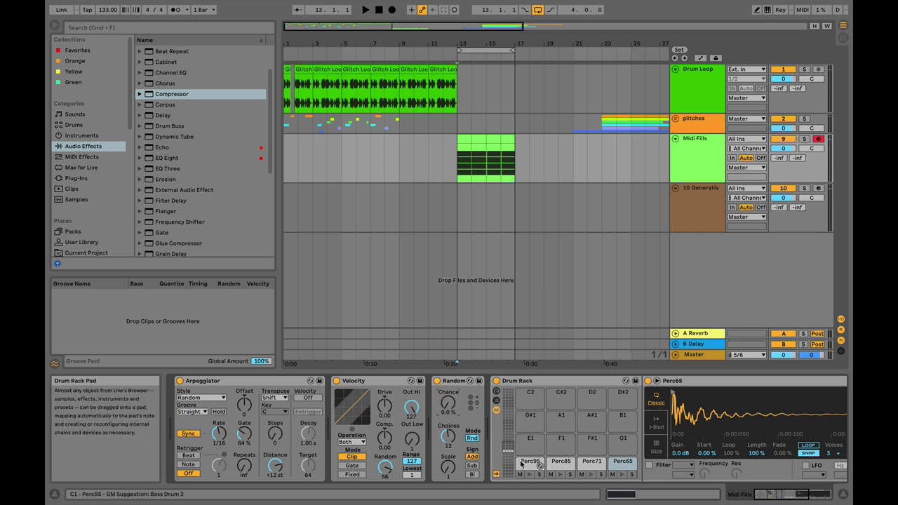
{"action": "left_click", "coordinate": [590, 464]}
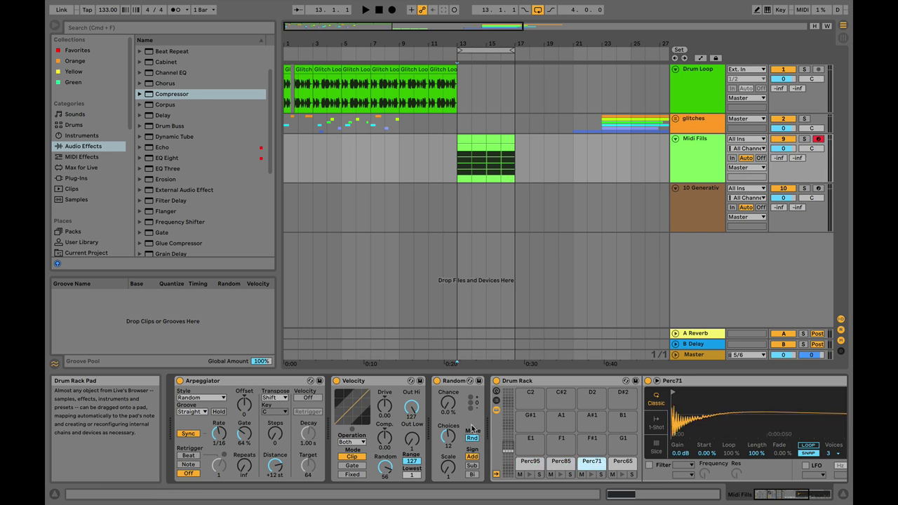
{"action": "left_click_drag", "start_coordinate": [447, 405], "coordinate": [448, 397]}
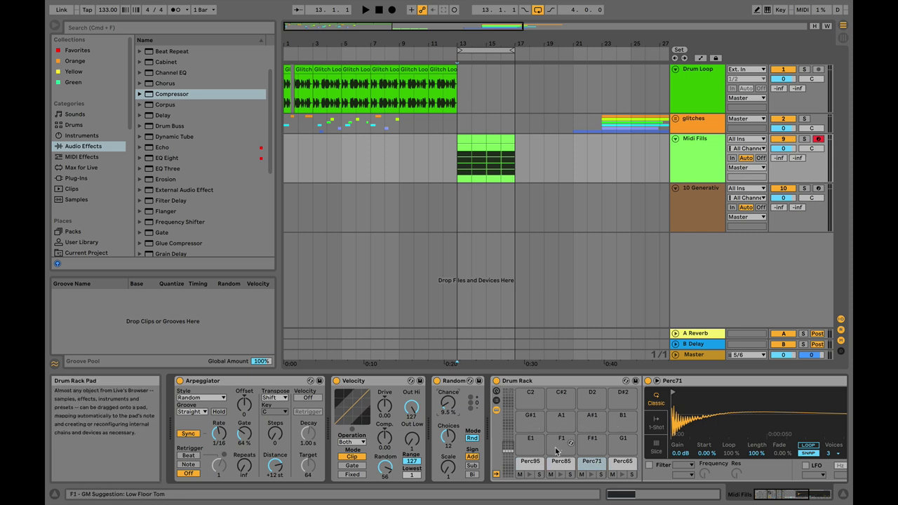
{"action": "left_click_drag", "start_coordinate": [448, 404], "coordinate": [447, 393]}
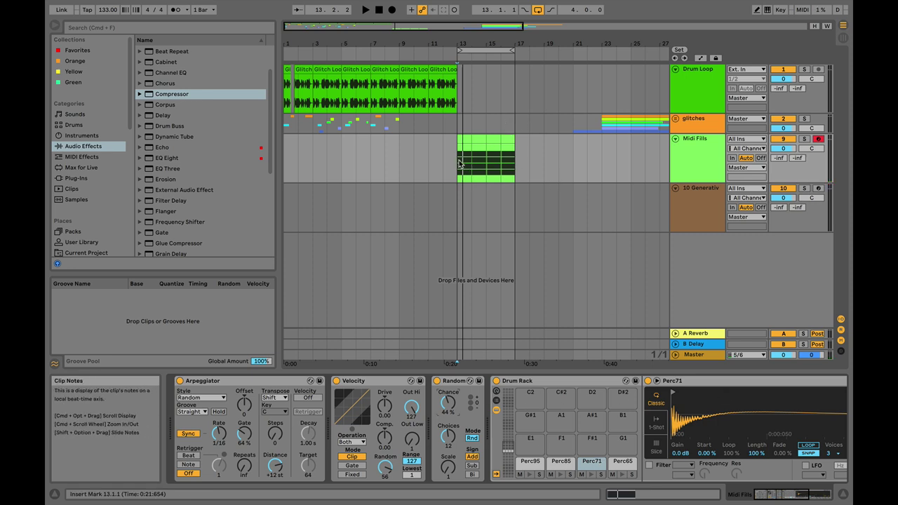
{"action": "key", "text": "space"}
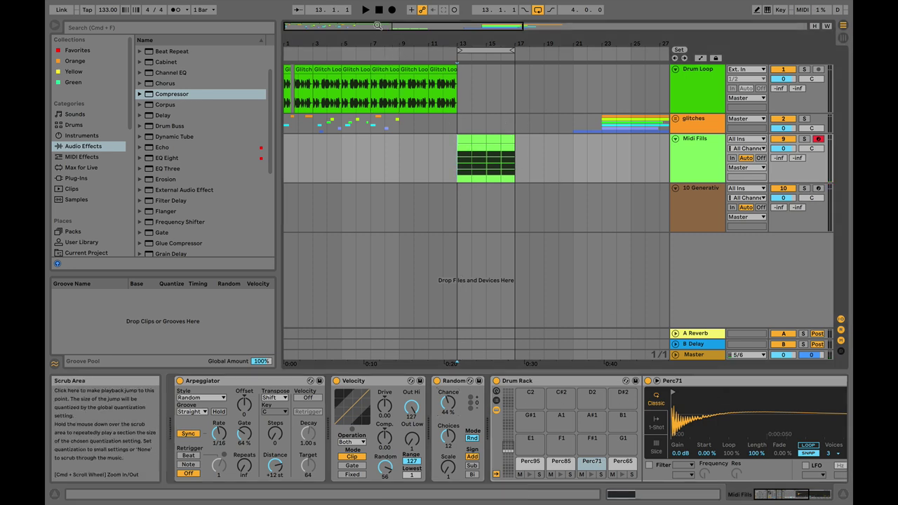
- Bring the Drum Loop track's last Audio Effect Rack to the end of the Midi Fills chain, then unfold it and turn it on
{"action": "left_click_drag", "start_coordinate": [386, 43], "coordinate": [386, 21]}
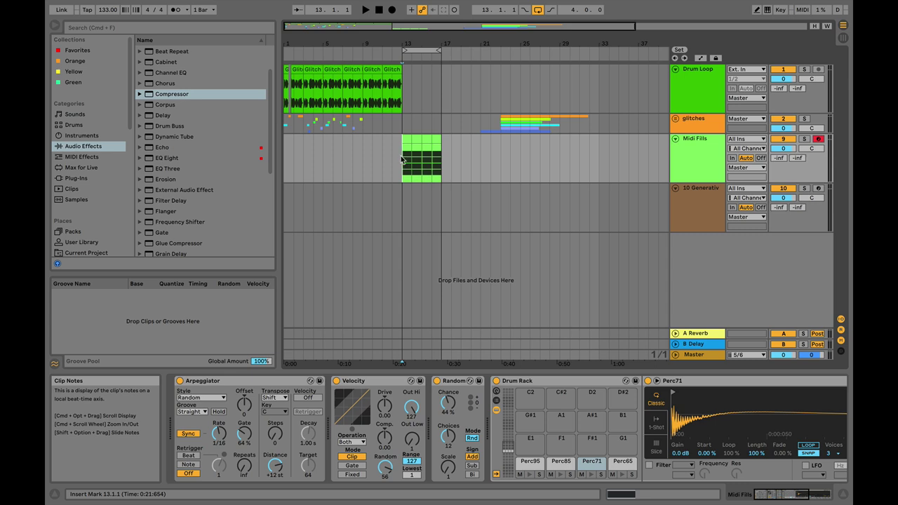
{"action": "left_click", "coordinate": [541, 87]}
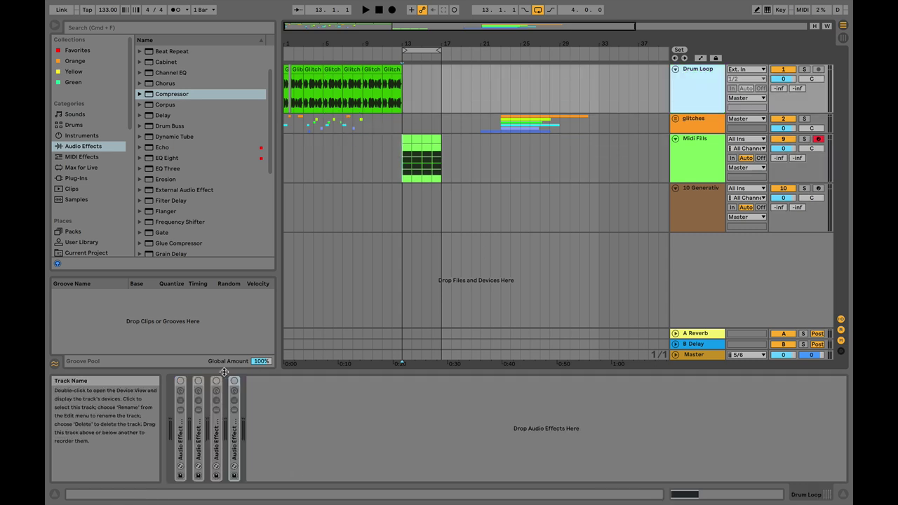
{"action": "left_click", "coordinate": [234, 430]}
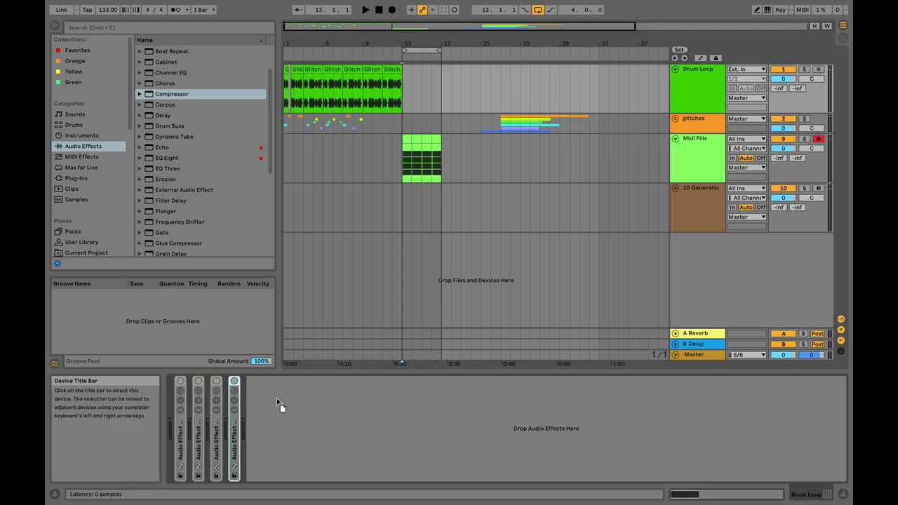
{"action": "left_click", "coordinate": [693, 156]}
{"action": "scroll", "coordinate": [677, 475], "scroll_direction": "right", "scroll_amount": 3}
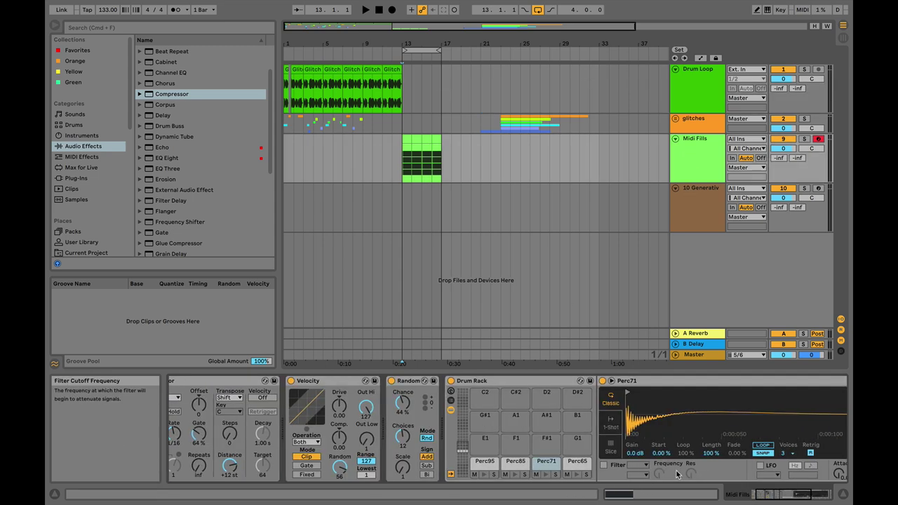
{"action": "scroll", "coordinate": [677, 475], "scroll_direction": "right", "scroll_amount": 6}
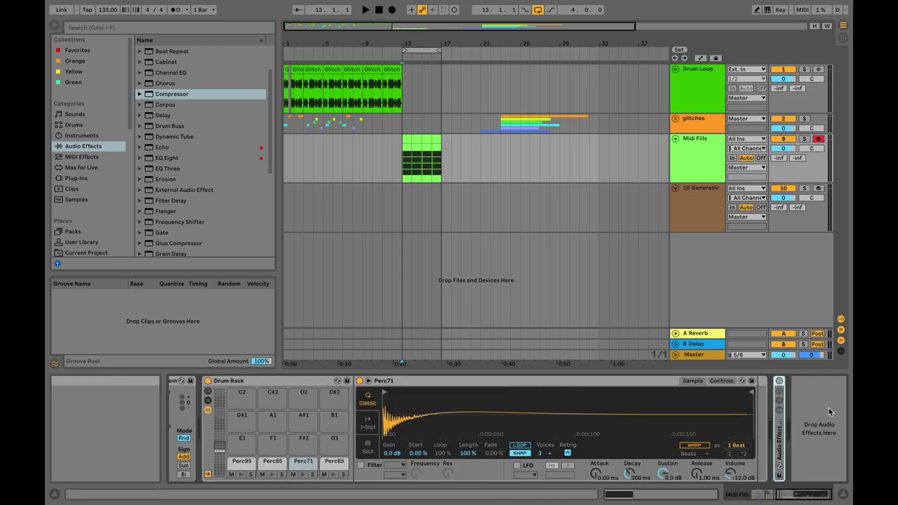
{"action": "double_click", "coordinate": [780, 435]}
{"action": "left_click_drag", "start_coordinate": [787, 497], "coordinate": [788, 497]}
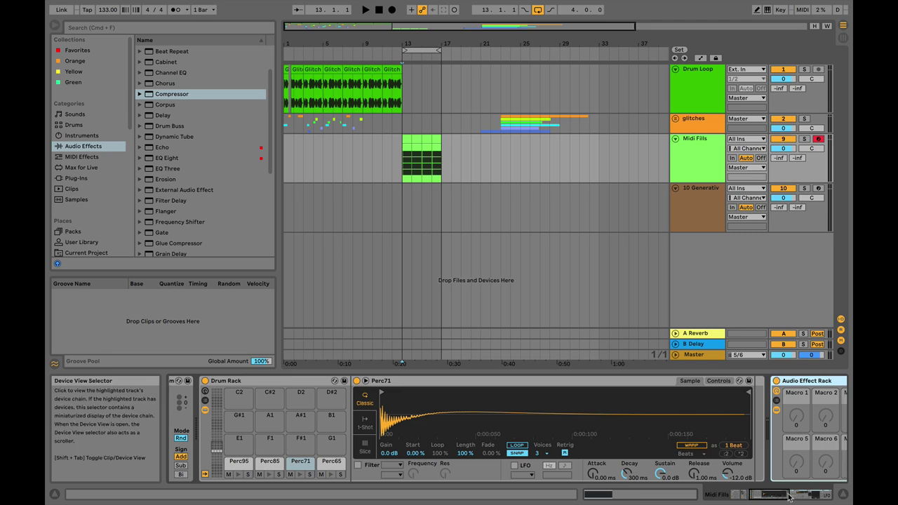
{"action": "left_click", "coordinate": [788, 496]}
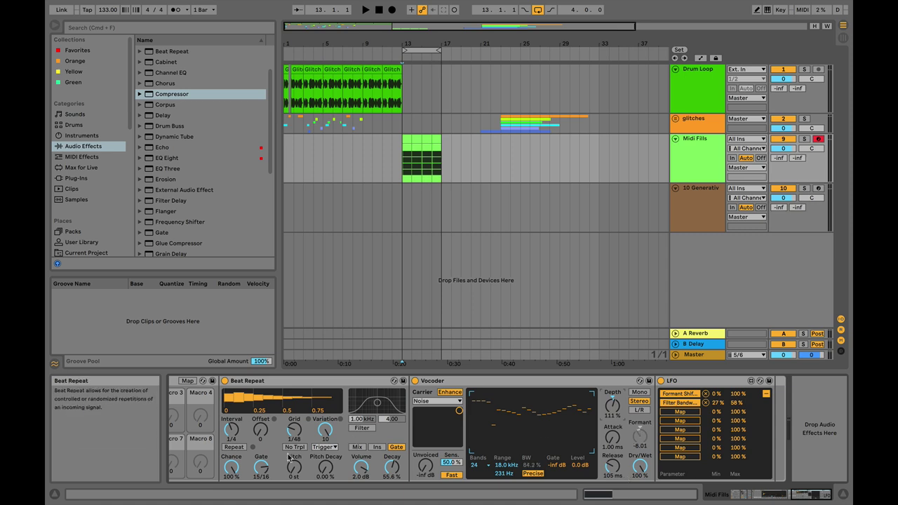
- Set Beat Repeat to Interval 1/2, Grid 1/16 and Mix mode, and audition the Midi Fills clips
{"action": "left_click_drag", "start_coordinate": [295, 430], "coordinate": [295, 414]}
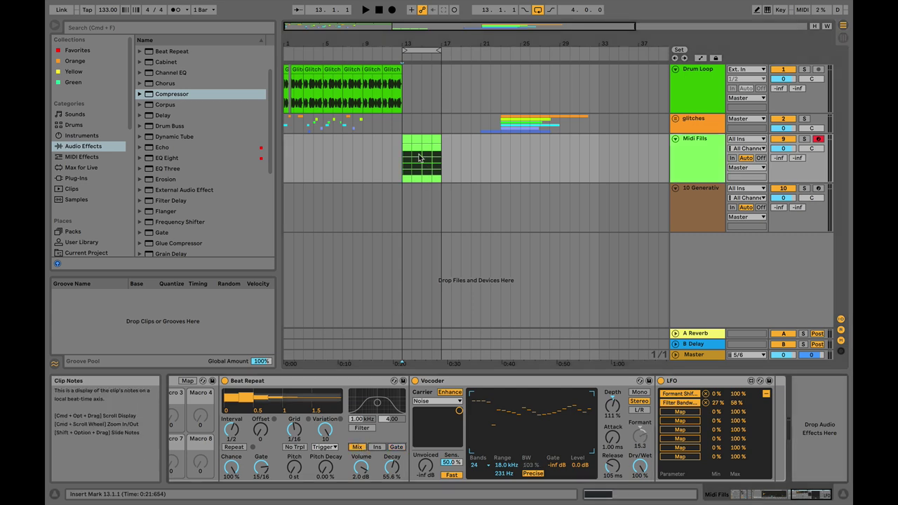
{"action": "key", "text": "space"}
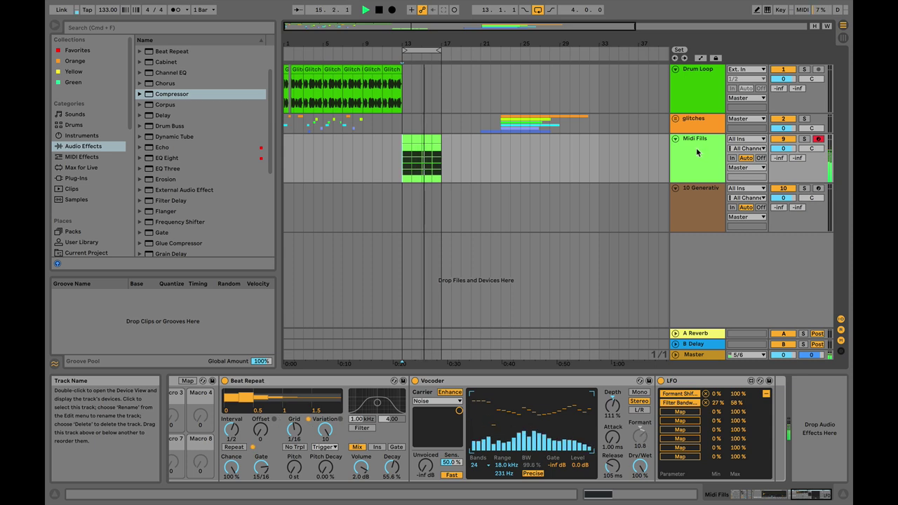
{"action": "key", "text": "space"}
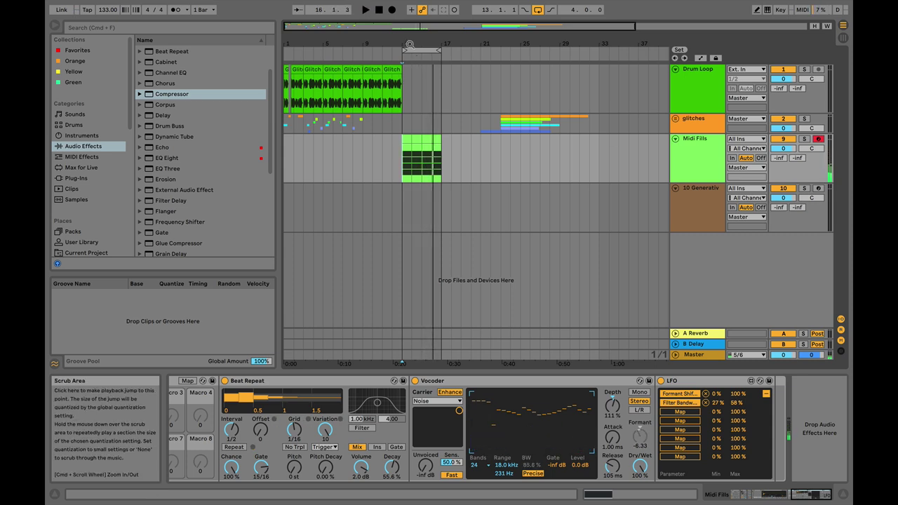
- Audition the Midi Fills clips with the Arpeggiator's Rate at 1/32, and return the Rate to 1/16
{"action": "left_click_drag", "start_coordinate": [396, 43], "coordinate": [417, 55]}
{"action": "left_click", "coordinate": [697, 144]}
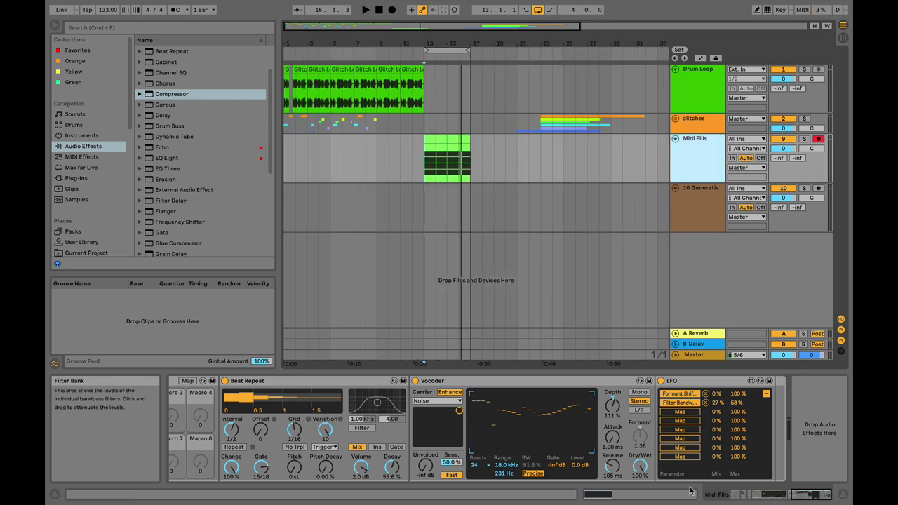
{"action": "left_click_drag", "start_coordinate": [800, 497], "coordinate": [735, 495]}
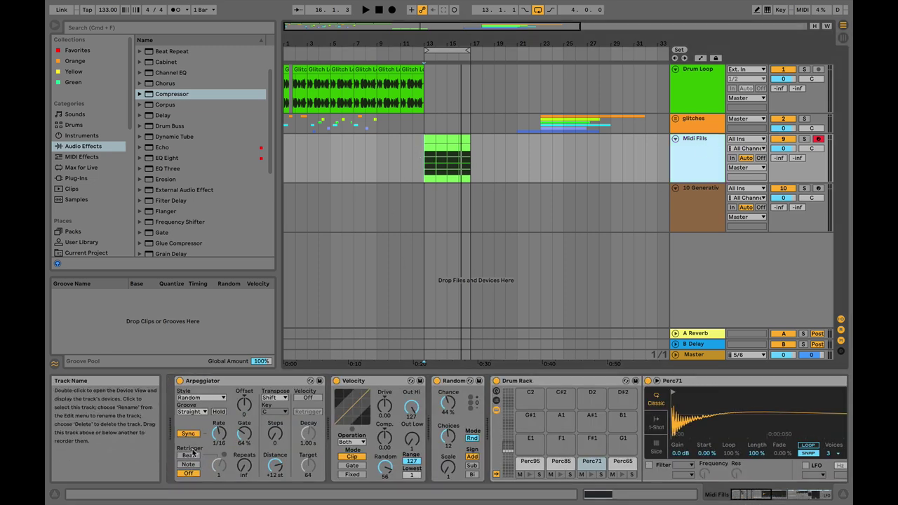
{"action": "key", "text": "space"}
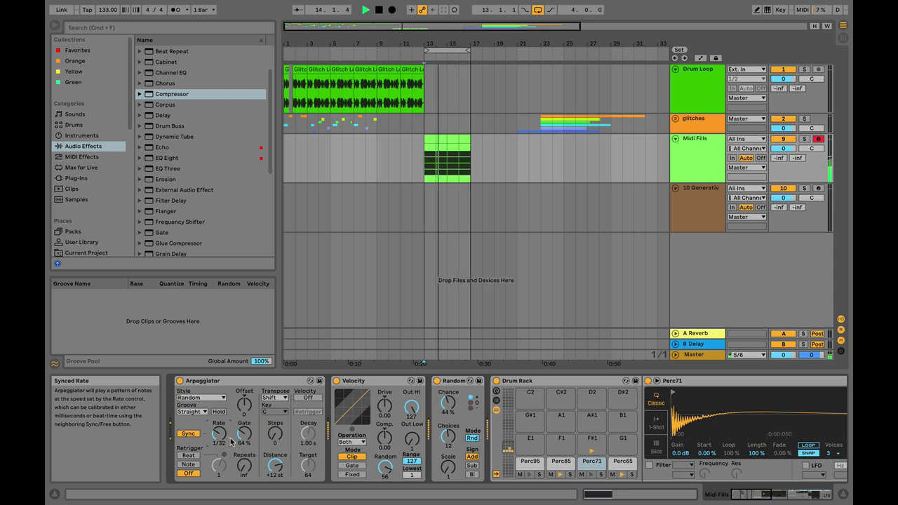
{"action": "left_click_drag", "start_coordinate": [219, 433], "coordinate": [219, 442]}
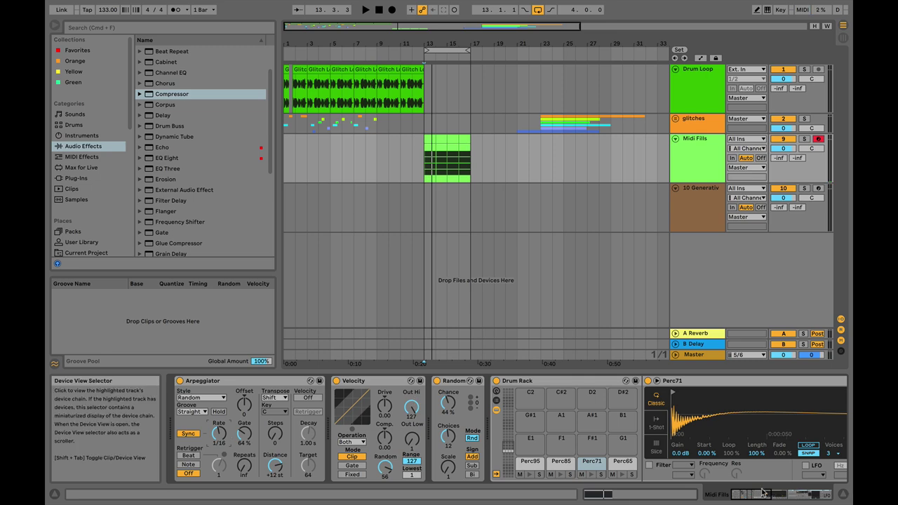
- Lower the Vocoder's Dry/Wet to 44 % in the Midi Fills effect rack and audition the clips
{"action": "left_click", "coordinate": [825, 494]}
{"action": "left_click_drag", "start_coordinate": [641, 466], "coordinate": [641, 469]}
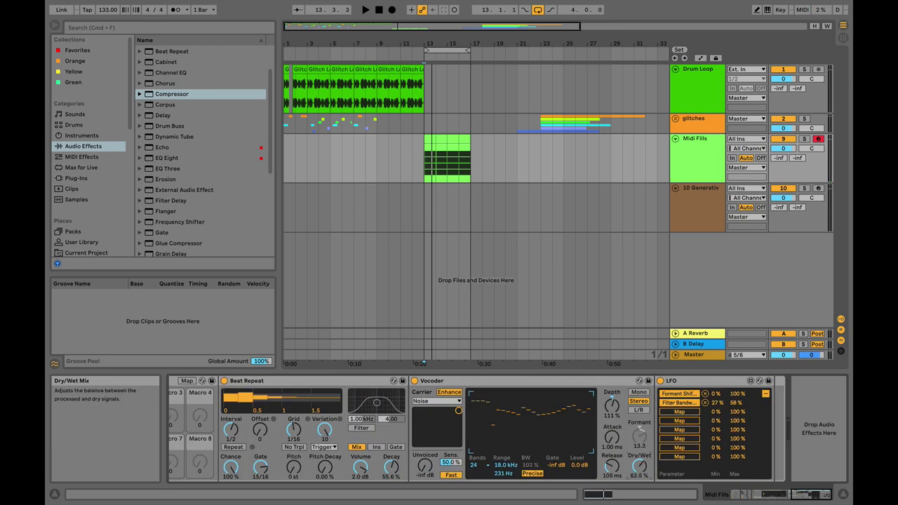
{"action": "key", "text": "space"}
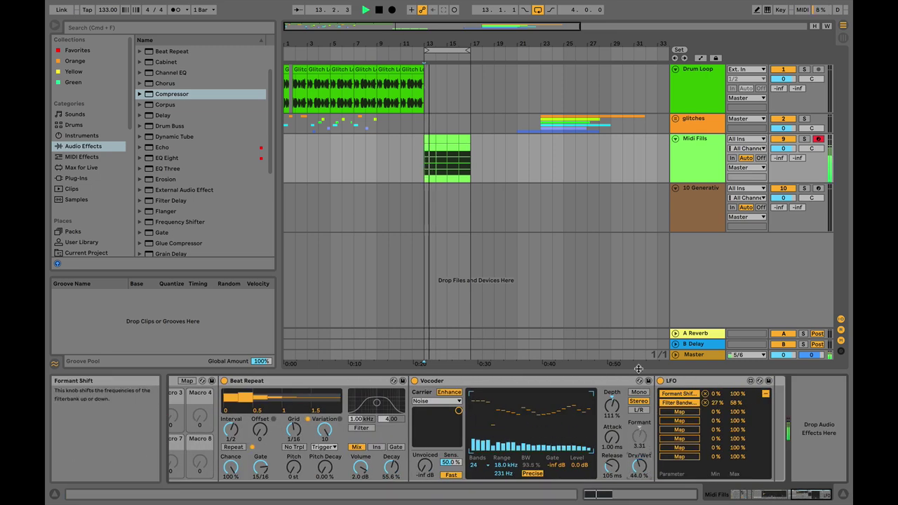
- Insert an audio track below Midi Fills, set its input to Midi Fills, and arm it for recording
{"action": "left_click", "coordinate": [698, 151]}
{"action": "right_click", "coordinate": [699, 149]}
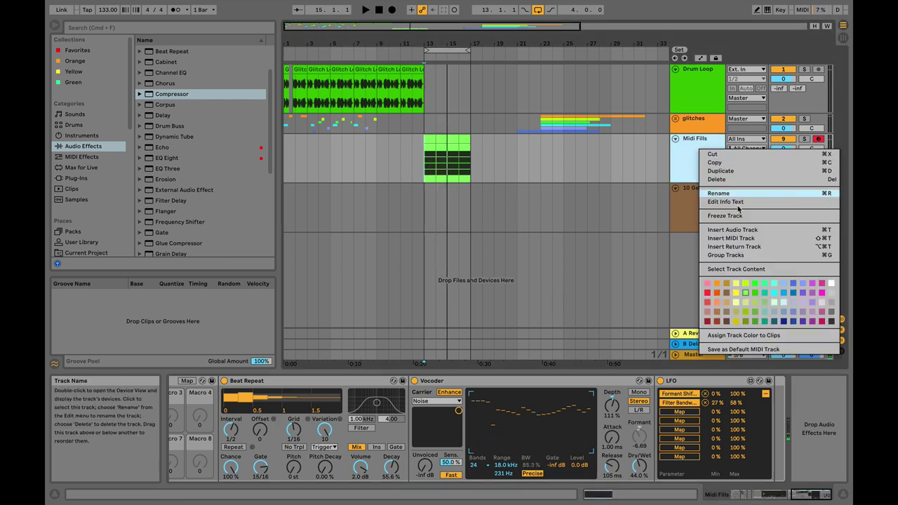
{"action": "left_click", "coordinate": [747, 230]}
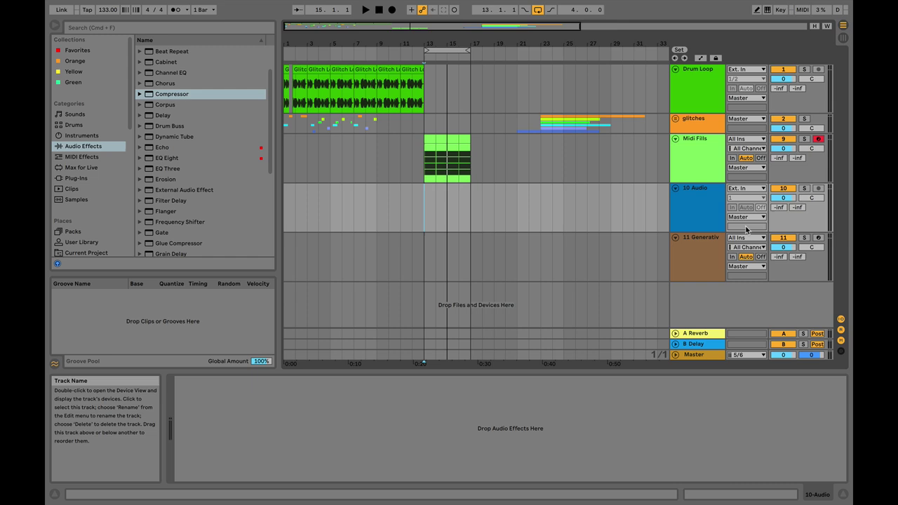
{"action": "left_click", "coordinate": [757, 188]}
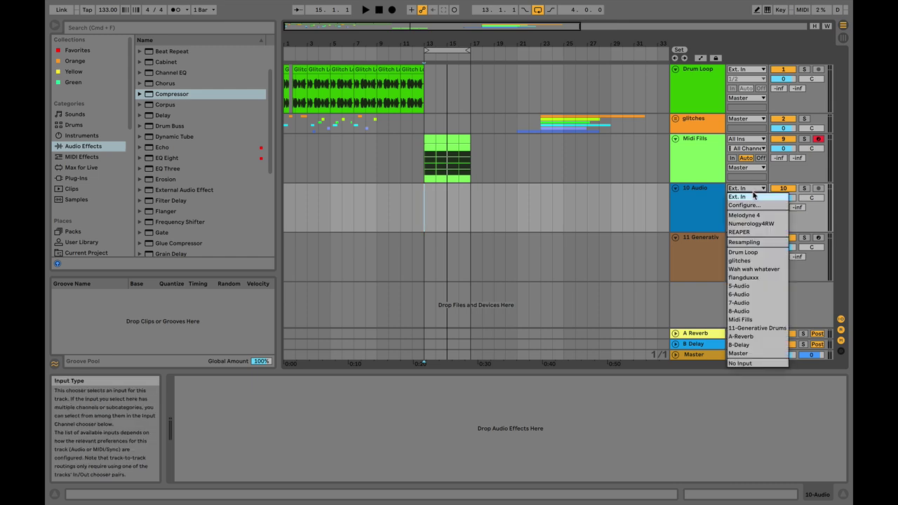
{"action": "left_click", "coordinate": [749, 321]}
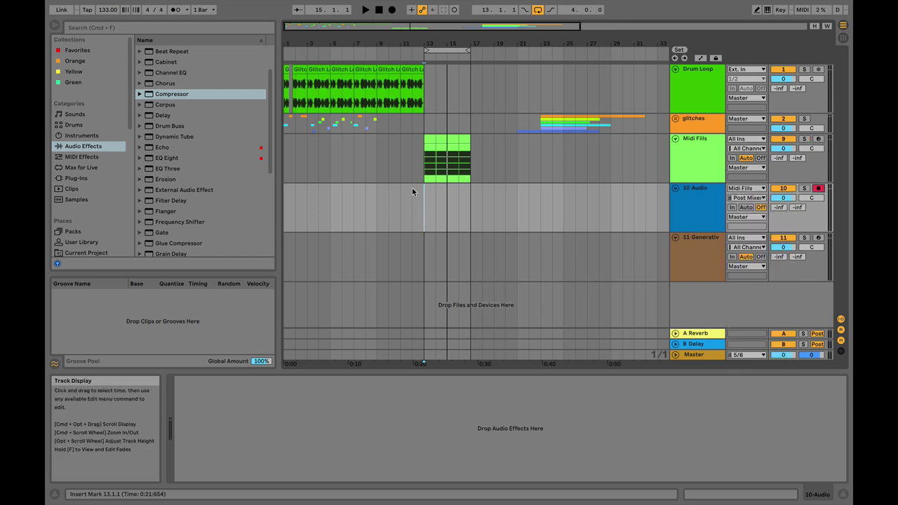
- Record the Midi Fills output from bar 13 to just past bar 17 on the new audio track
{"action": "left_click", "coordinate": [392, 10]}
{"action": "left_click_drag", "start_coordinate": [435, 43], "coordinate": [453, 70]}
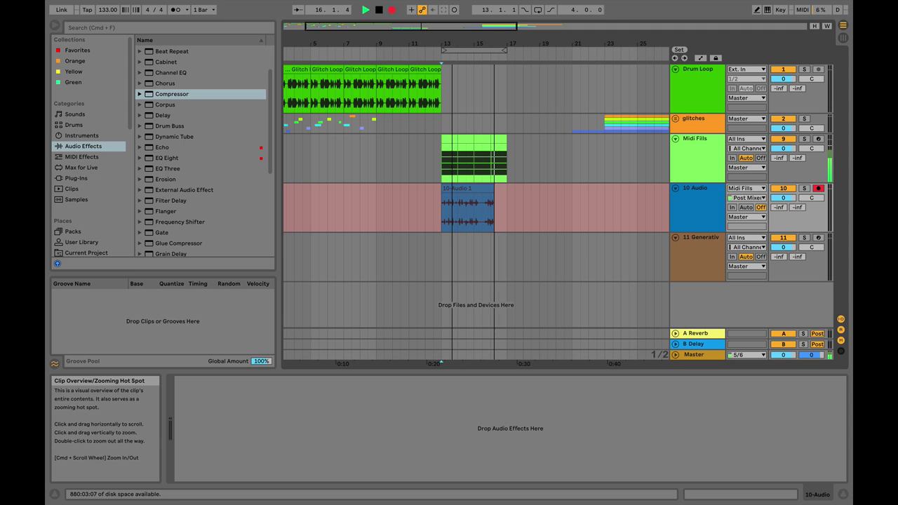
{"action": "key", "text": "space"}
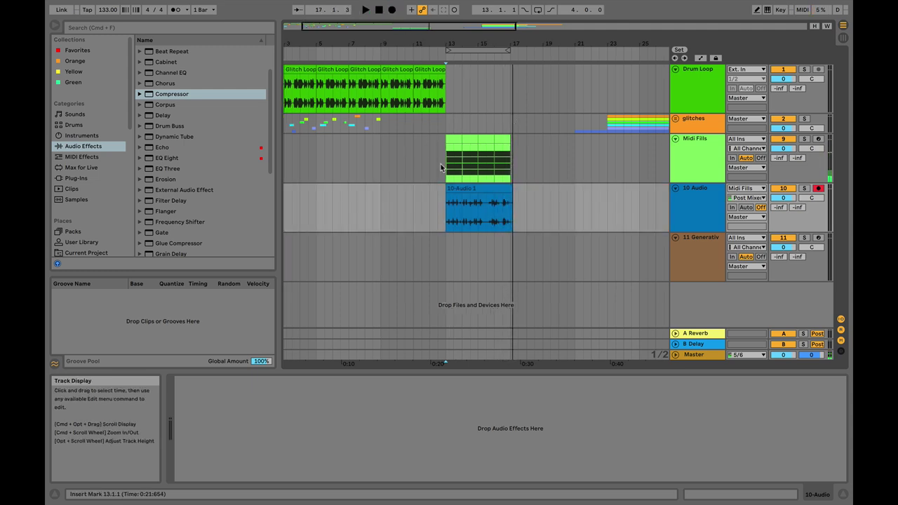
{"action": "left_click_drag", "start_coordinate": [446, 43], "coordinate": [445, 56]}
{"action": "left_click_drag", "start_coordinate": [409, 26], "coordinate": [409, 84]}
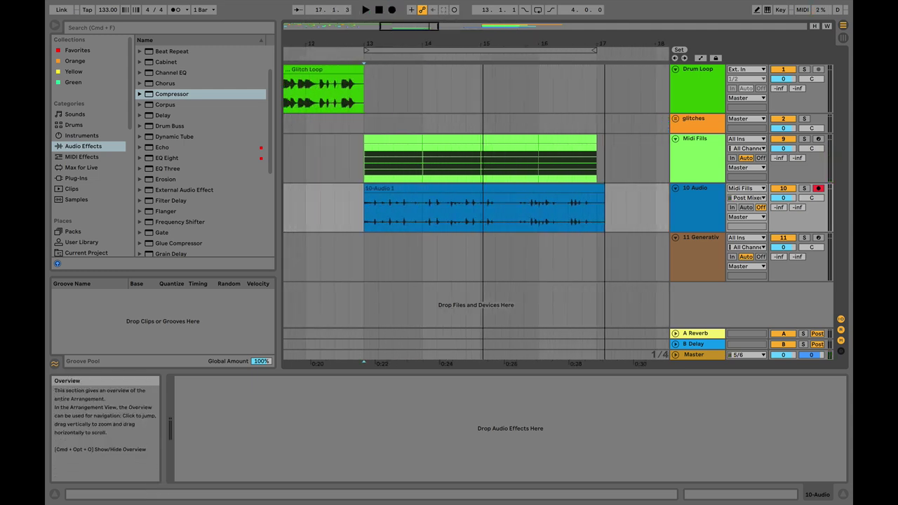
- Solo the new audio track and audition its recorded clip from bar 13
{"action": "left_click", "coordinate": [363, 225]}
{"action": "left_click", "coordinate": [804, 188]}
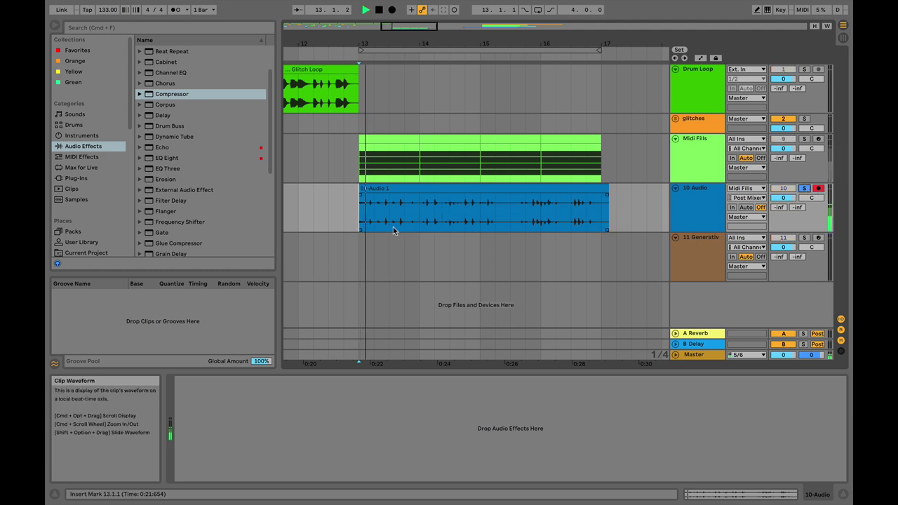
{"action": "key", "text": "space"}
- Copy the recorded clip's first beat to position 6.2.1 on the same track, and unsolo the track
{"action": "left_click_drag", "start_coordinate": [363, 216], "coordinate": [368, 208]}
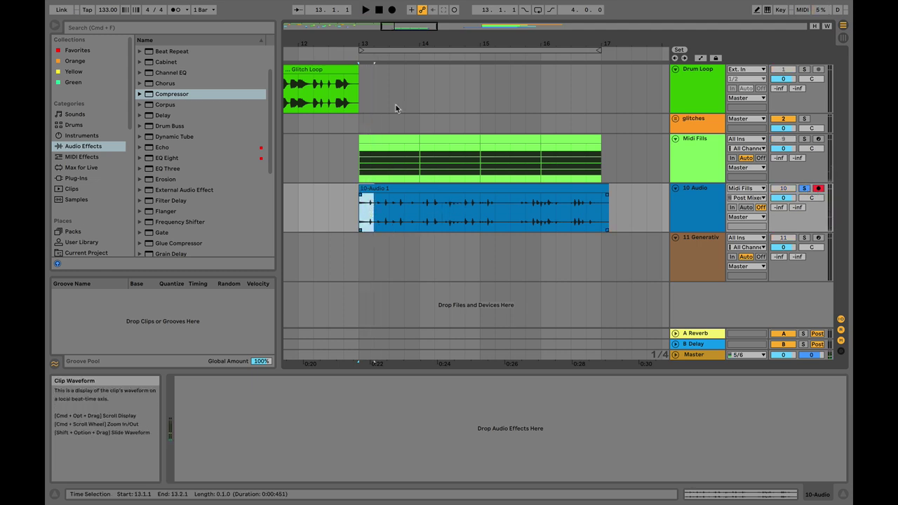
{"action": "scroll", "coordinate": [359, 193], "scroll_direction": "left", "scroll_amount": 6}
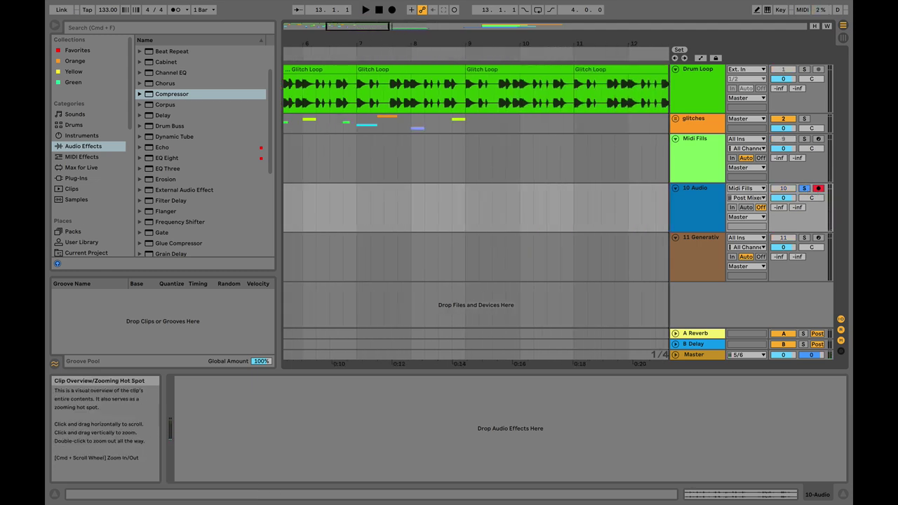
{"action": "left_click", "coordinate": [328, 208]}
{"action": "key", "text": "super+v"}
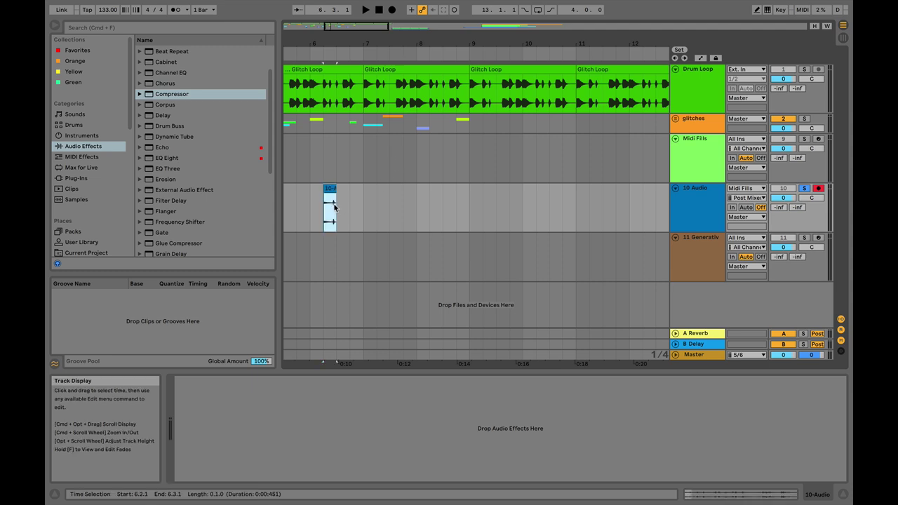
{"action": "left_click", "coordinate": [803, 120]}
{"action": "left_click", "coordinate": [683, 142]}
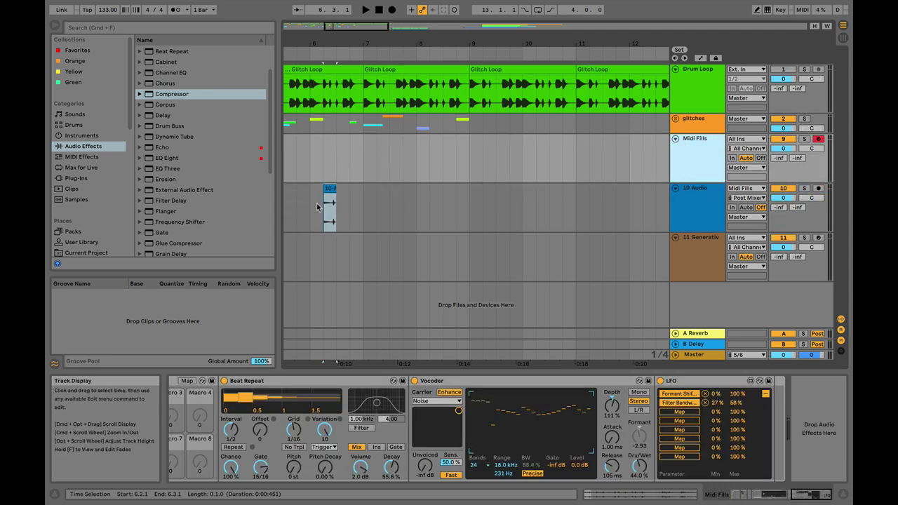
{"action": "scroll", "coordinate": [304, 191], "scroll_direction": "left", "scroll_amount": 3}
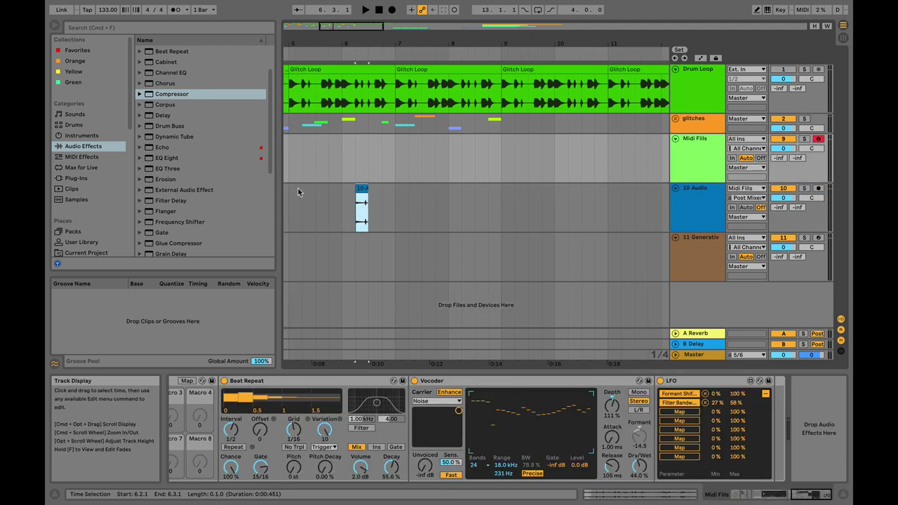
- Unfold the glitches group, move the recorded audio track into it, and rename that track "midi fills"
{"action": "left_click", "coordinate": [675, 119]}
{"action": "scroll", "coordinate": [714, 168], "scroll_direction": "down", "scroll_amount": 5}
{"action": "left_click_drag", "start_coordinate": [702, 261], "coordinate": [701, 198]}
{"action": "right_click", "coordinate": [696, 203]}
{"action": "left_click", "coordinate": [719, 242]}
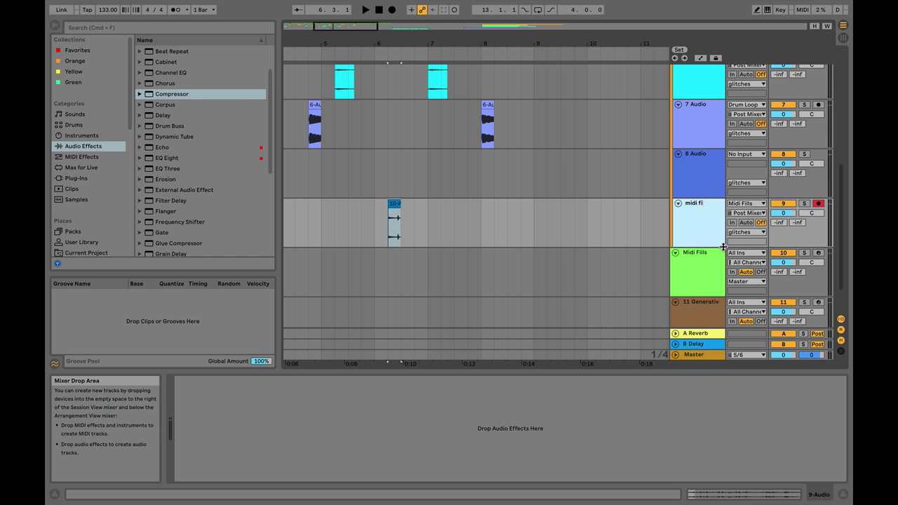
{"action": "left_click", "coordinate": [363, 218]}
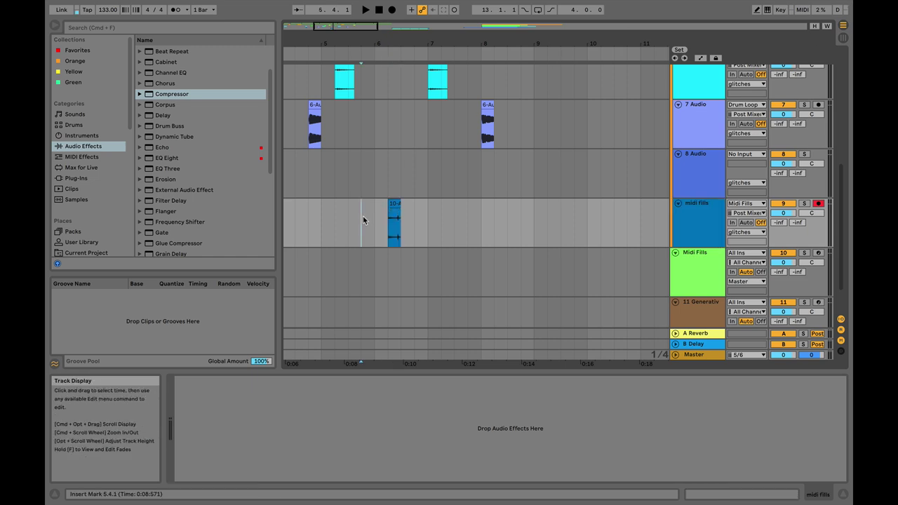
- Audition the fill slice at 6.2.1 together with the drum loop and the other glitches, starting from 5.4.1
{"action": "scroll", "coordinate": [637, 152], "scroll_direction": "up", "scroll_amount": 8}
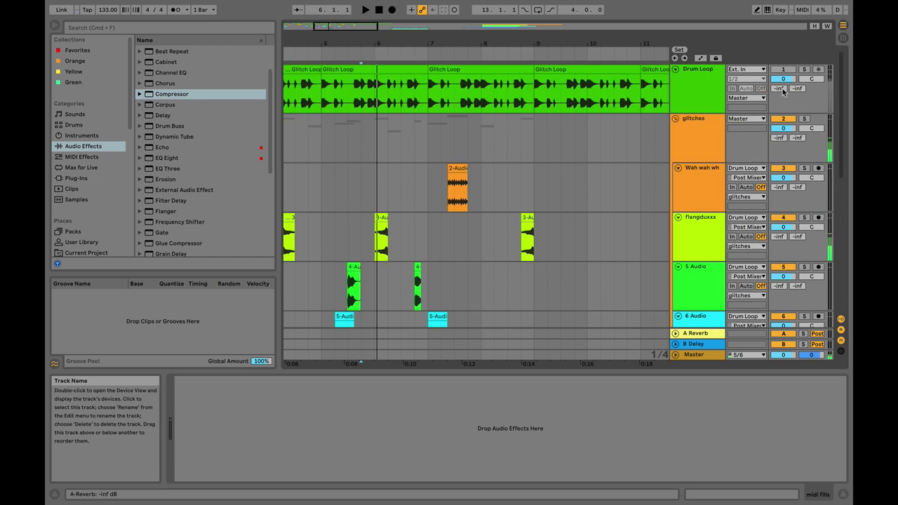
{"action": "scroll", "coordinate": [579, 201], "scroll_direction": "down", "scroll_amount": 3}
{"action": "key", "text": "space"}
{"action": "scroll", "coordinate": [562, 210], "scroll_direction": "down", "scroll_amount": 5}
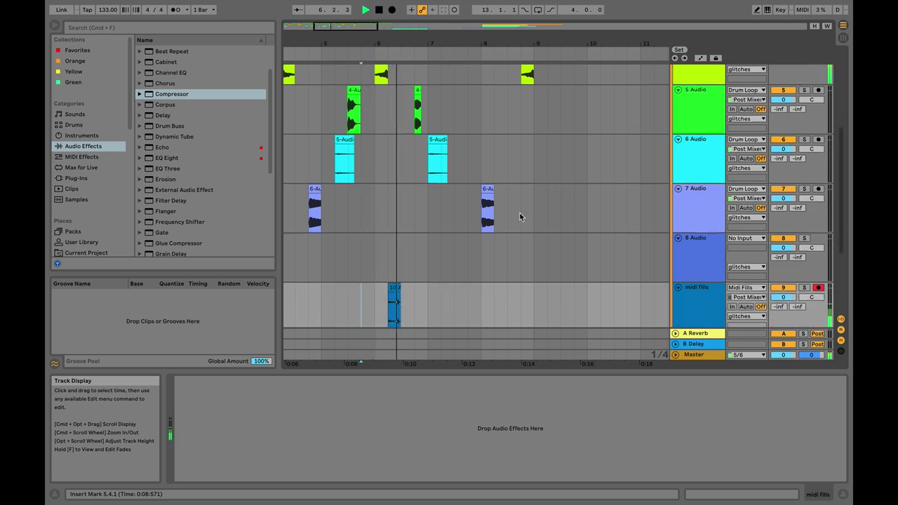
{"action": "left_click", "coordinate": [376, 209]}
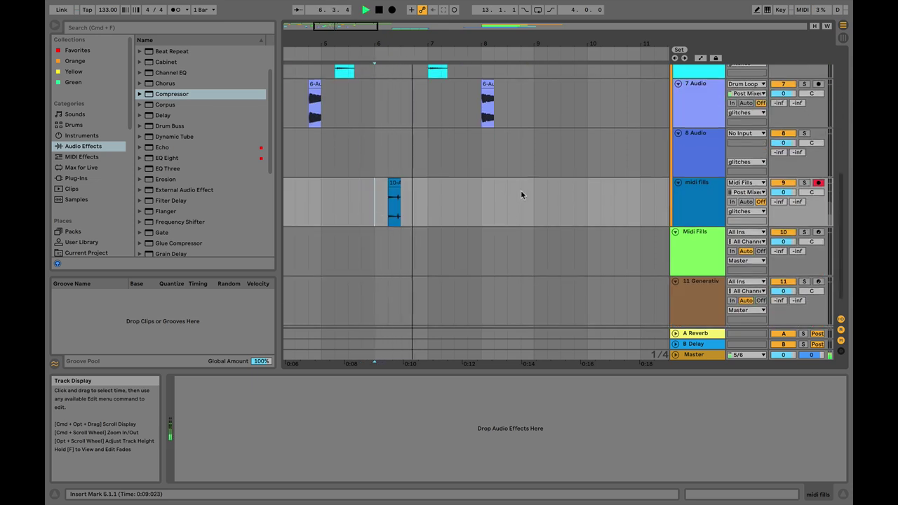
- Paste a copy of the fill slice on the midi fills track, shift it to 9.1.1, and audition it
{"action": "left_click", "coordinate": [521, 191]}
{"action": "key", "text": "super+v"}
{"action": "key", "text": "space"}
{"action": "key", "text": "space"}
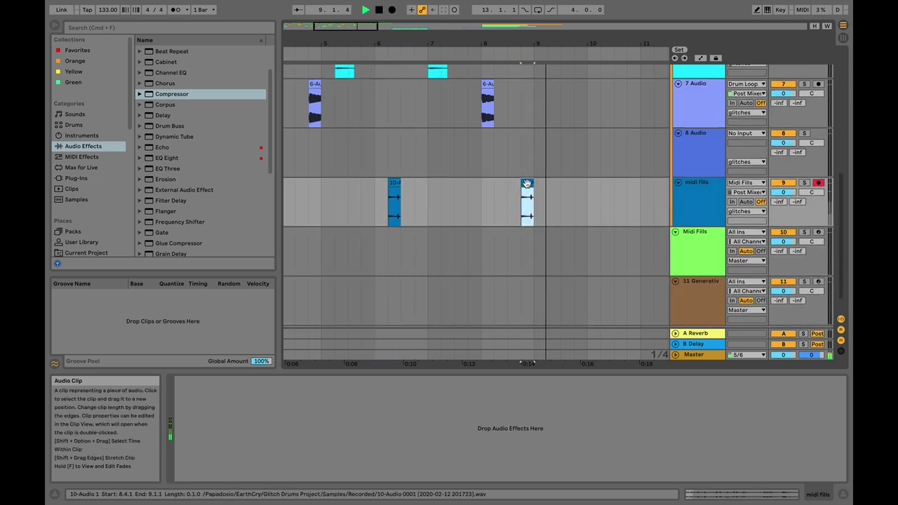
{"action": "key", "text": "Right"}
{"action": "left_click", "coordinate": [517, 194]}
{"action": "key", "text": "space"}
{"action": "key", "text": "space"}
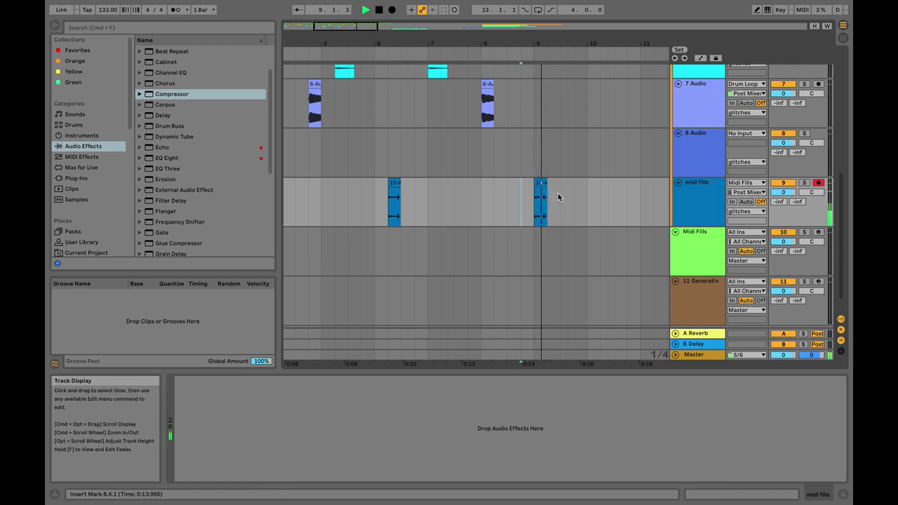
{"action": "key", "text": "space"}
- Paste another copy of the fill slice at 2.1.1 on the midi fills track
{"action": "scroll", "coordinate": [346, 206], "scroll_direction": "left", "scroll_amount": 5}
{"action": "left_click", "coordinate": [342, 206]}
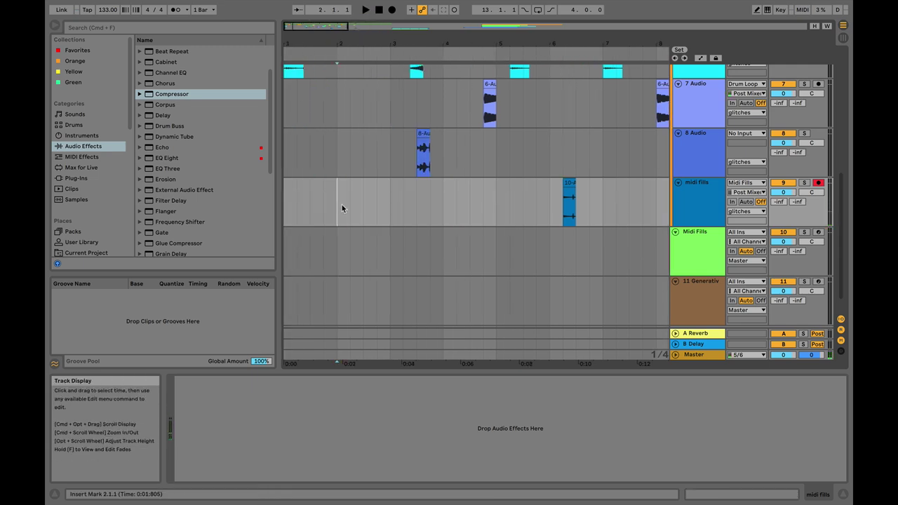
{"action": "key", "text": "super+v"}
- Examine how the slices on all glitch tracks are laid out against the drum loop from bar 1
{"action": "left_click", "coordinate": [284, 203]}
{"action": "left_click_drag", "start_coordinate": [348, 26], "coordinate": [381, 26]}
{"action": "scroll", "coordinate": [430, 199], "scroll_direction": "up", "scroll_amount": 5}
{"action": "left_click", "coordinate": [693, 85]}
{"action": "scroll", "coordinate": [689, 148], "scroll_direction": "down", "scroll_amount": 6}
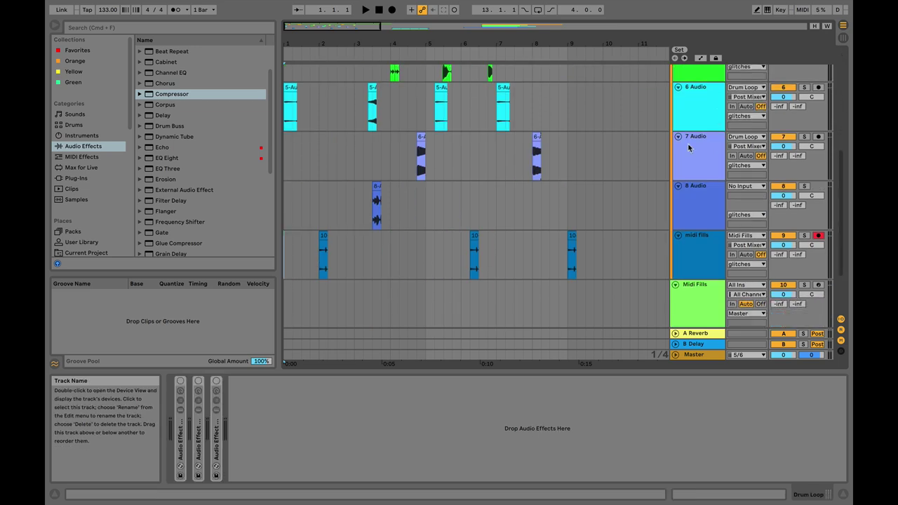
{"action": "scroll", "coordinate": [549, 209], "scroll_direction": "up", "scroll_amount": 6}
{"action": "scroll", "coordinate": [590, 163], "scroll_direction": "down", "scroll_amount": 3}
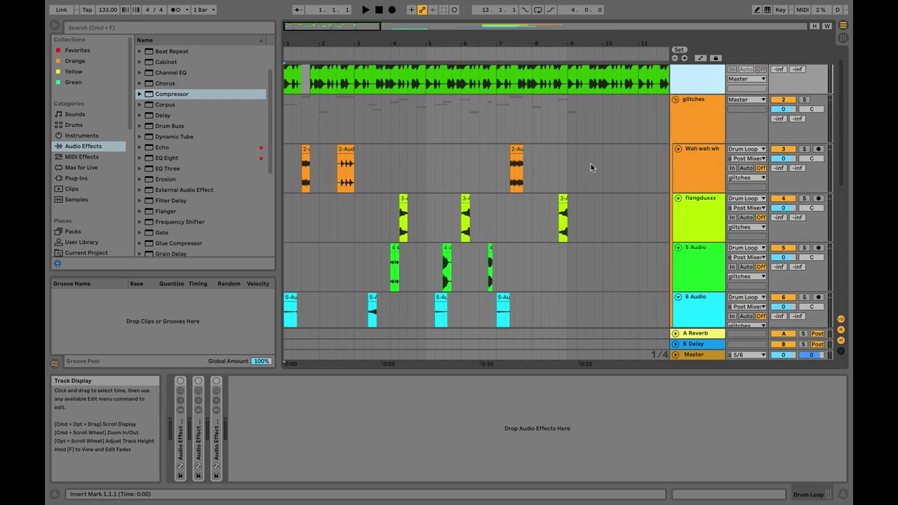
{"action": "scroll", "coordinate": [591, 164], "scroll_direction": "up", "scroll_amount": 3}
{"action": "scroll", "coordinate": [708, 131], "scroll_direction": "down", "scroll_amount": 5}
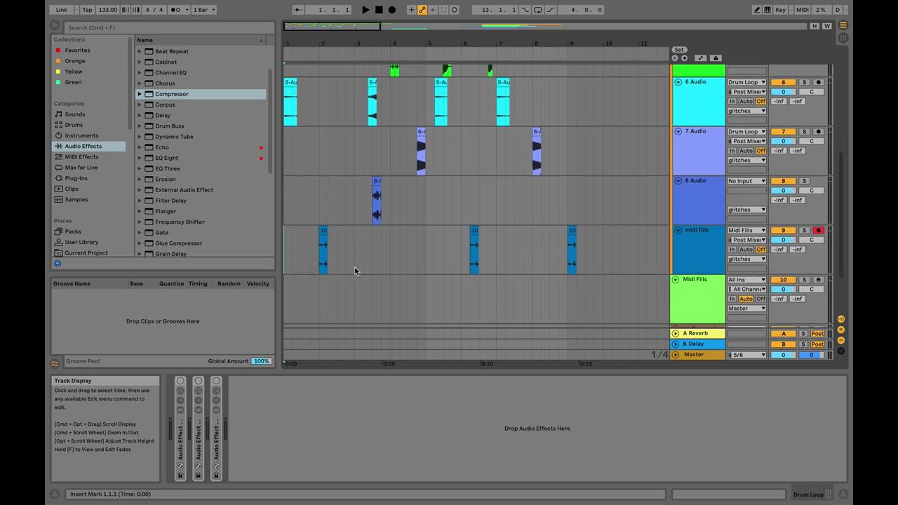
{"action": "scroll", "coordinate": [737, 181], "scroll_direction": "up", "scroll_amount": 5}
{"action": "scroll", "coordinate": [722, 176], "scroll_direction": "down", "scroll_amount": 5}
{"action": "scroll", "coordinate": [721, 176], "scroll_direction": "up", "scroll_amount": 1}
- Play the full arrangement from bar 1 to hear the drum loop with all glitches, and switch to Session View
{"action": "key", "text": "space"}
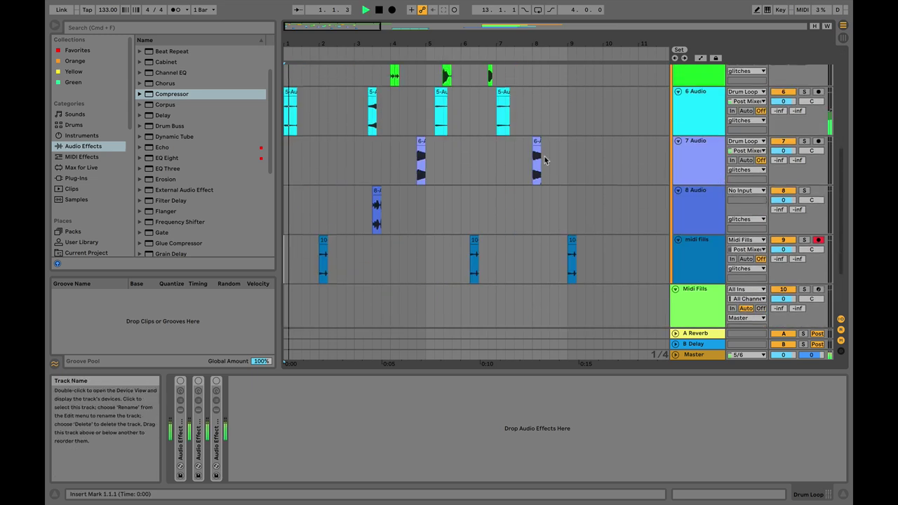
{"action": "mouse_move", "coordinate": [377, 26]}
{"action": "left_mouse_down"}
{"action": "mouse_move", "coordinate": [377, 15]}
{"action": "mouse_move", "coordinate": [387, 28]}
{"action": "mouse_move", "coordinate": [378, 22]}
{"action": "left_mouse_up"}
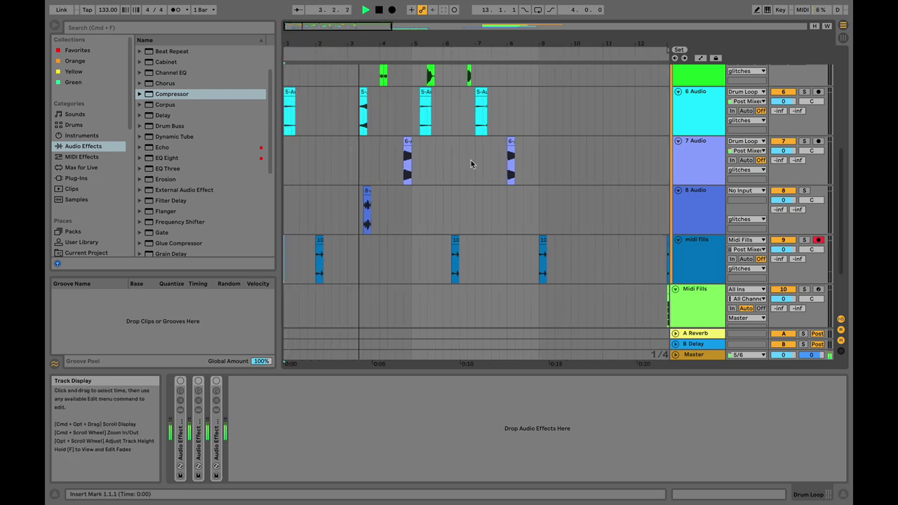
{"action": "scroll", "coordinate": [474, 160], "scroll_direction": "down", "scroll_amount": 3}
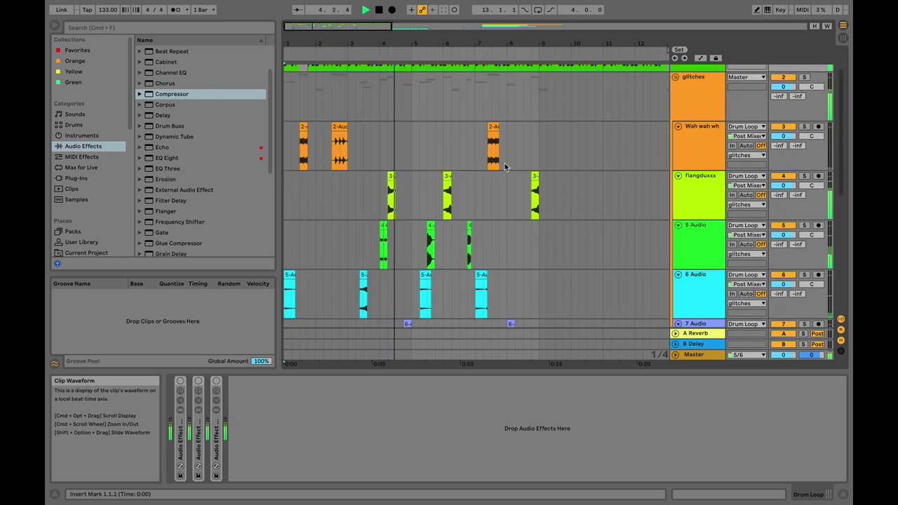
{"action": "scroll", "coordinate": [505, 163], "scroll_direction": "down", "scroll_amount": 3}
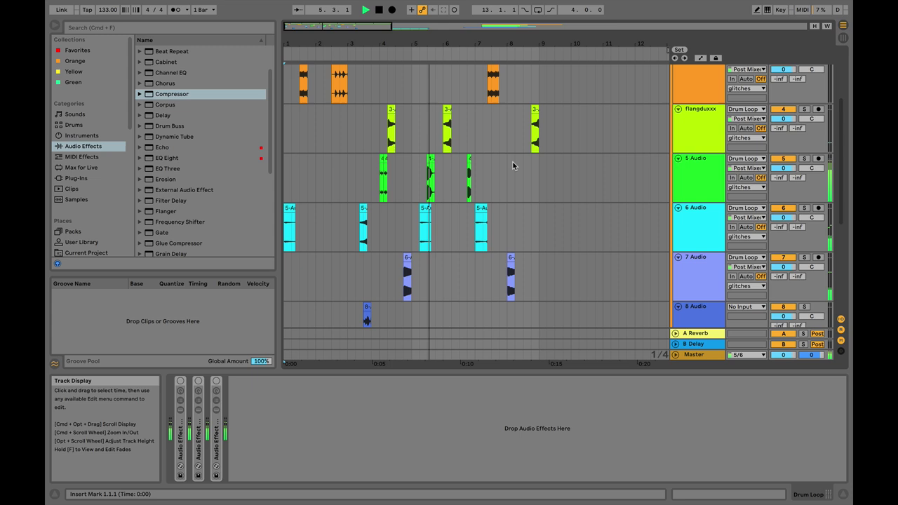
{"action": "scroll", "coordinate": [519, 173], "scroll_direction": "up", "scroll_amount": 5}
{"action": "key", "text": "Tab"}
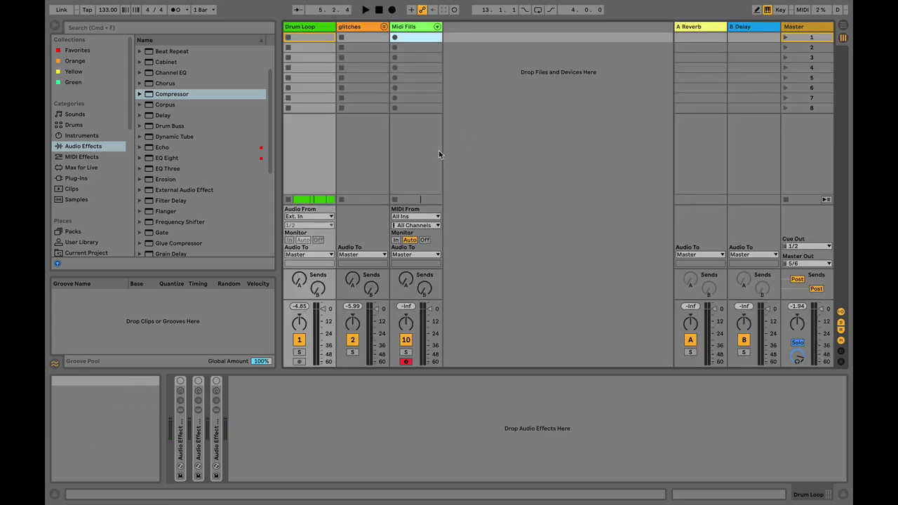